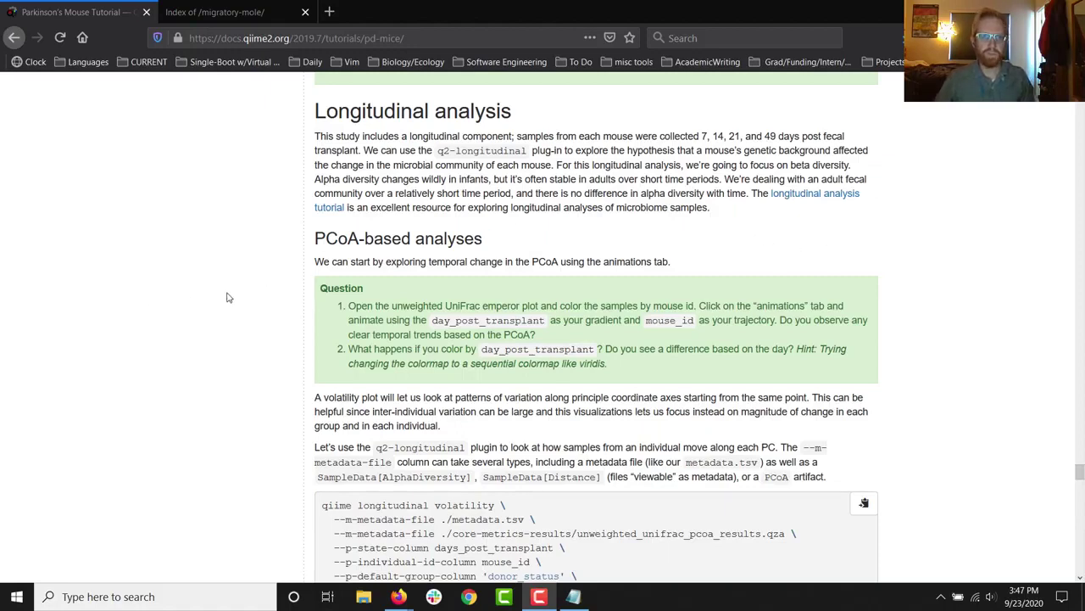
Zoom the tutorial's Longitudinal analysis section to about 130% for easier reading.
key("ctrl+plus")
key("ctrl+plus")
key("ctrl+plus")
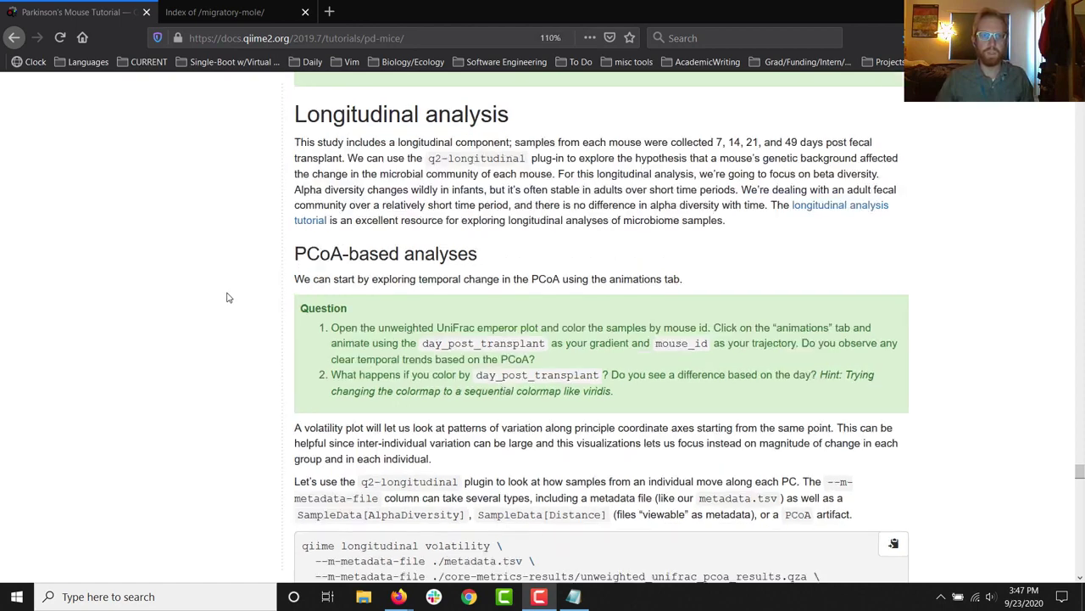
key("ctrl+minus")
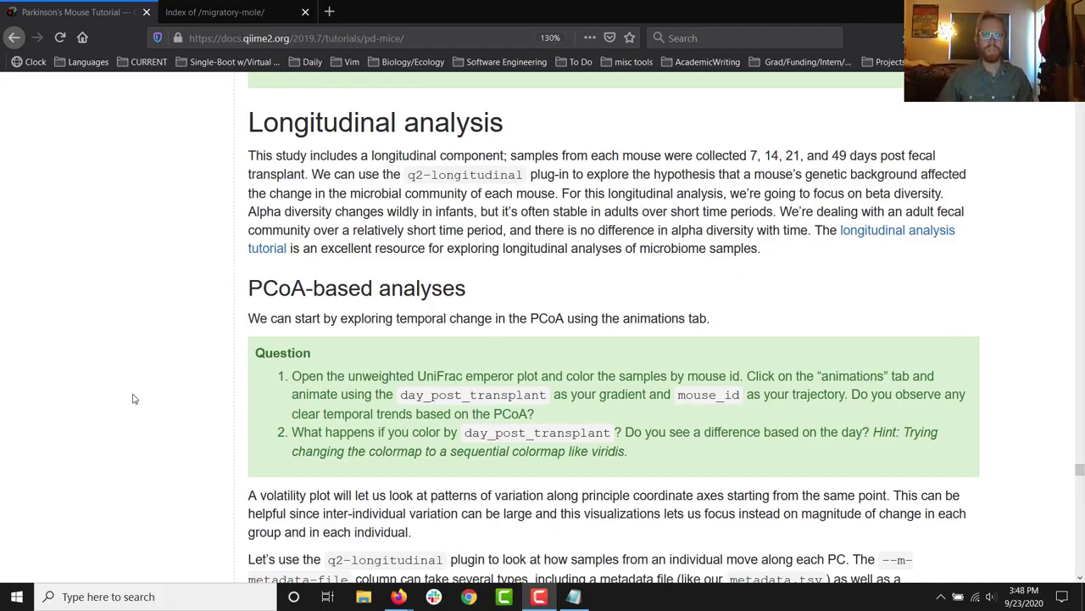
left_click(284, 375)
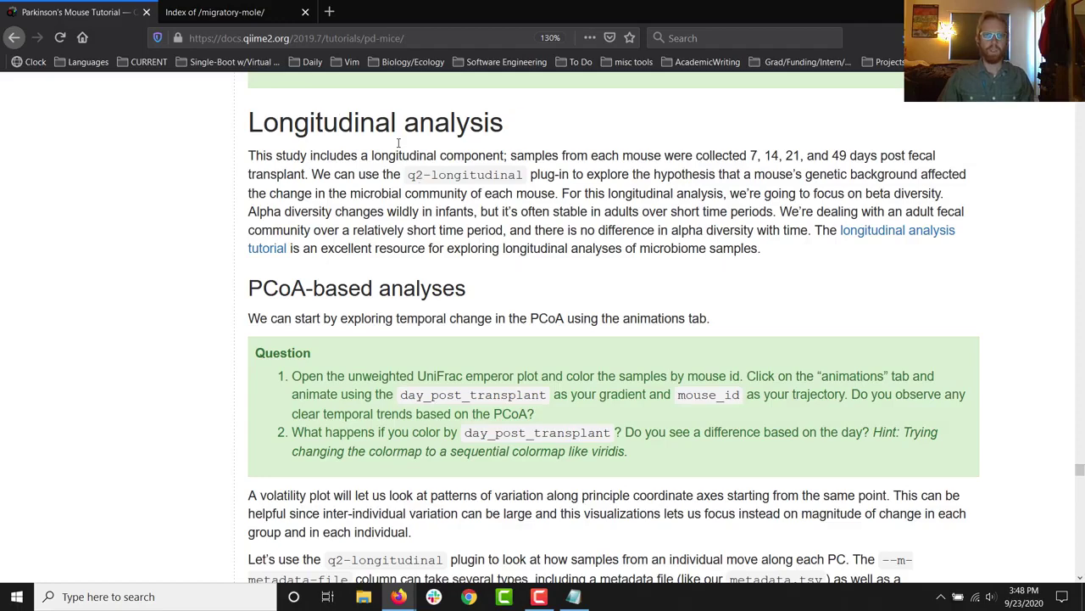
Open the QIIME 2 View site in a new browser tab and enlarge it.
left_click(329, 12)
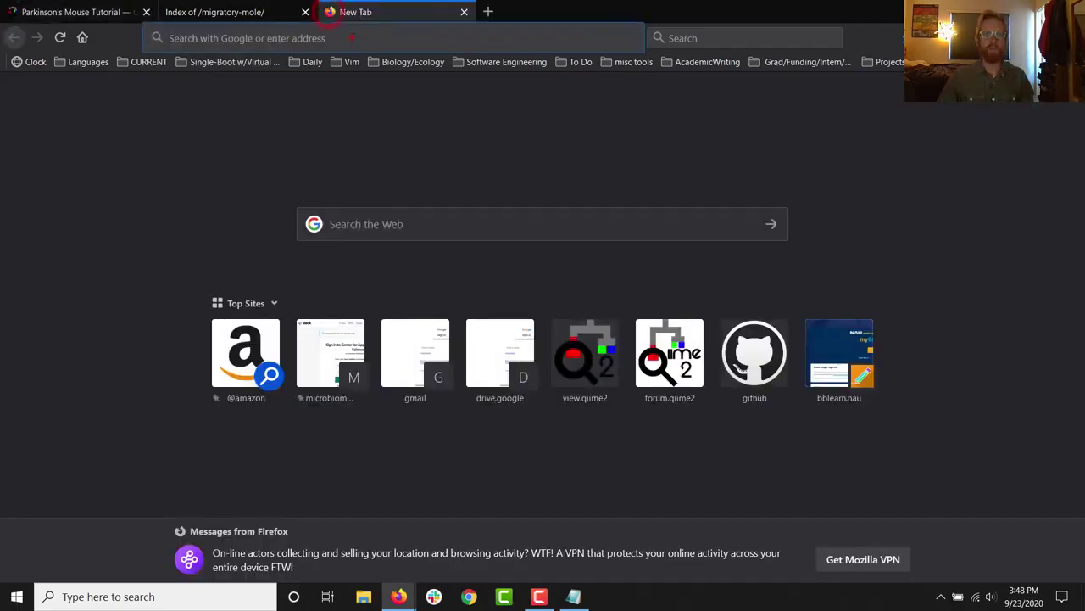
left_click(352, 38)
type("view")
key("Return")
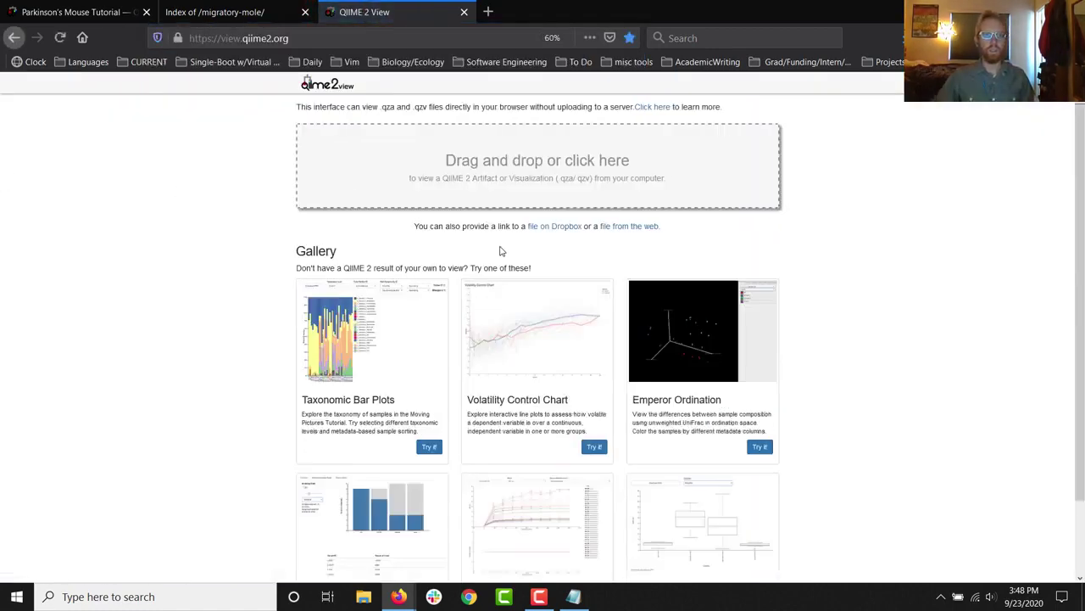
key("ctrl+plus")
key("ctrl+plus")
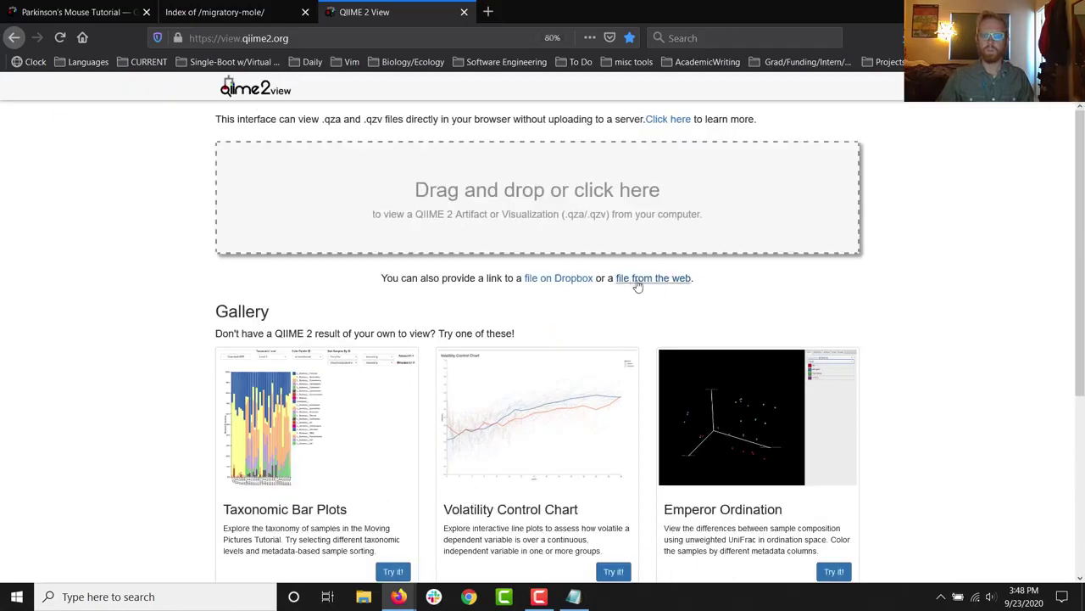
Show the viewer's load-from-web-URL form, enlarge it, and return to the migratory-mole file index.
left_click(638, 279)
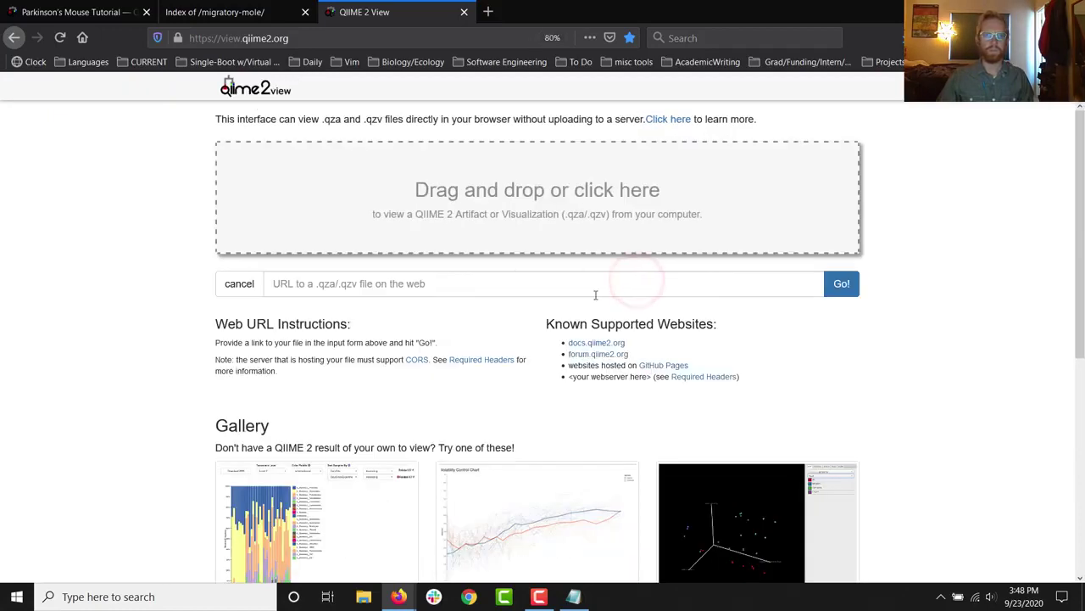
key("ctrl+plus")
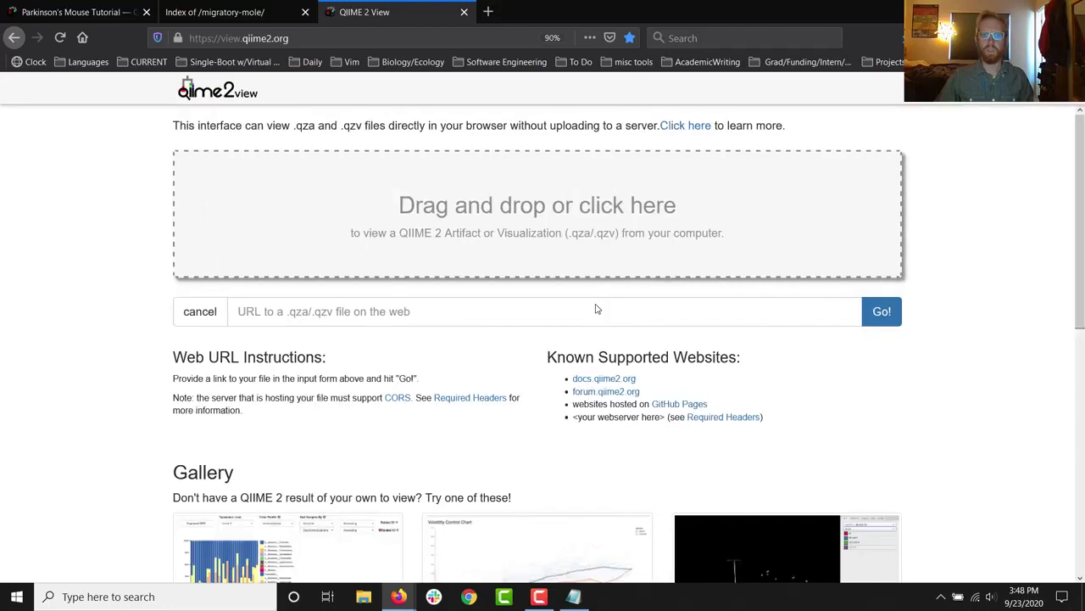
left_click(204, 19)
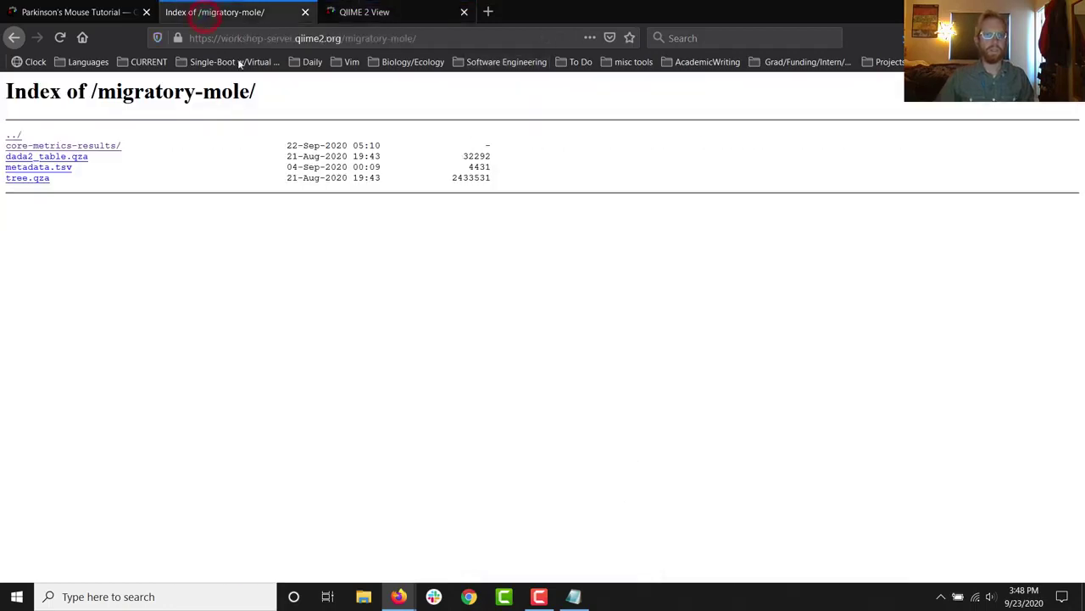
Navigate the migratory-mole index into the core-metrics-results folder.
left_click(389, 40)
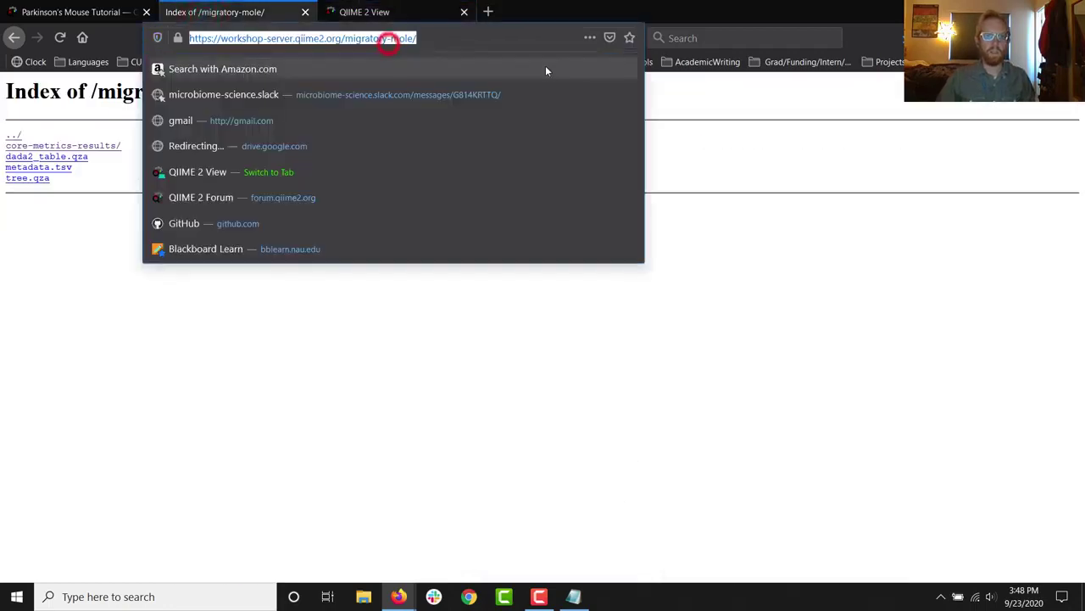
left_click(442, 38)
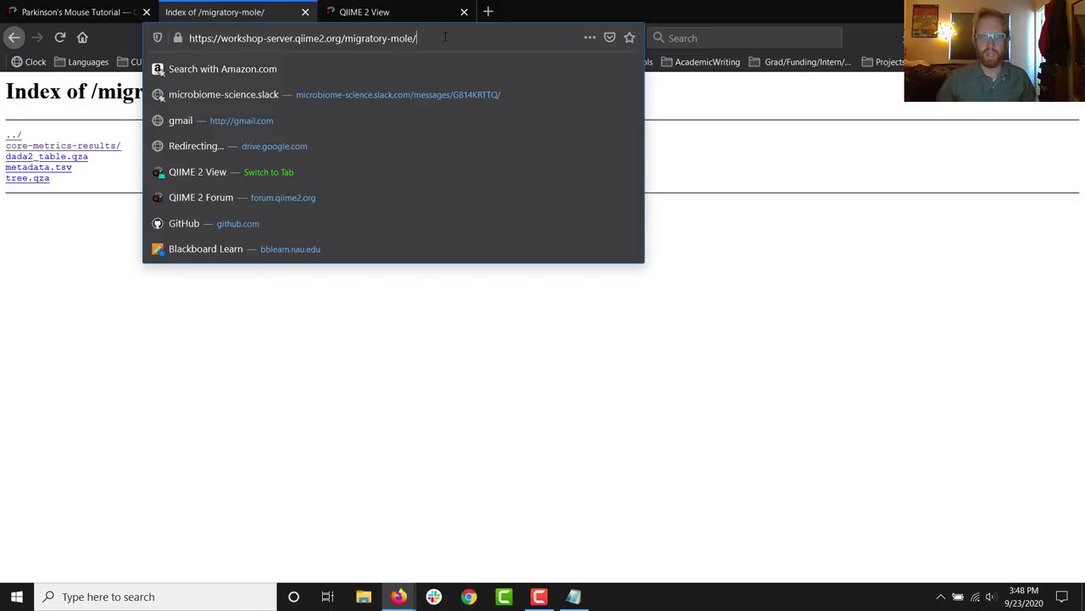
left_click(842, 341)
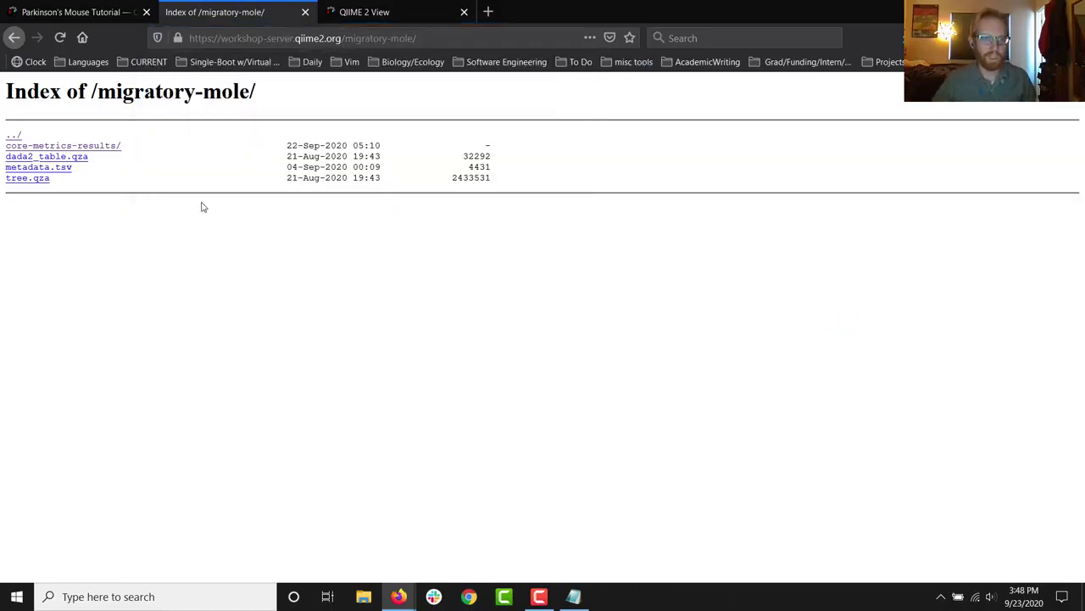
left_click(93, 145)
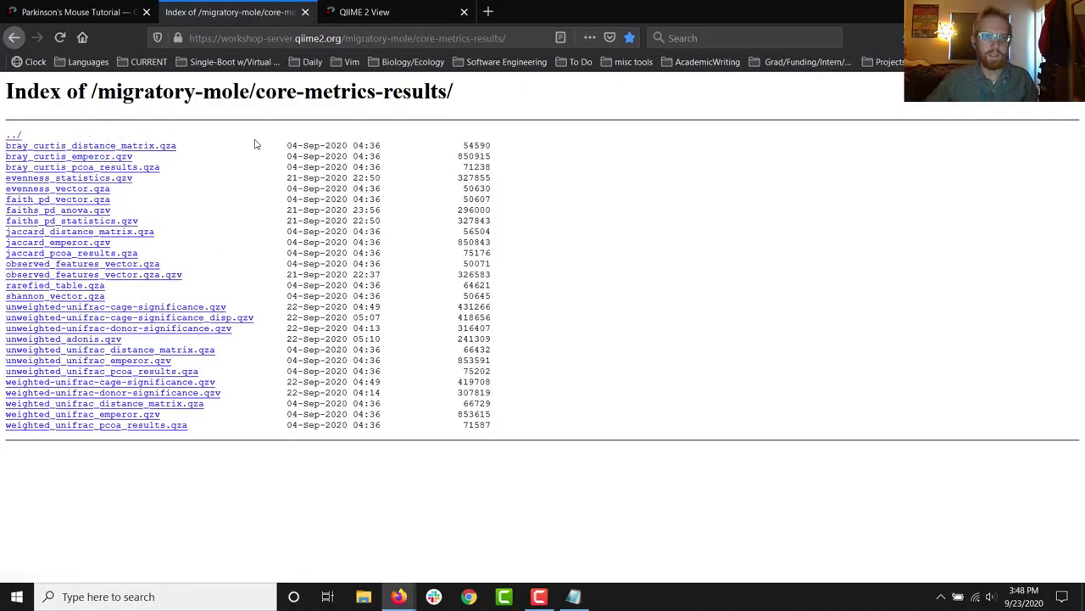
left_click(236, 161)
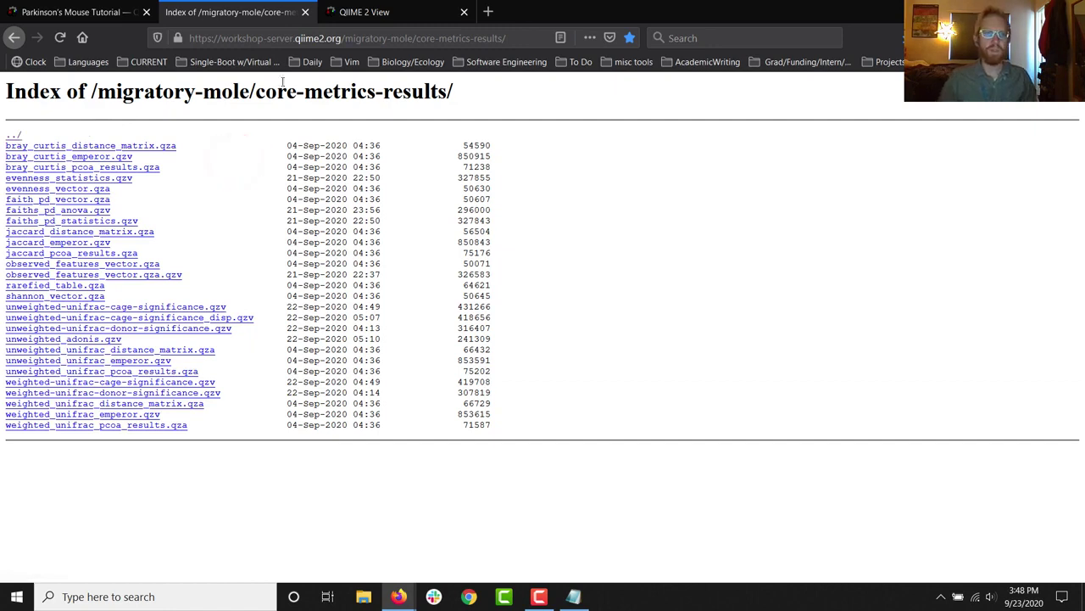
Find and copy the unweighted_unifrac_emperor.qzv link, then go back to QIIME 2 View.
key("slash")
type("unweight")
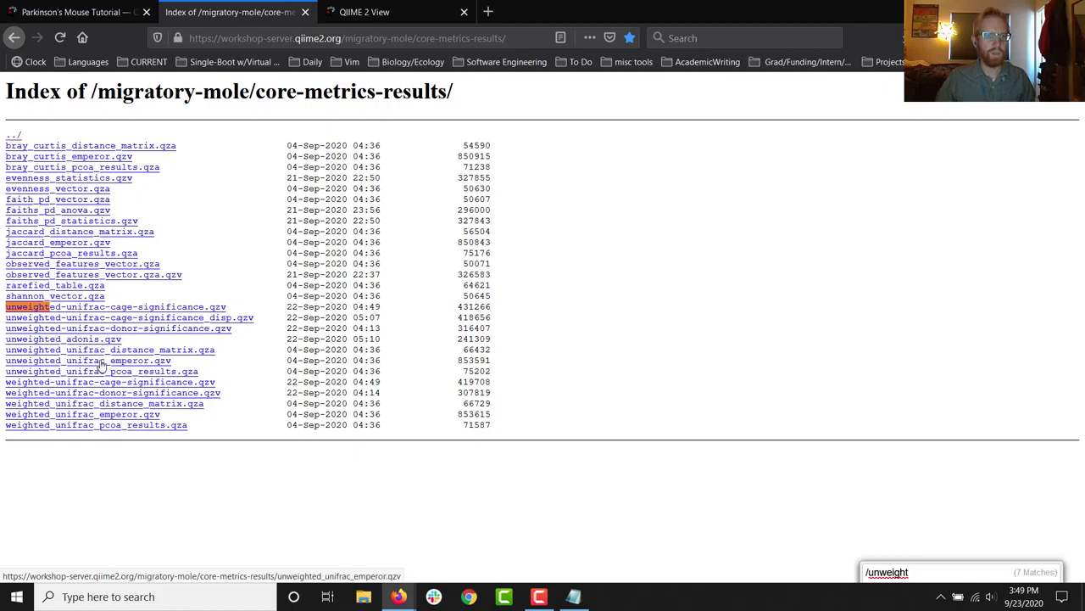
right_click(156, 362)
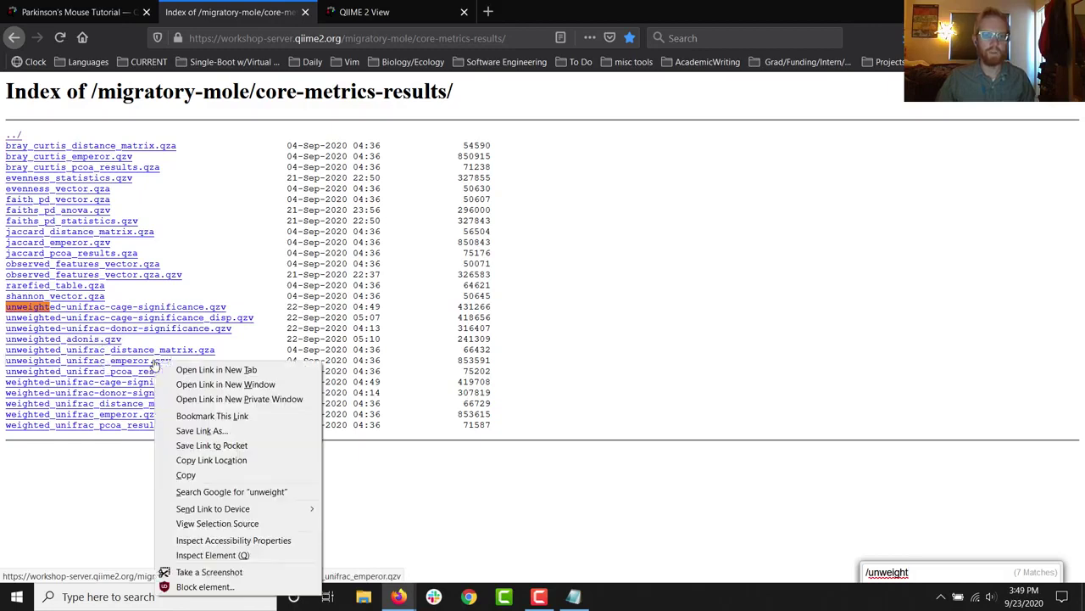
left_click(200, 459)
key("ctrl+plus")
key("ctrl+plus")
key("ctrl+plus")
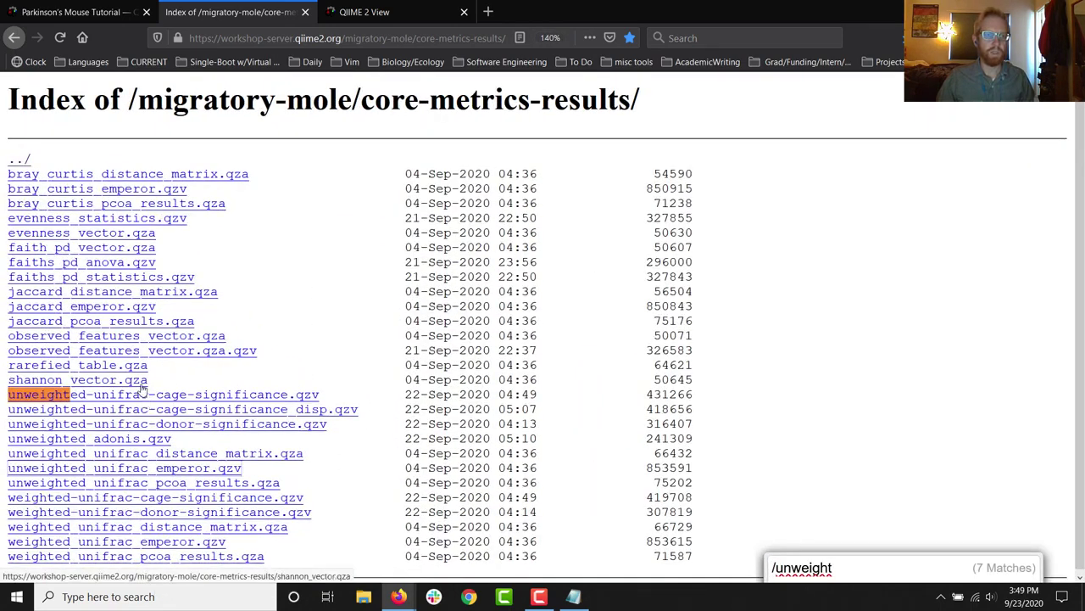
scroll(143, 389, "down", 1)
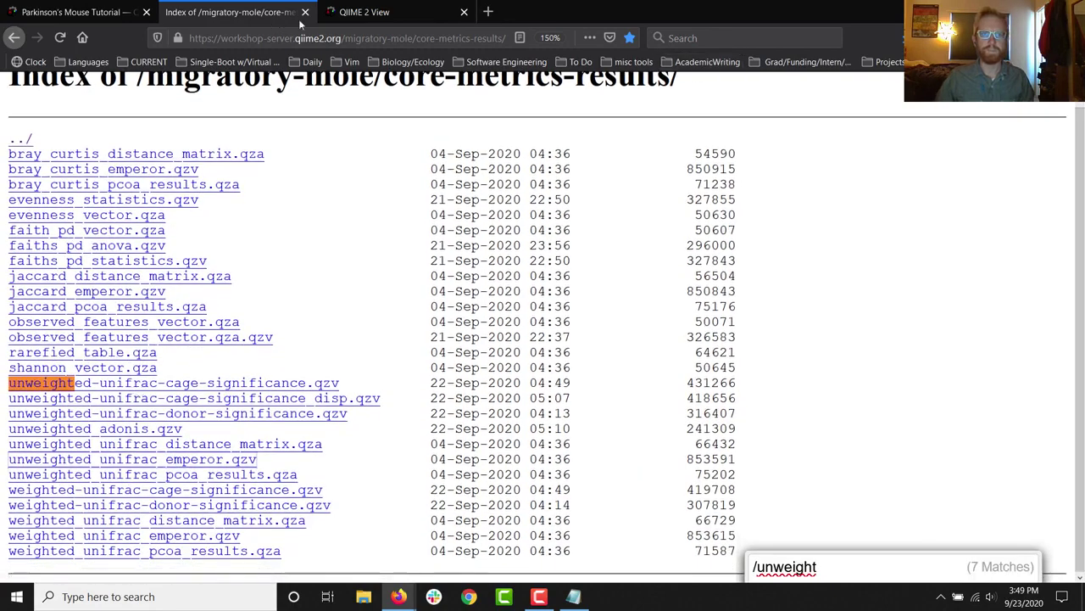
left_click(343, 13)
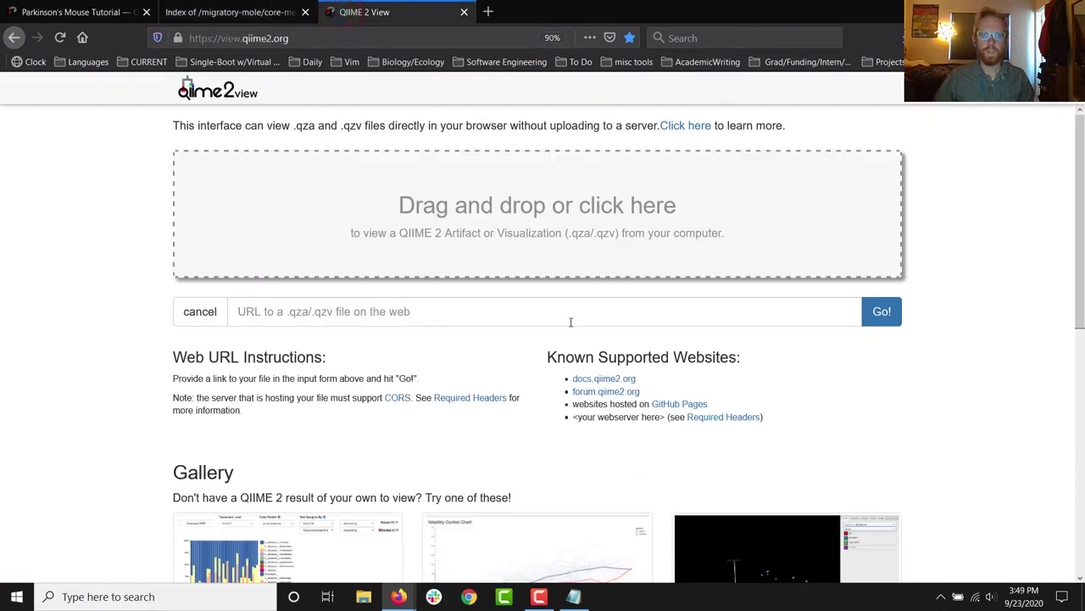
Load unweighted_unifrac_emperor.qzv from its pasted link and zoom into the PCoA plot.
left_click(572, 317)
key("ctrl+v")
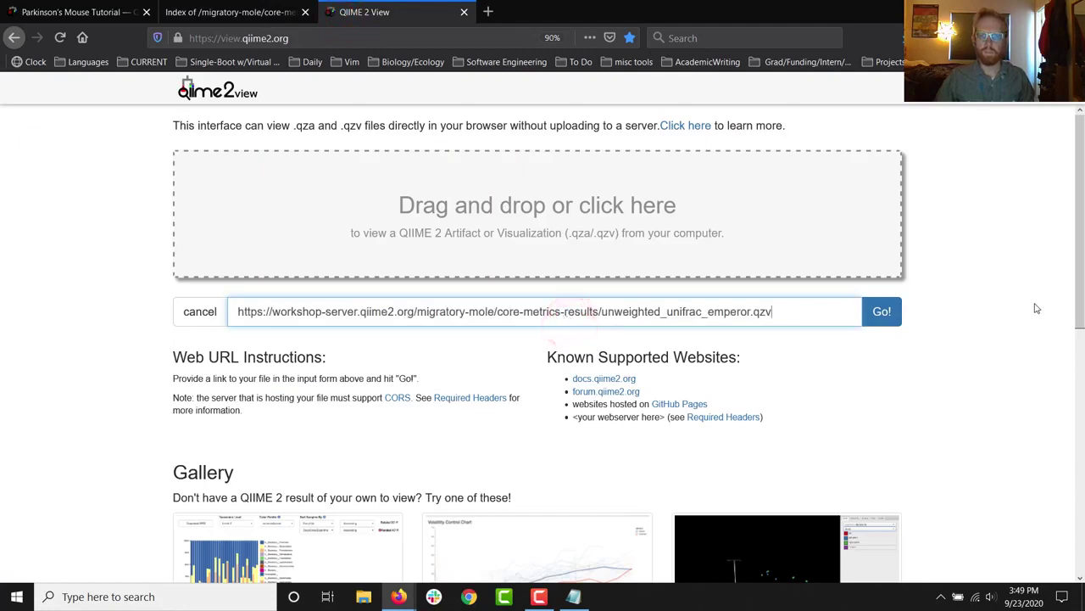
left_click(882, 317)
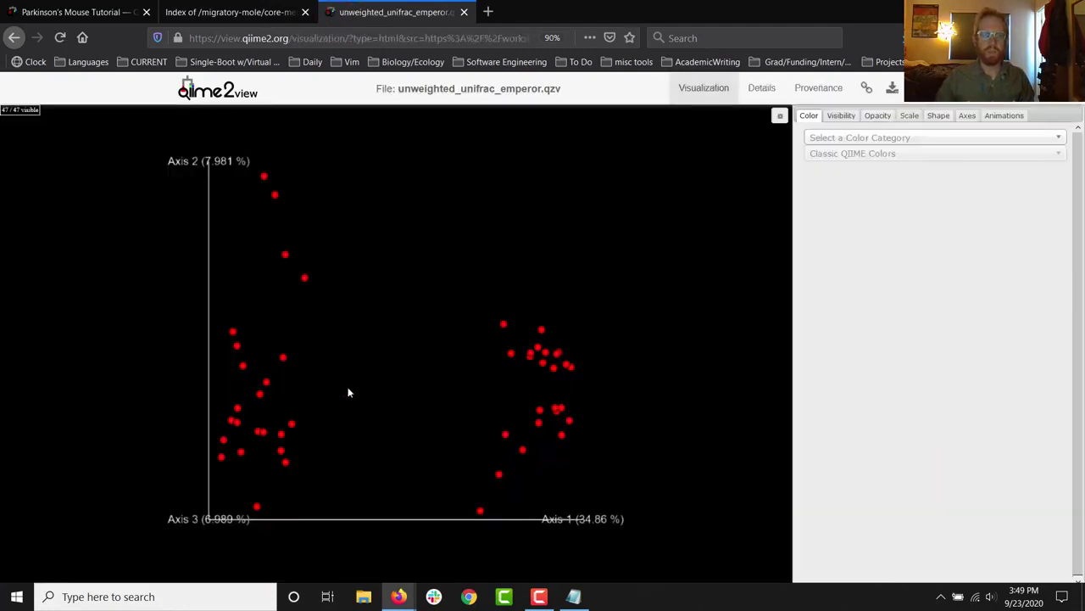
scroll(348, 392, "up", 2)
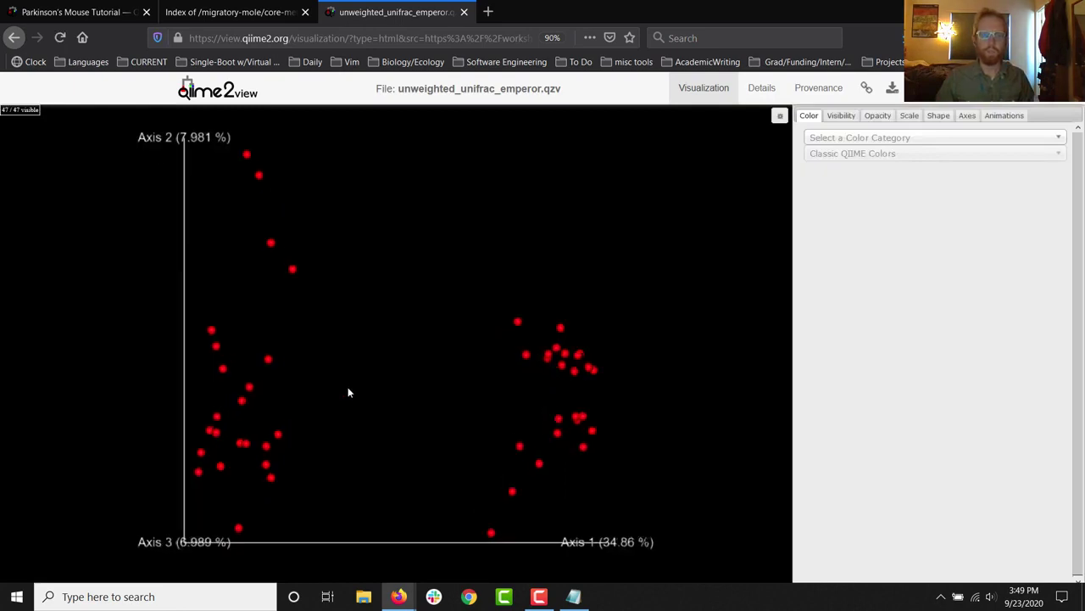
scroll(348, 392, "up", 1)
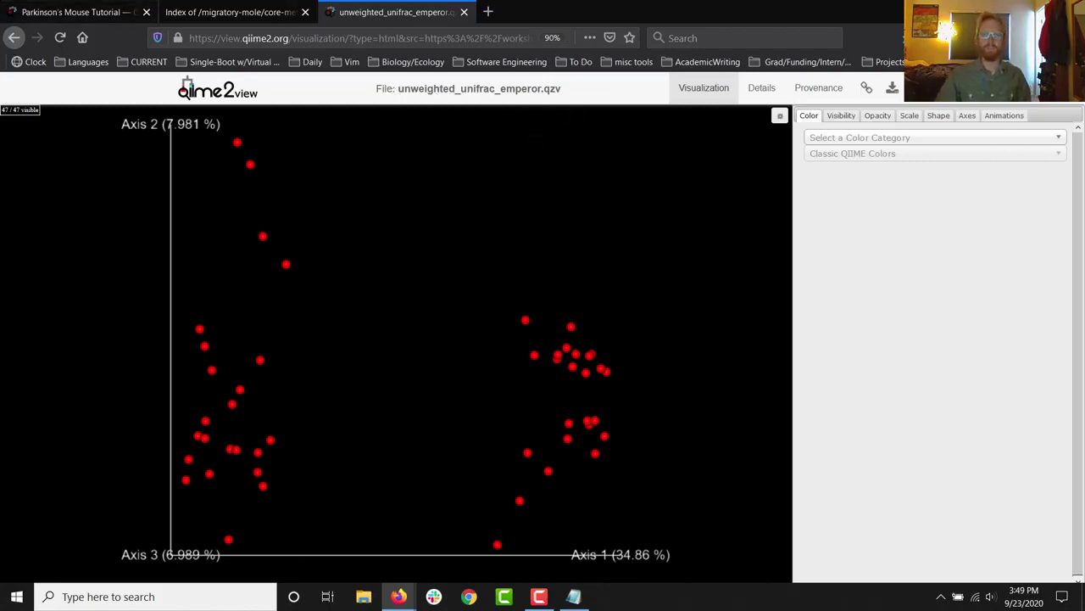
key("alt+Tab")
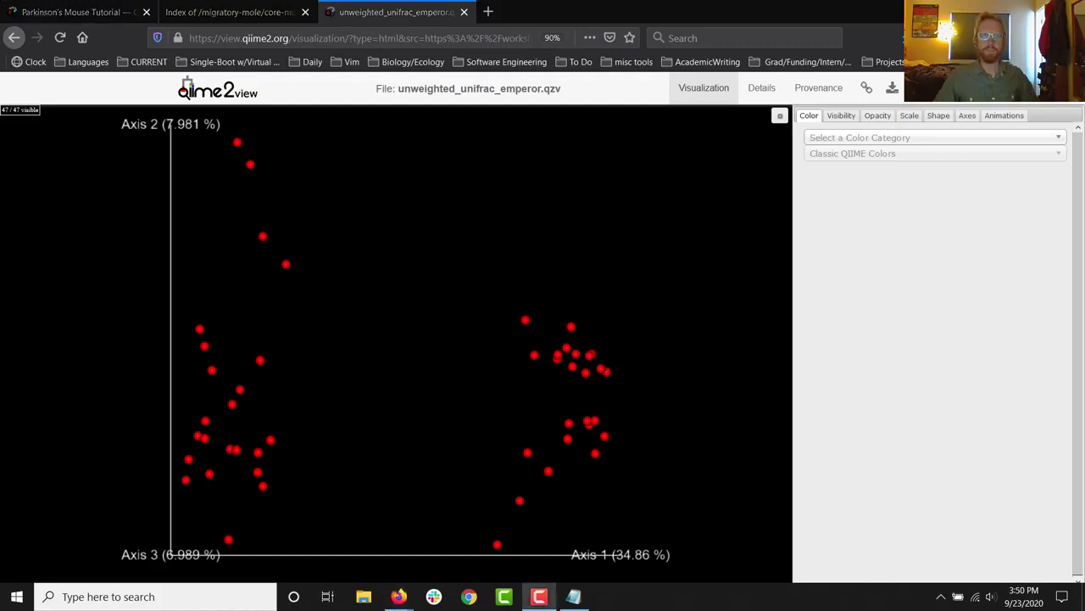
left_click(41, 15)
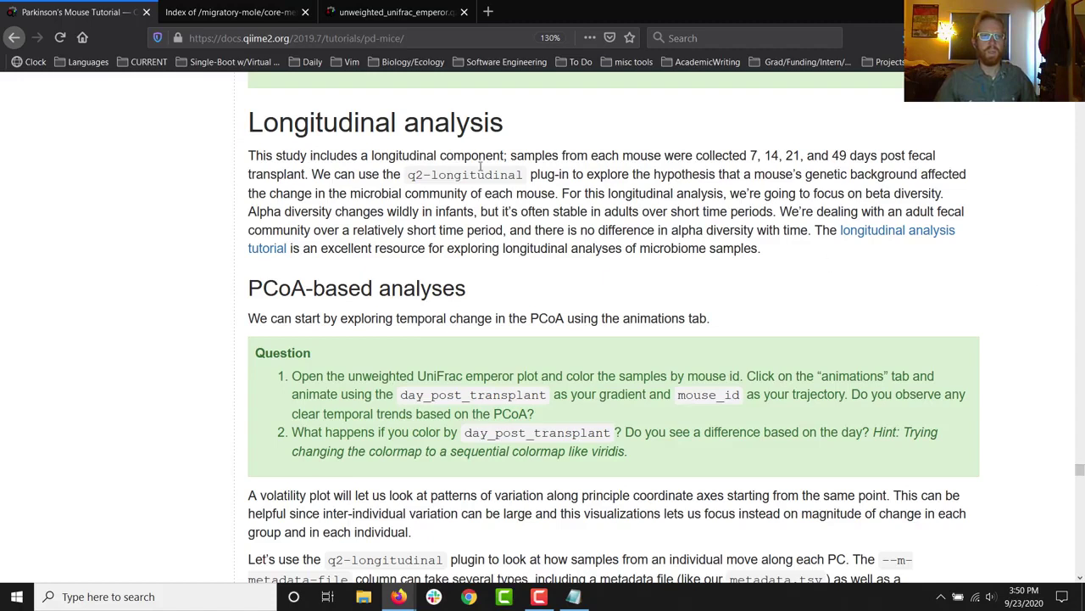
left_click(374, 12)
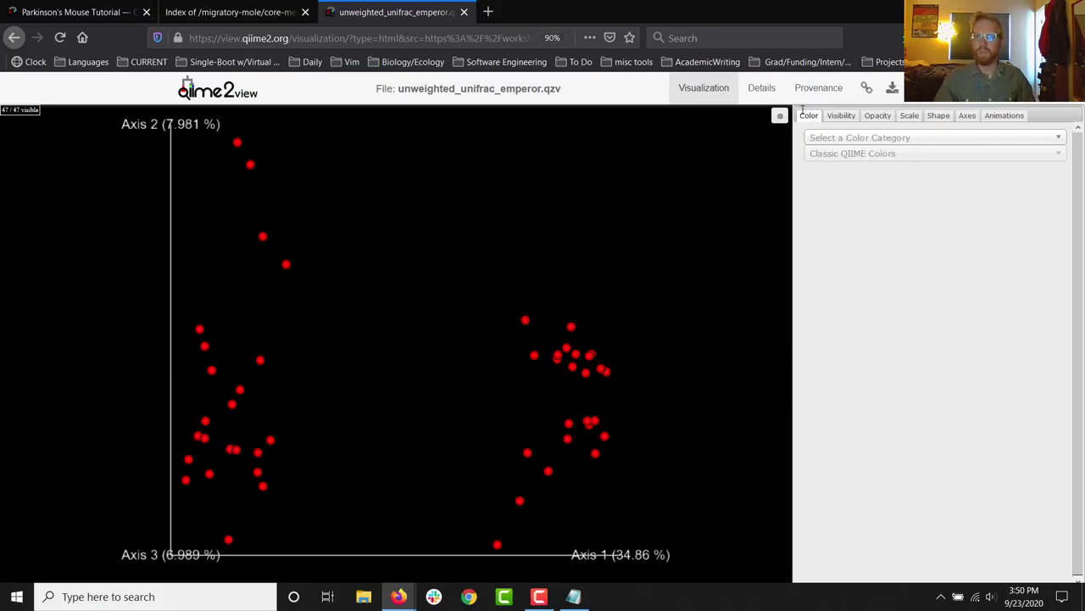
left_click(847, 139)
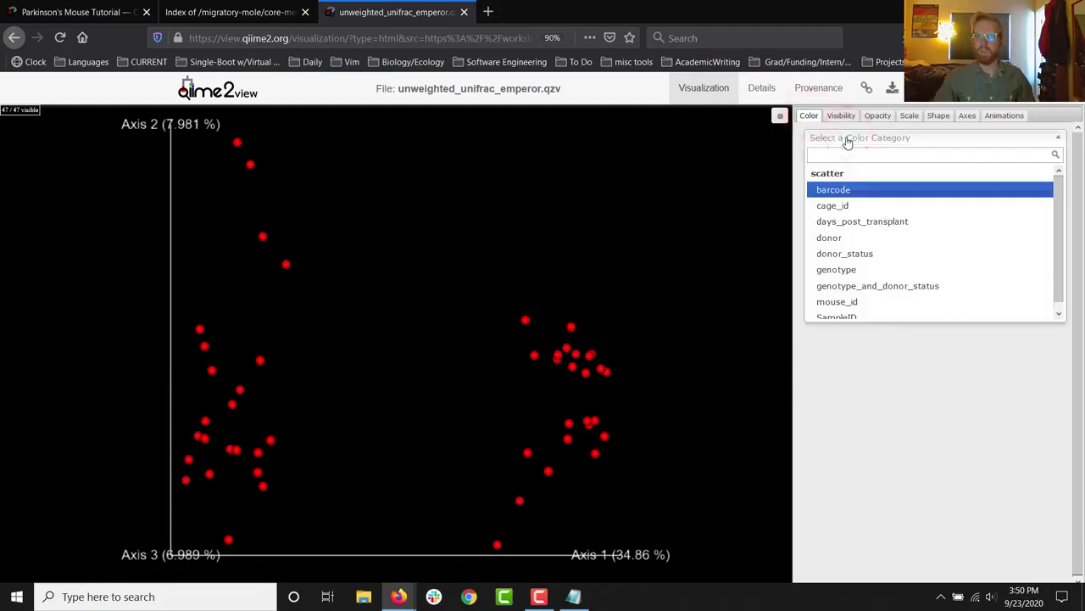
left_click(657, 149)
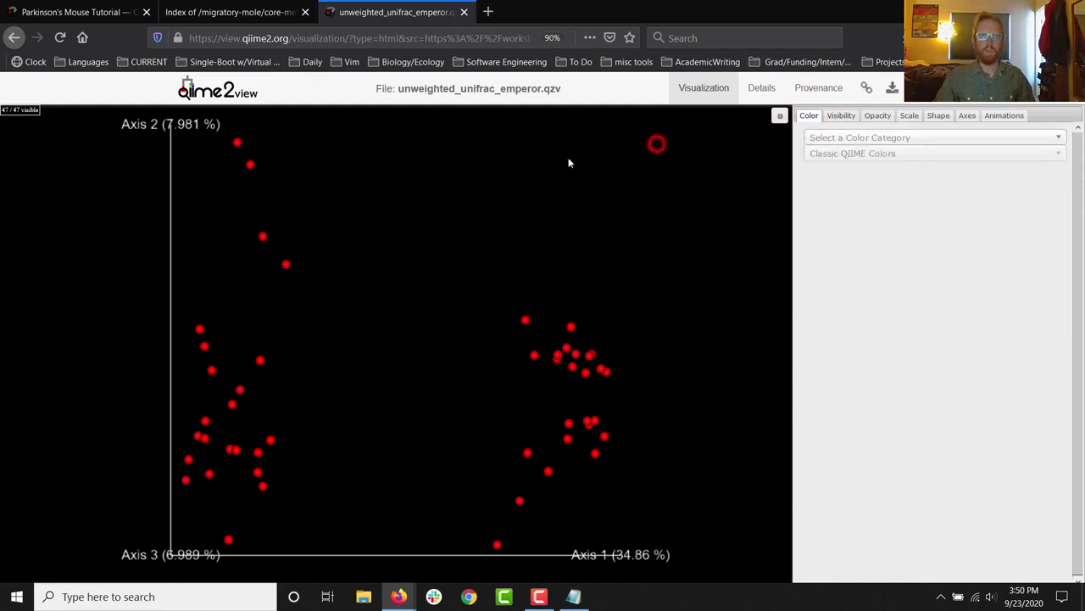
left_click(78, 12)
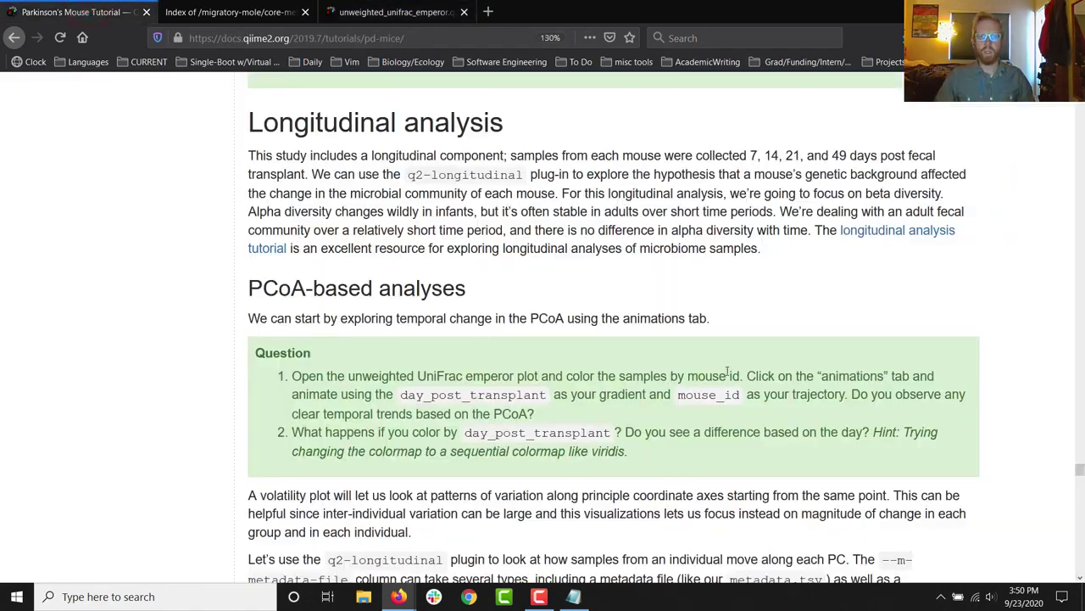
left_click_drag(682, 376, 744, 377)
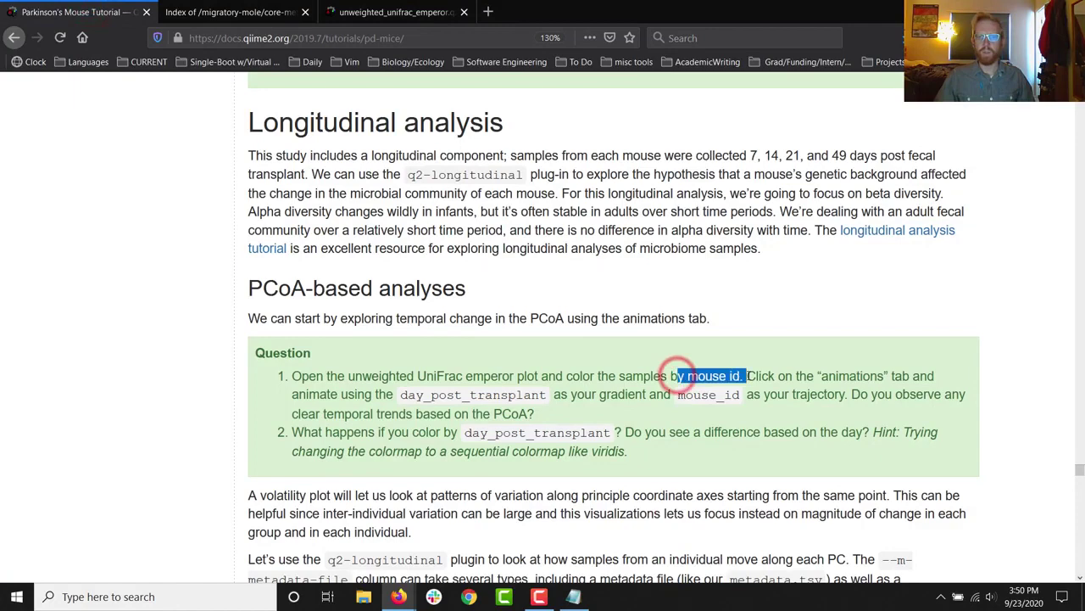
left_click(680, 316)
key("ctrl+Tab")
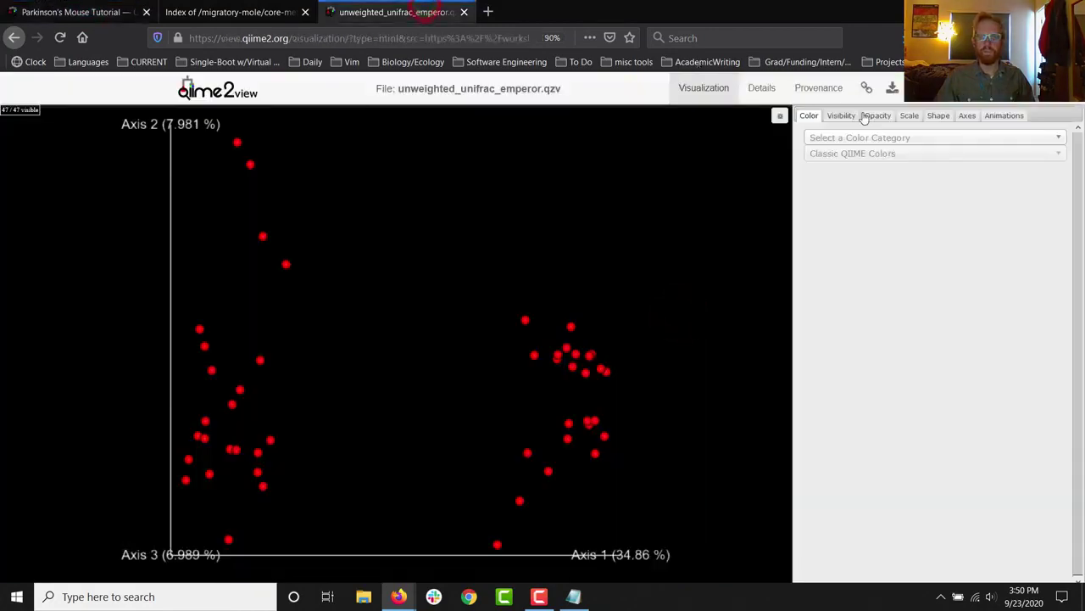
Colour the PCoA points by mouse_id and check the sample names of several red points.
left_click(869, 138)
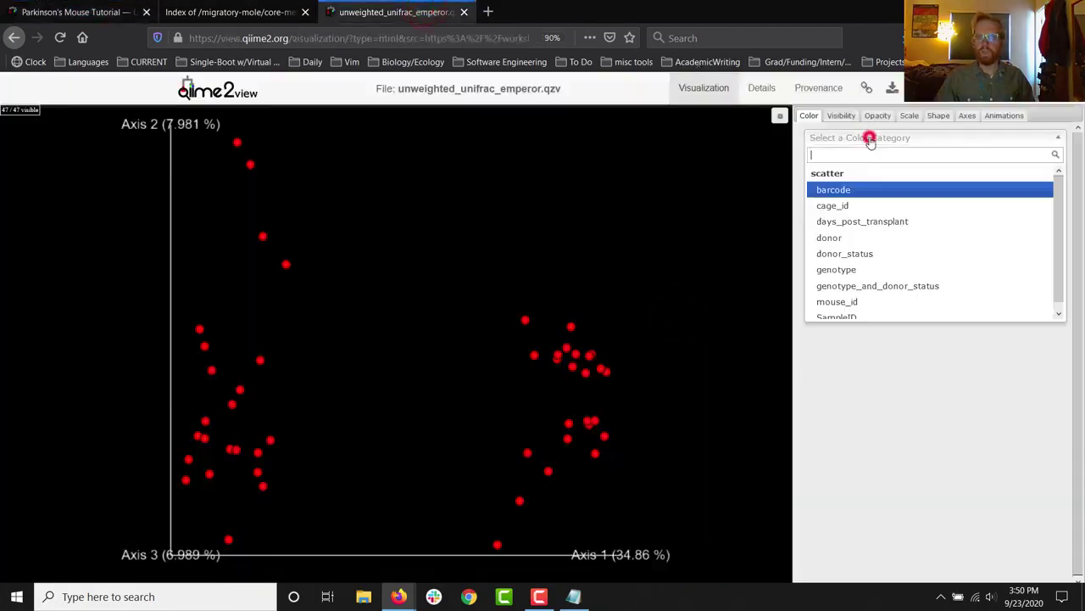
left_click(855, 303)
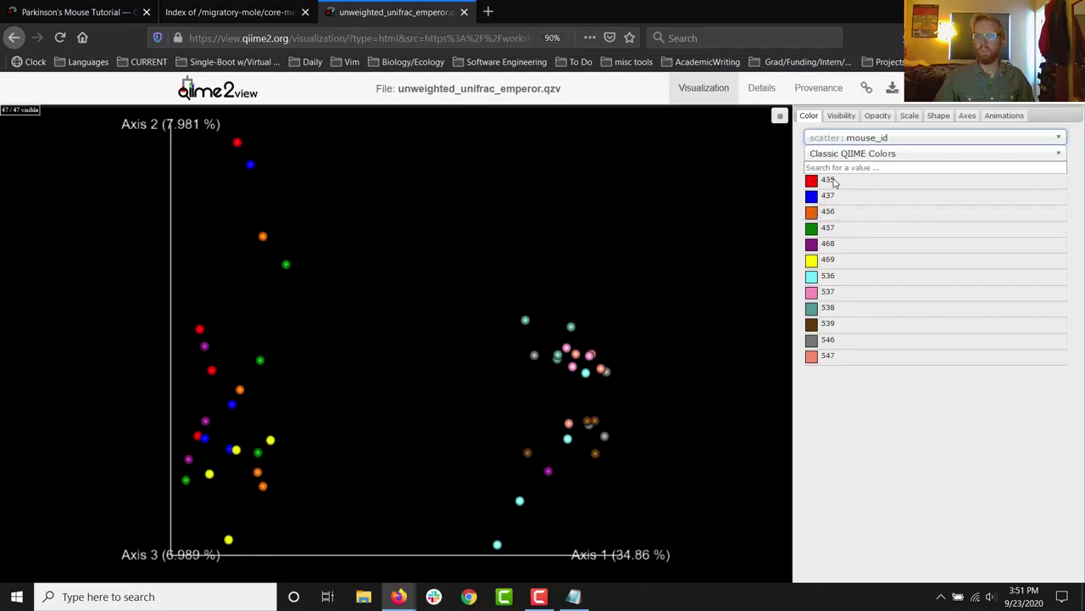
left_click(238, 143)
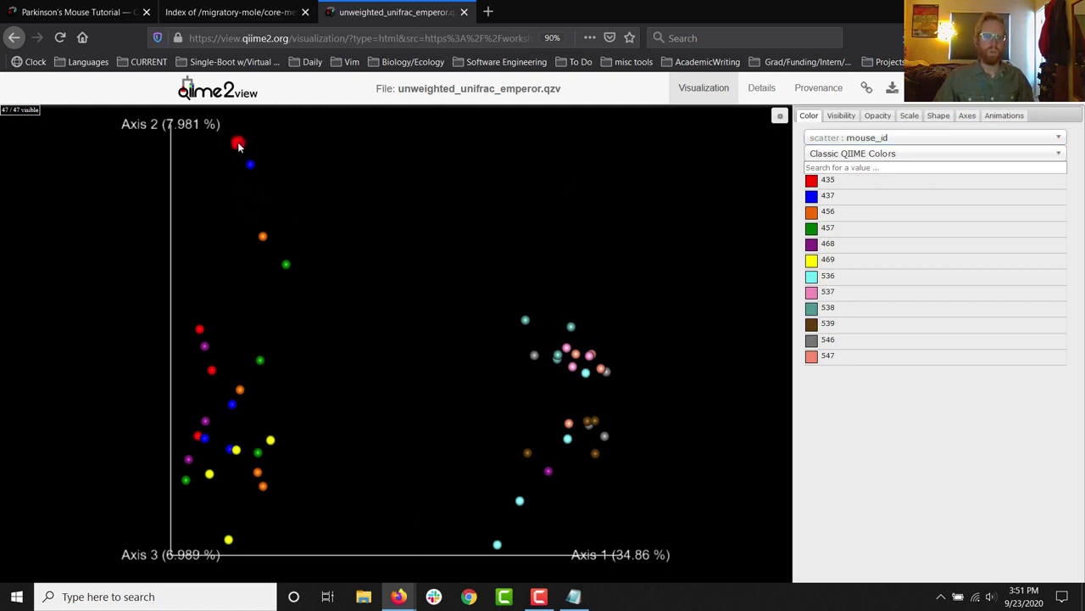
left_click(211, 370)
left_click(200, 330)
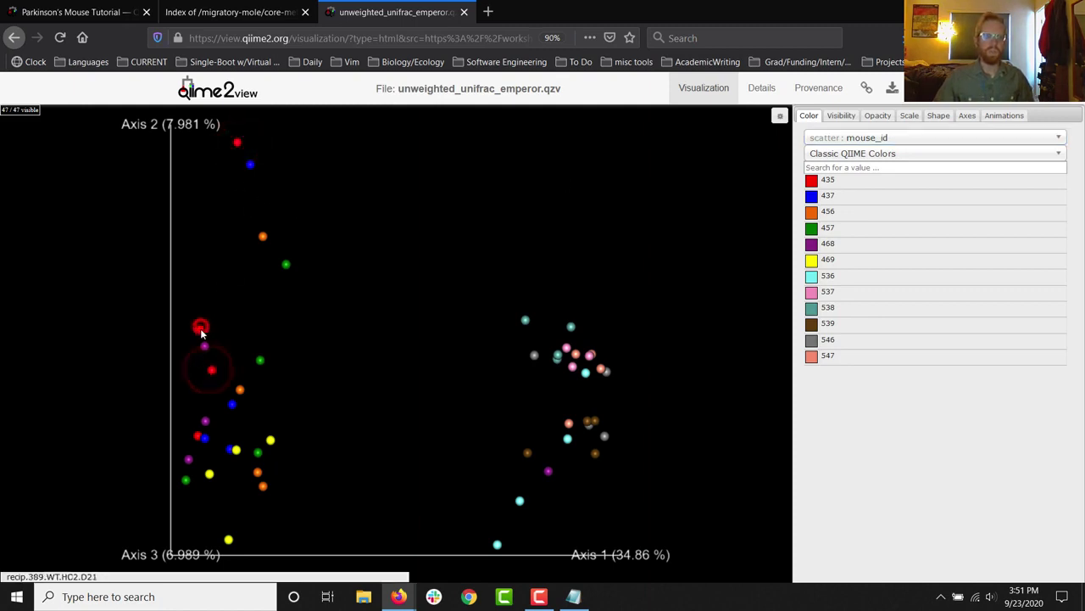
left_click(199, 437)
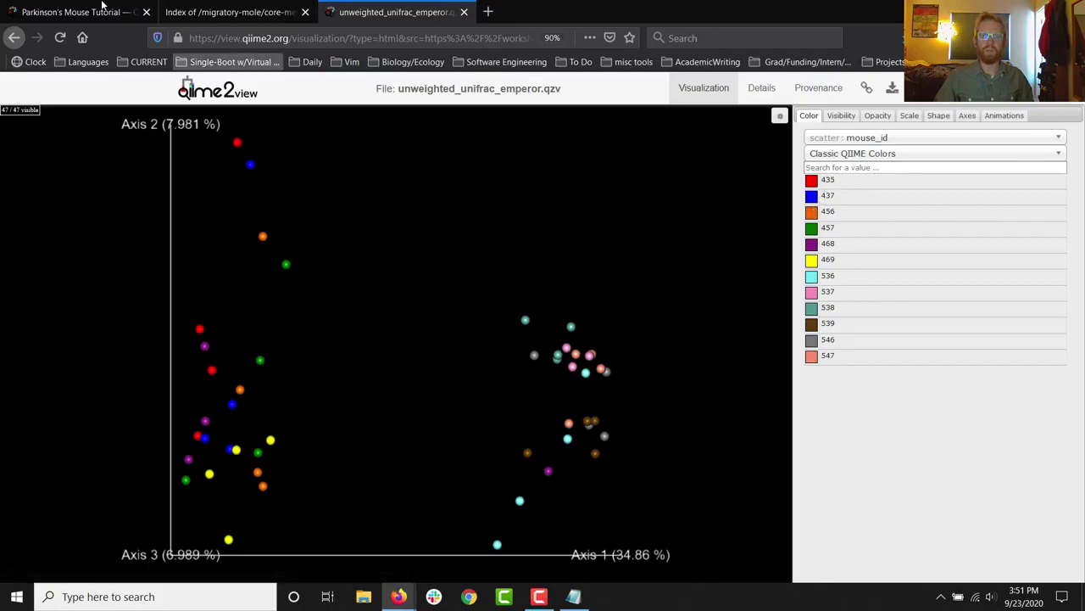
left_click(67, 11)
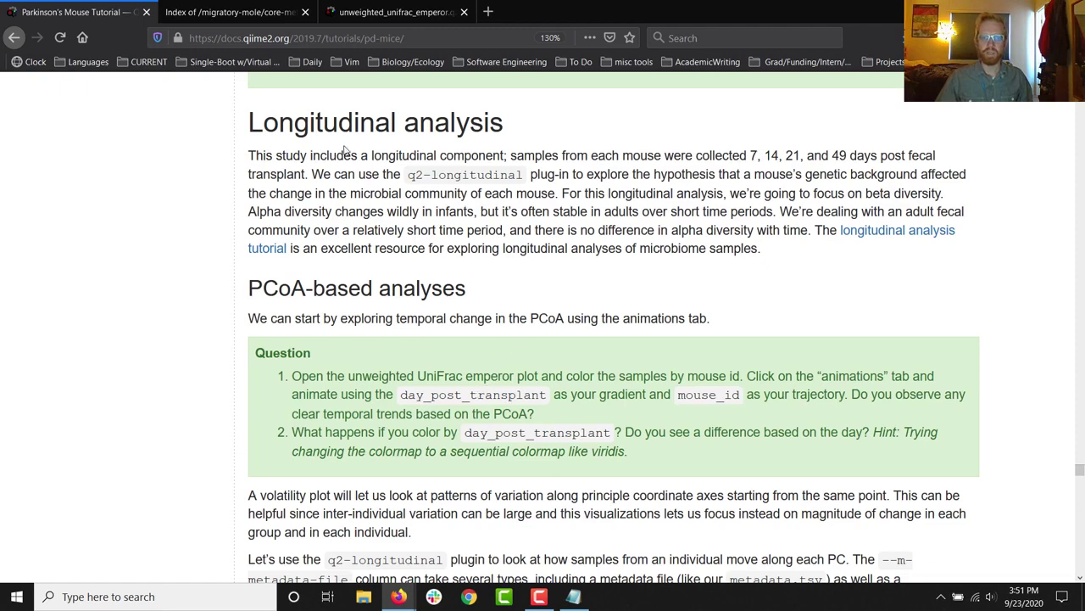
left_click(339, 12)
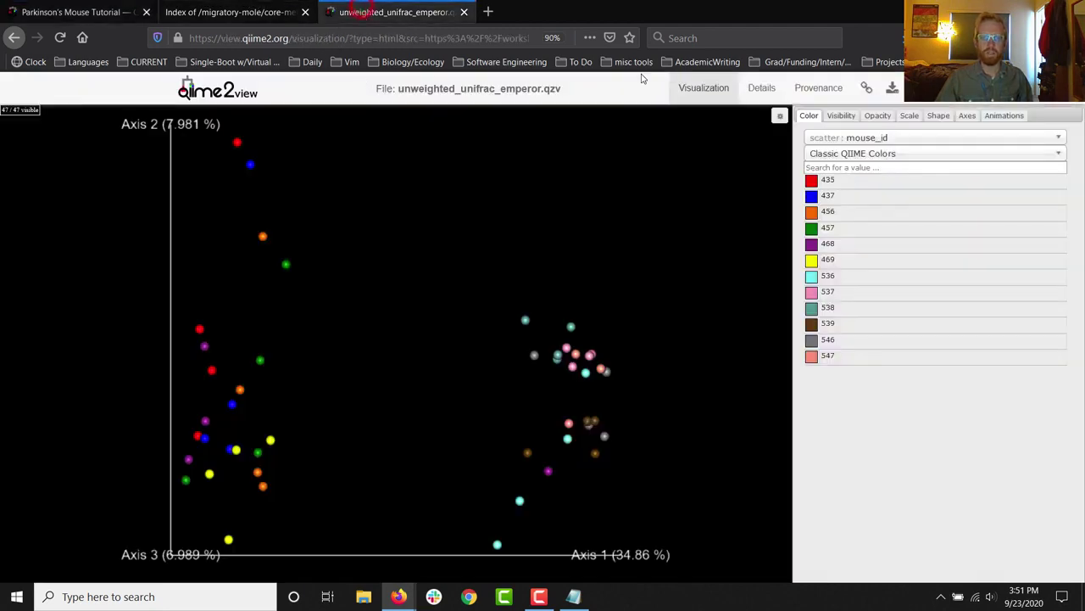
Set the animation gradient to days_post_transplant.
left_click(1009, 119)
left_click(885, 149)
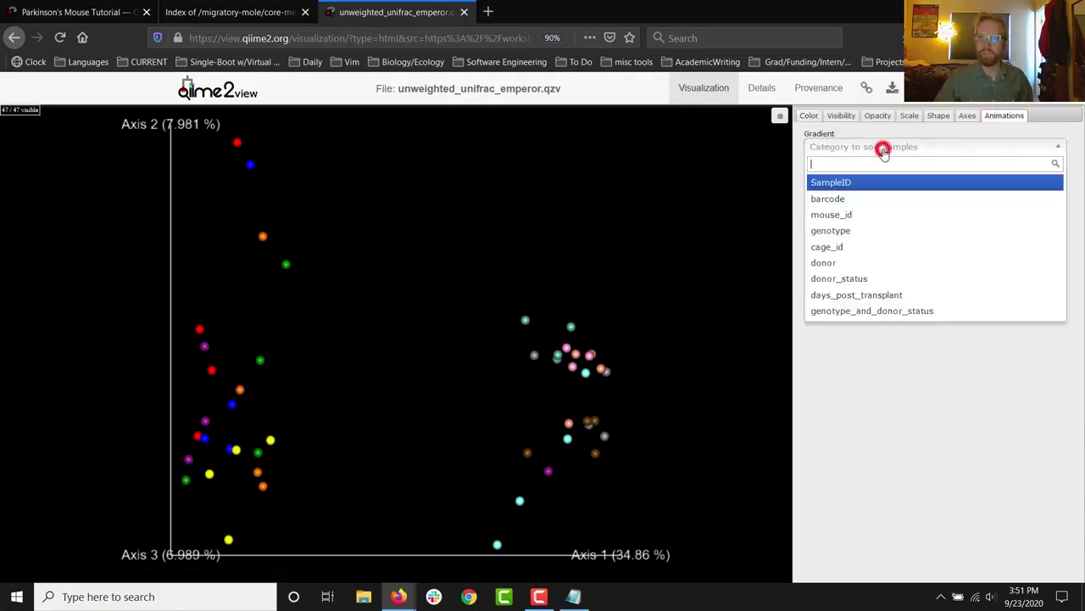
left_click(873, 294)
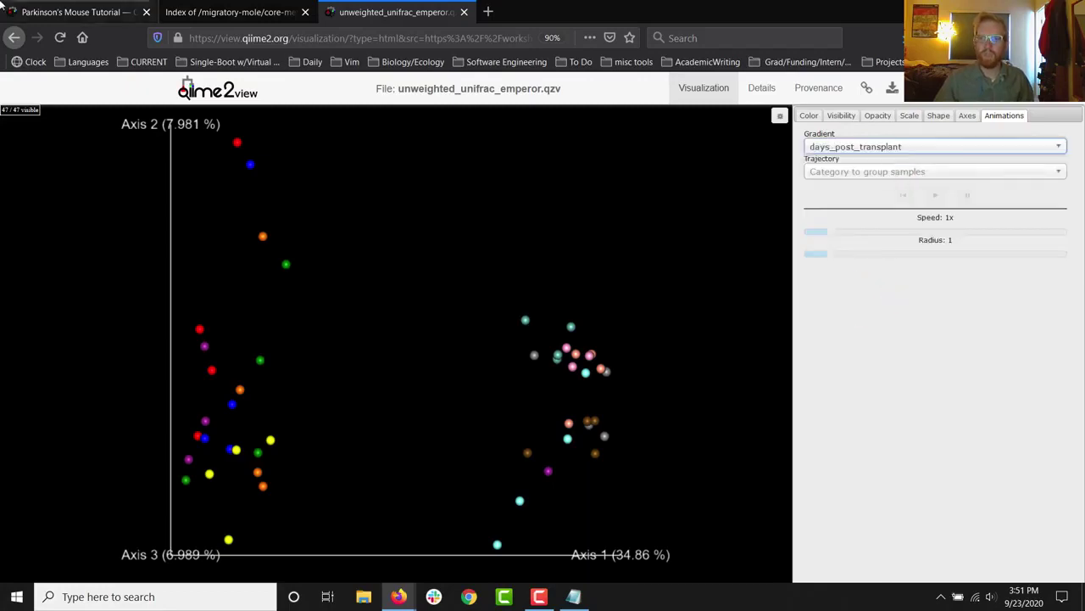
left_click(76, 12)
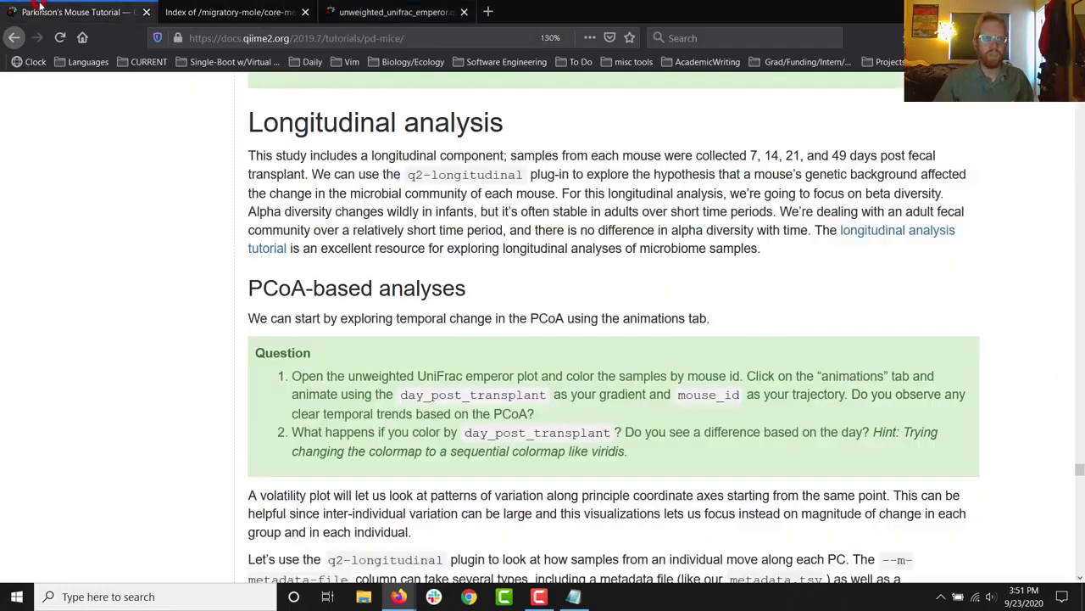
left_click(342, 11)
Set the animation trajectory to mouse_id, checking the mouse_id colour legend.
left_click(932, 170)
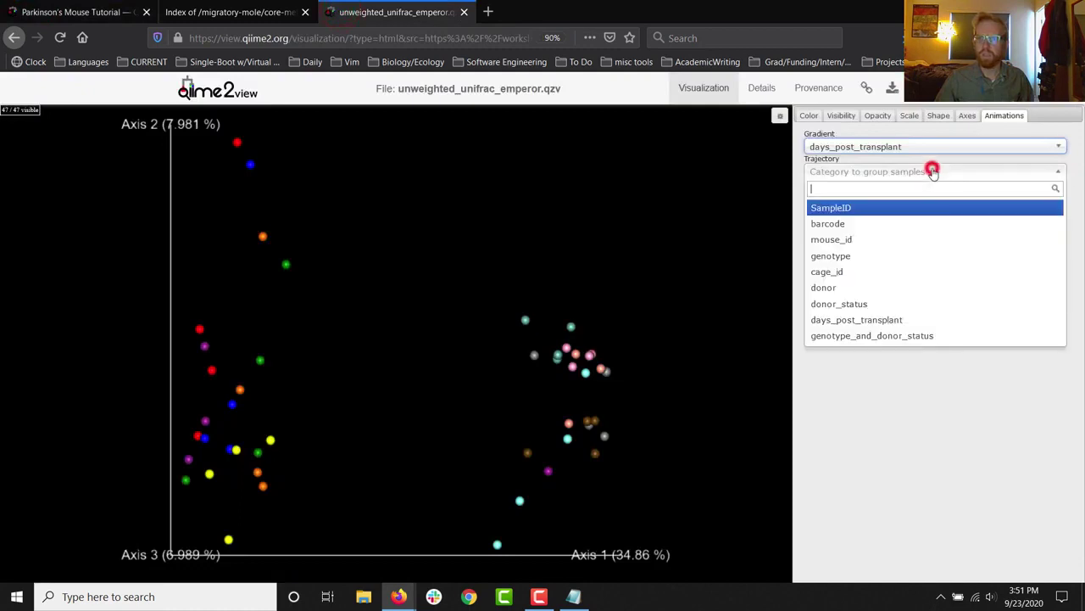
left_click(877, 245)
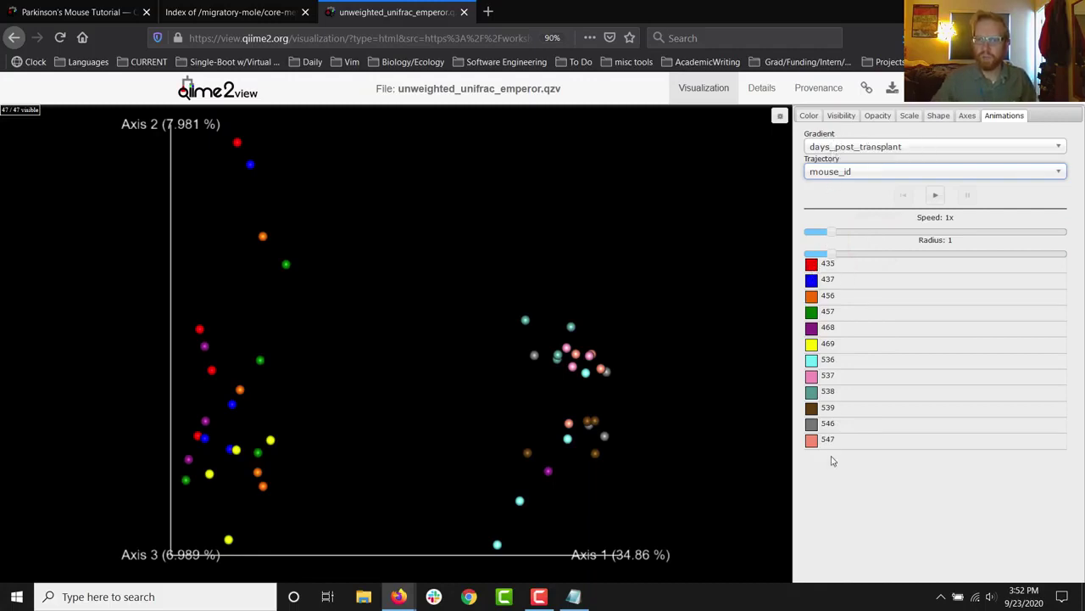
left_click(809, 115)
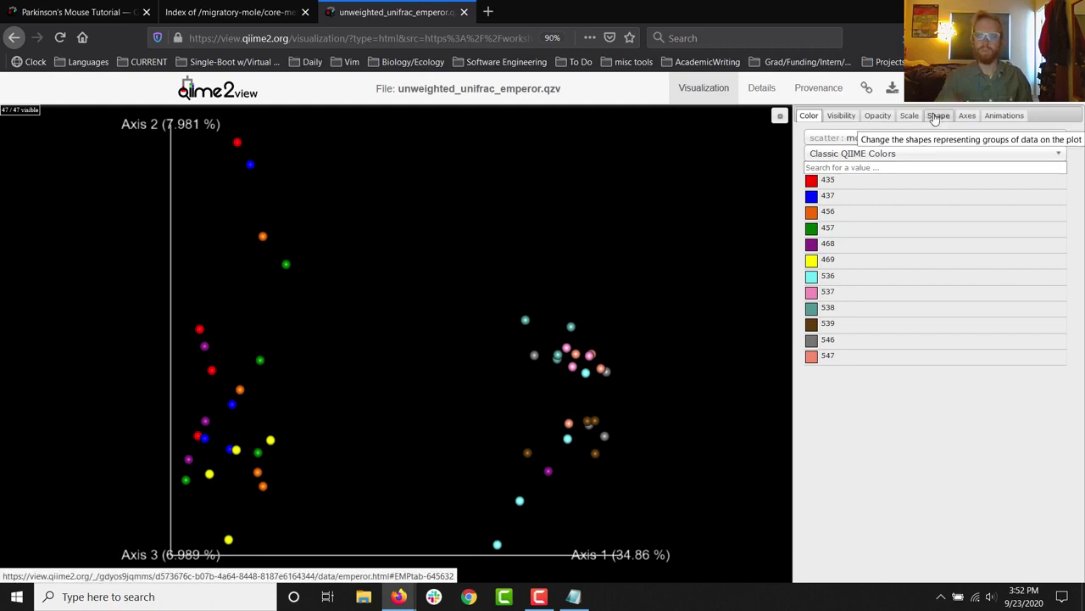
left_click(1008, 115)
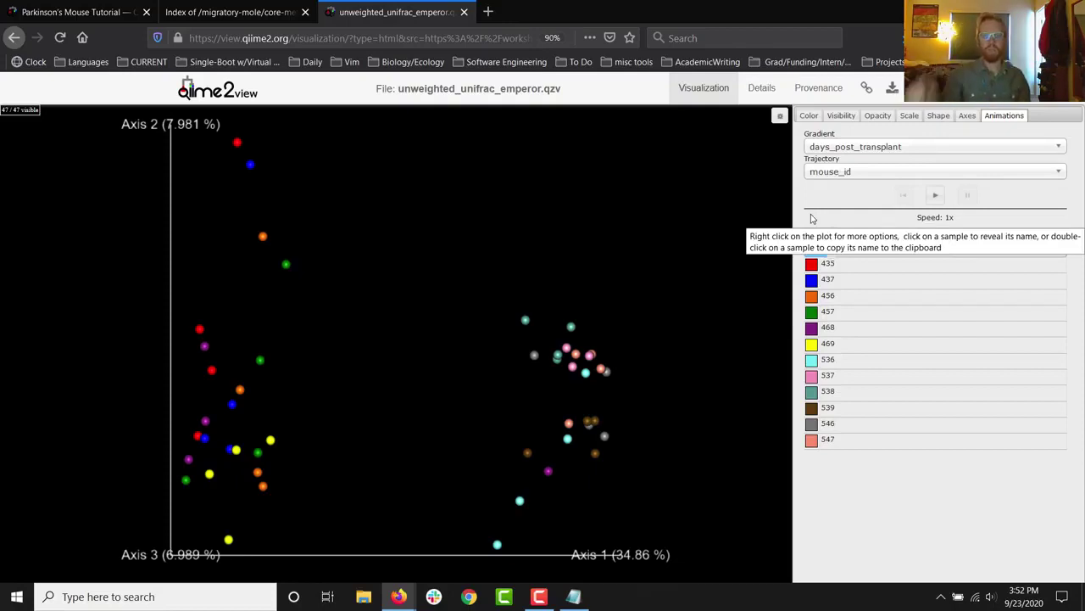
left_click(812, 158)
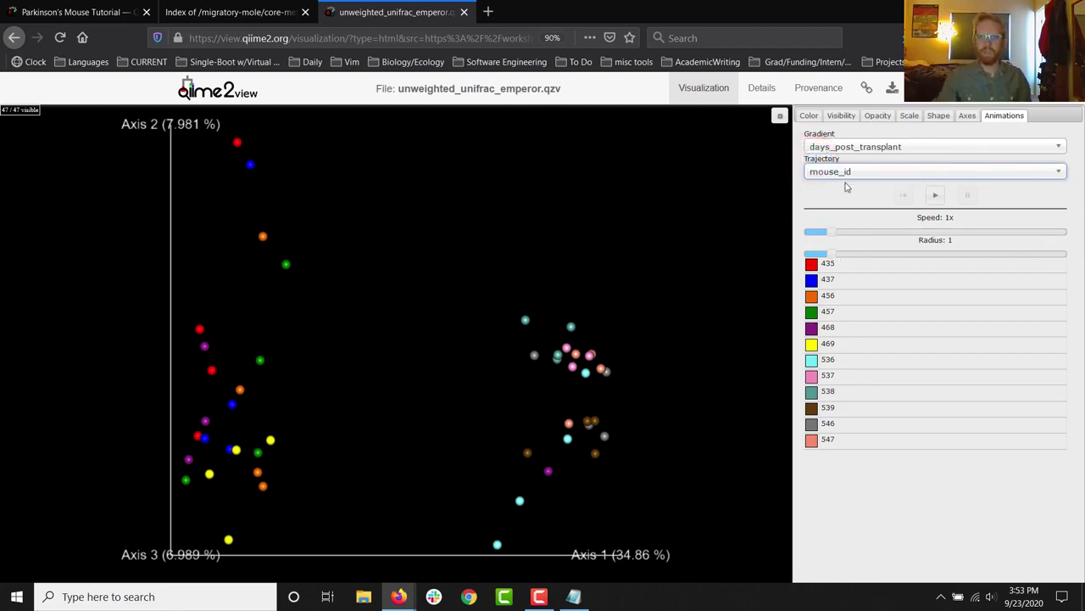
Play the mouse trajectory animation at 0.46x speed, then view the tutorial.
left_click(816, 233)
left_click(934, 196)
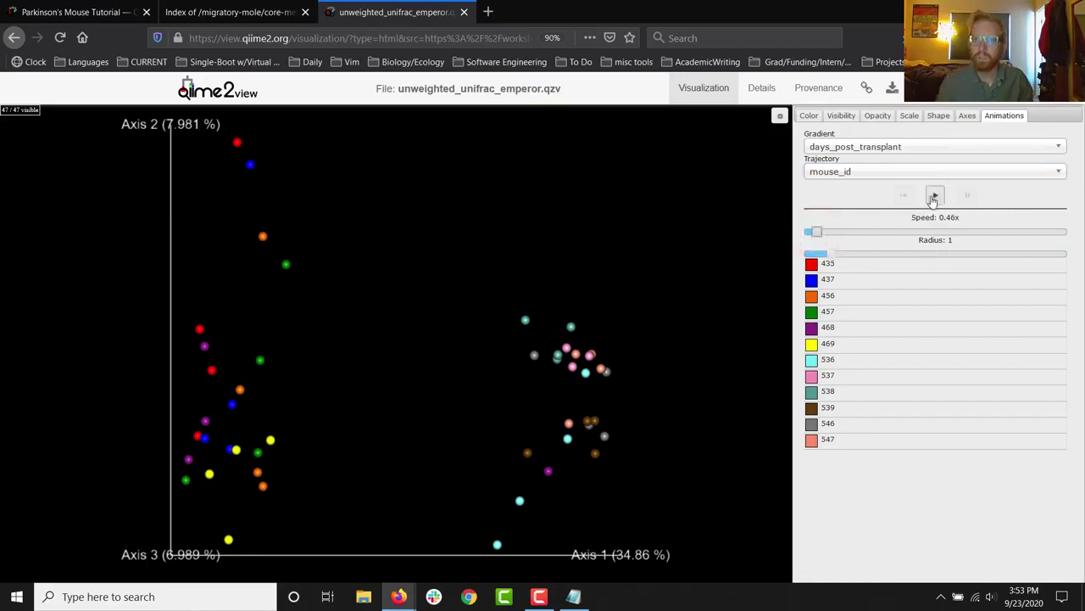
left_click(934, 197)
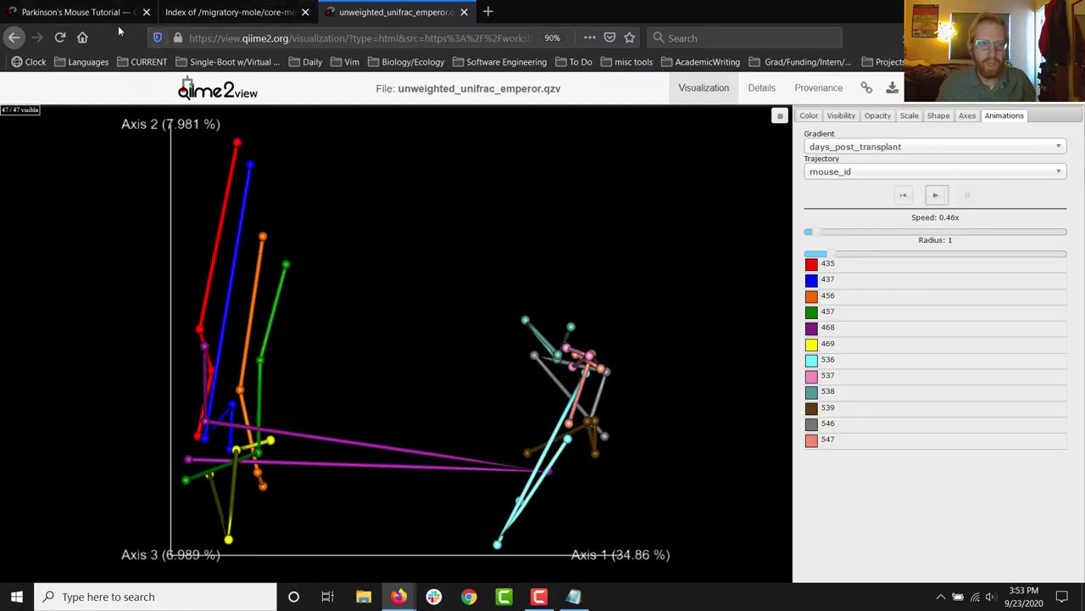
left_click(89, 12)
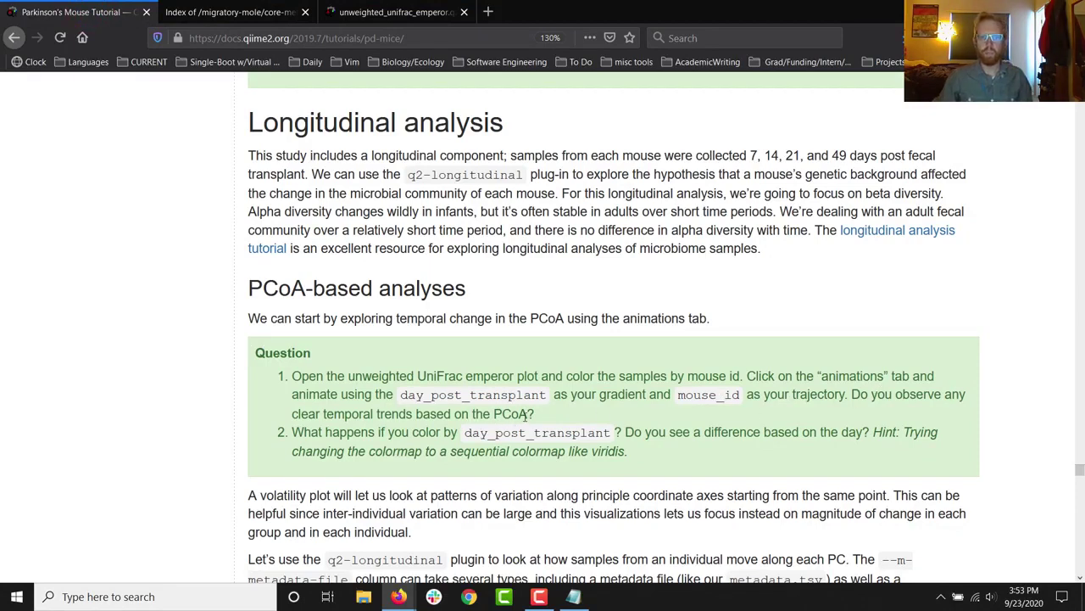
Return to the Emperor plot showing the completed mouse_id trajectories.
left_click(397, 12)
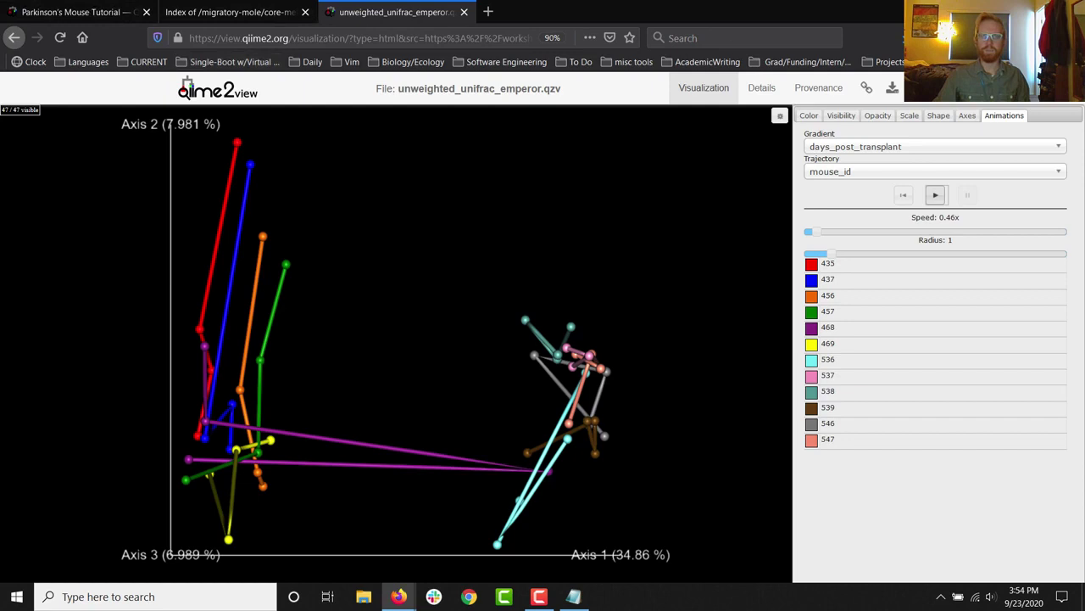
key("F10")
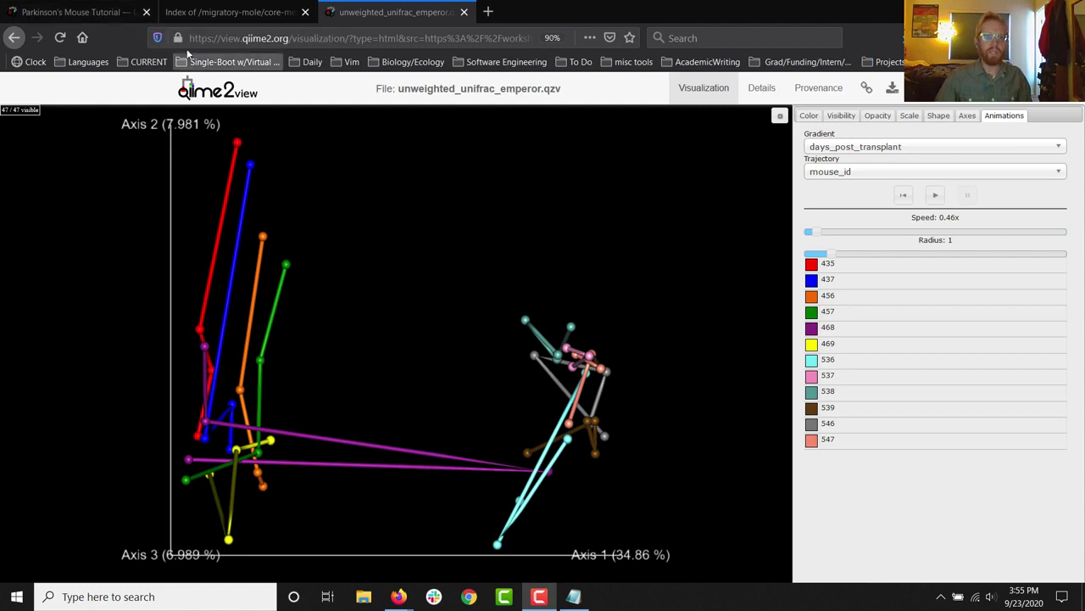
left_click(106, 21)
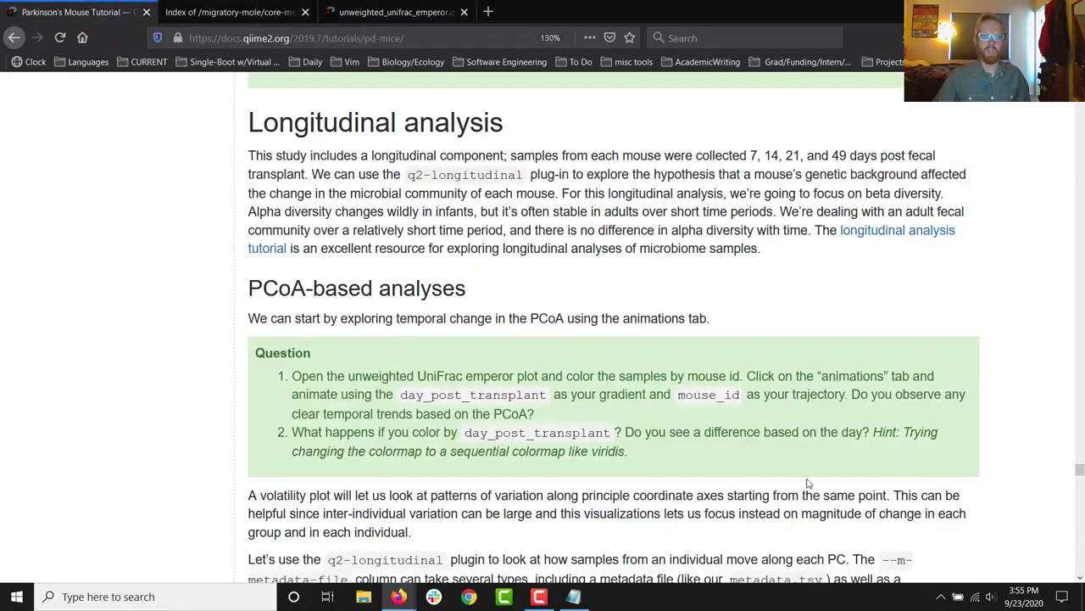
left_click(292, 432)
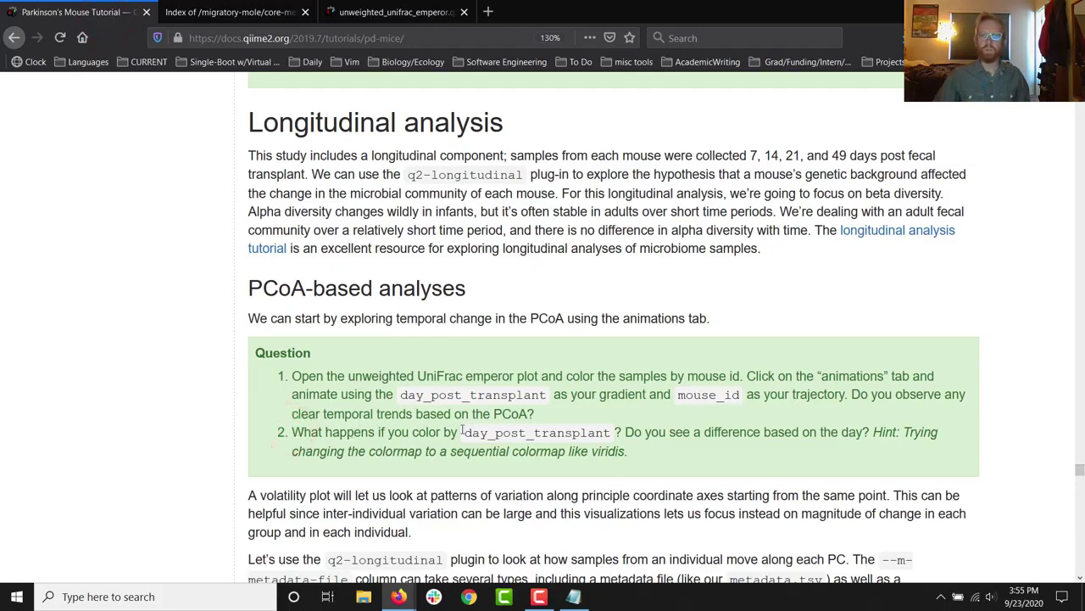
left_click_drag(610, 431, 380, 432)
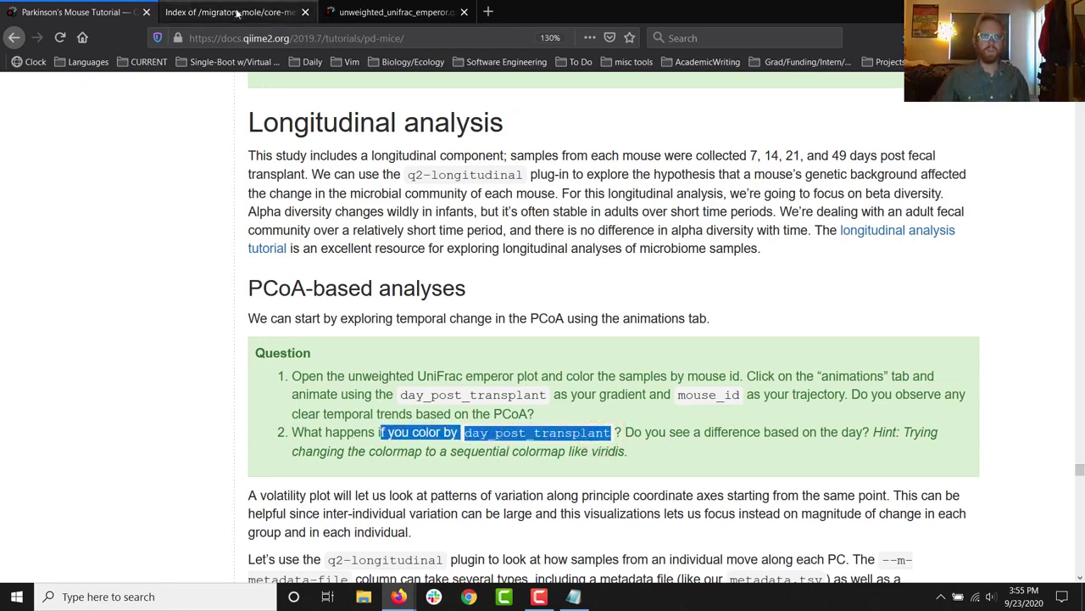
left_click(381, 12)
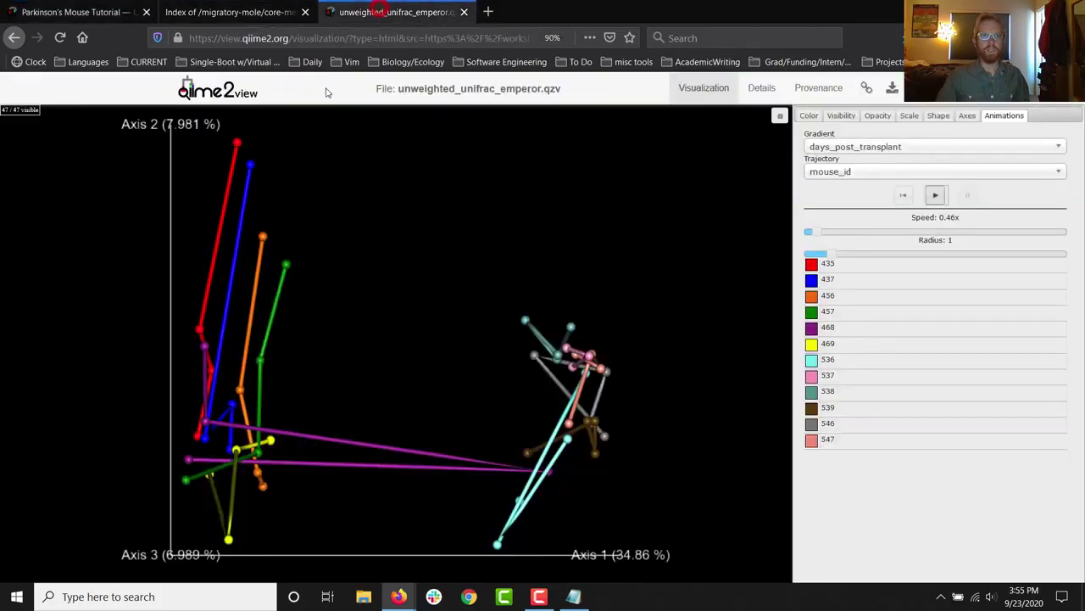
Reload the Emperor visualization from its address so all points are uncoloured.
left_click(60, 38)
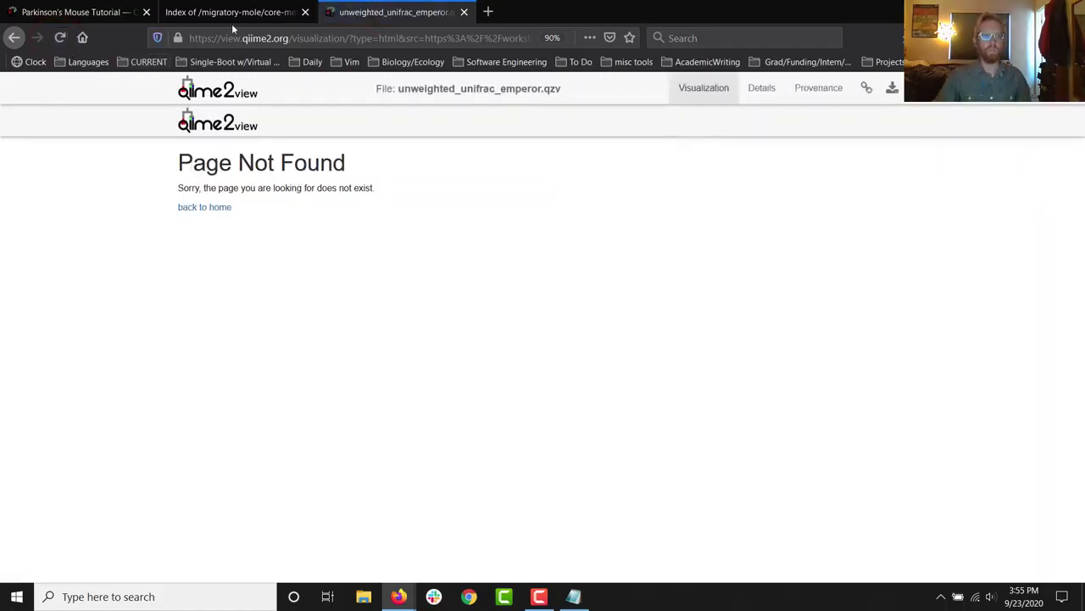
left_click(274, 37)
key("Return")
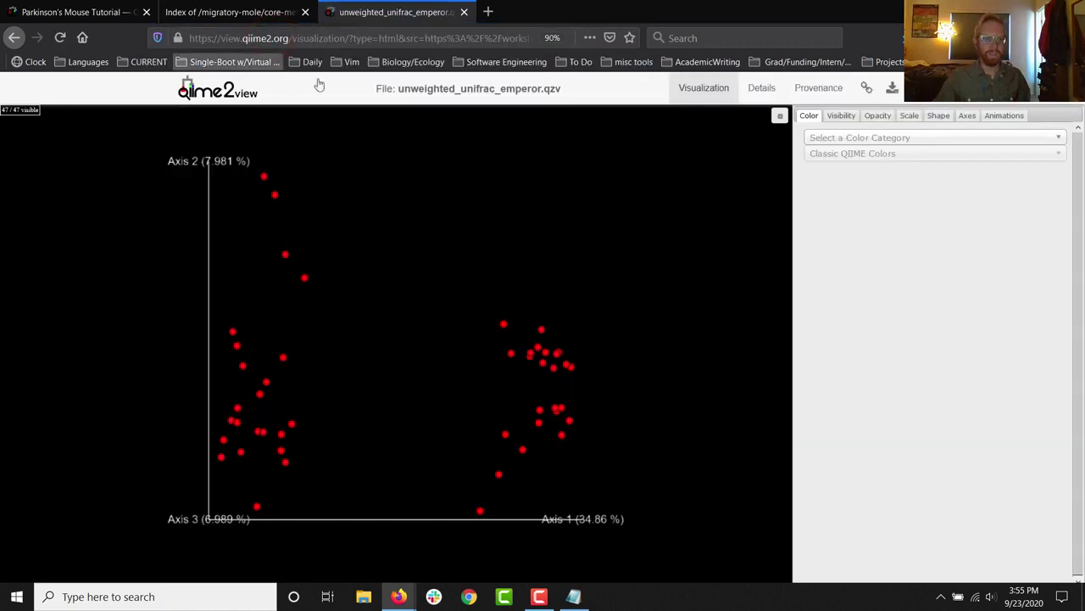
scroll(462, 217, "up", 2)
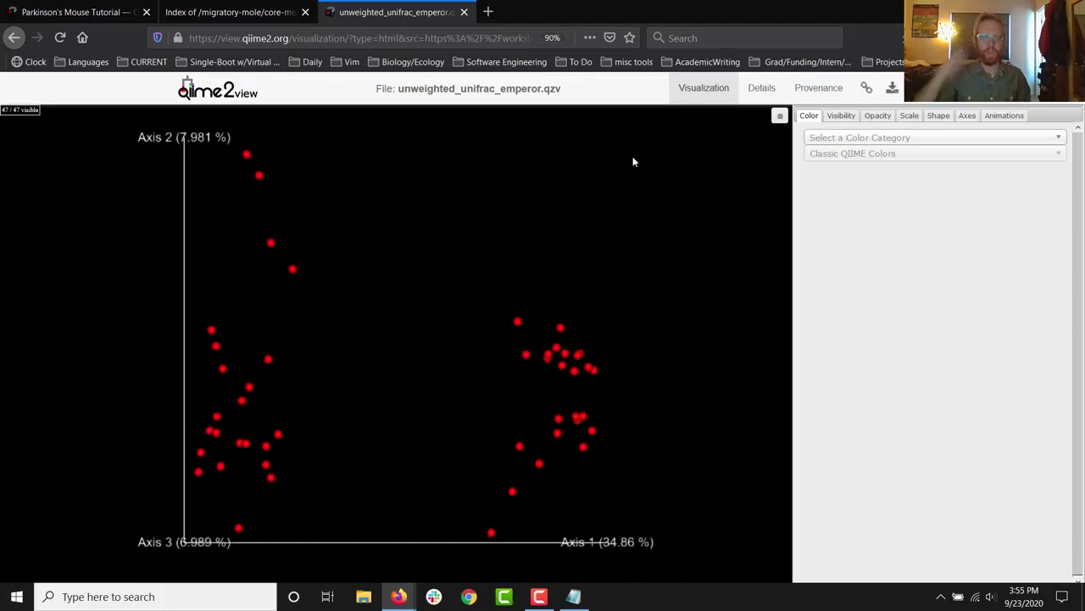
Find the days_post_transplant category name in the tutorial, then return to the plot.
left_click(27, 7)
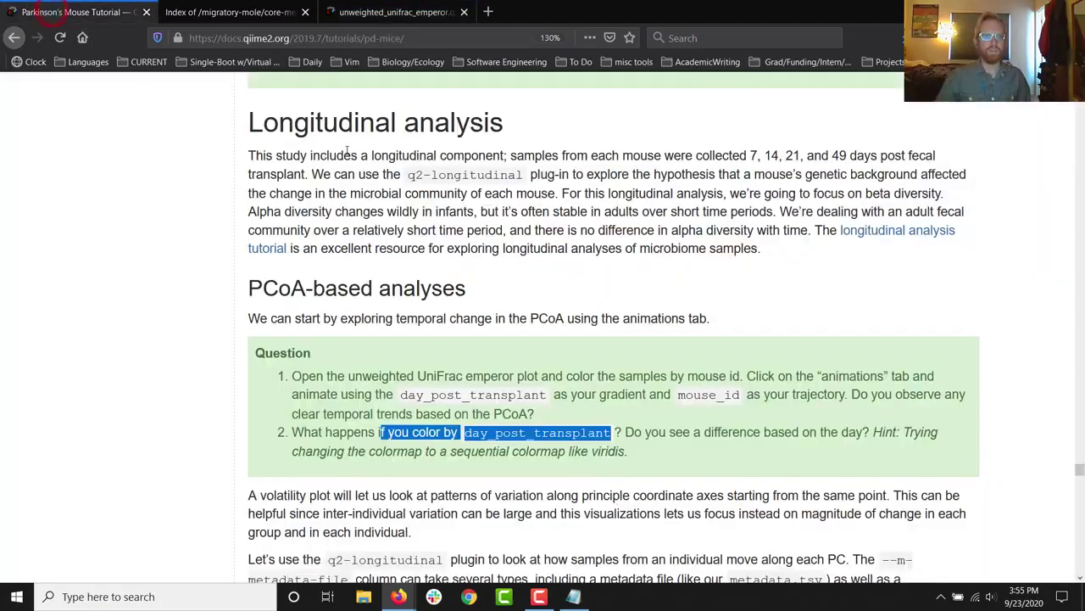
left_click(341, 432)
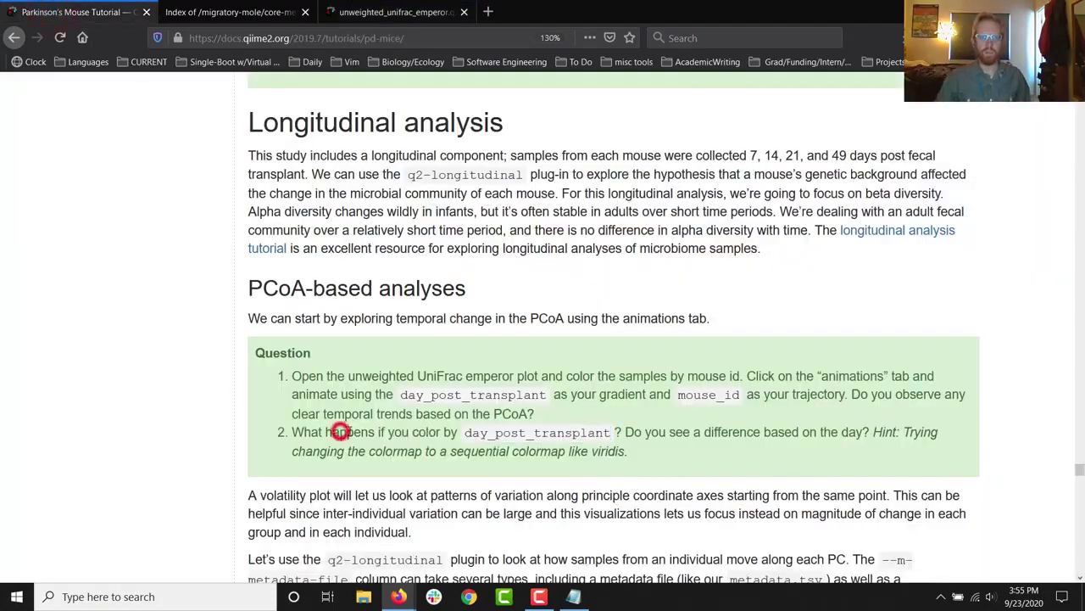
left_click_drag(463, 433, 612, 434)
left_click(618, 433)
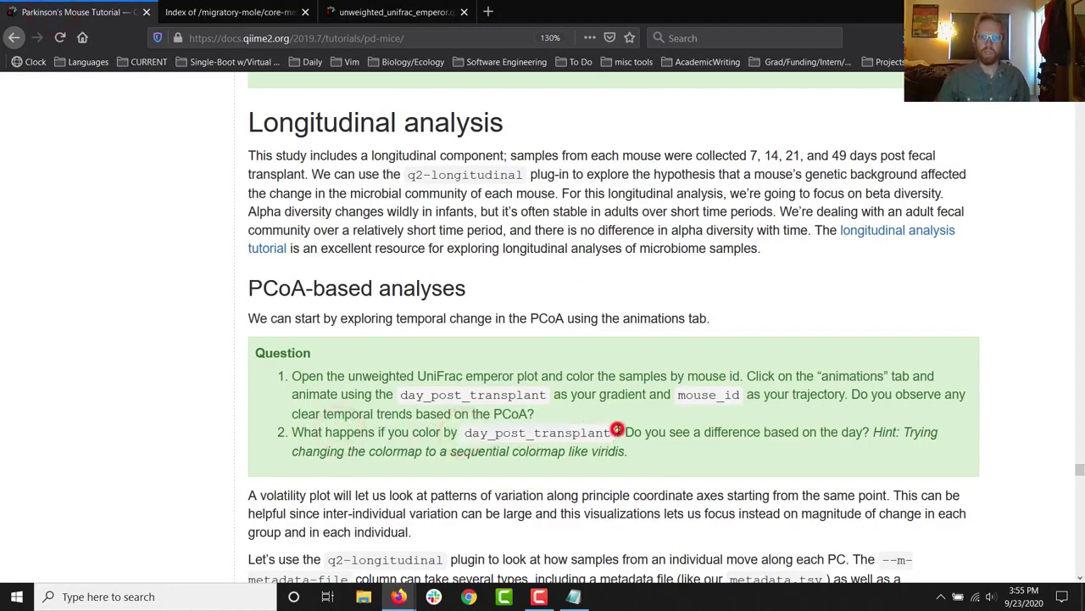
left_click(397, 11)
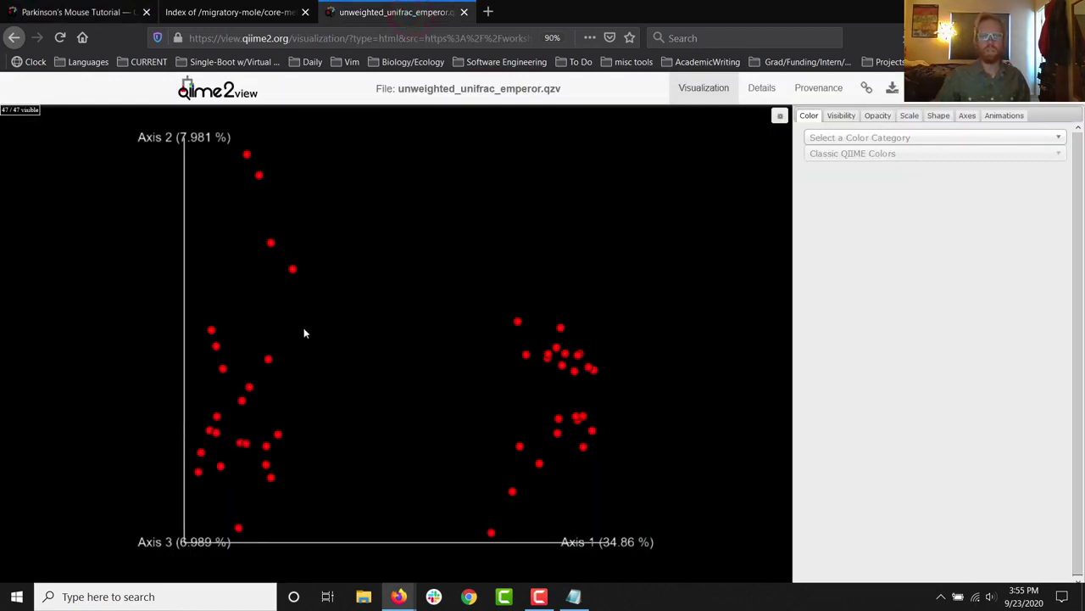
Colour the points by days_post_transplant using the Viridis colormap.
left_click(987, 137)
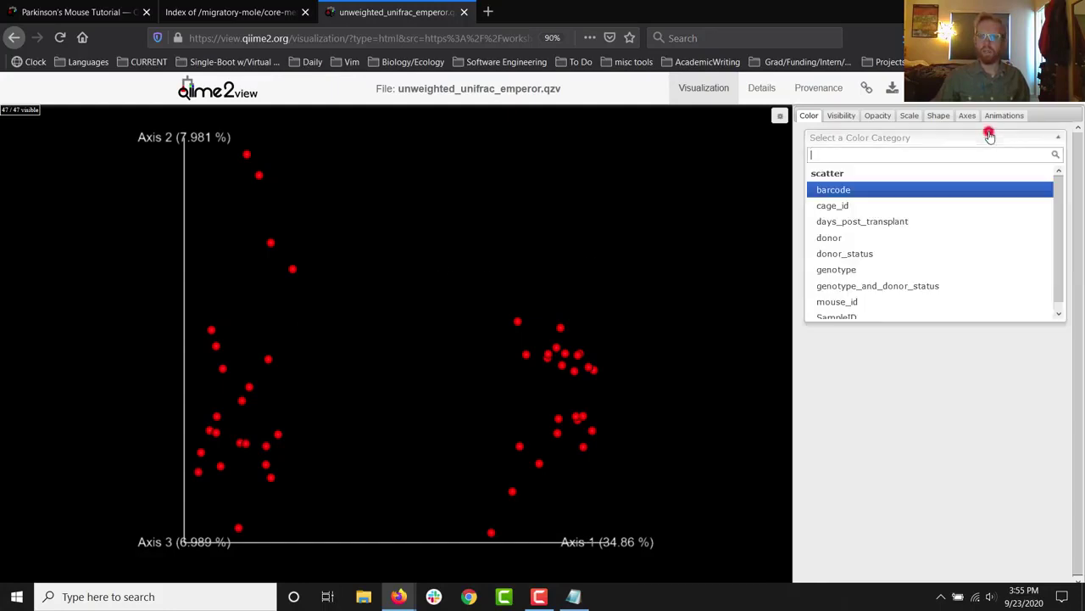
left_click(933, 223)
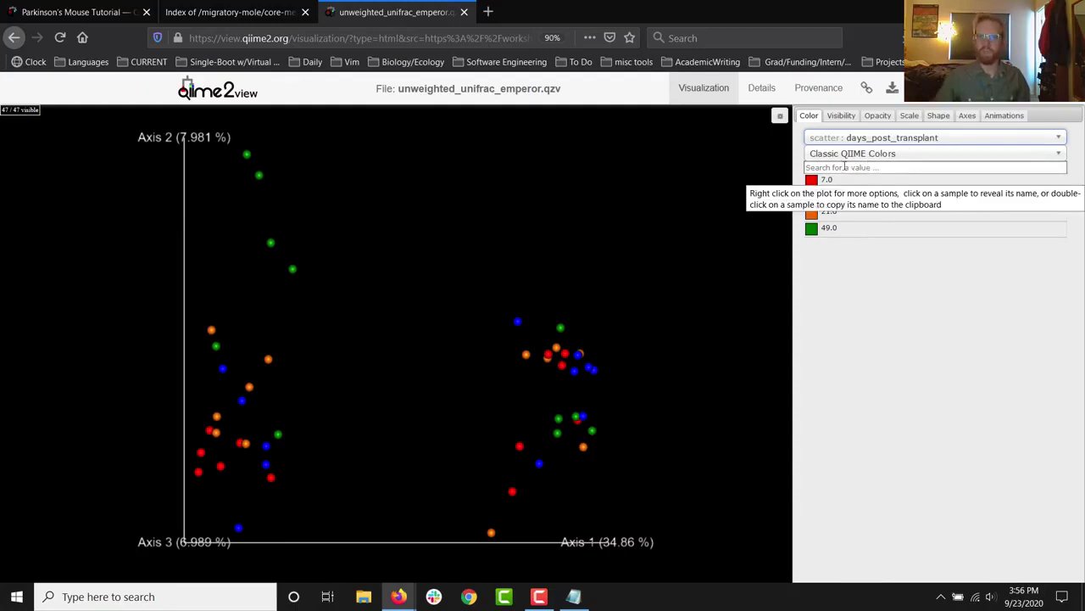
left_click(857, 156)
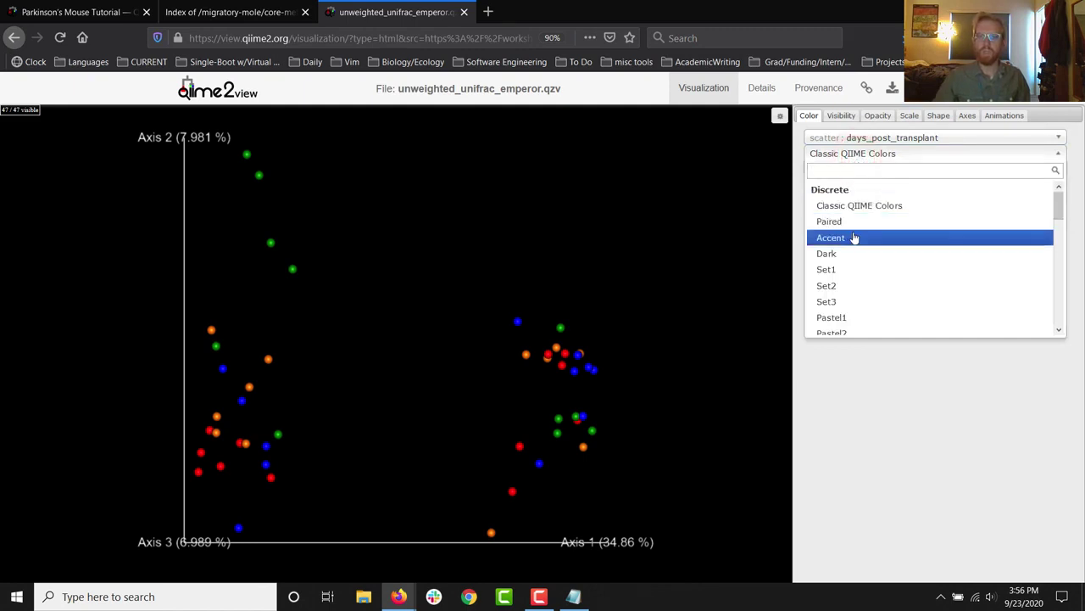
scroll(853, 235, "down", 3)
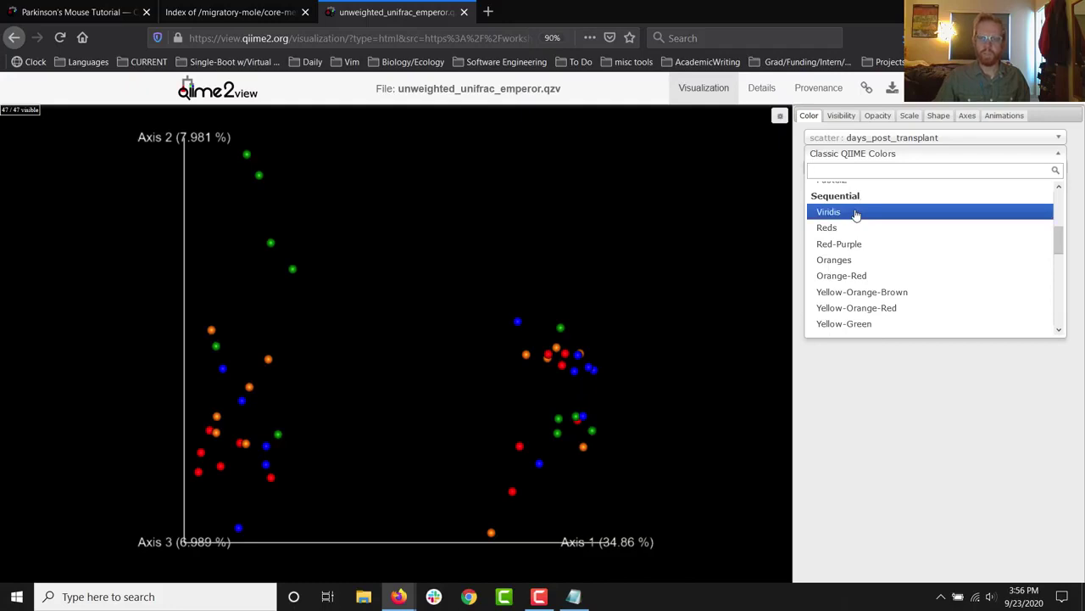
left_click(856, 214)
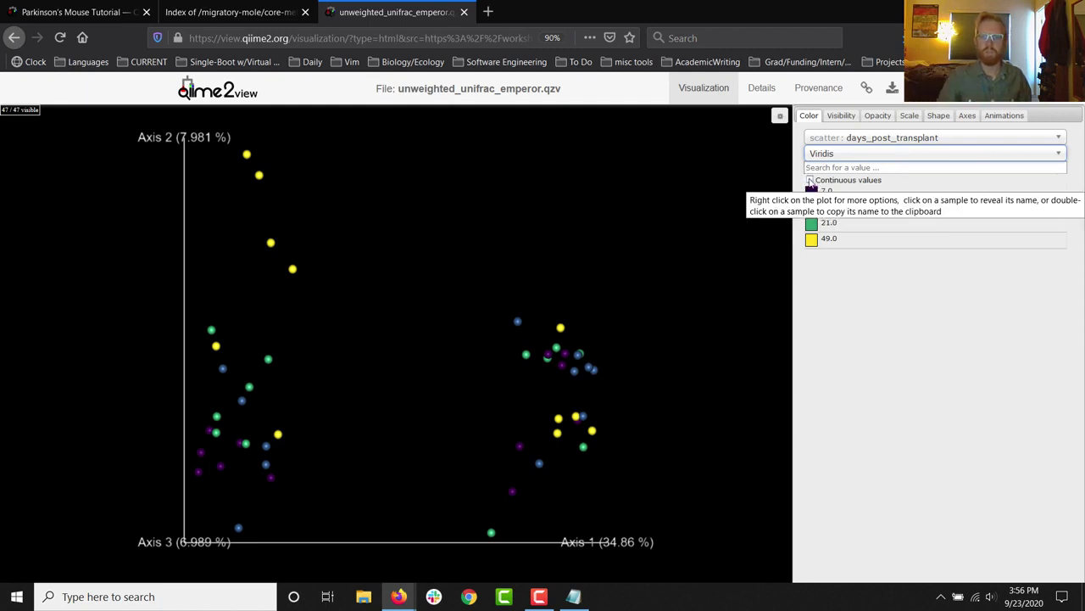
Turn on Continuous values so days_post_transplant uses a 7–49 Viridis gradient legend.
left_click(811, 181)
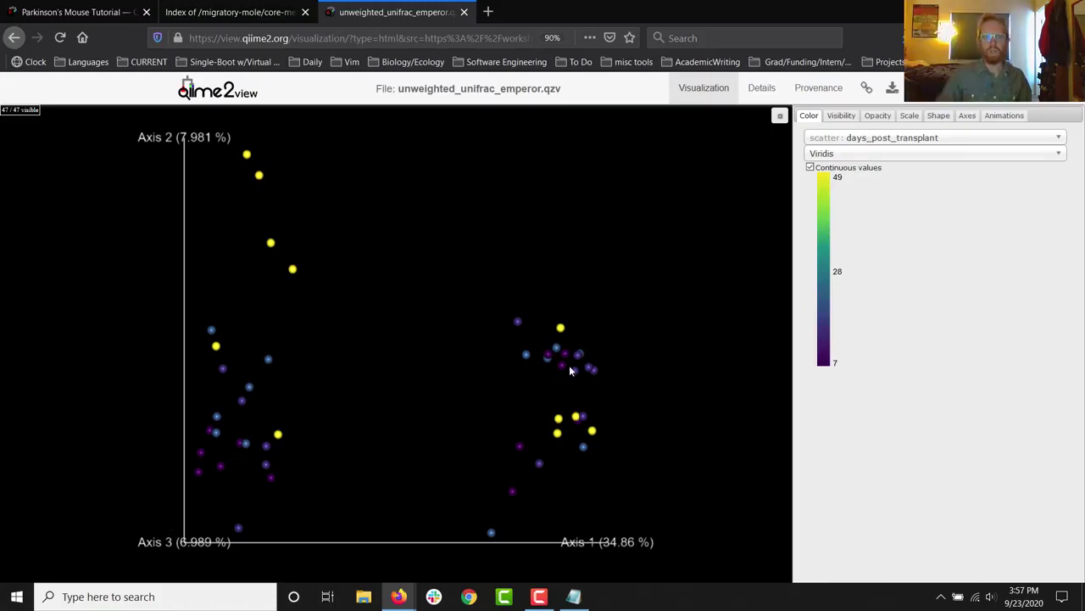
mouse_move(608, 402)
left_mouse_down()
mouse_move(532, 421)
mouse_move(272, 399)
left_mouse_up()
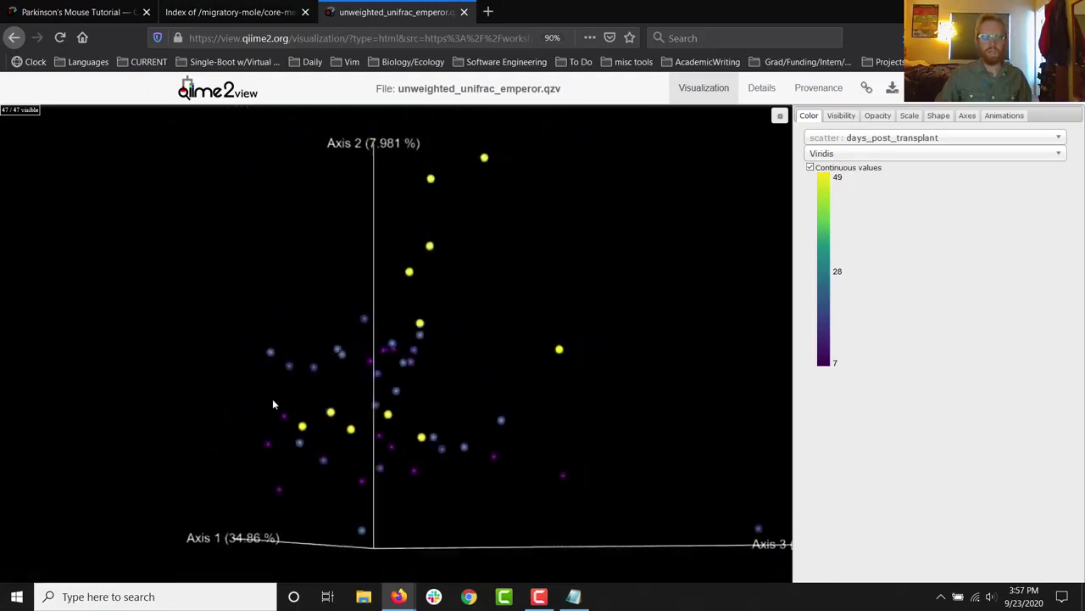
left_click_drag(582, 361, 459, 374)
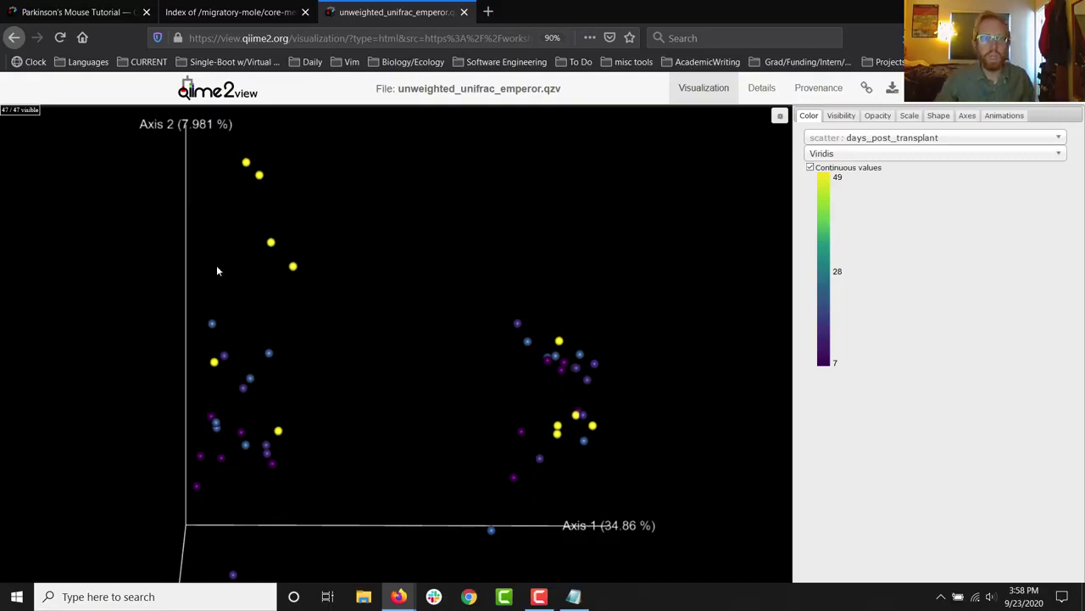
Close the Emperor tab, review the tutorial's PCoA section, then restore the closed Emperor tab.
left_click(464, 12)
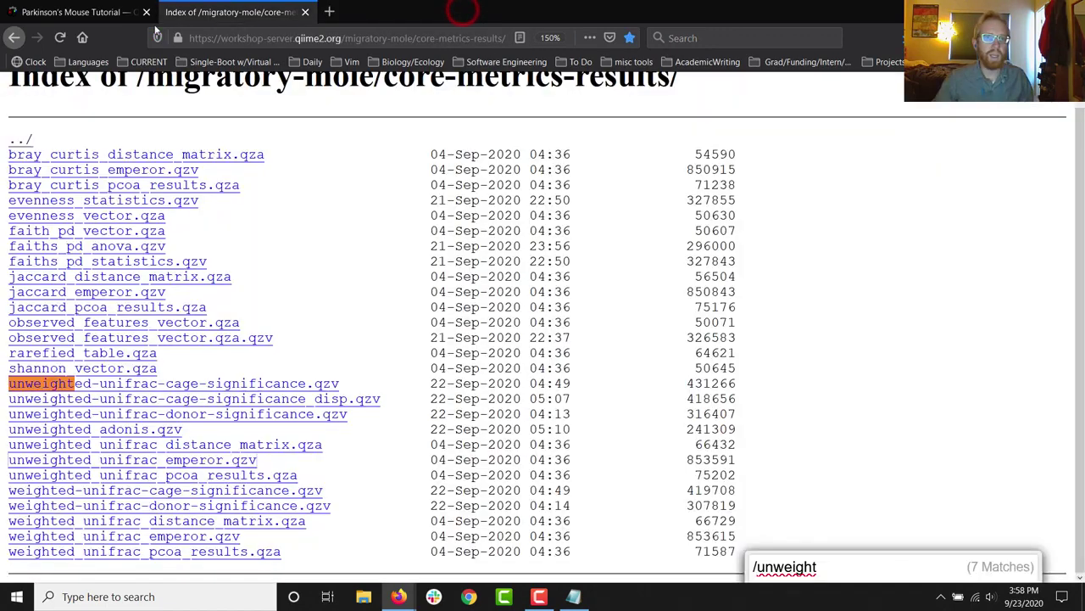
left_click(57, 12)
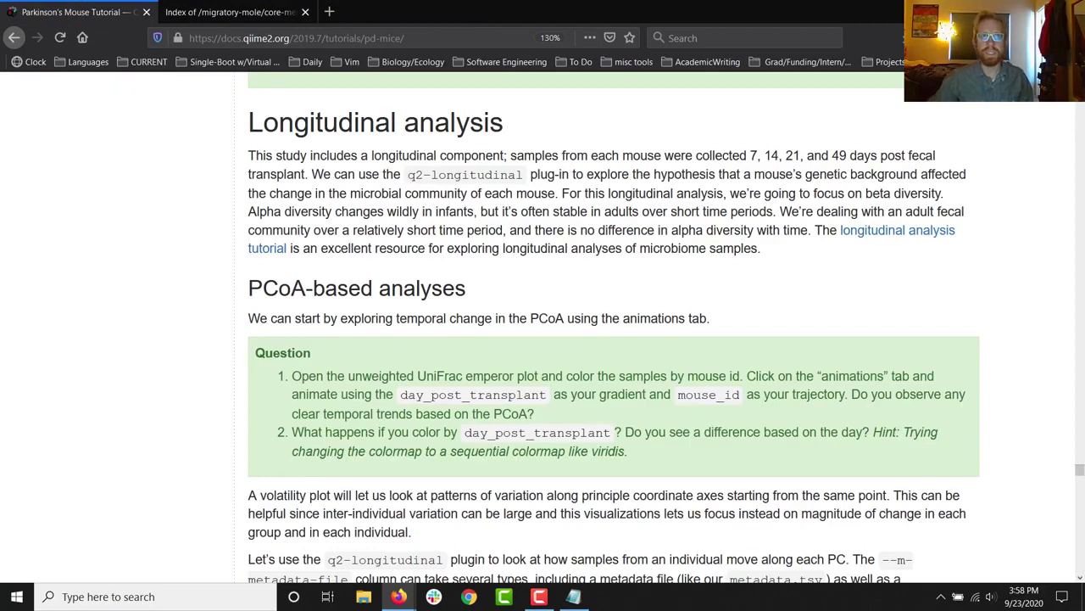
key("F10")
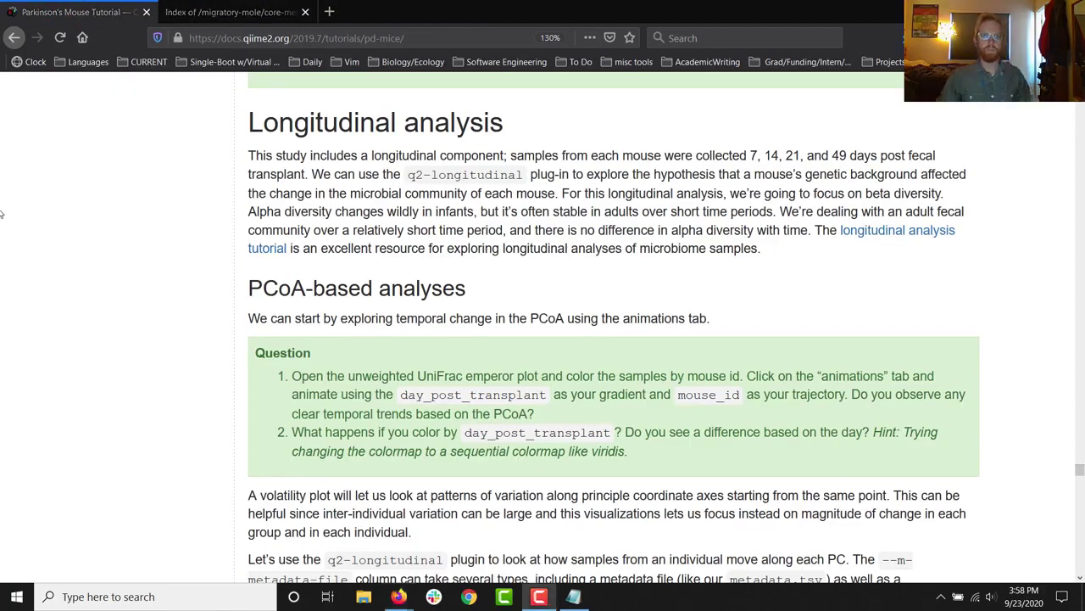
scroll(172, 166, "down", 2)
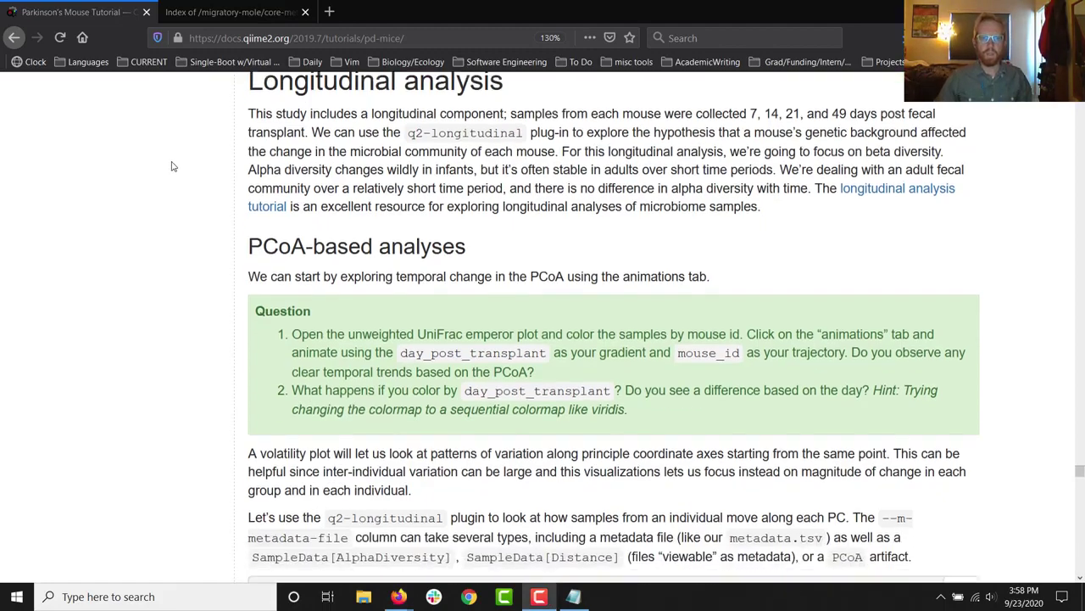
scroll(173, 167, "down", 3)
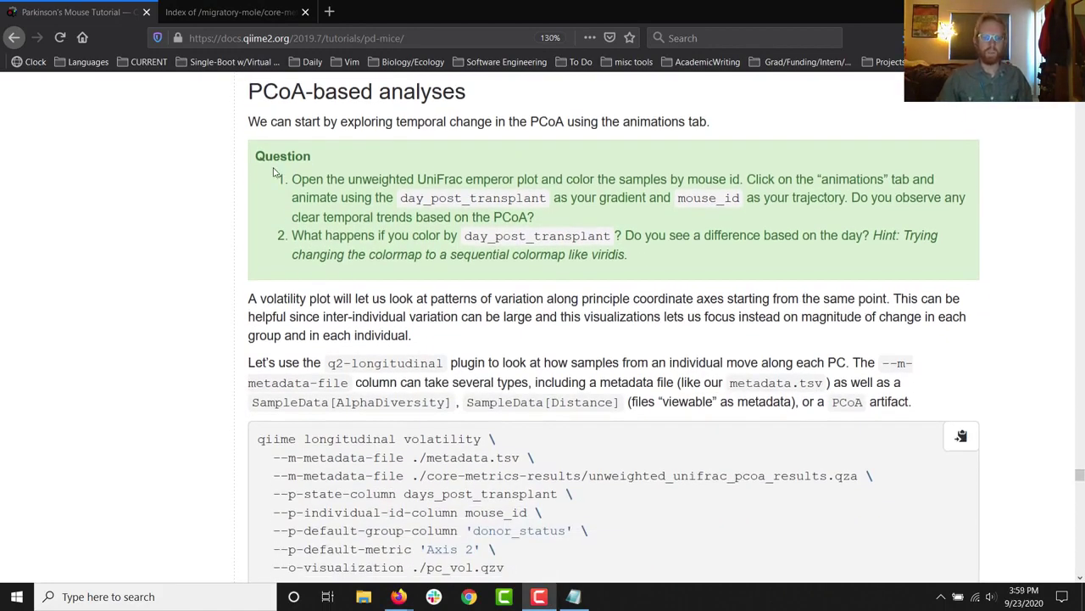
right_click(241, 18)
left_click(279, 164)
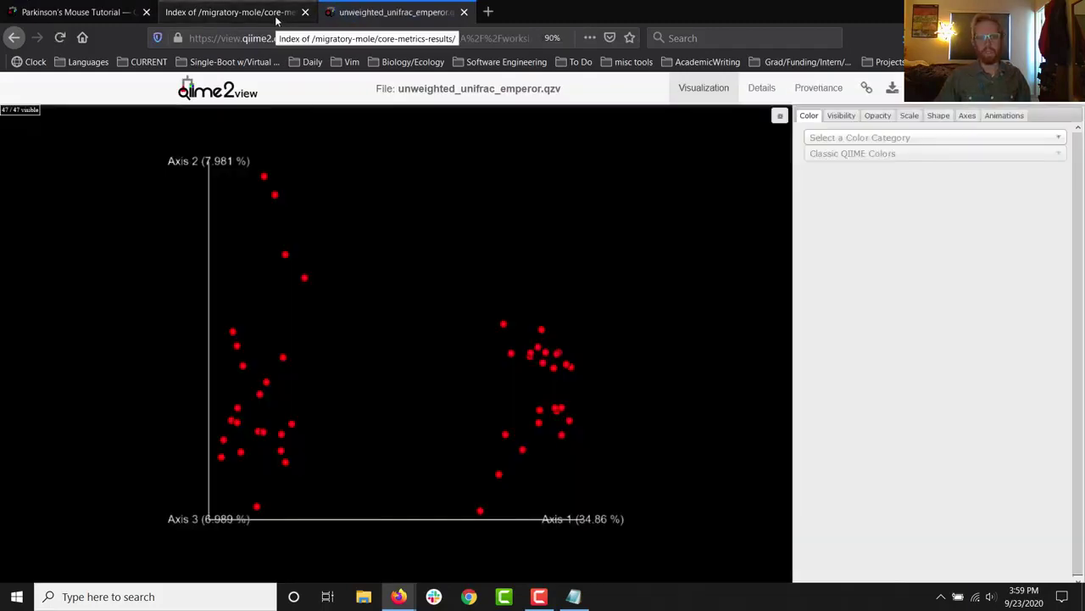
Colour the reopened Emperor points by days_post_transplant with the Viridis colormap (7.0–49.0).
right_click(275, 15)
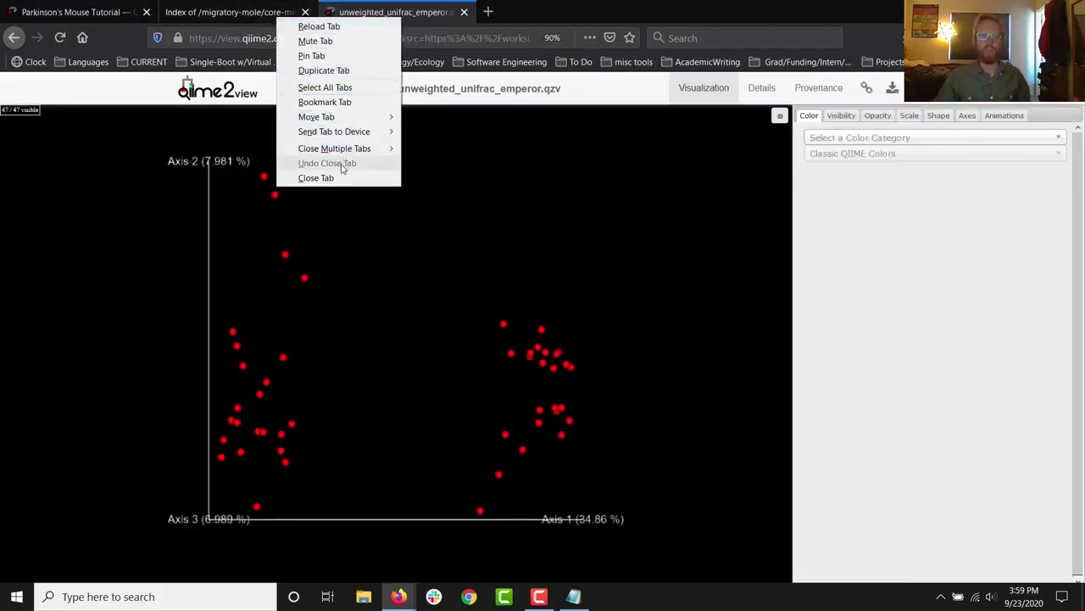
left_click(424, 13)
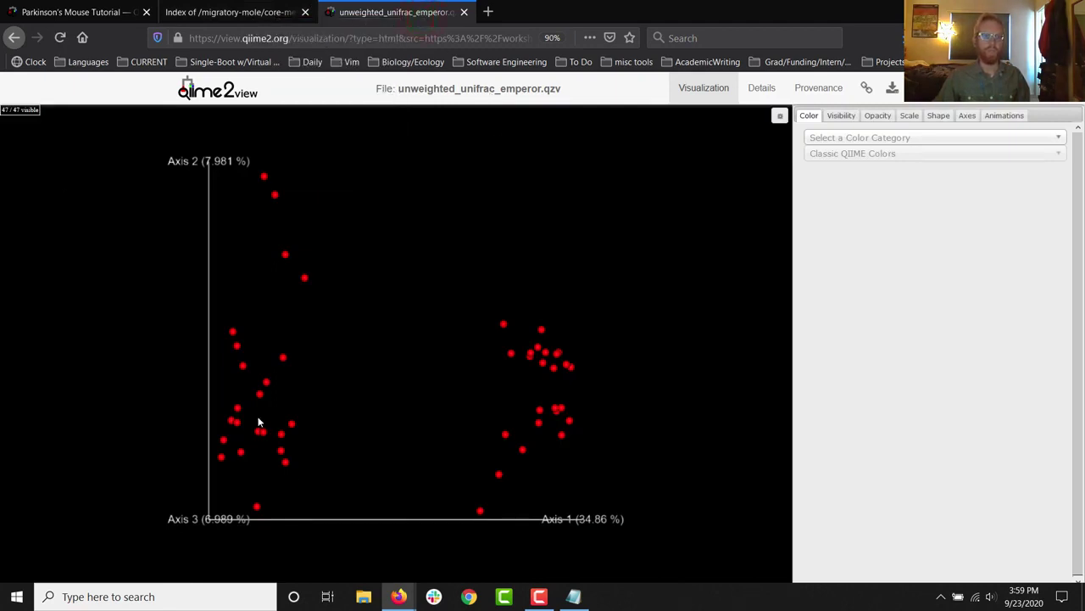
left_click(894, 138)
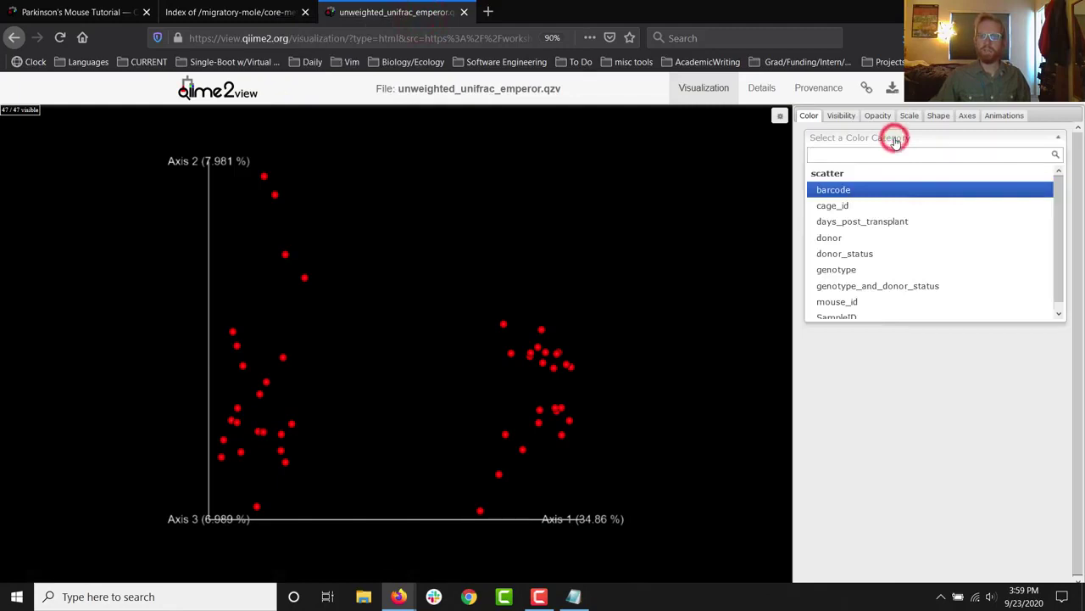
left_click(873, 221)
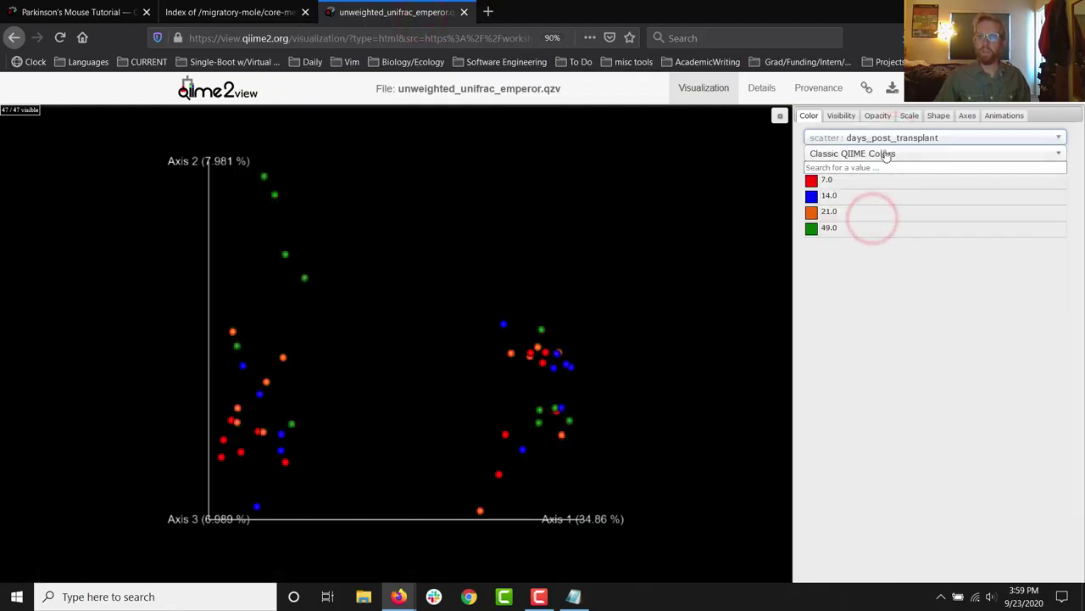
left_click(884, 153)
scroll(874, 263, "down", 3)
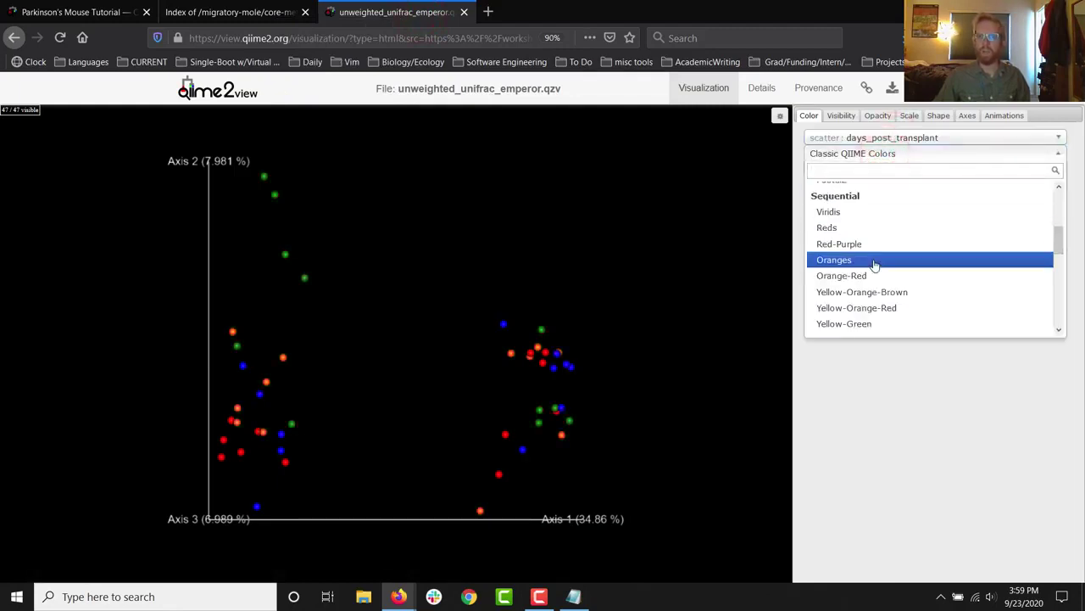
left_click(857, 211)
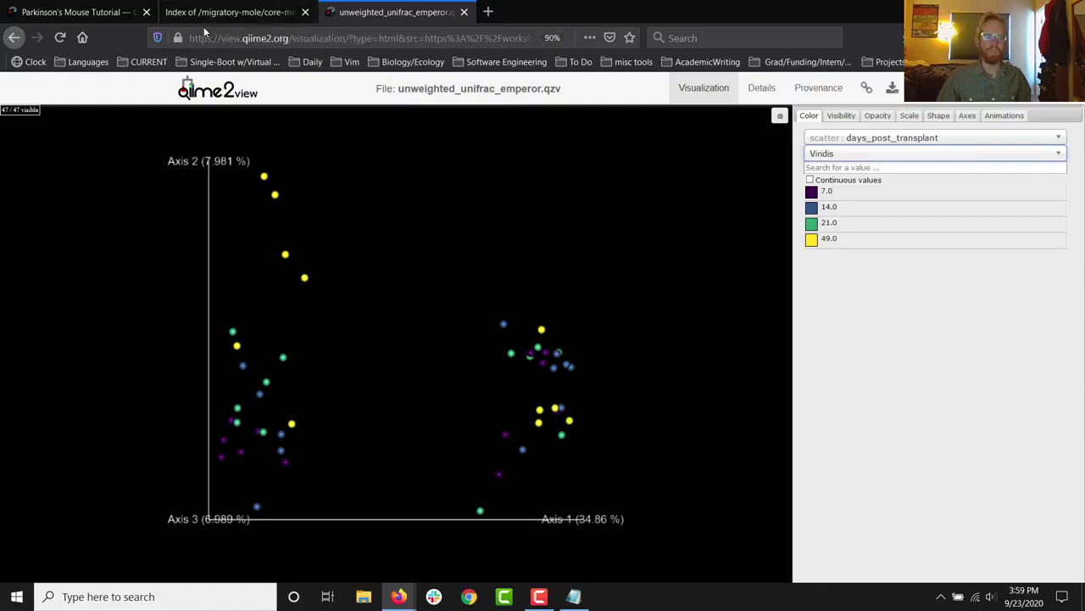
left_click(208, 17)
Copy the qiime longitudinal volatility command from the tutorial's code block.
left_click(110, 11)
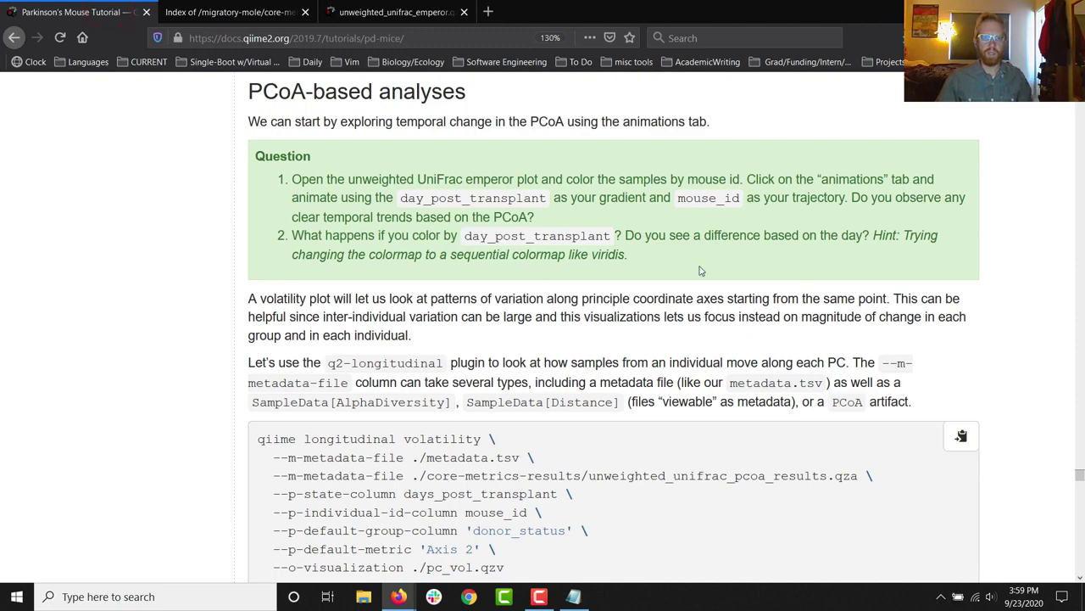
scroll(703, 270, "down", 2)
scroll(703, 270, "down", 3)
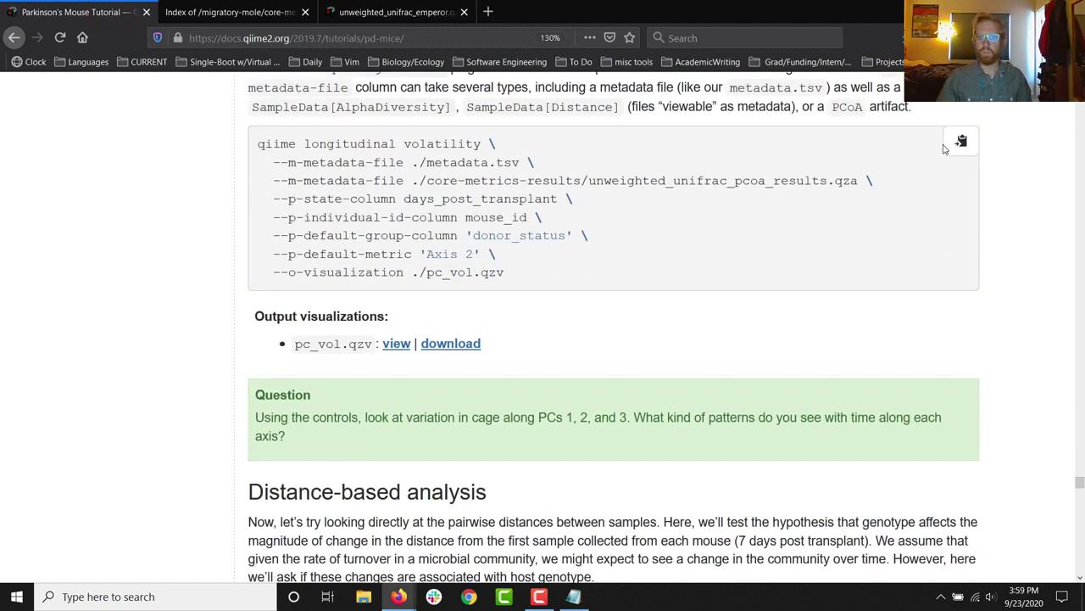
left_click(958, 147)
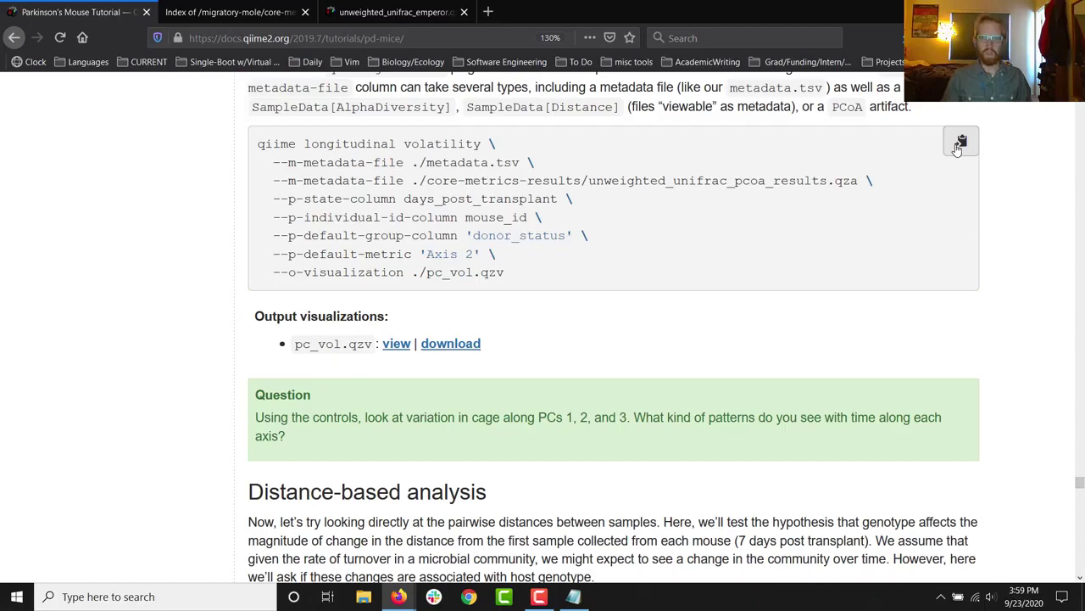
Log in to the workshop server, reconnecting and re-entering the account password after the dropped session.
key("alt+Tab")
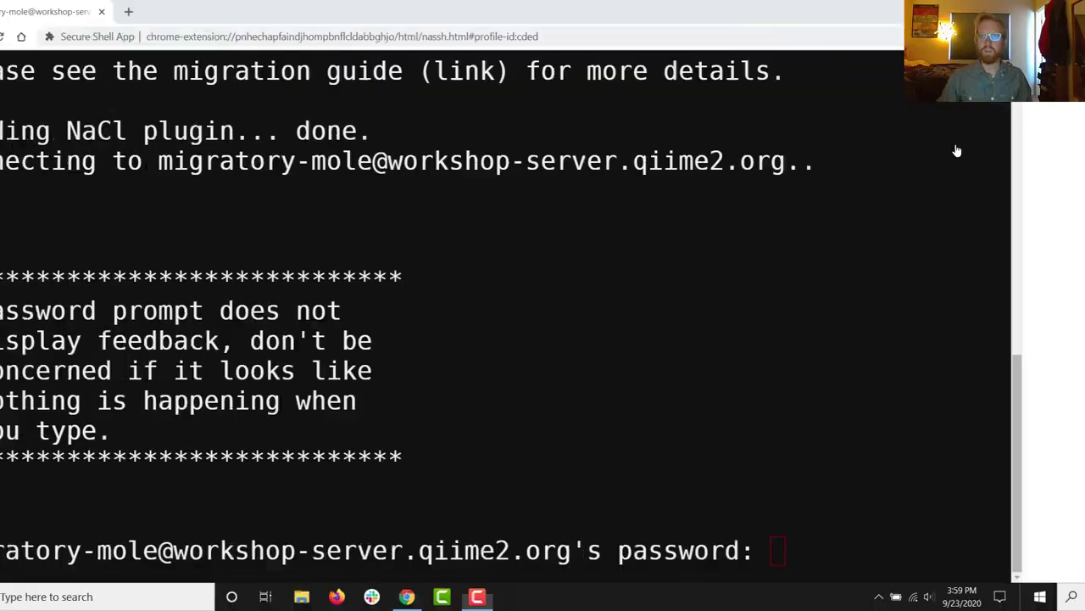
left_click(971, 543)
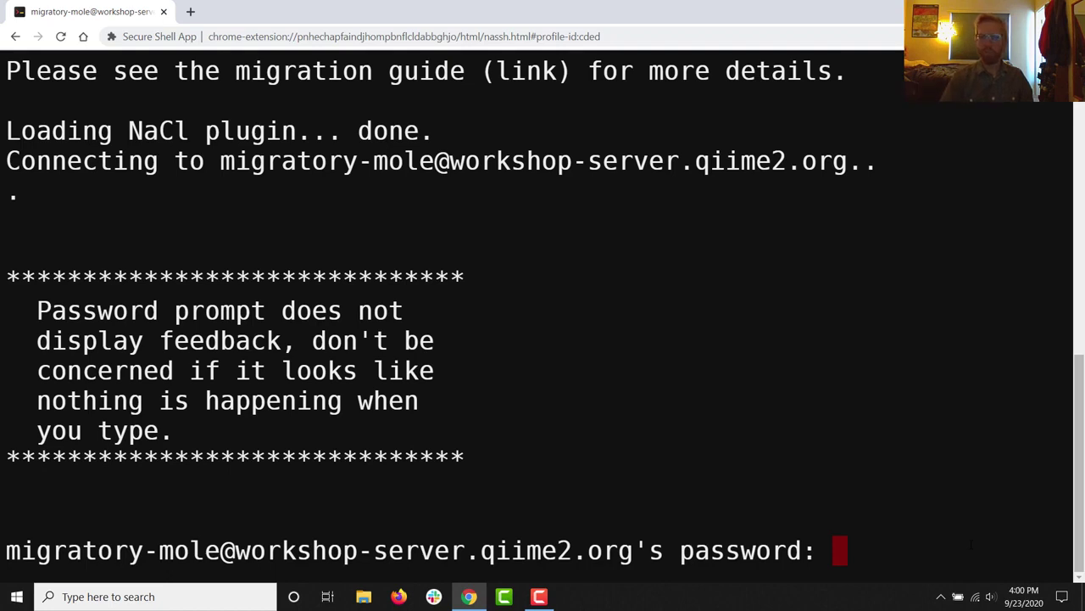
key("Return")
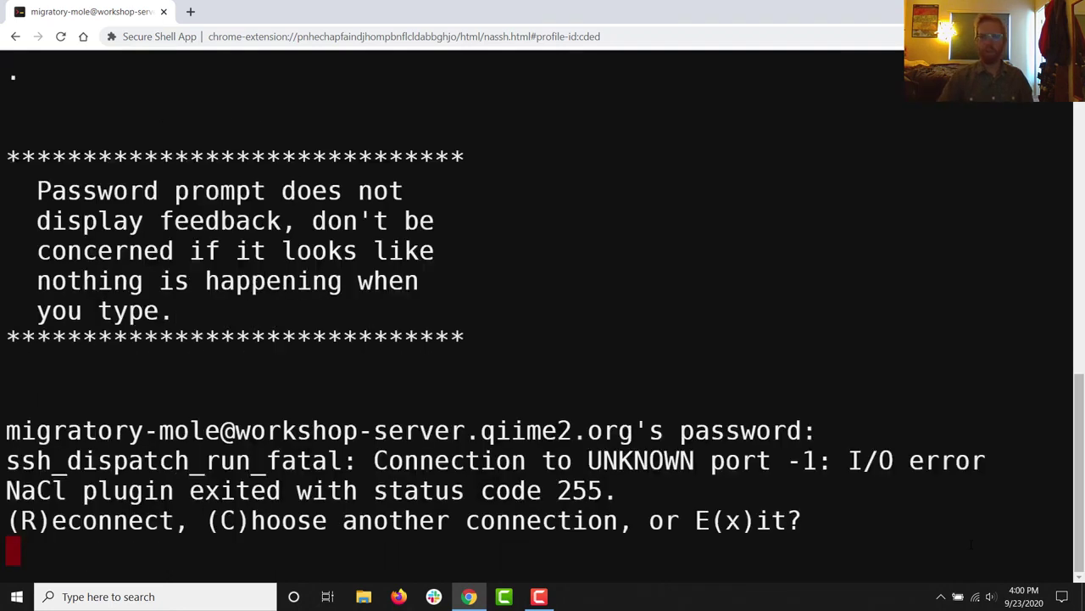
key("r")
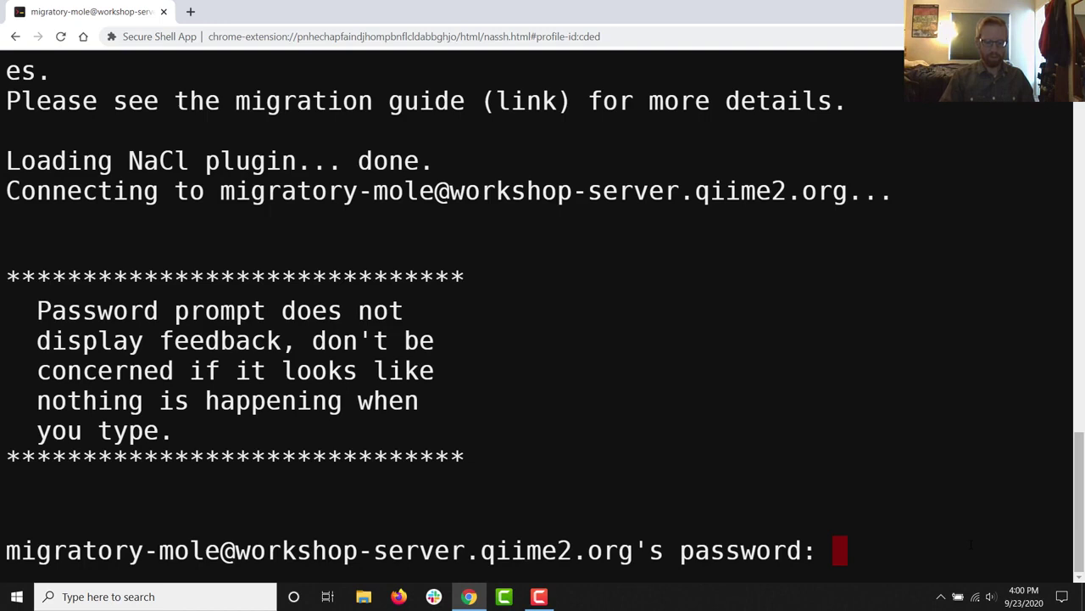
key("Return")
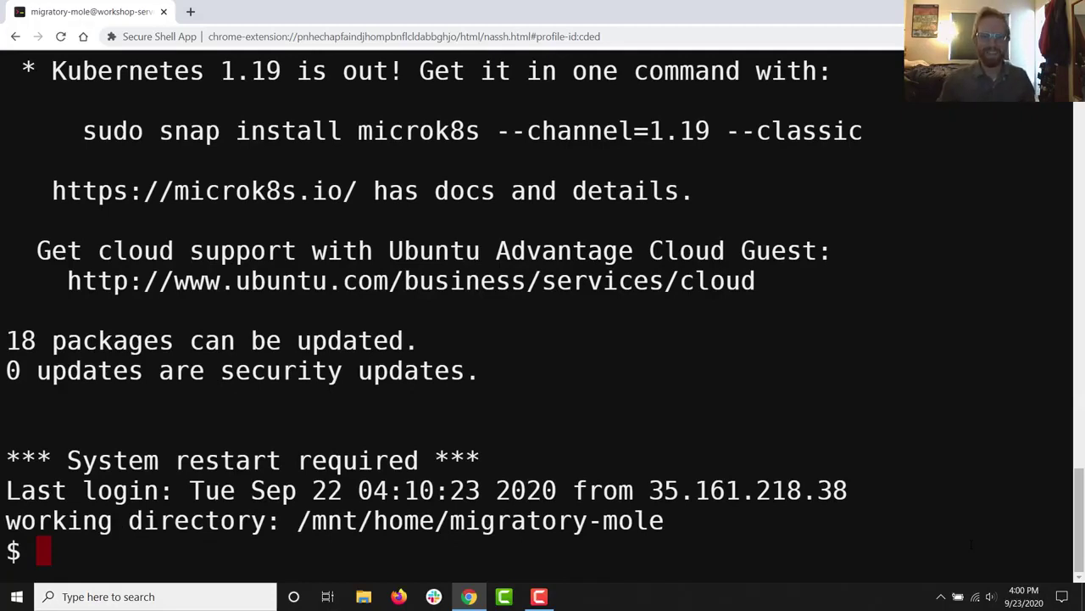
Run qiime longitudinal --help and locate the feature-volatility and volatility commands in its list.
type("qiime ")
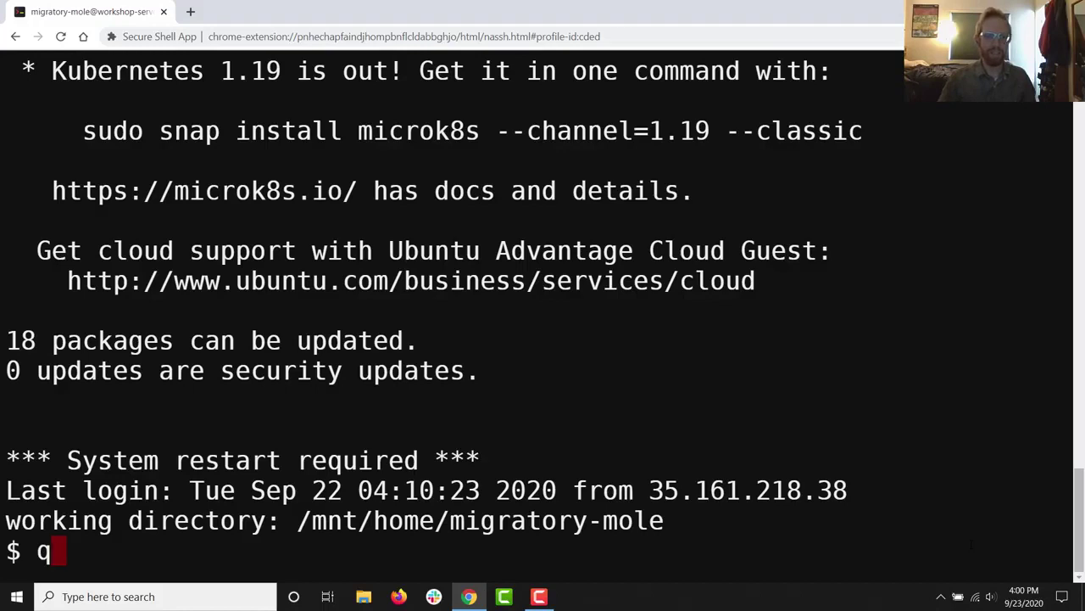
type("long")
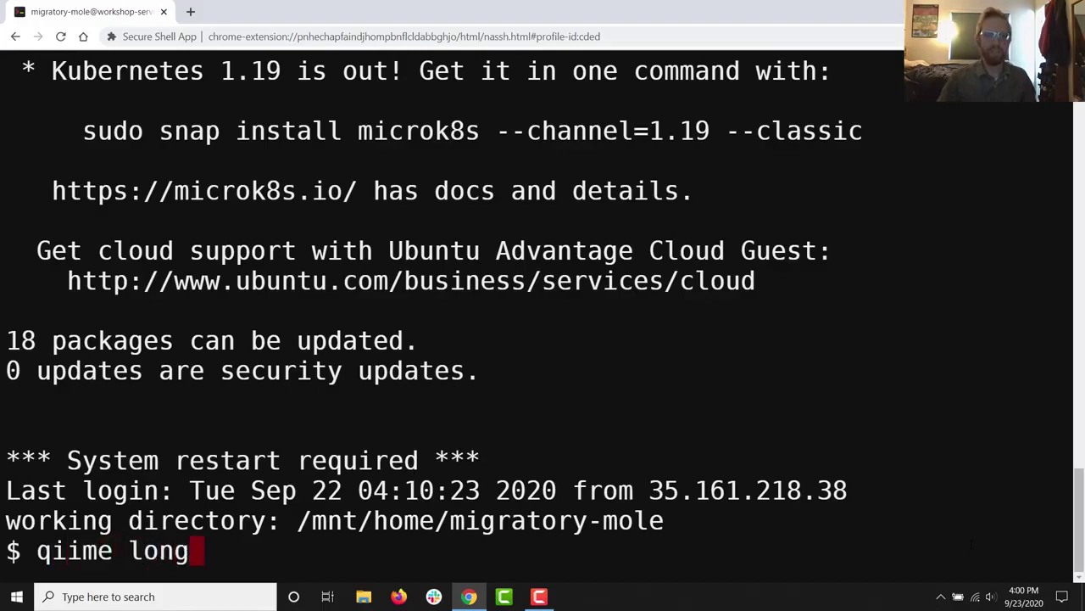
type("itudinal --help")
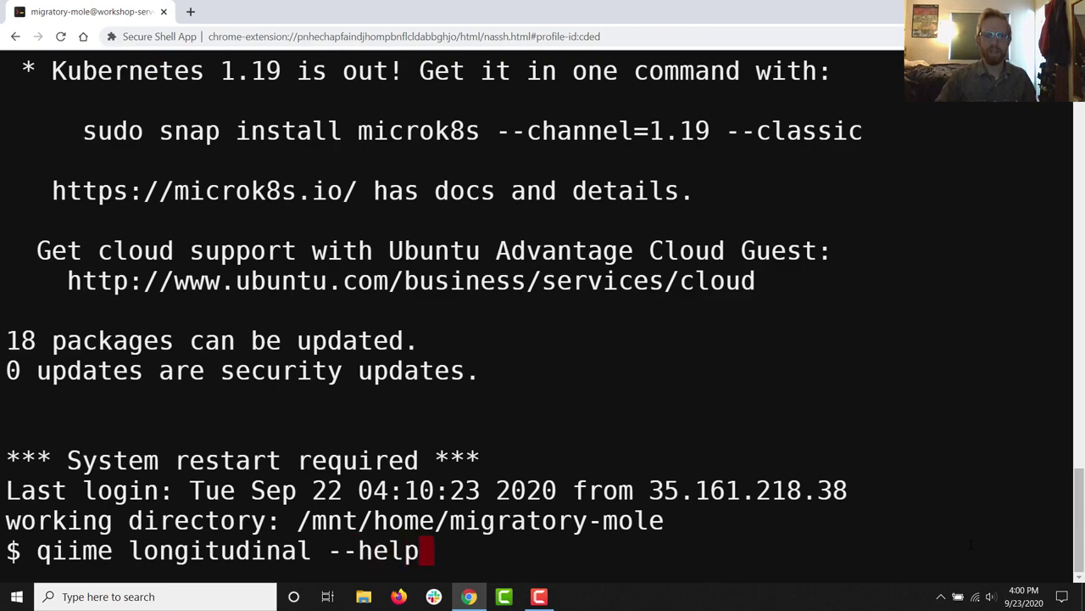
key("Return")
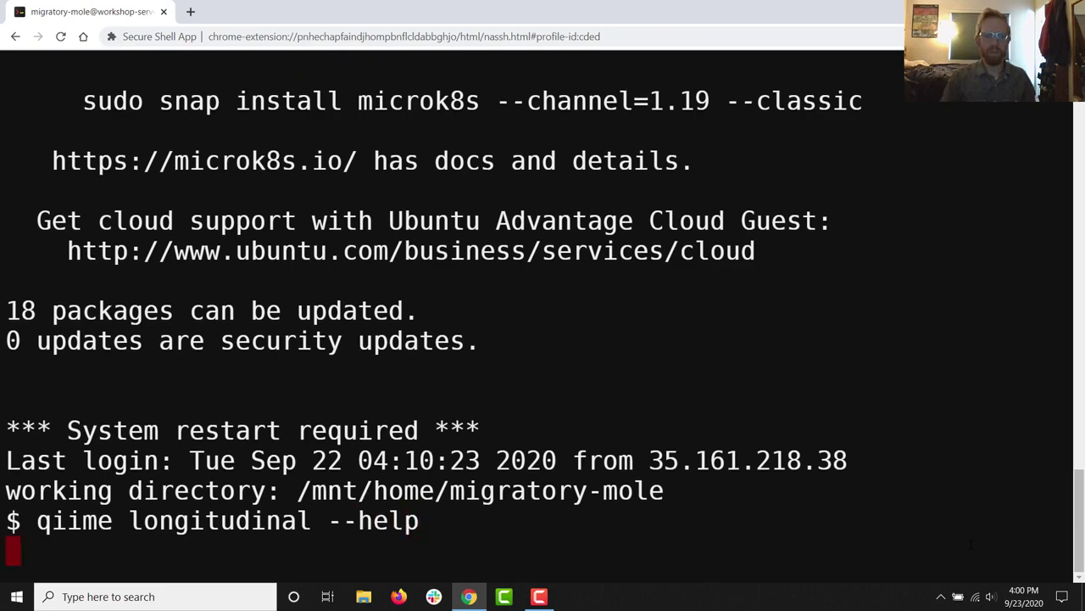
scroll(542, 314, "up", 5)
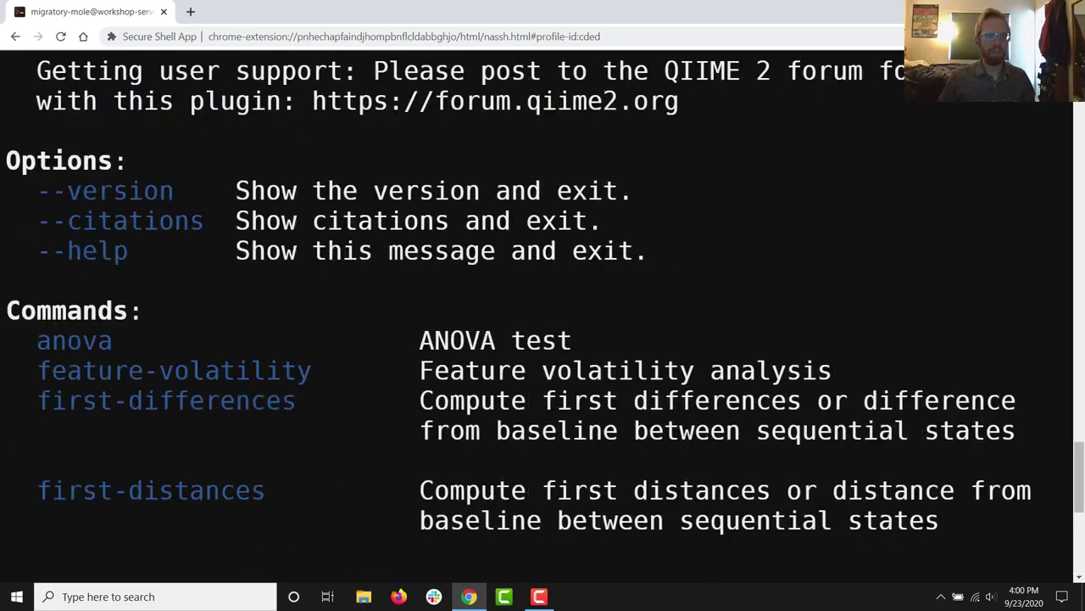
scroll(543, 314, "down", 5)
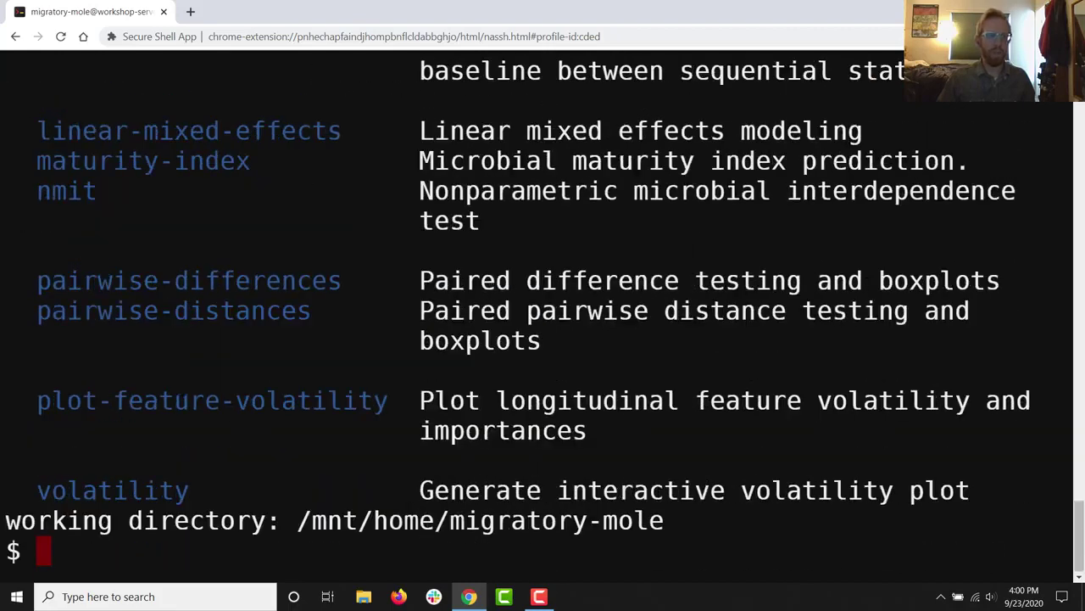
scroll(542, 314, "up", 3)
scroll(543, 313, "up", 1)
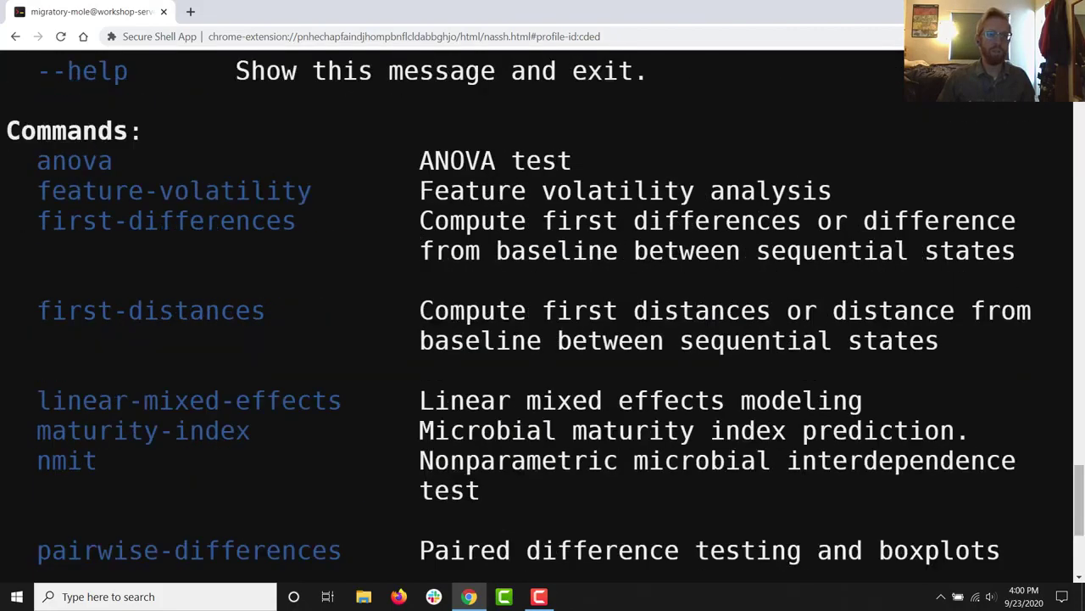
left_click_drag(54, 190, 322, 186)
left_click(322, 180)
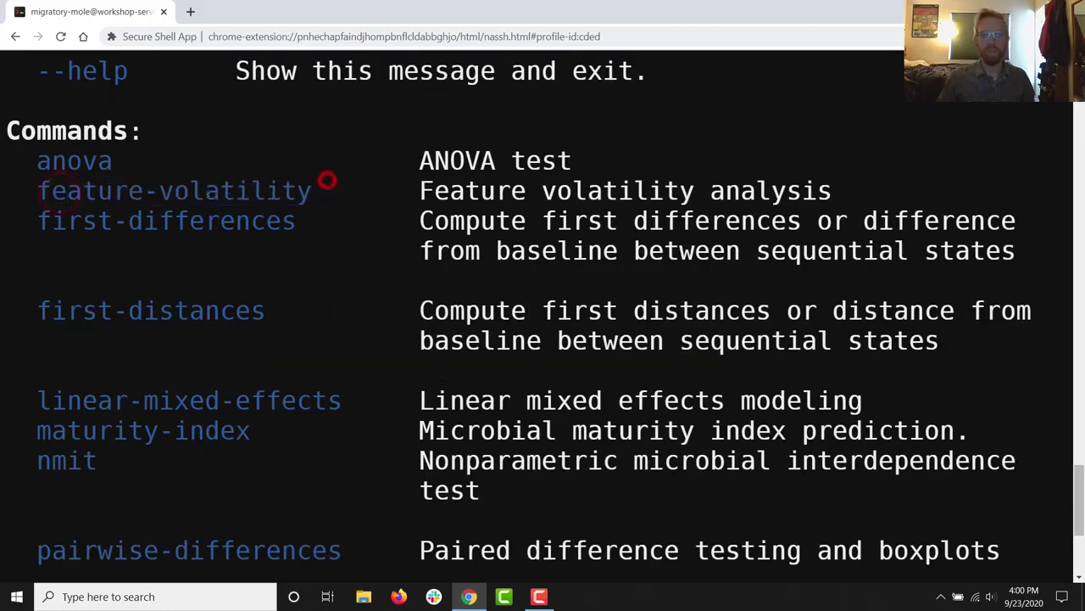
scroll(543, 313, "down", 3)
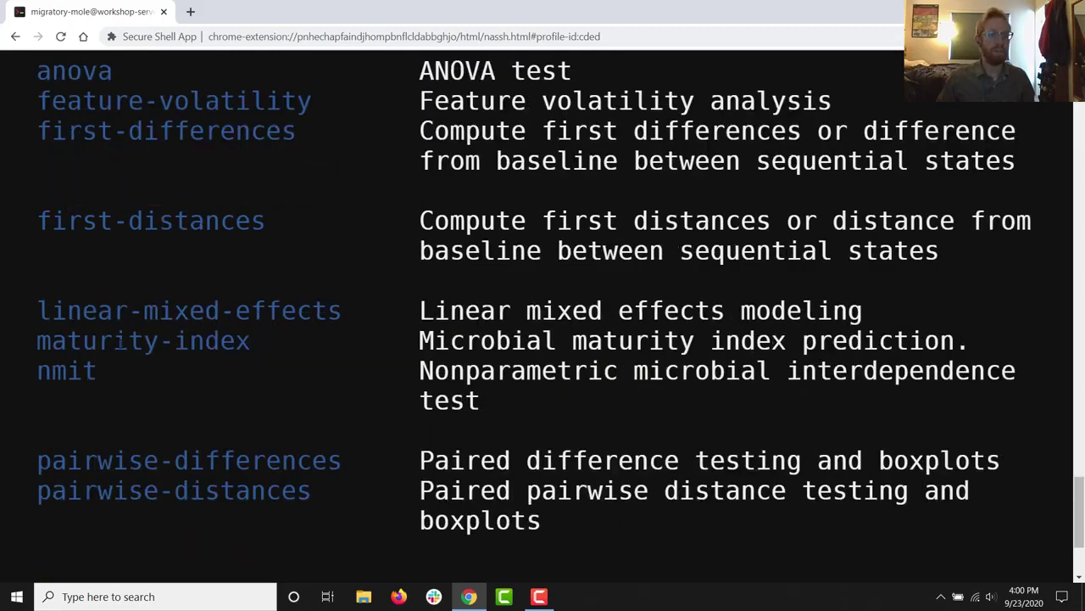
left_click_drag(51, 490, 242, 485)
left_click(251, 475)
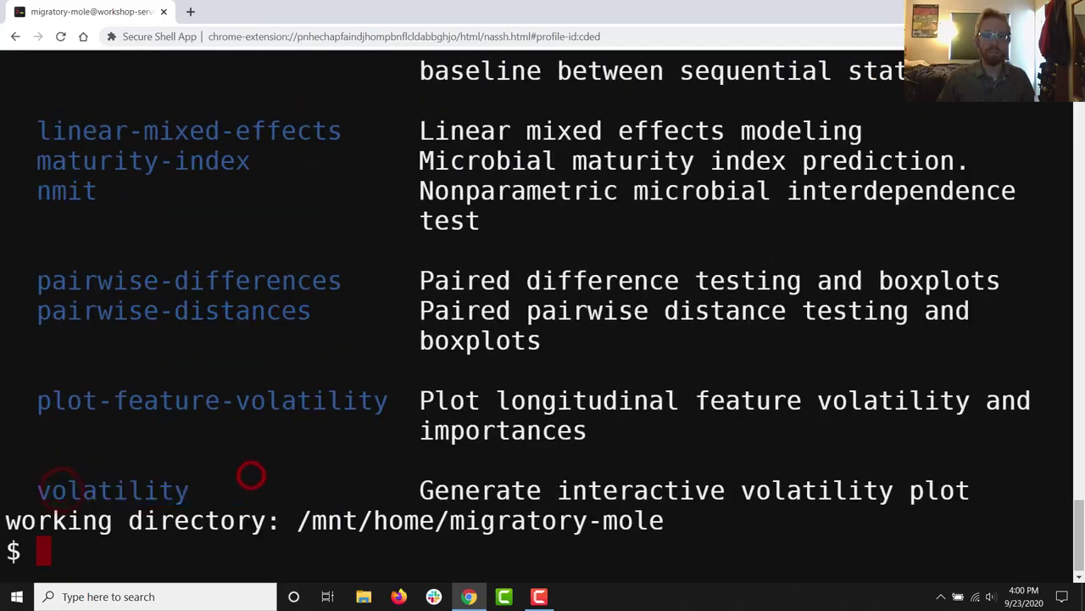
Display the help text with qiime longitudinal volatility --help.
type("qi")
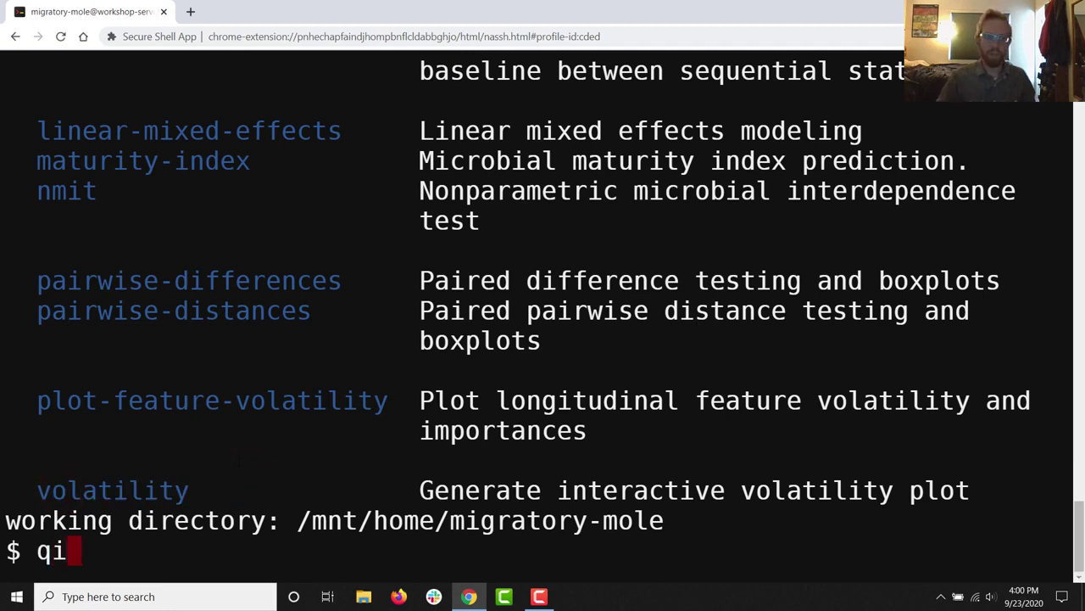
type("ime longitu")
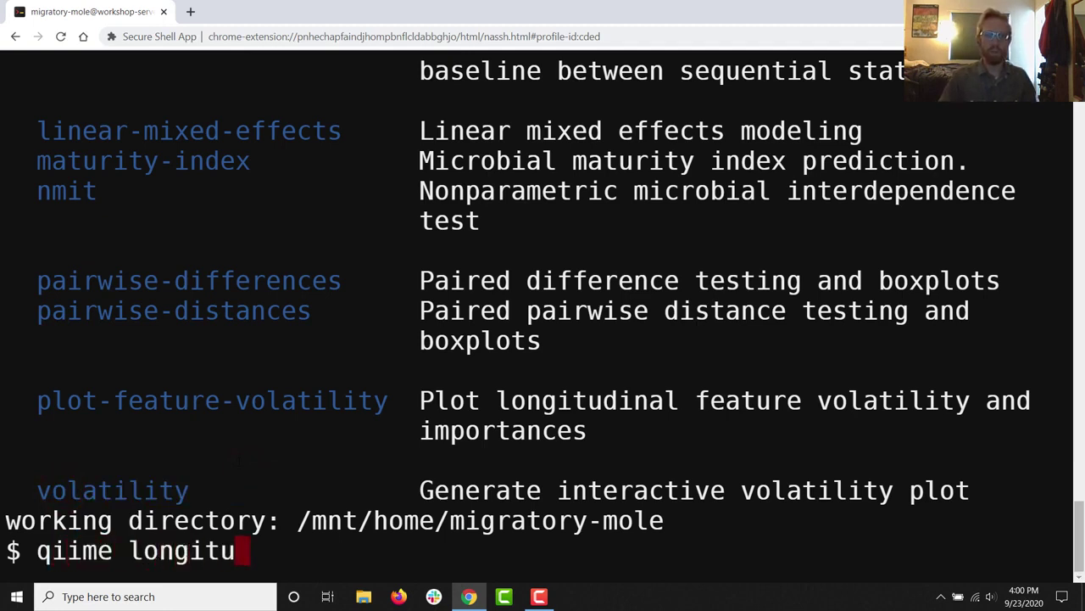
type("dinal volatility ")
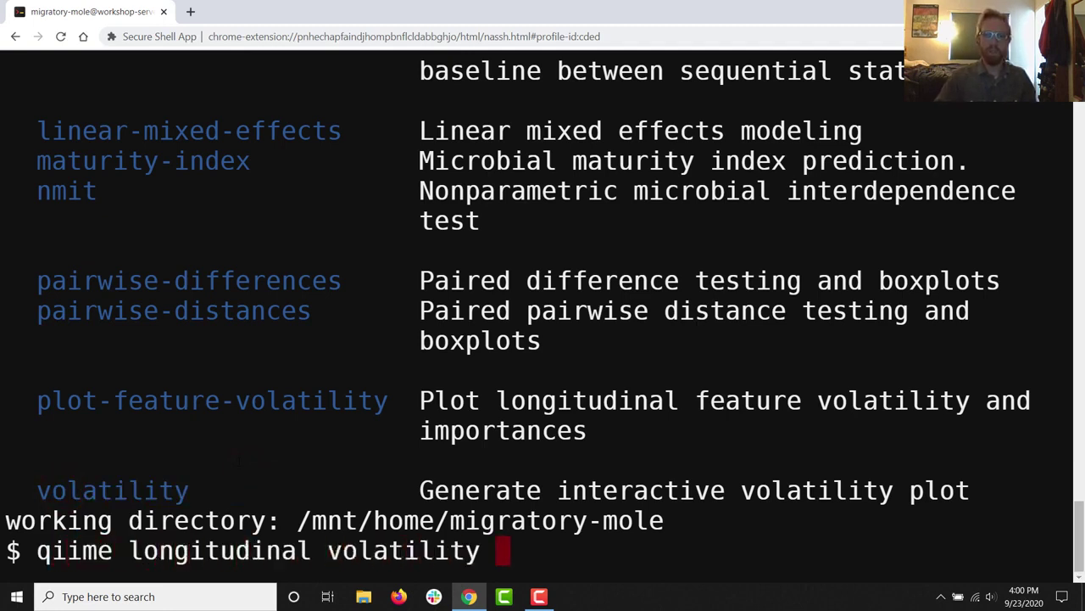
type("\\")
key("BackSpace")
type("--help")
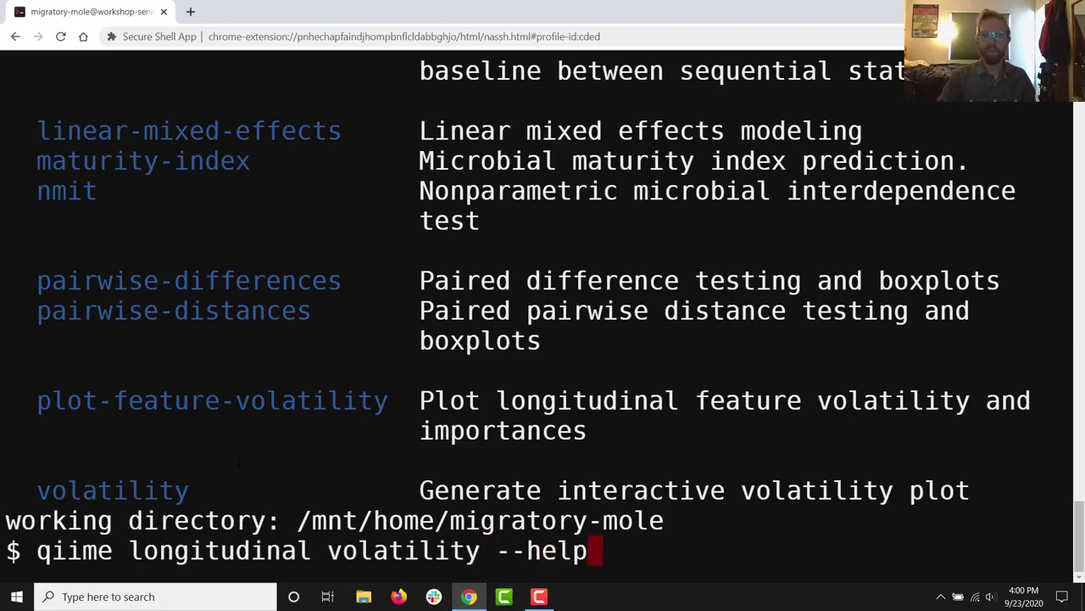
key("Return")
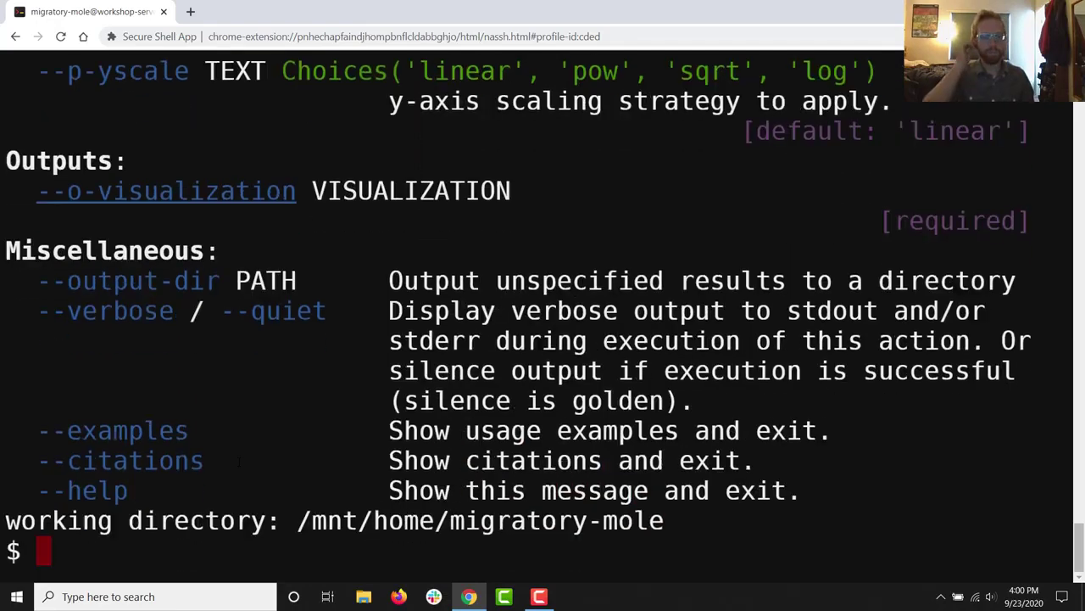
scroll(543, 305, "up", 10)
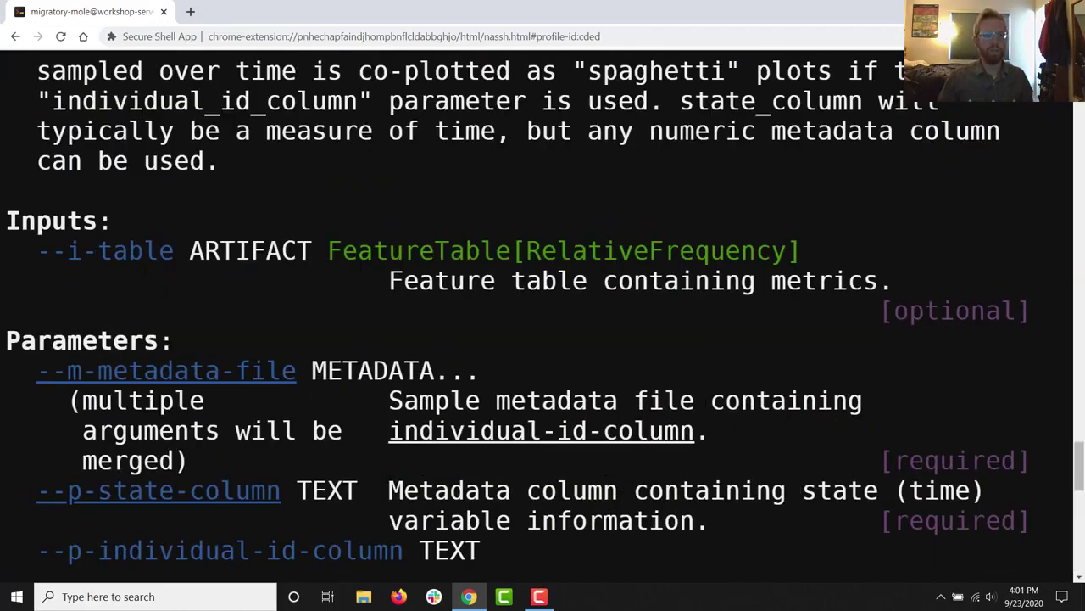
left_click_drag(882, 311, 1021, 312)
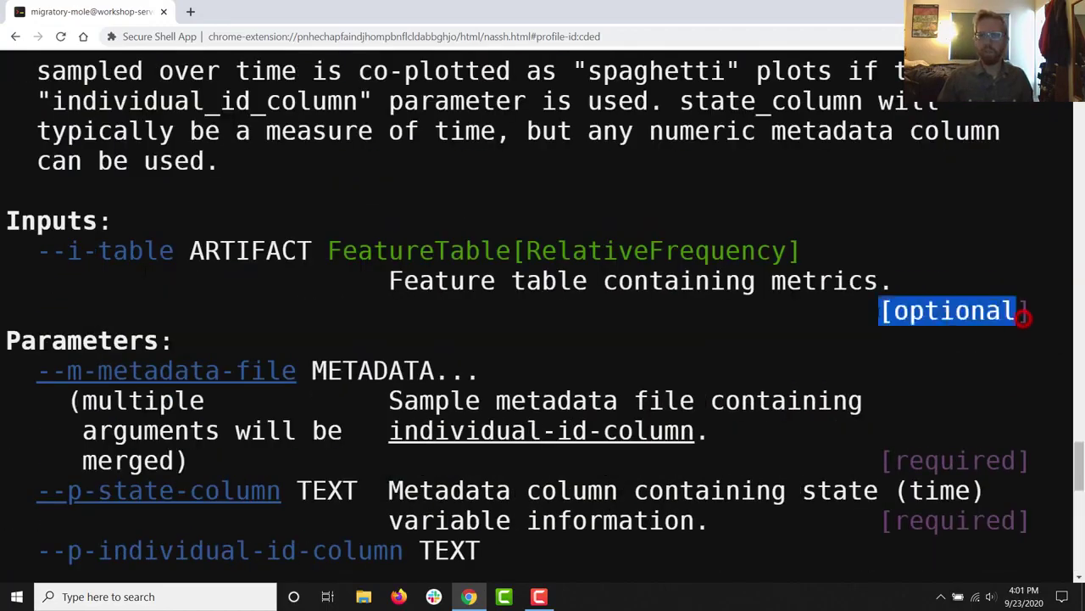
left_click_drag(985, 460, 880, 460)
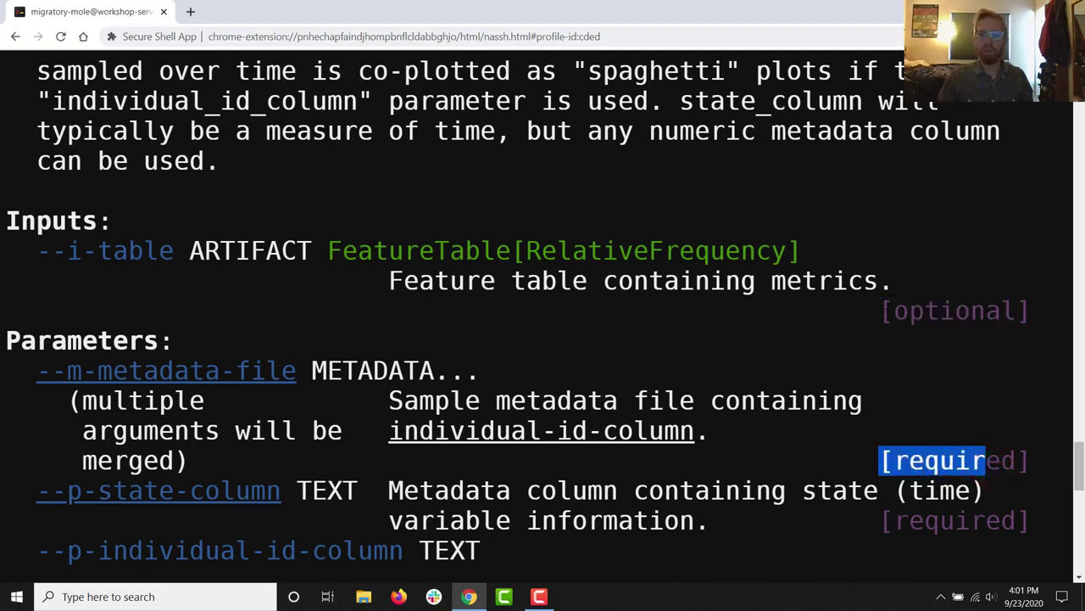
scroll(542, 314, "down", 1)
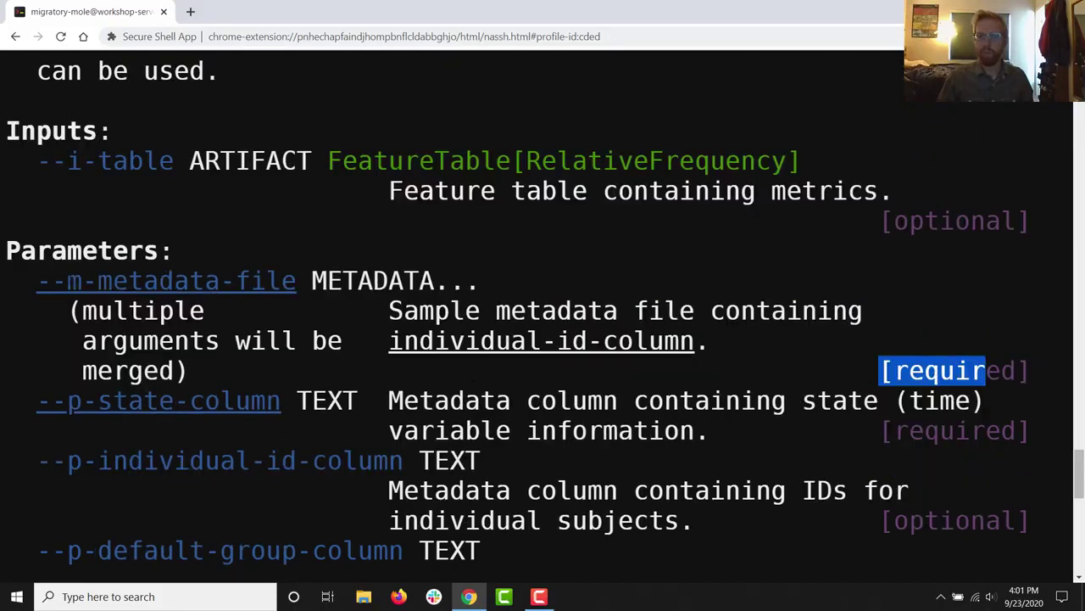
left_click_drag(71, 280, 758, 431)
left_click(825, 450)
scroll(825, 450, "down", 1)
scroll(825, 450, "down", 1)
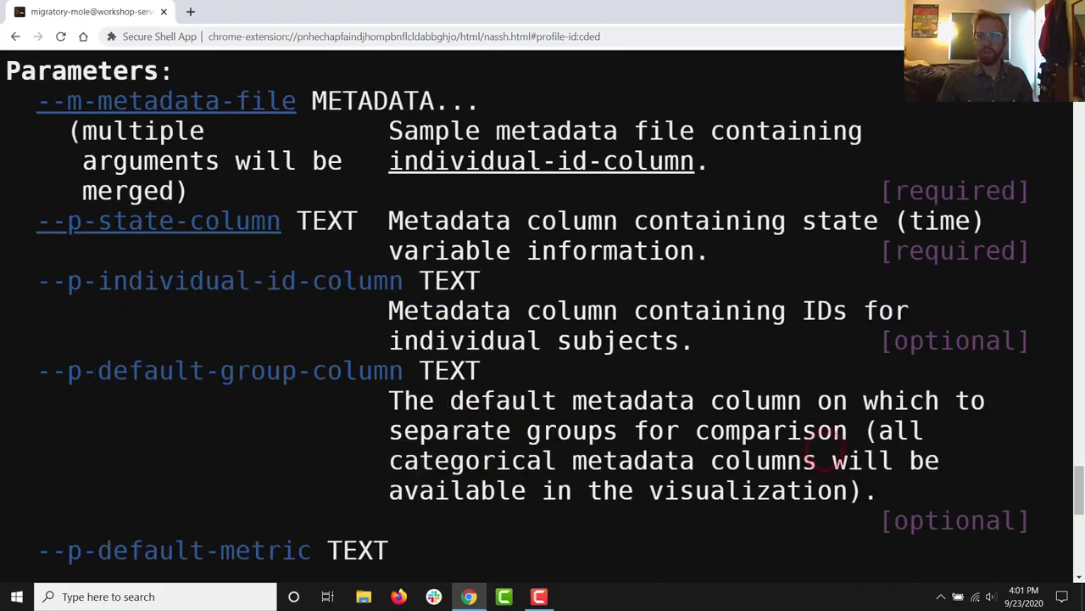
scroll(543, 313, "down", 10)
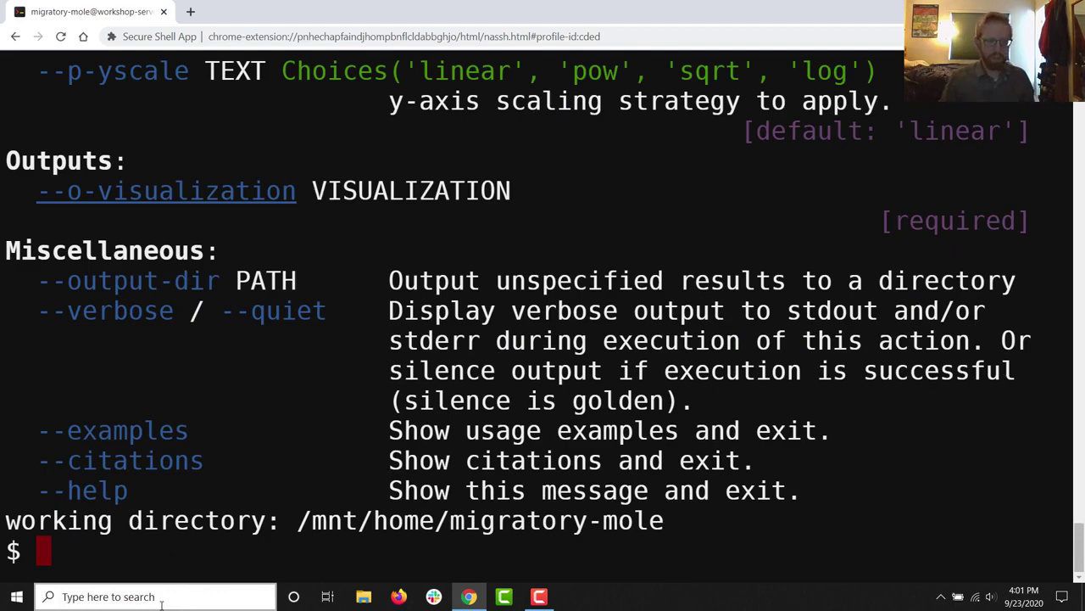
Paste and run the copied help lines at the prompt twice, producing zsh parse errors.
key("ctrl+shift+v")
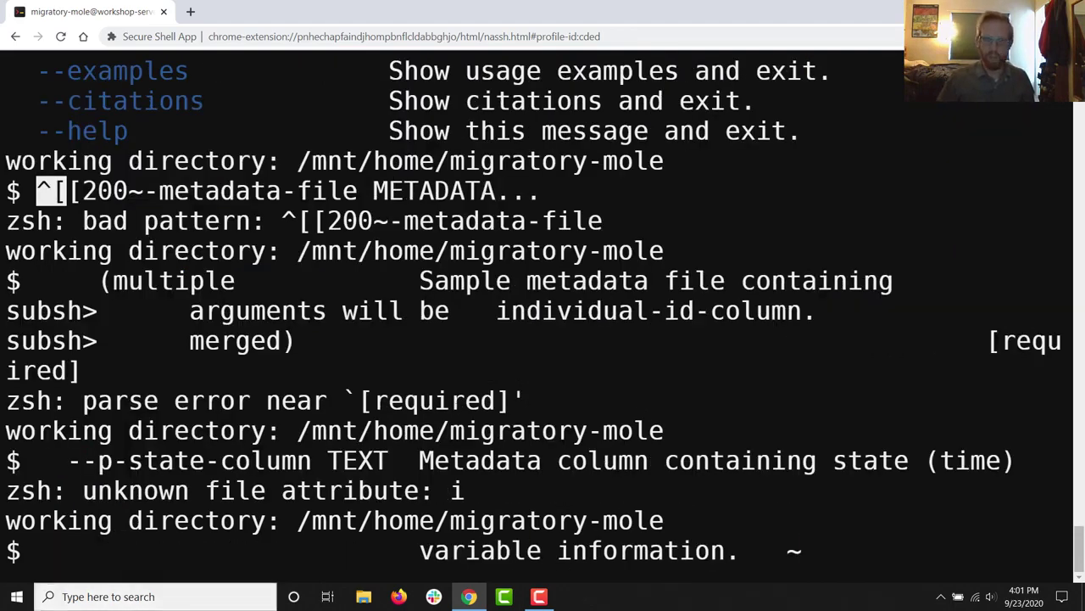
key("Return")
type("-metadata-file METADATA...     (multiple            Sample metadata file containing      arguments will be   individual-id-column.      merged)                                             [required]   --p-state-column TEXT  Metadata column containing state (time)                          variable information.")
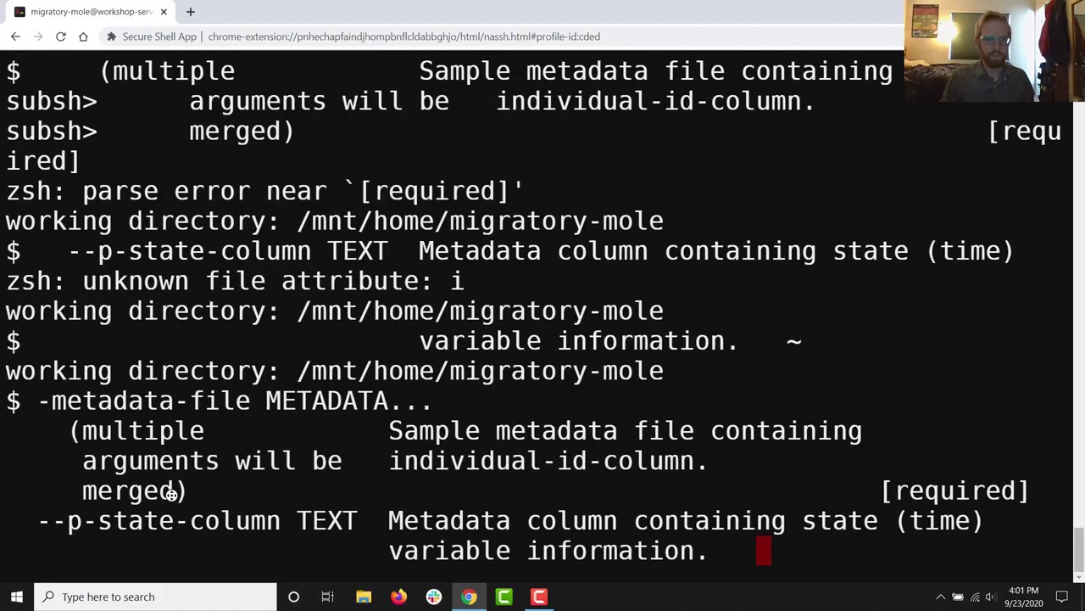
key("Return")
key("Return")
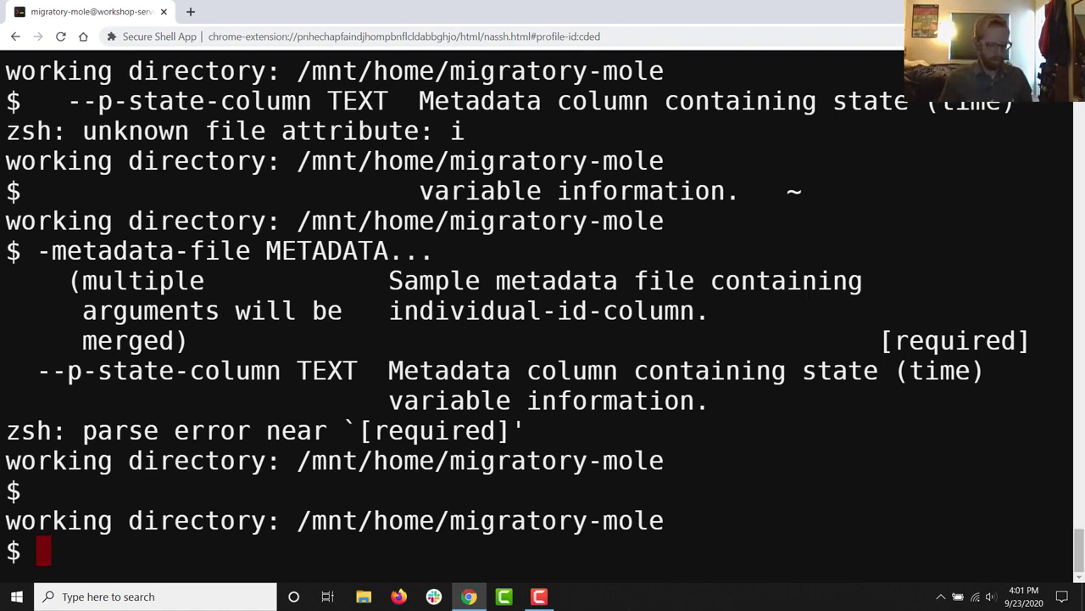
Paste the tutorial's qiime longitudinal volatility command from Firefox into the terminal and run it.
key("alt+Tab")
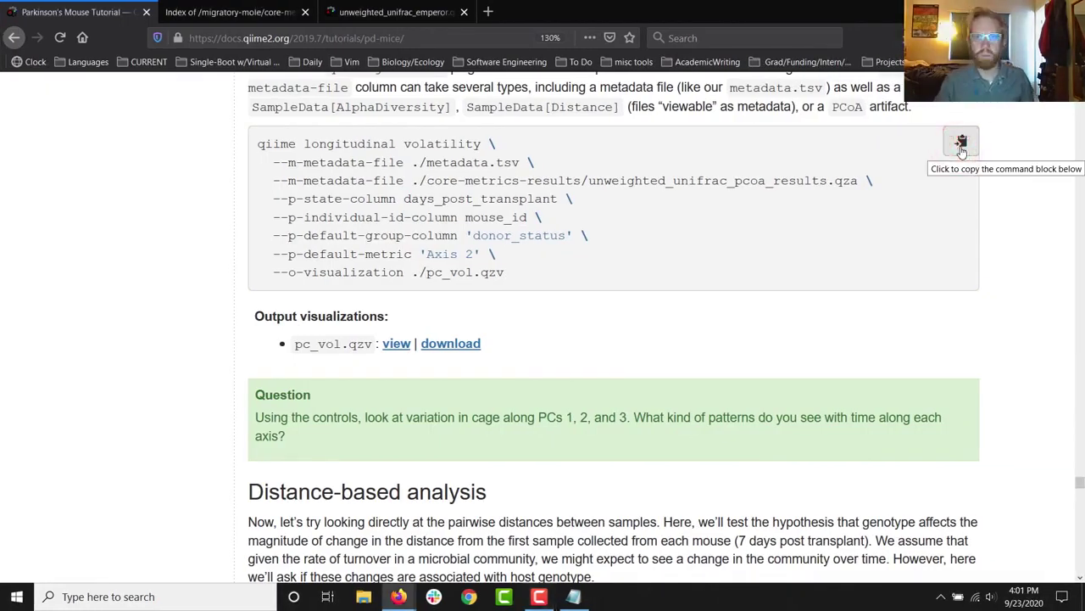
key("alt+Tab")
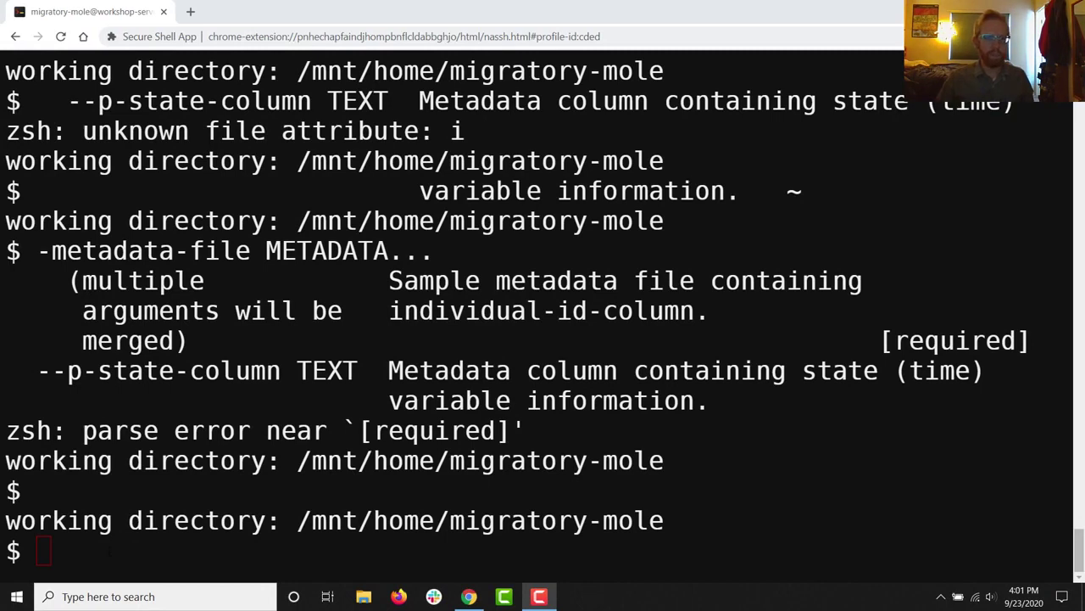
type("qiime longitudinal volatility \\   --m-metadata-file ./metadata.tsv \\   --m-metadata-file ./core-metrics-results/unweighted_unifrac_pcoa_results.qza \\   --p-state-column days_post_transplant \\   --p-individual-id-column mouse_id \\   --p-default-group-column 'donor_status' \\   --p-default-metric 'Axis 2' \\   --o-visualization ./pc_vol.qzv")
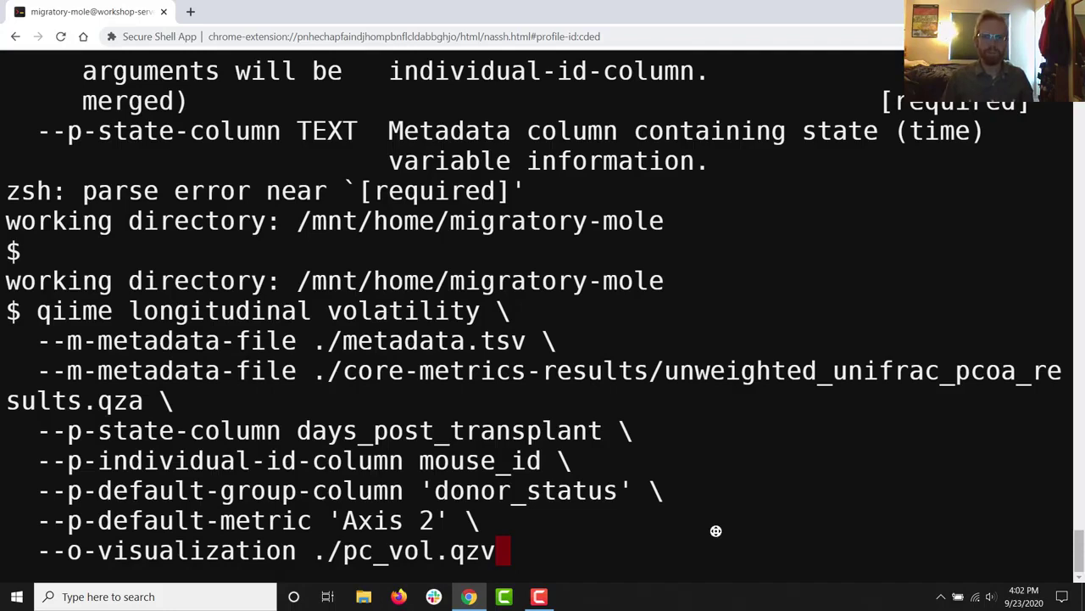
key("Return")
key("Return")
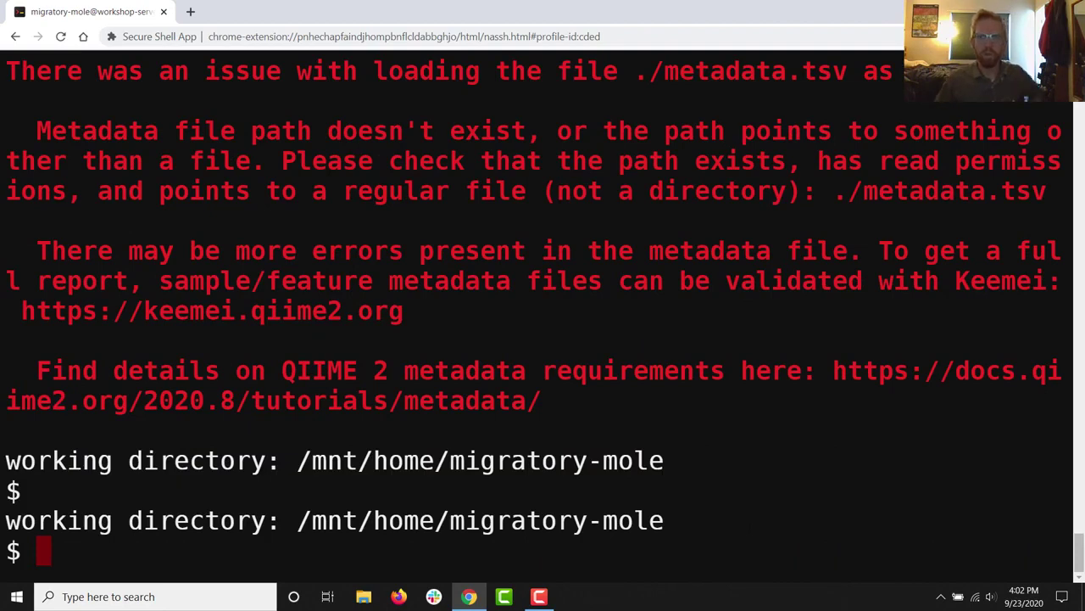
scroll(542, 306, "up", 2)
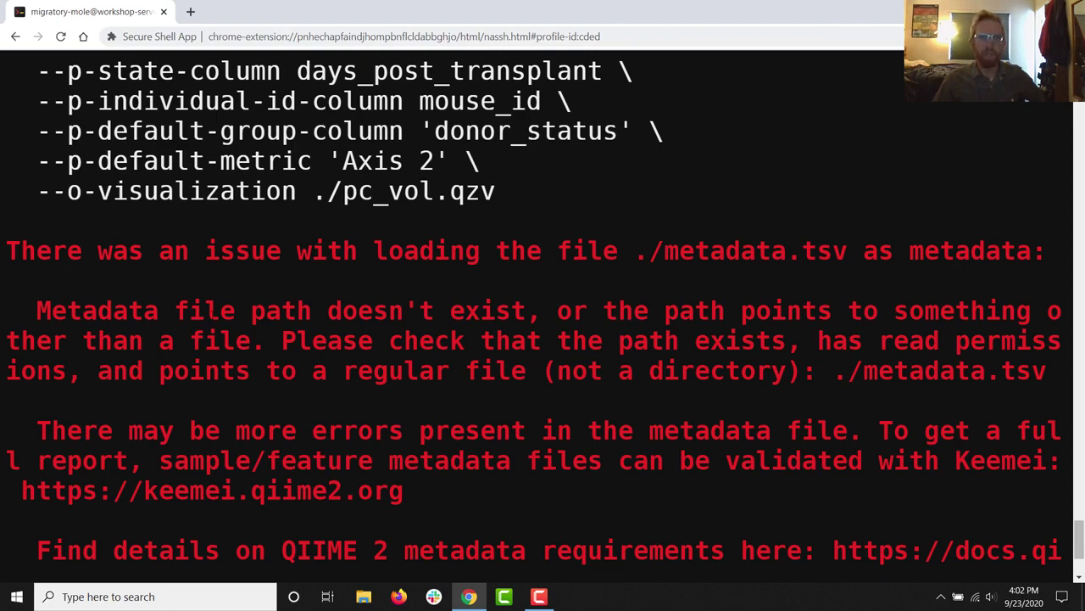
scroll(543, 313, "up", 1)
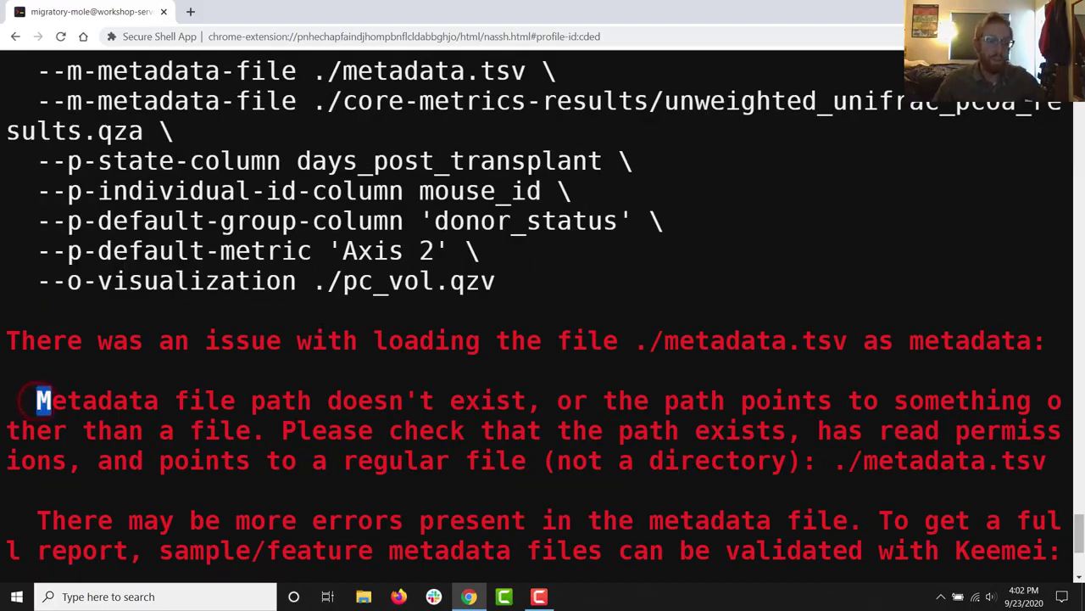
left_click_drag(36, 400, 526, 400)
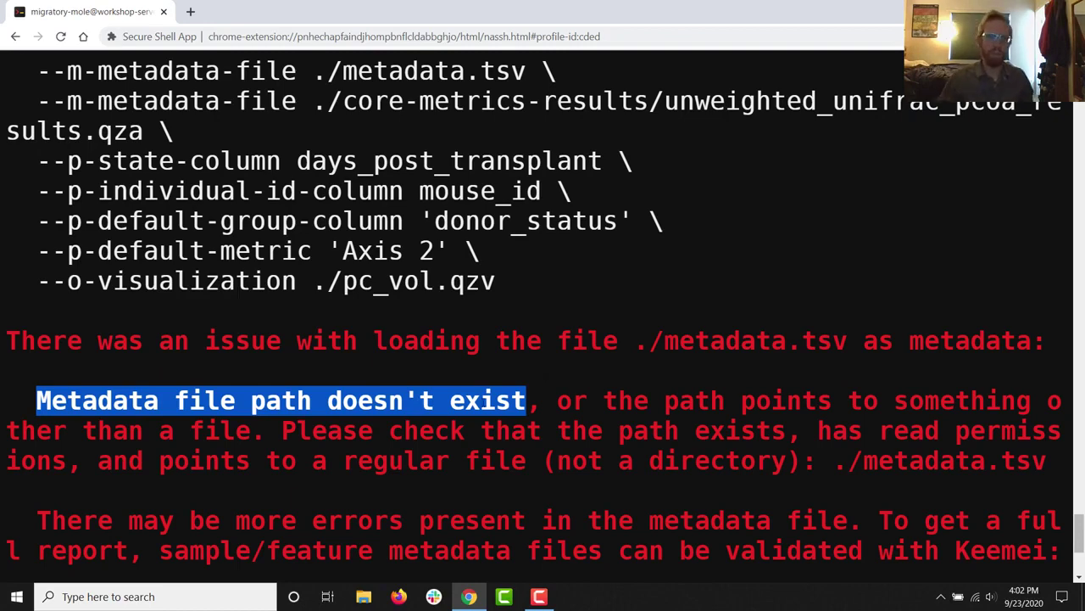
left_click(563, 393)
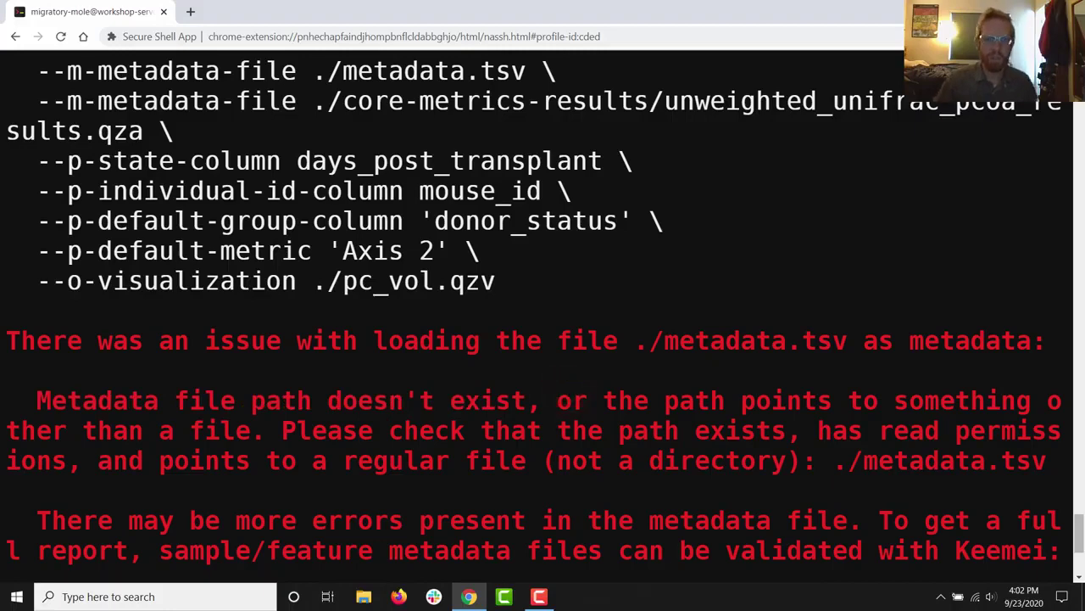
key("Up")
key("Down")
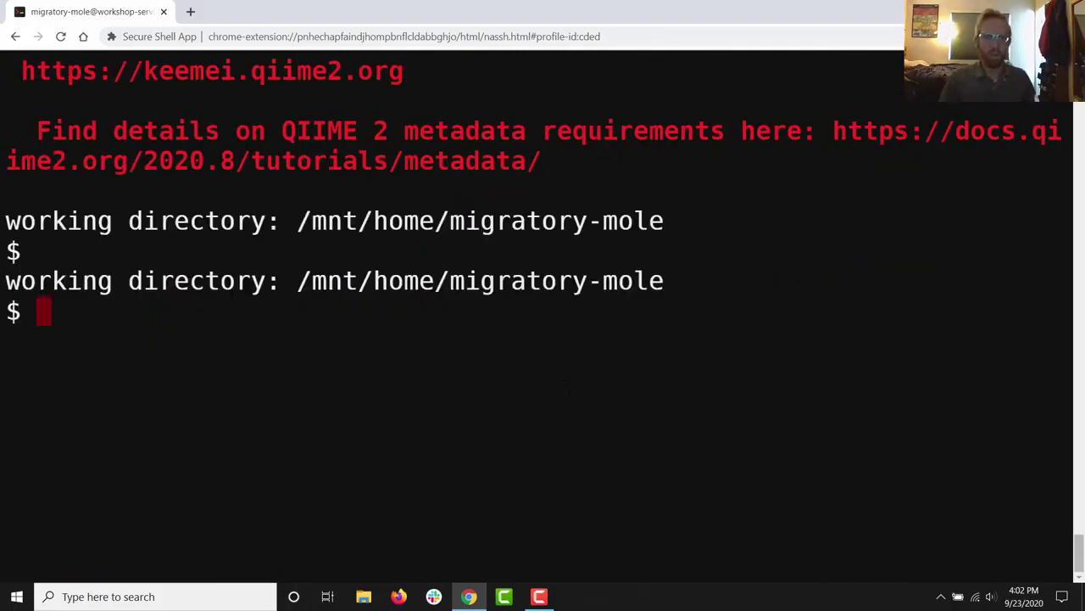
List the home directory, change into the workshop folder, and list its contents.
type("ls")
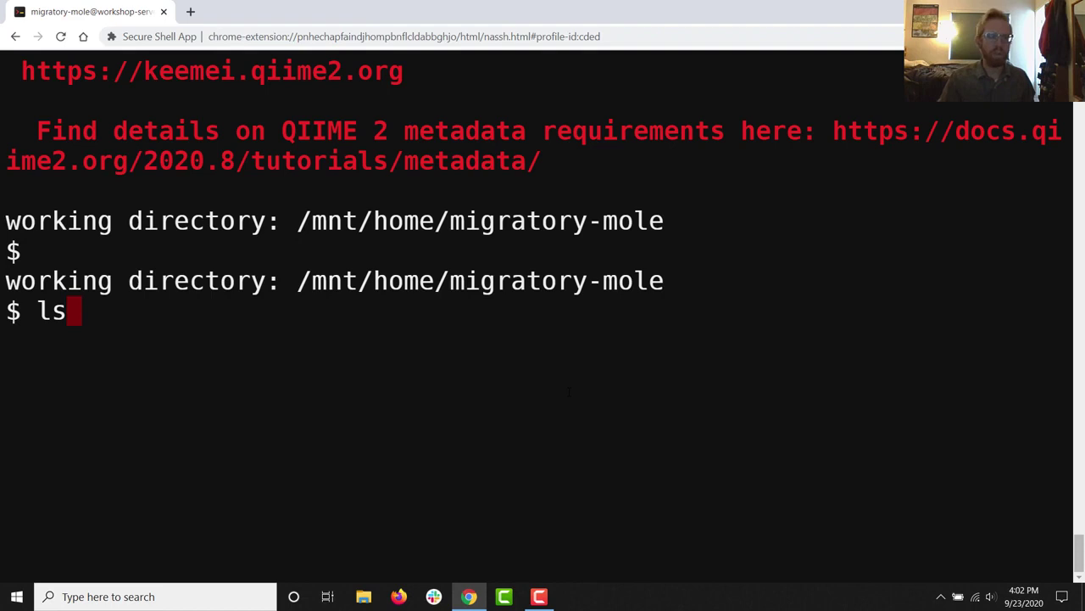
key("Return")
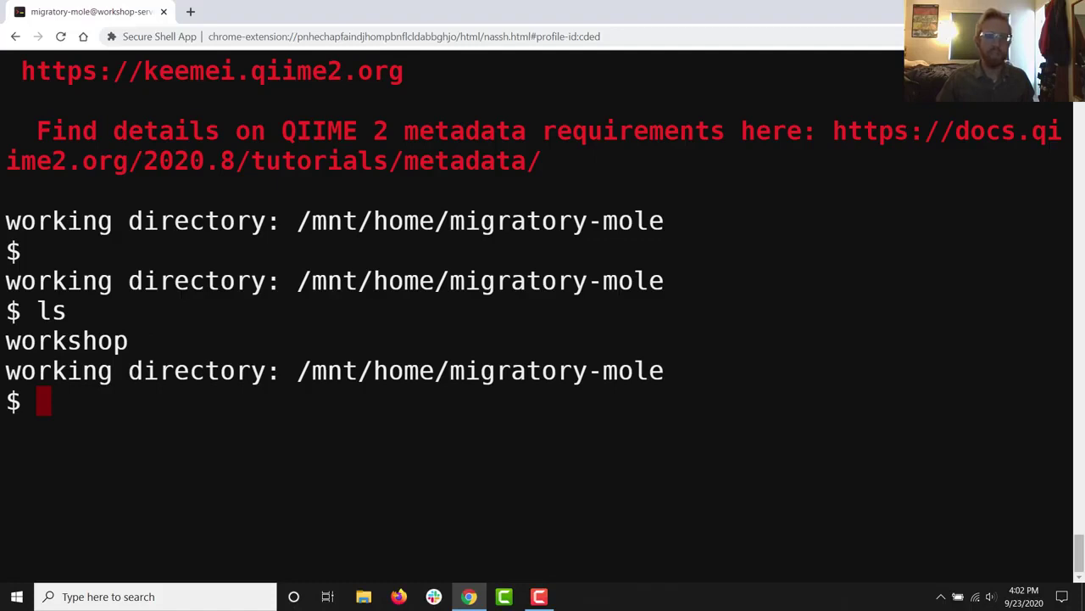
left_click(240, 413)
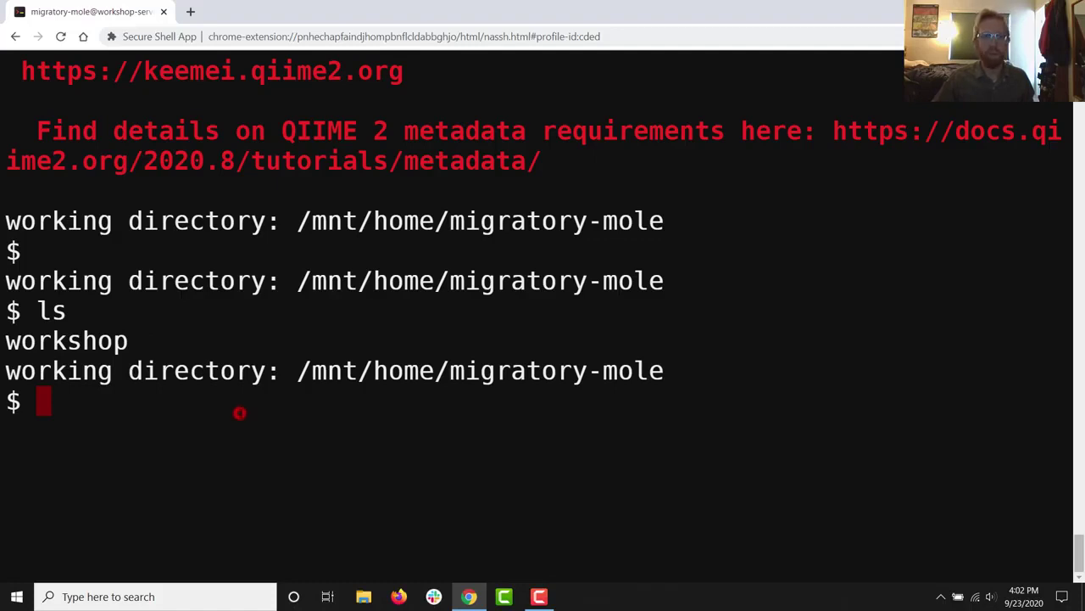
type("cd ")
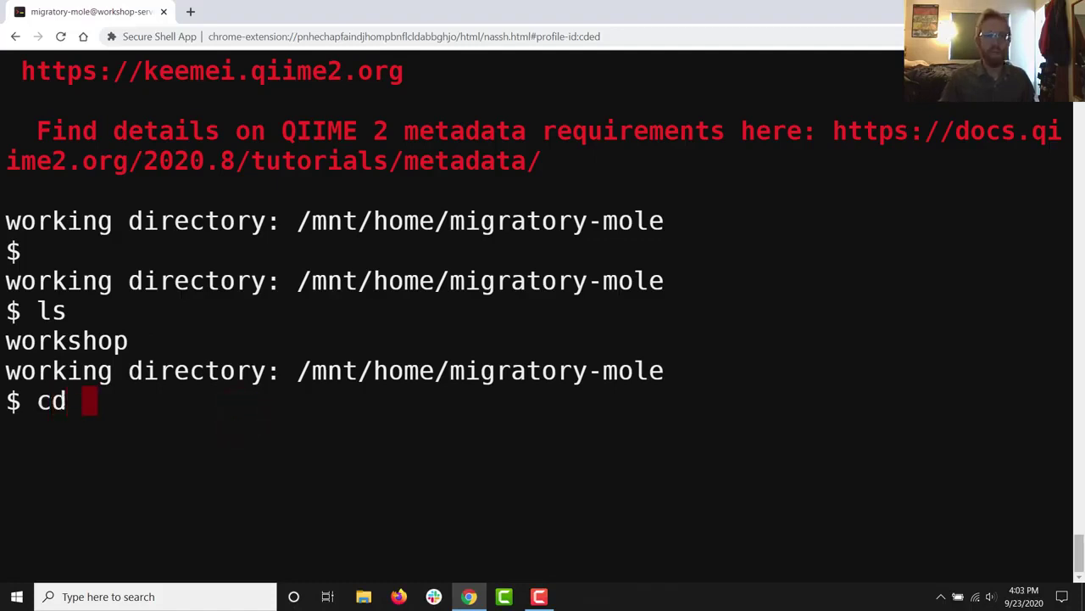
type("wo")
key("Tab")
key("BackSpace")
key("Return")
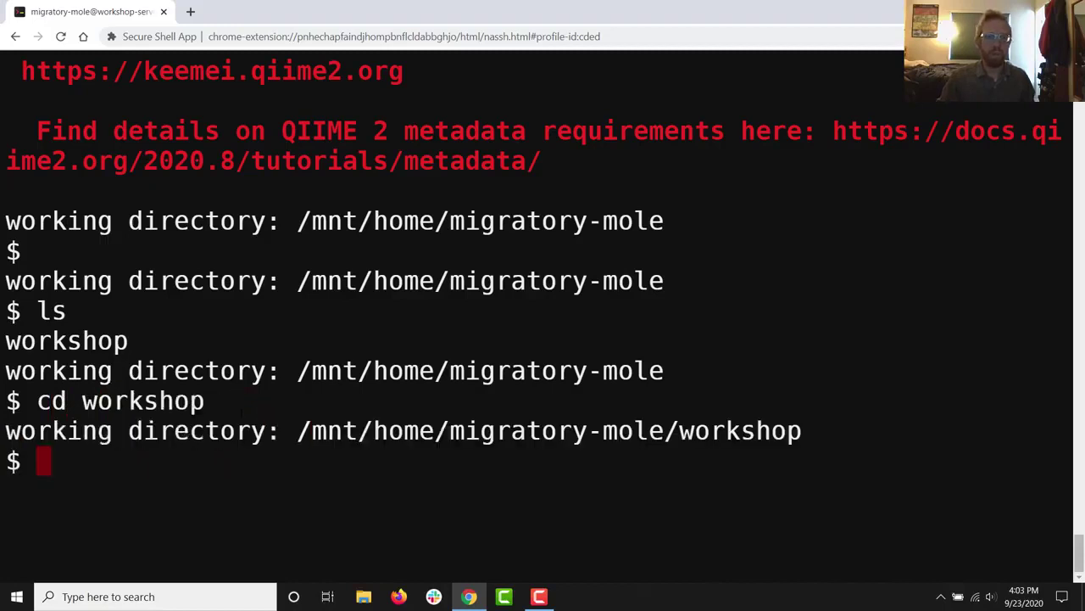
type("ls")
key("Return")
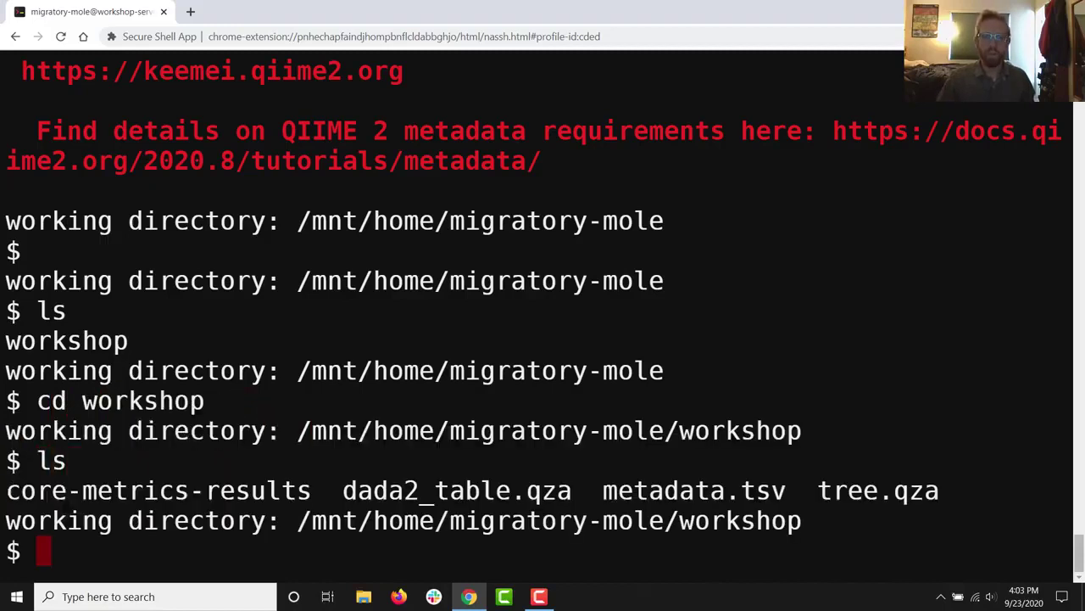
From the workshop folder, paste and run the volatility command writing ./pc_vol.qzv.
double_click(619, 492)
left_click(789, 490)
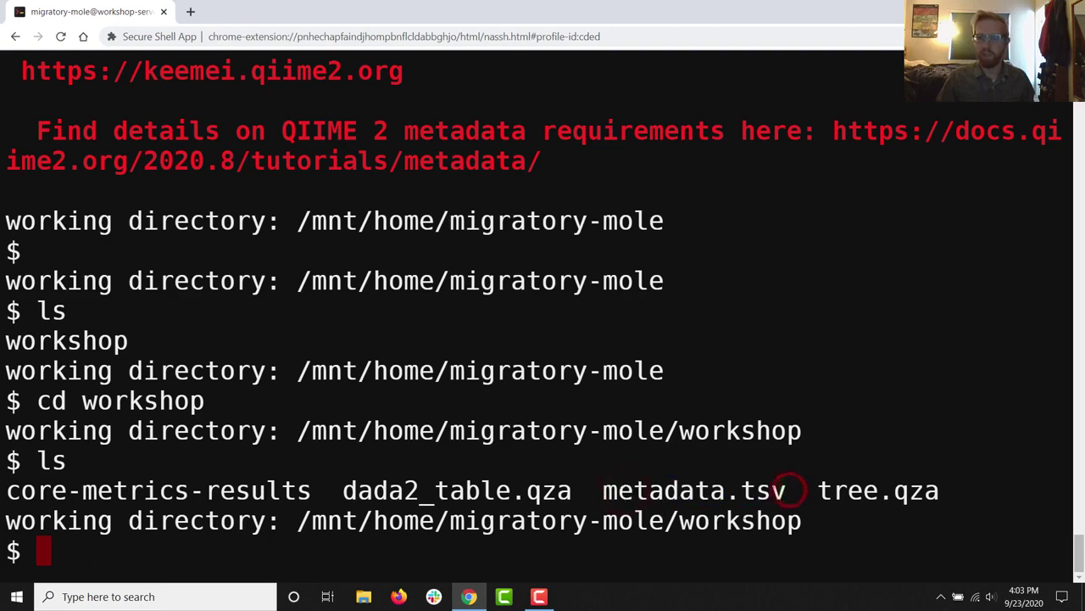
left_click(659, 552)
type("ls")
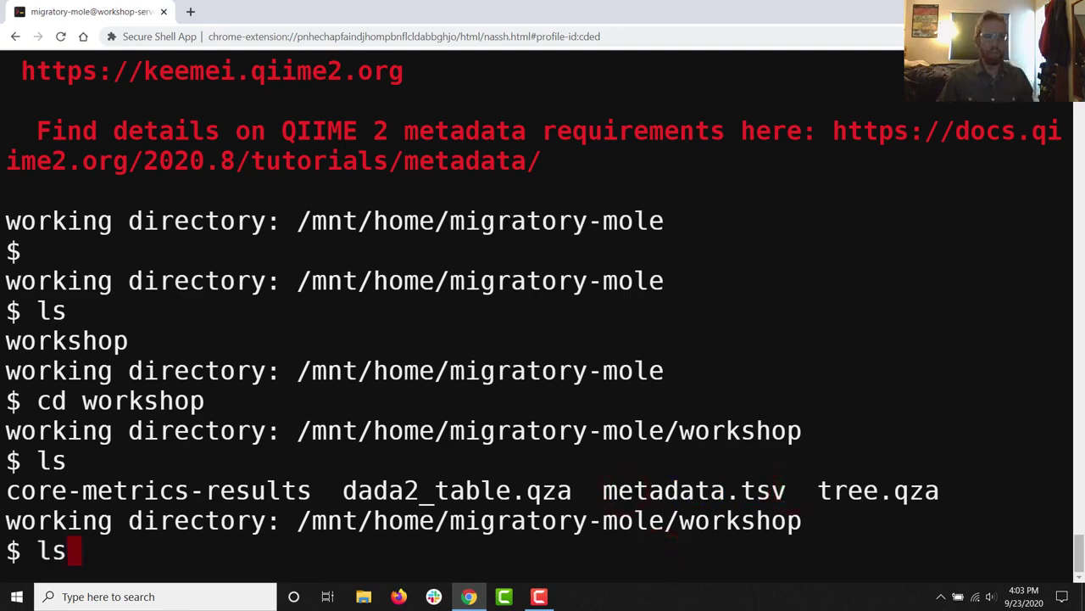
key("BackSpace")
key("BackSpace")
type("qiime longitudinal volatility \\   --m-metadata-file ./metadata.tsv \\   --m-metadata-file ./core-metrics-results/unweighted_unifrac_pcoa_results.qza \\   --p-state-column days_post_transplant \\   --p-individual-id-column mouse_id \\   --p-default-group-column 'donor_status' \\   --p-default-metric 'Axis 2' \\   --o-visualization ./pc_vol.qzv")
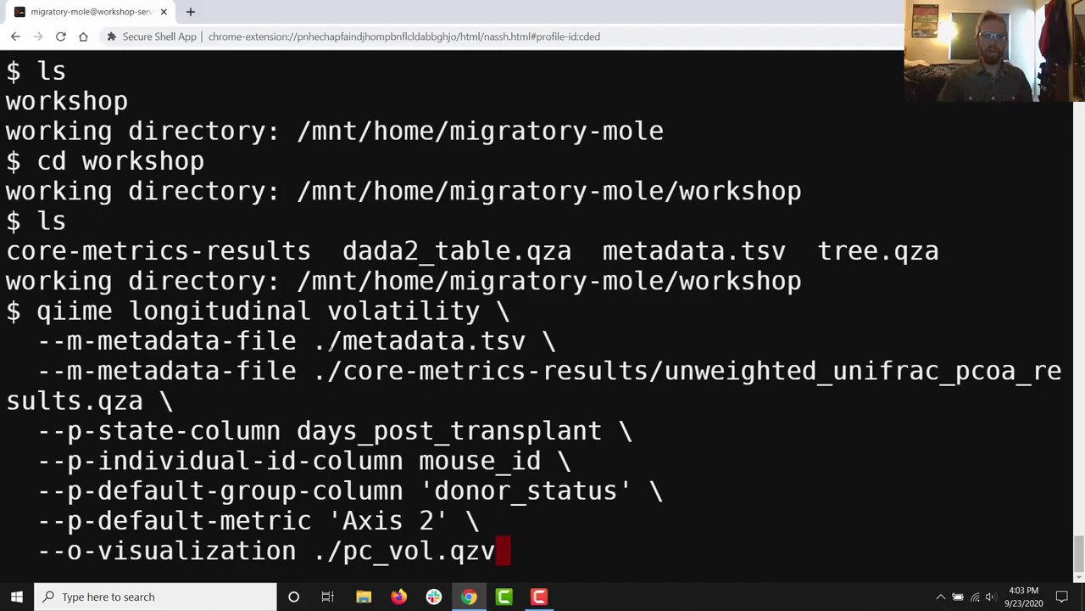
left_click_drag(314, 341, 526, 341)
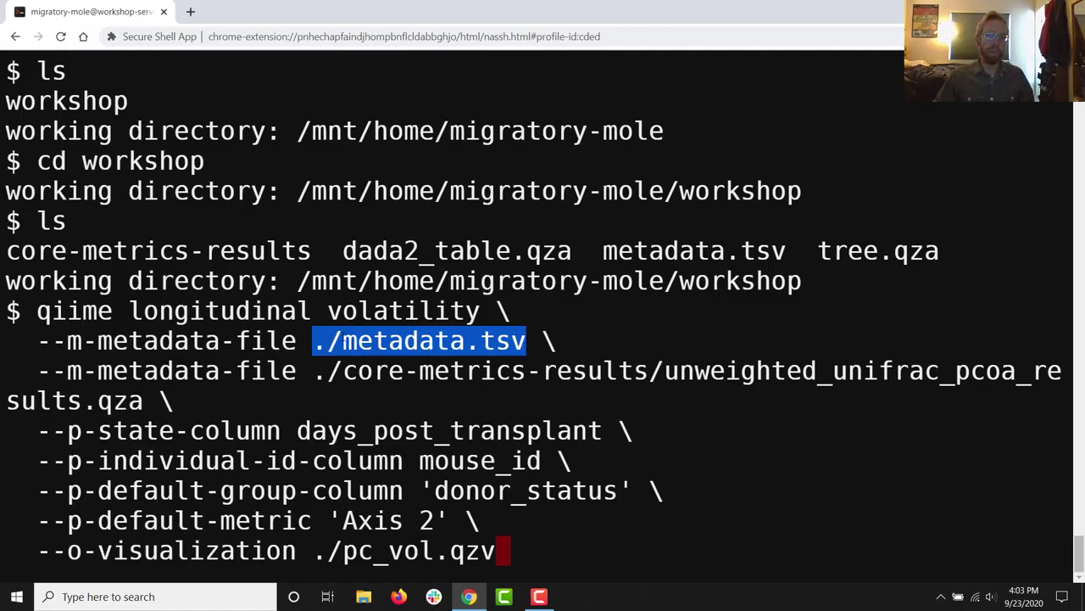
left_click(529, 547)
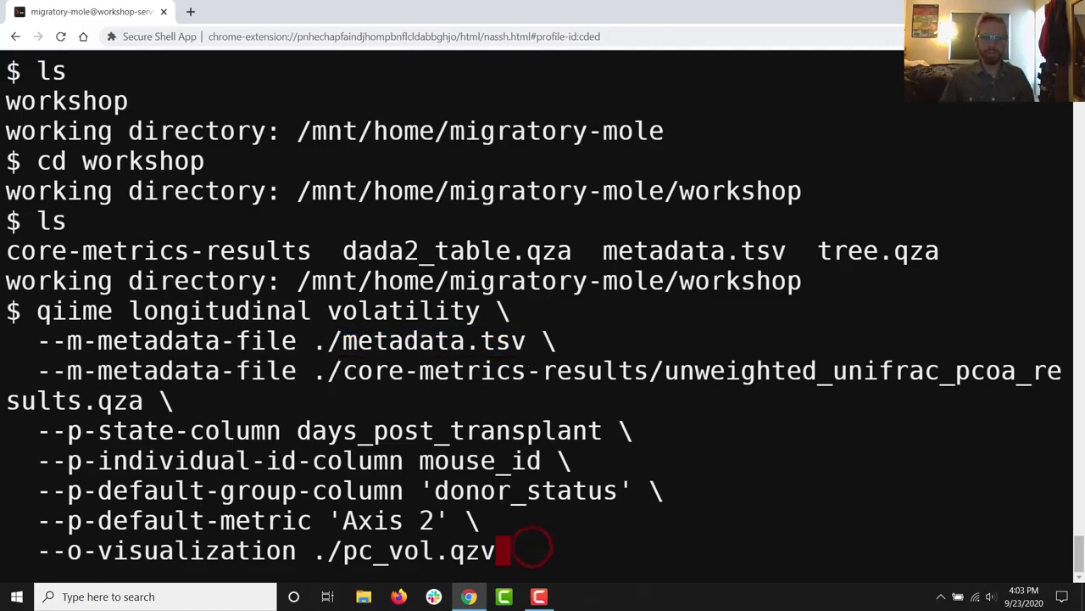
key("Return")
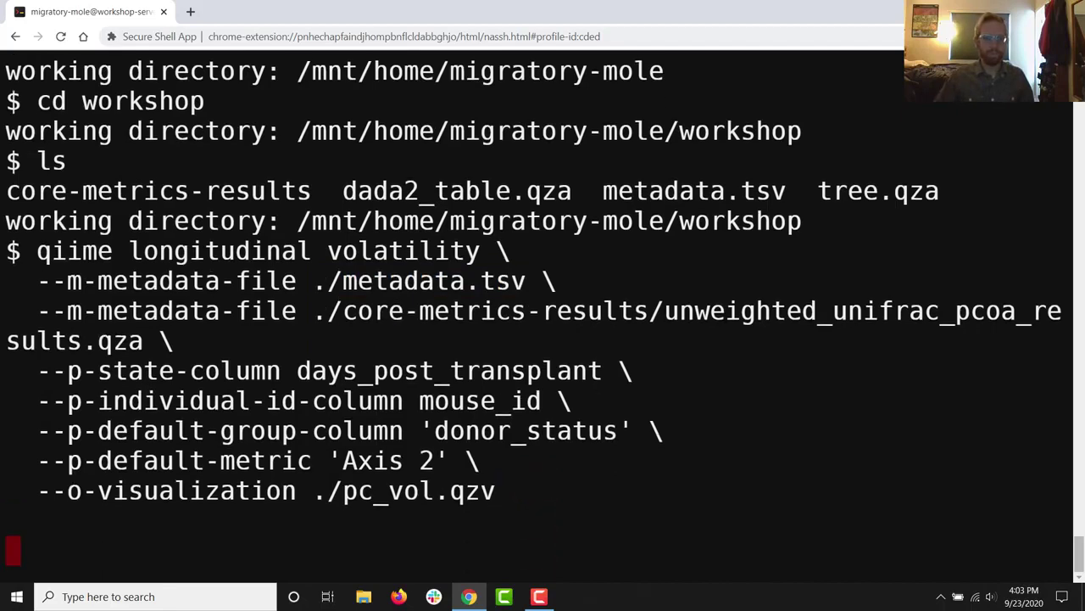
Bring up the tutorial's volatility command and highlight the ./metadata.tsv and PCoA results file paths.
key("ctrl+super+Right")
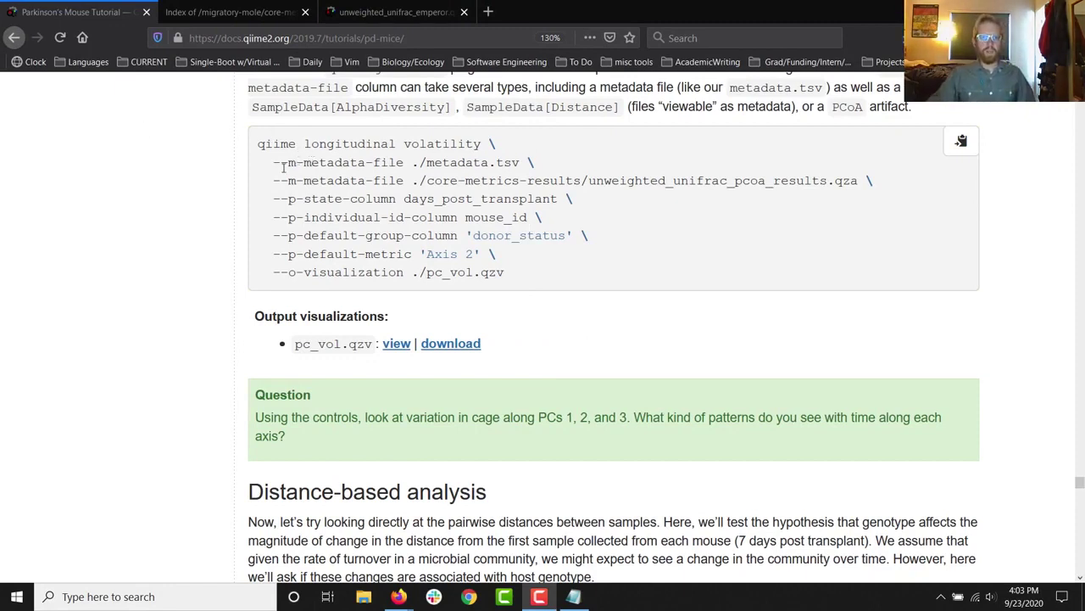
left_click_drag(285, 166, 576, 168)
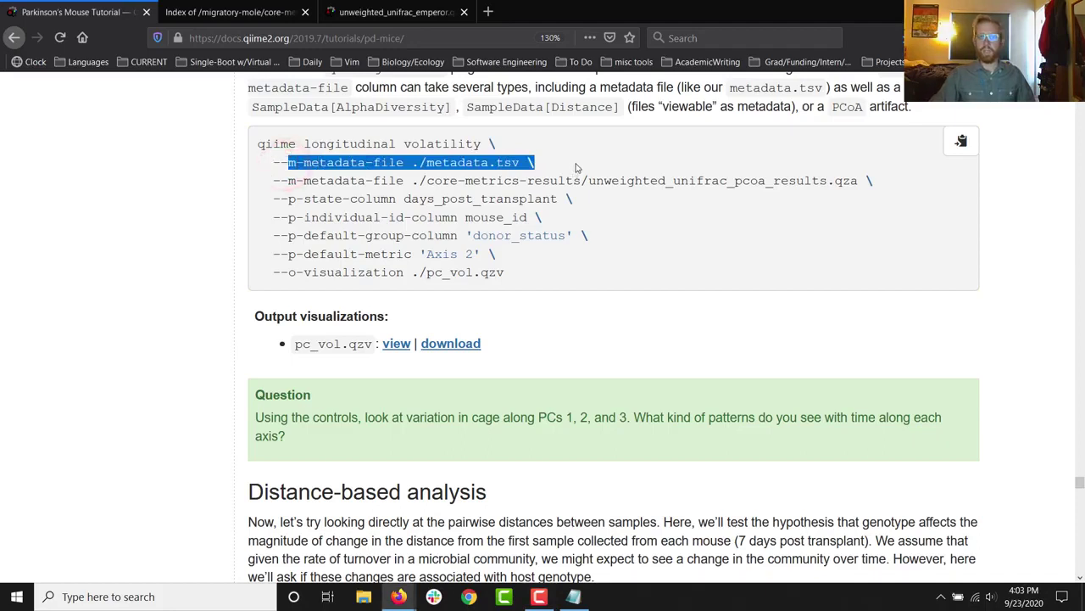
left_click(411, 164)
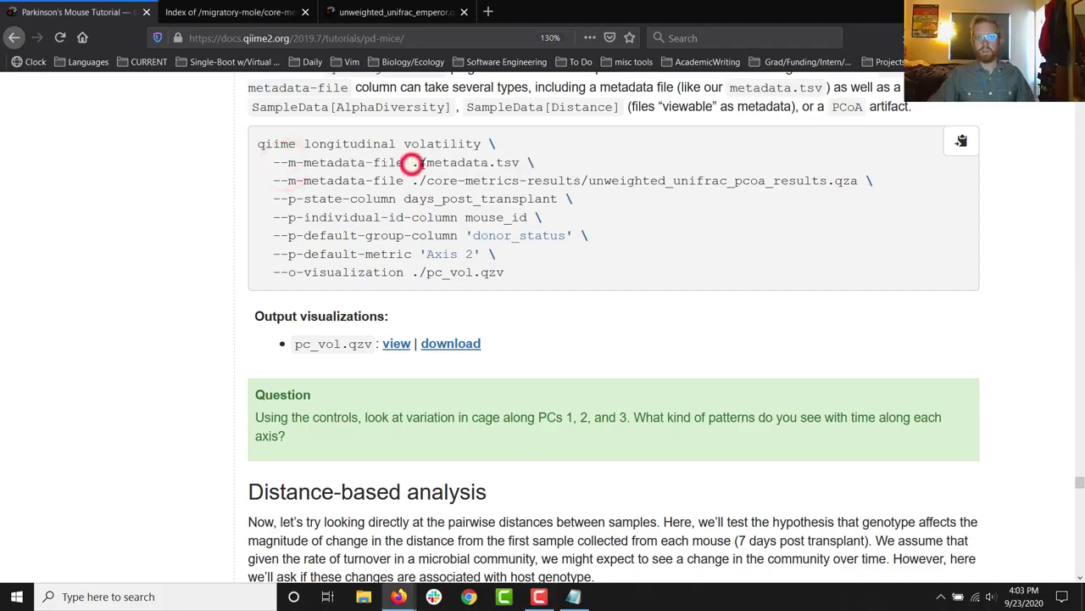
left_click_drag(415, 163, 555, 168)
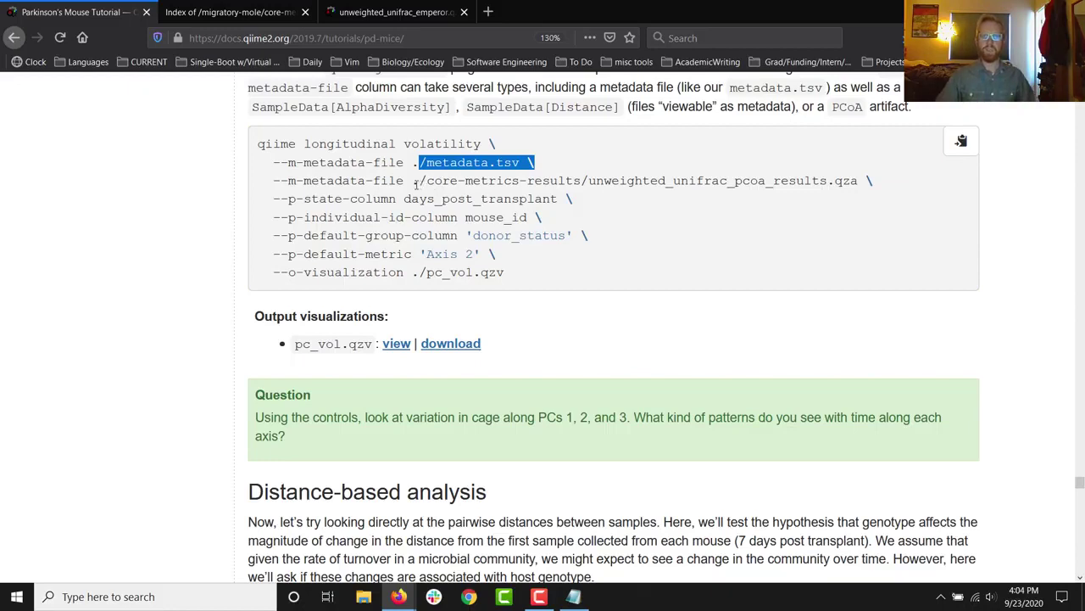
left_click_drag(413, 183, 878, 181)
left_click(879, 181)
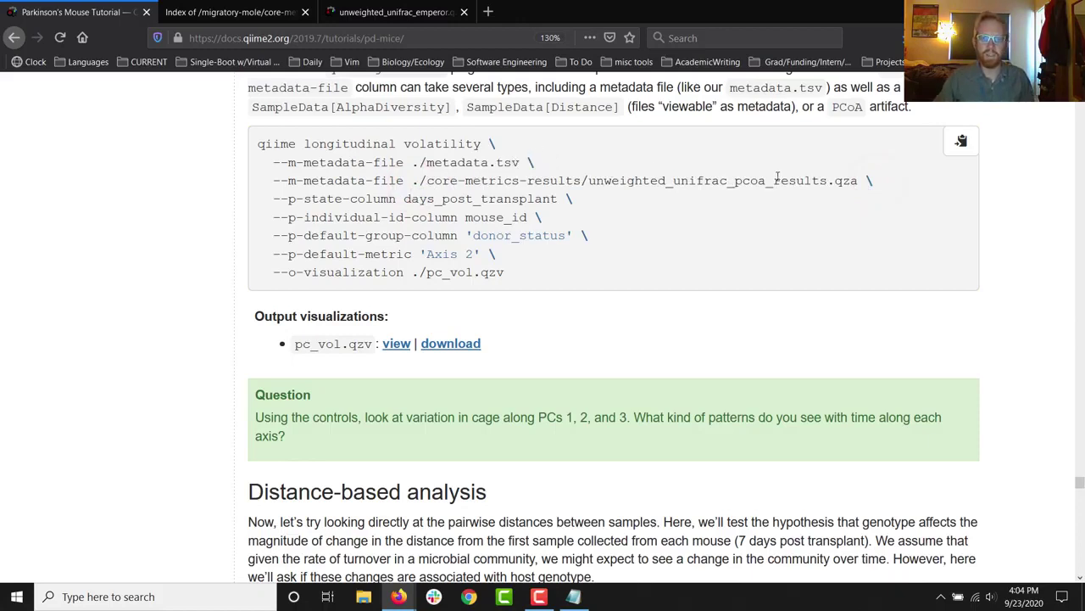
left_click_drag(855, 181, 582, 181)
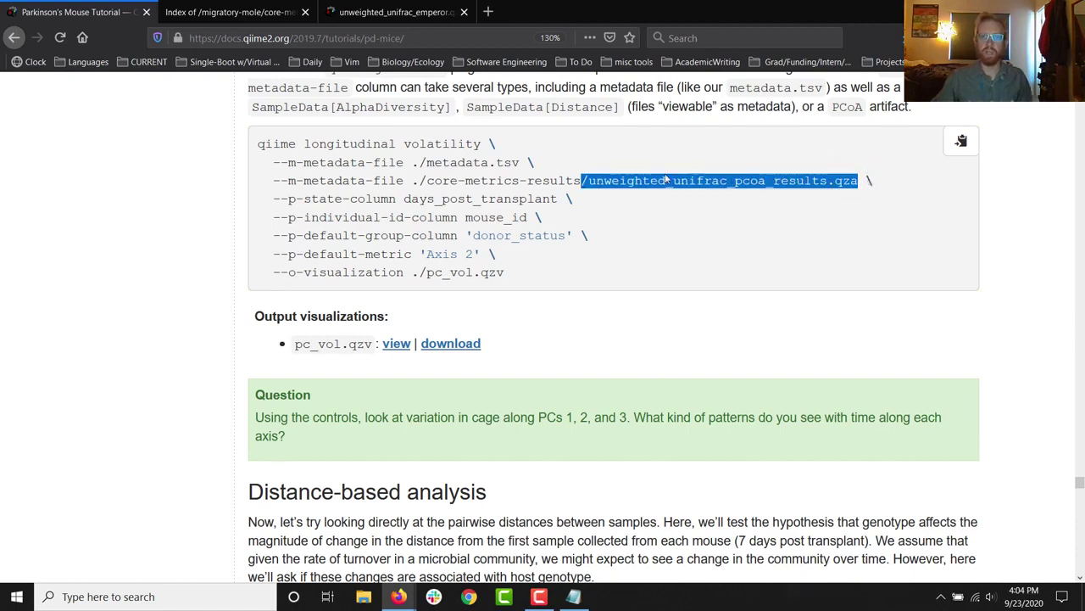
Highlight the second --m-metadata-file option, its core-metrics-results path, and the --p-state-column option.
left_click_drag(288, 180, 404, 180)
left_click(402, 180)
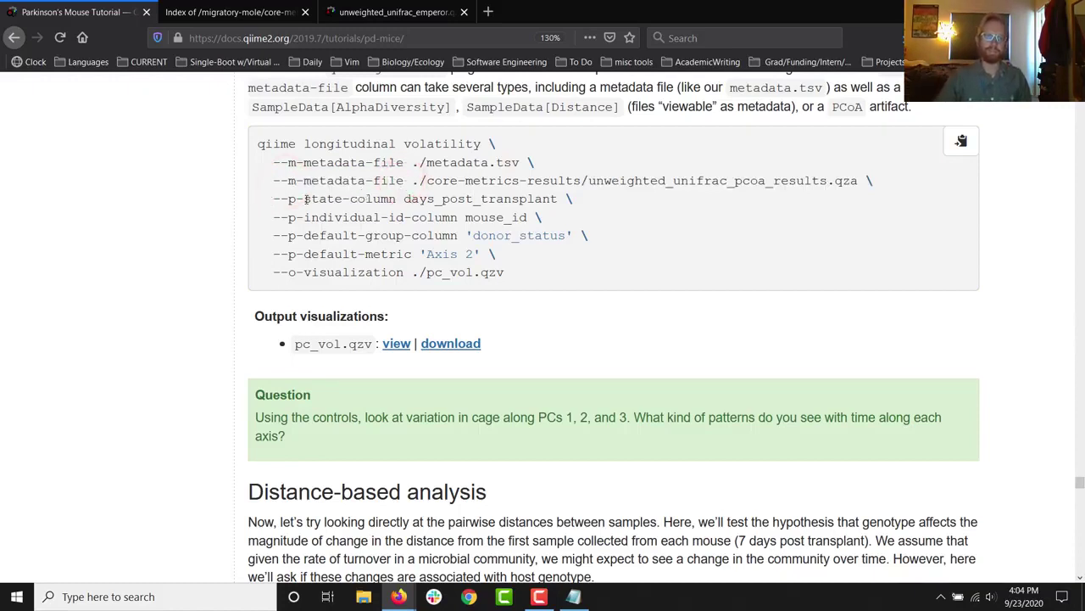
left_click(433, 180)
left_click_drag(434, 181, 836, 178)
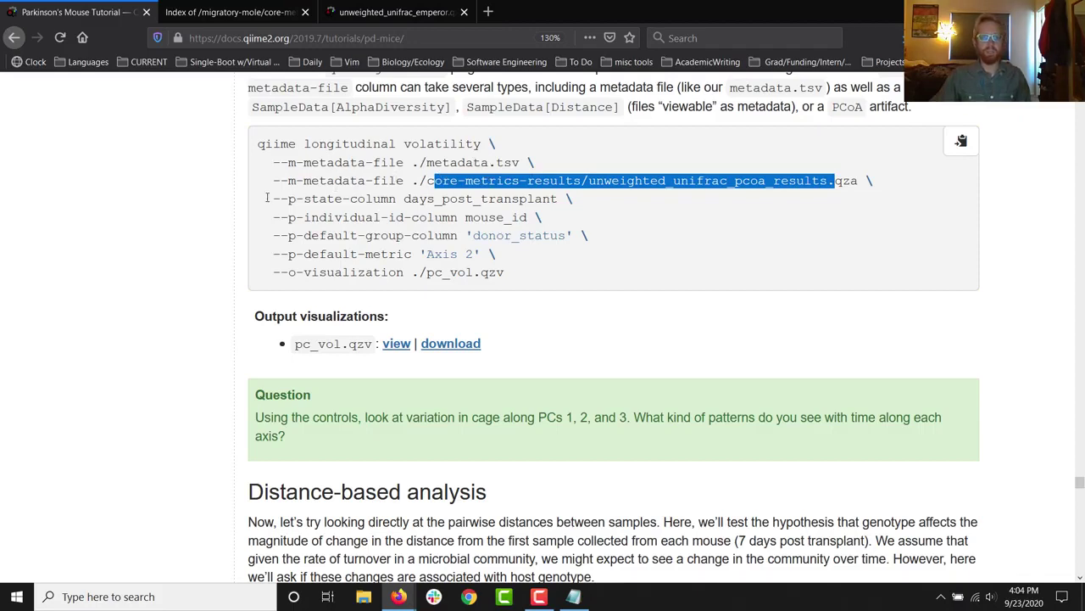
left_click_drag(288, 198, 396, 198)
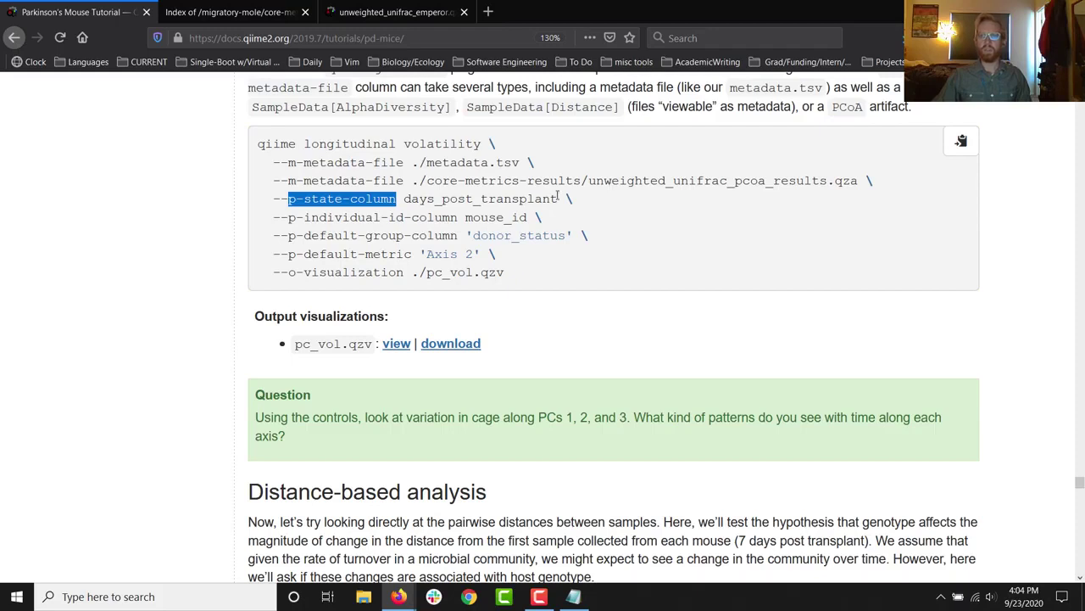
double_click(404, 199)
left_click(557, 198)
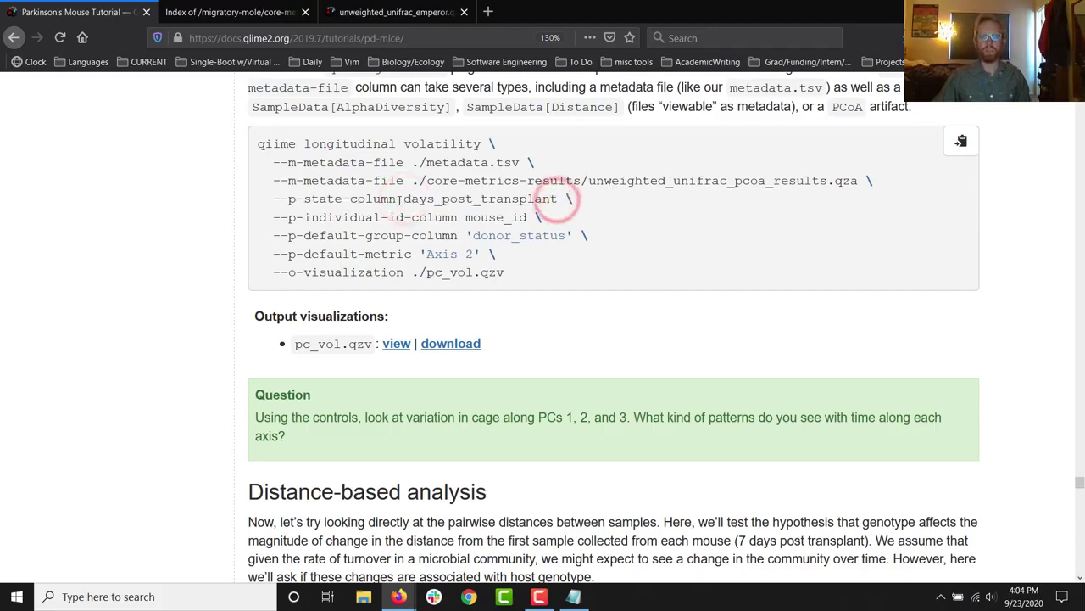
mouse_move(399, 199)
left_mouse_down()
mouse_move(265, 199)
mouse_move(395, 199)
left_mouse_up()
left_click(282, 197)
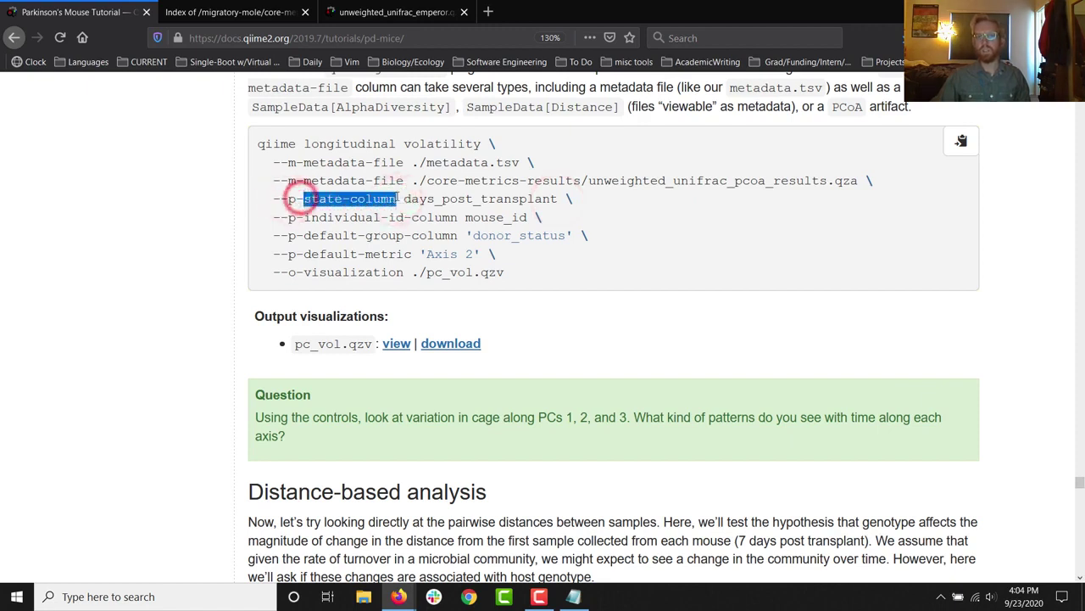
left_click(377, 198)
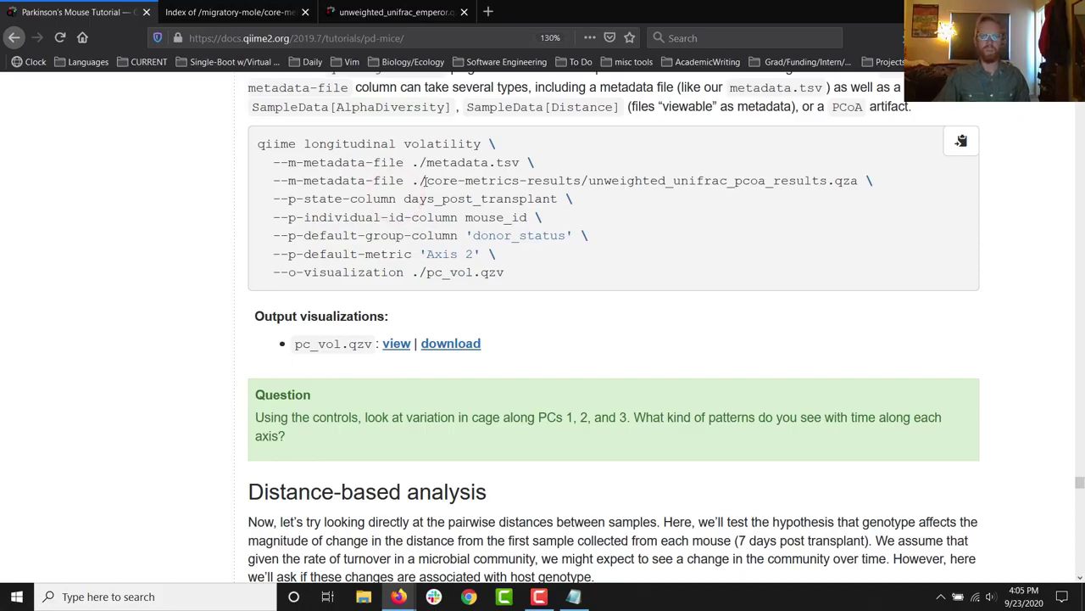
mouse_move(404, 198)
left_mouse_down()
mouse_move(553, 198)
mouse_move(404, 198)
left_mouse_up()
left_click(553, 198)
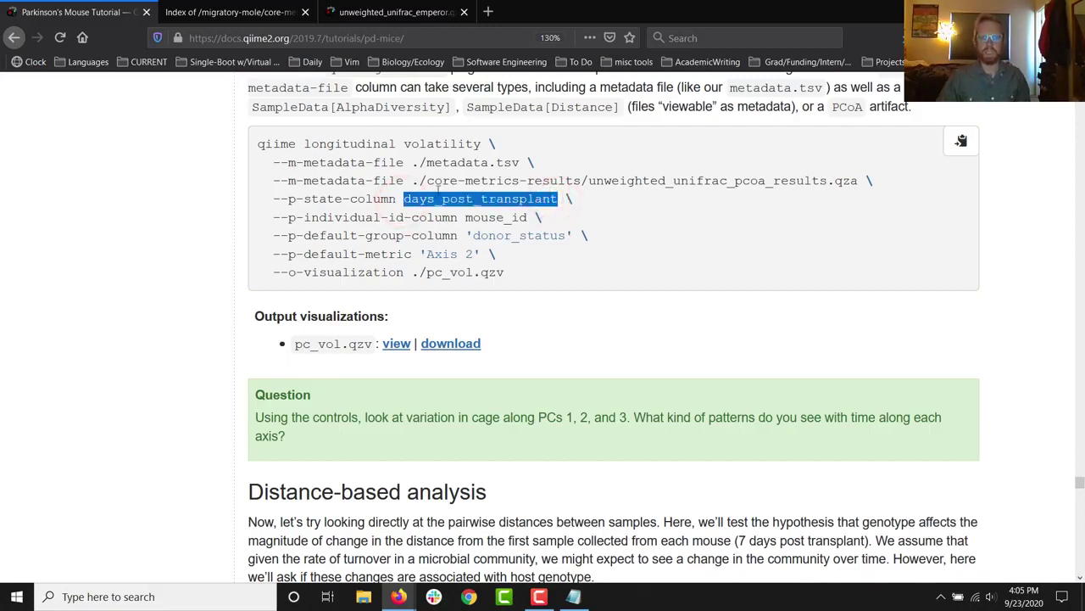
left_click(613, 219)
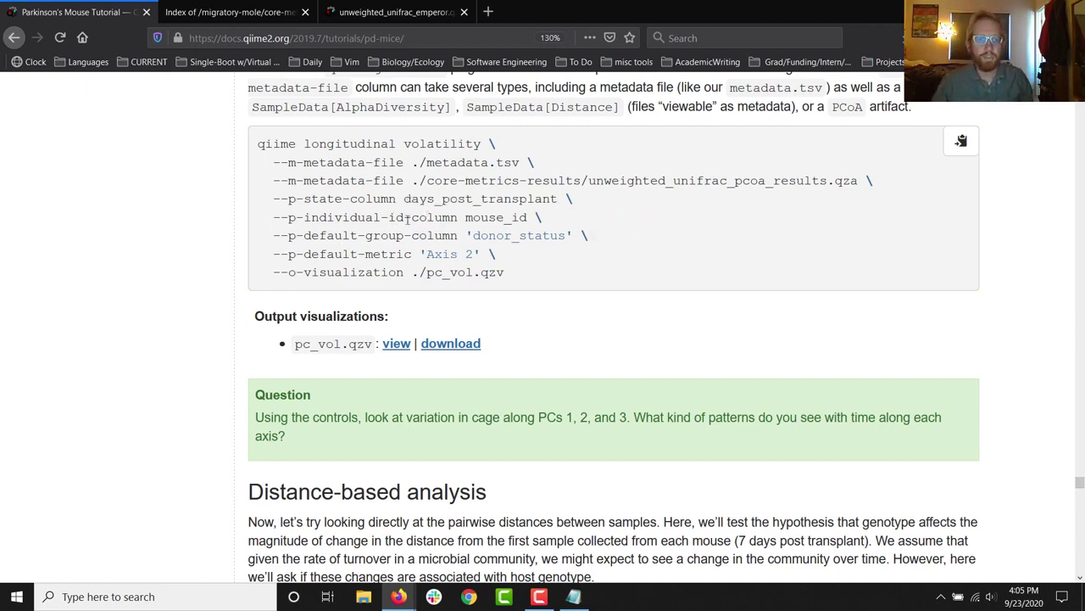
double_click(531, 216)
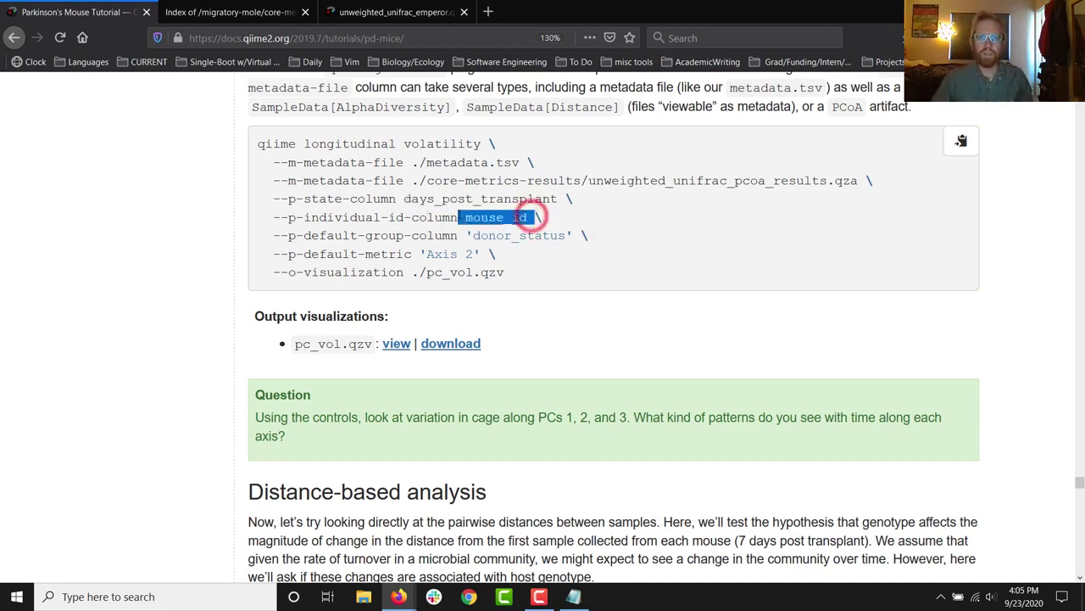
left_click(446, 214)
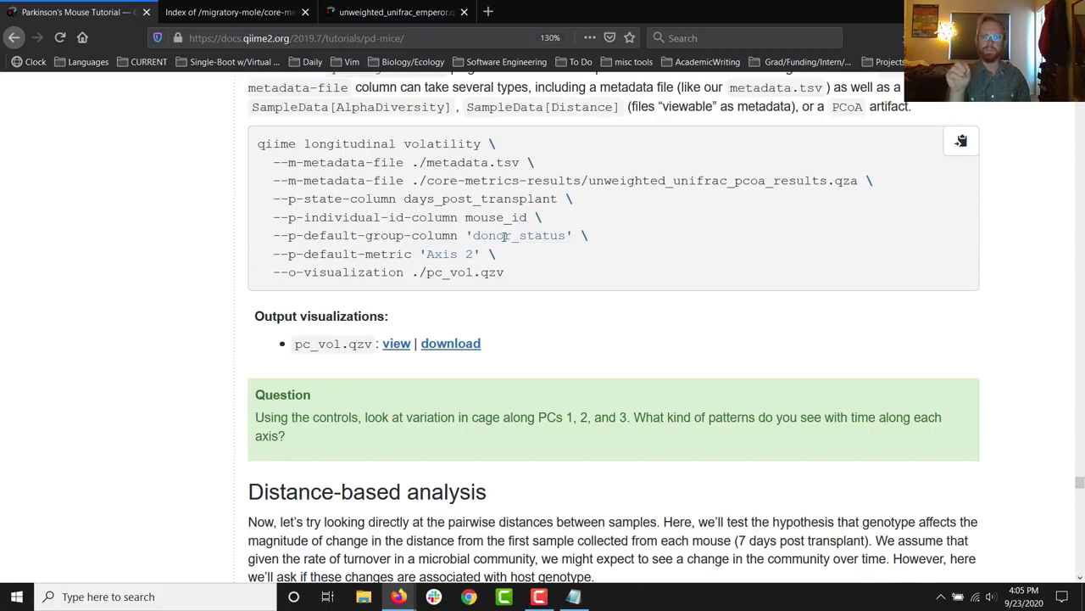
left_click_drag(531, 218, 464, 220)
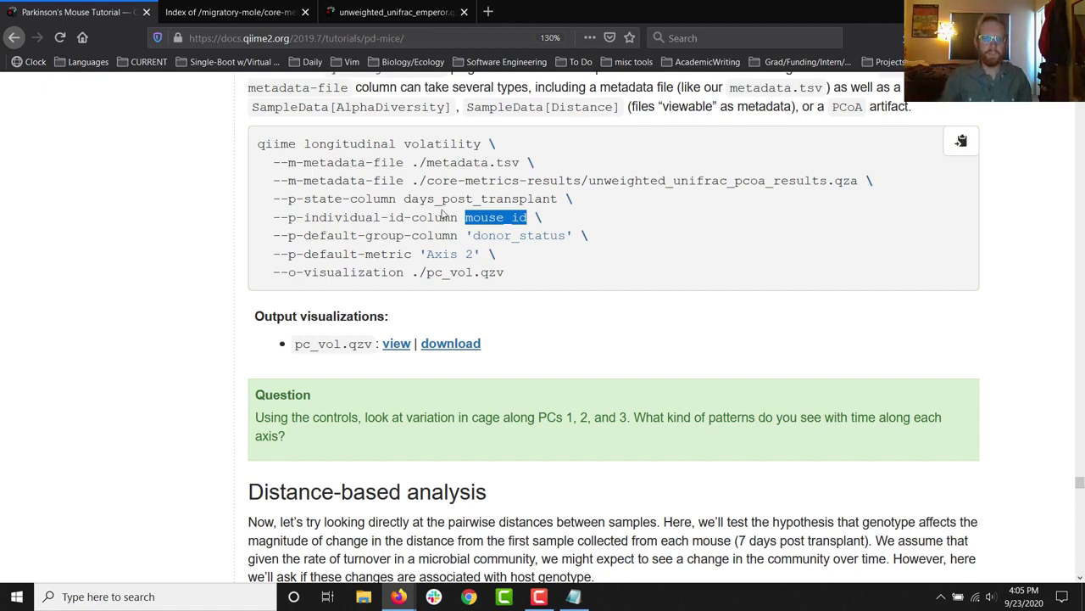
Highlight the individual-id-column option and the donor_status default group column in the code block.
left_click_drag(461, 217, 296, 218)
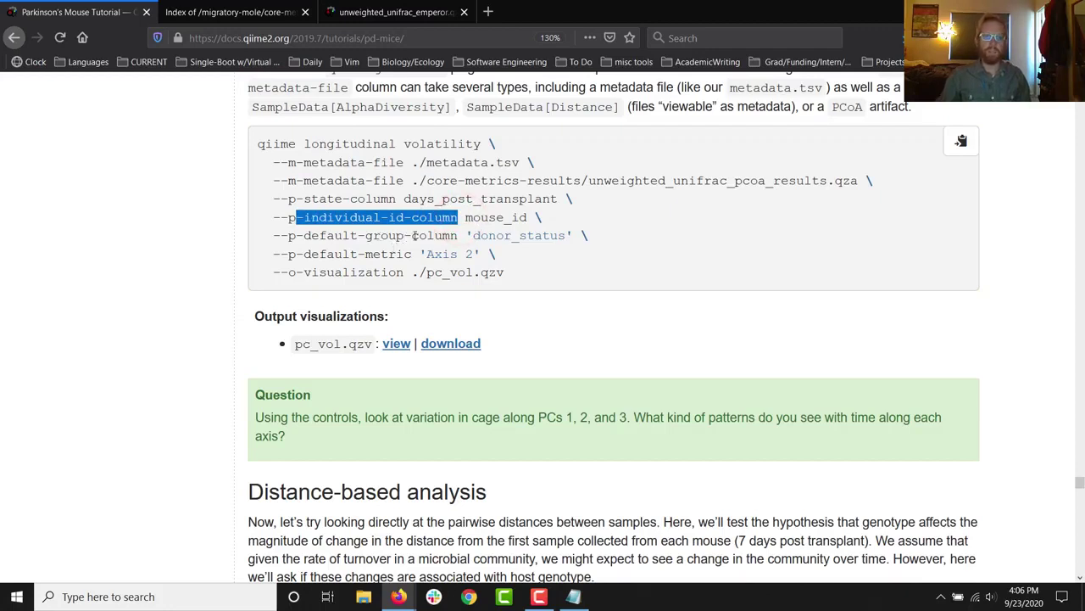
left_click_drag(586, 235, 303, 236)
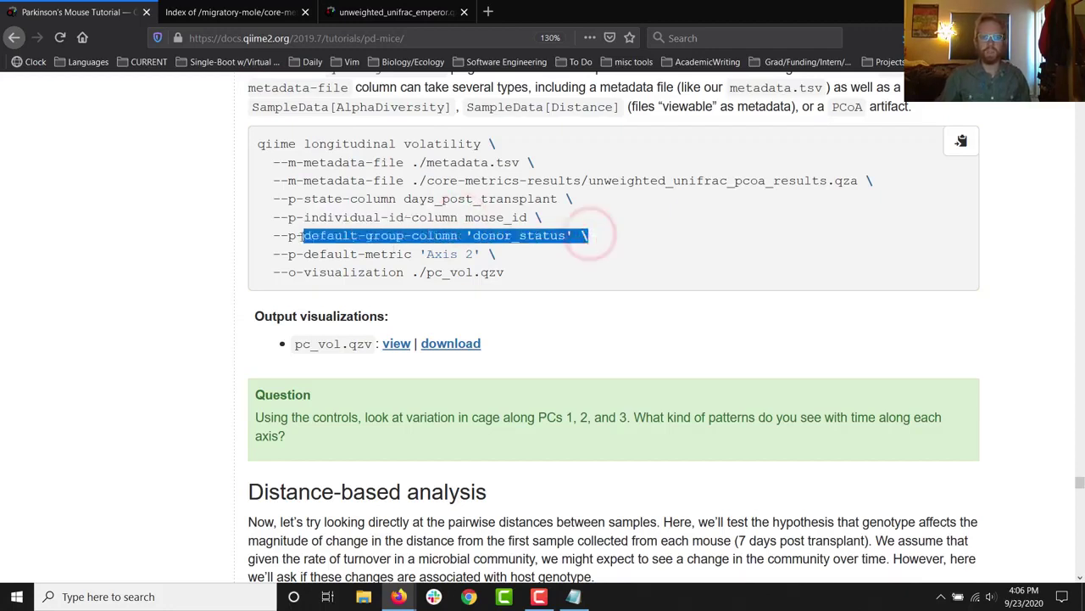
left_click(301, 236)
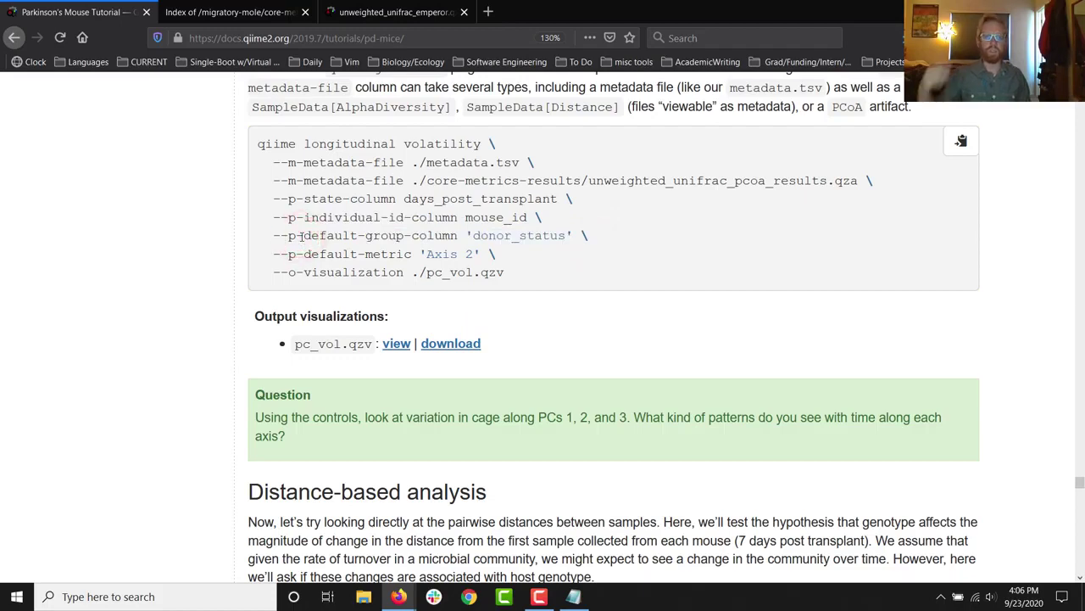
left_click_drag(479, 234, 565, 235)
left_click(567, 235)
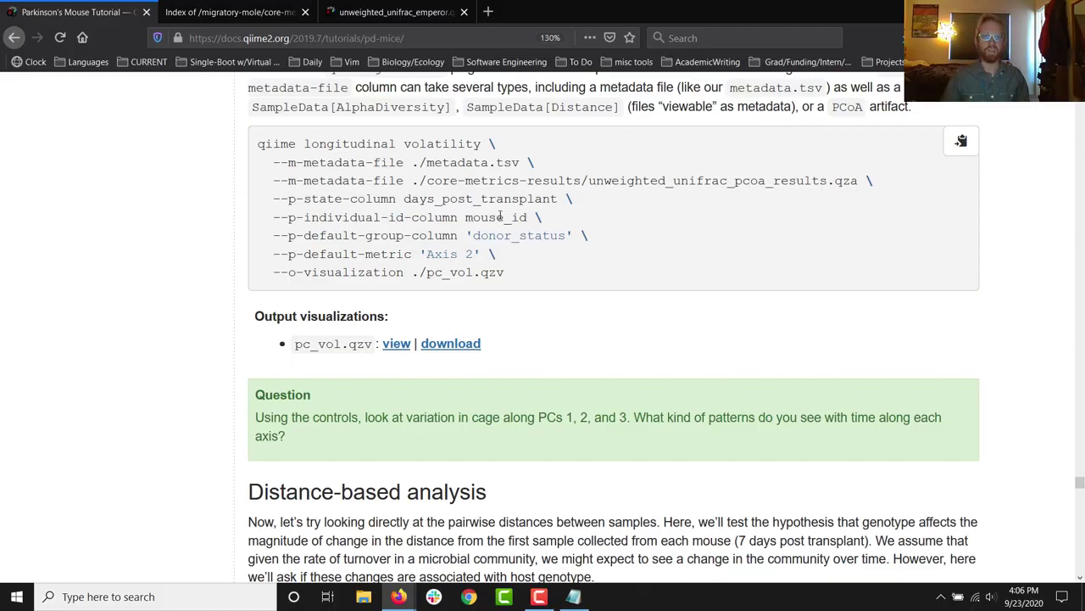
Highlight the Axis 2 default metric and pc_vol.qzv output lines, then return to the terminal.
left_click(498, 251)
left_click_drag(499, 251, 387, 252)
left_click(390, 246)
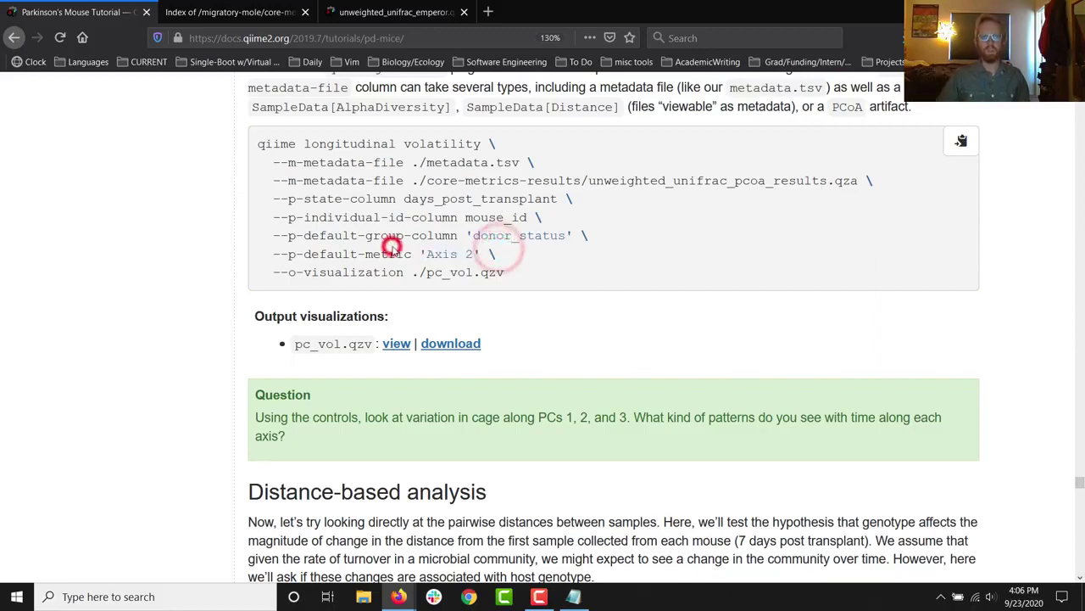
left_click_drag(503, 273, 304, 272)
key("alt+Tab")
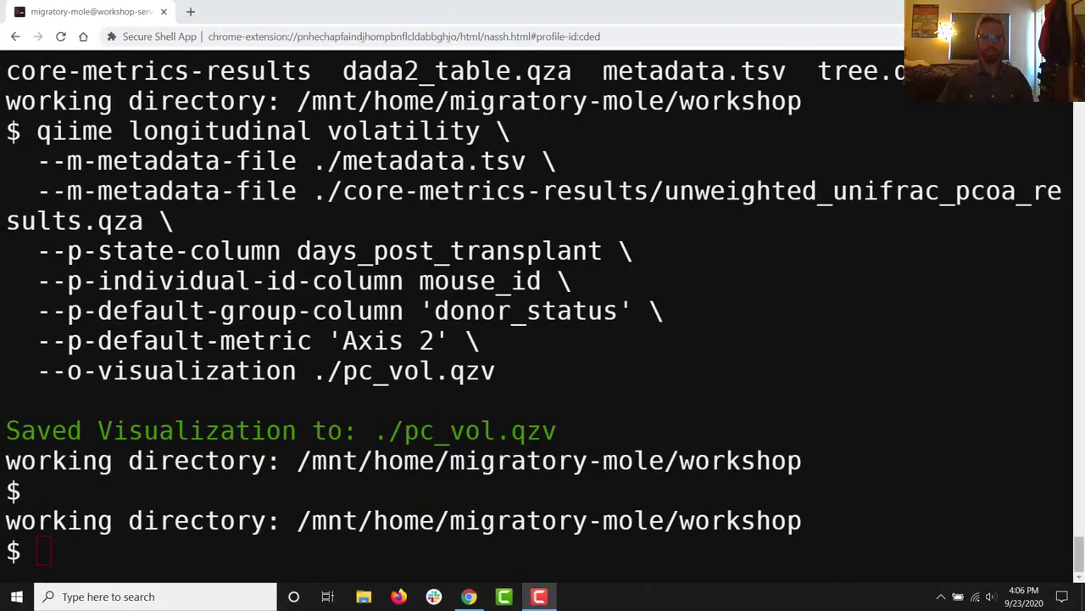
Copy the ./pc_vol.qzv path and refresh the migratory-mole folder listing to confirm pc_vol.qzv appears.
left_click_drag(363, 428, 553, 428)
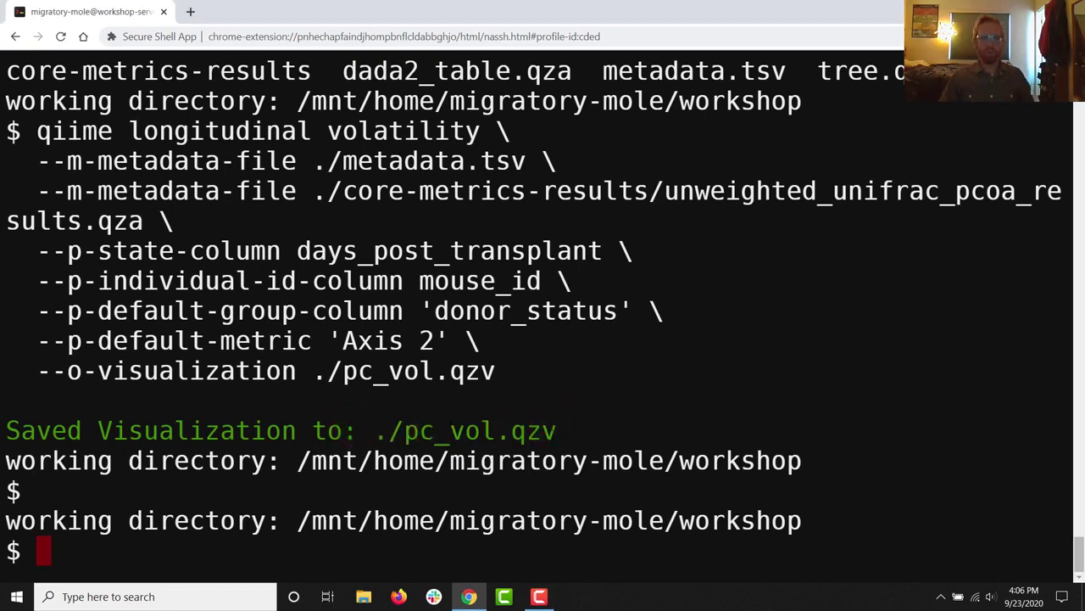
key("alt+Tab")
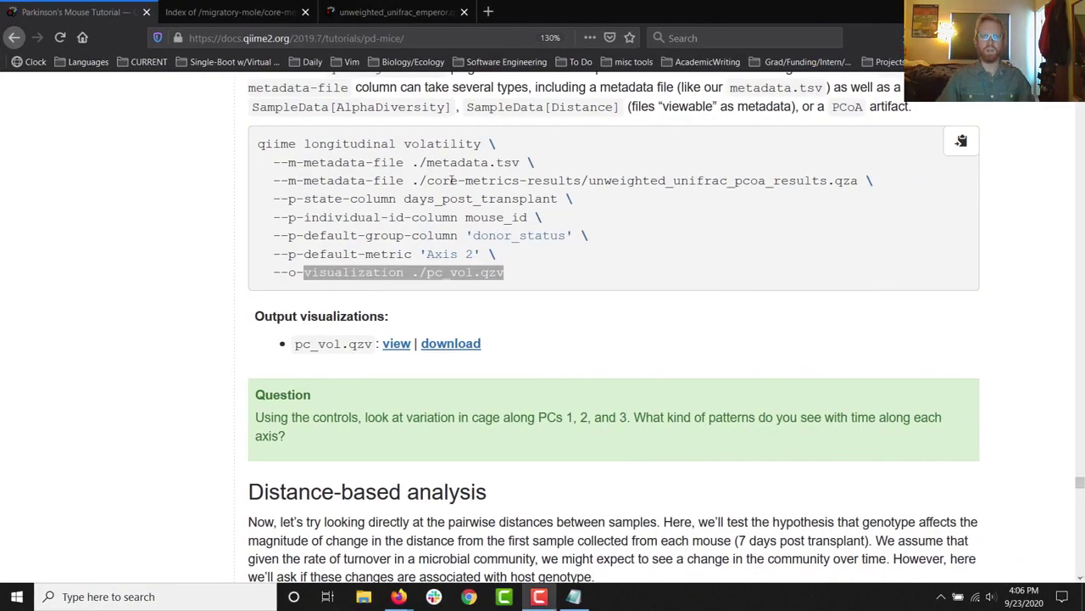
left_click(191, 15)
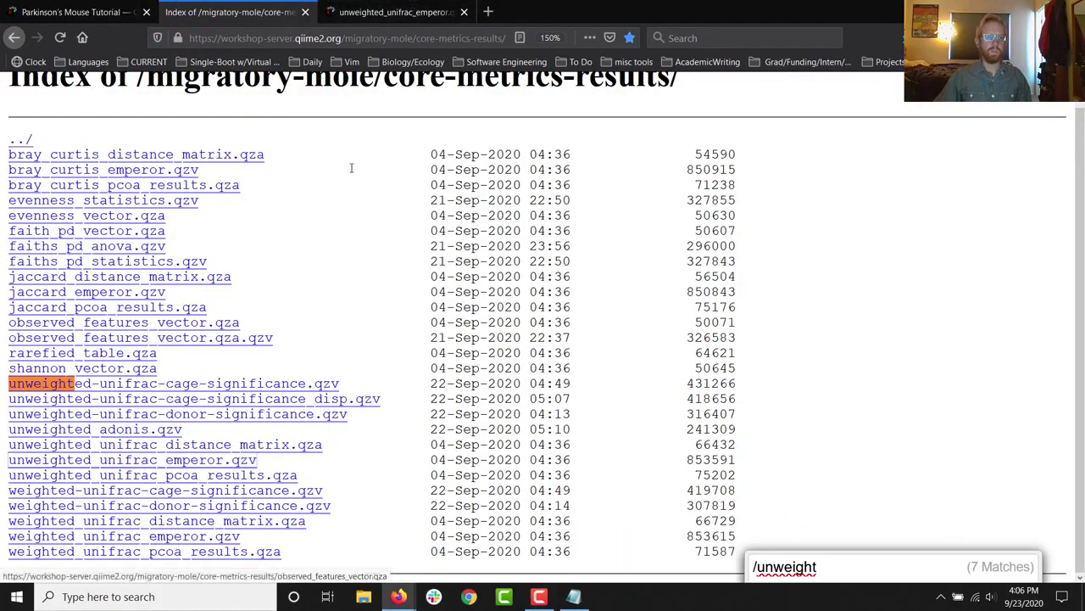
scroll(288, 130, "up", 1)
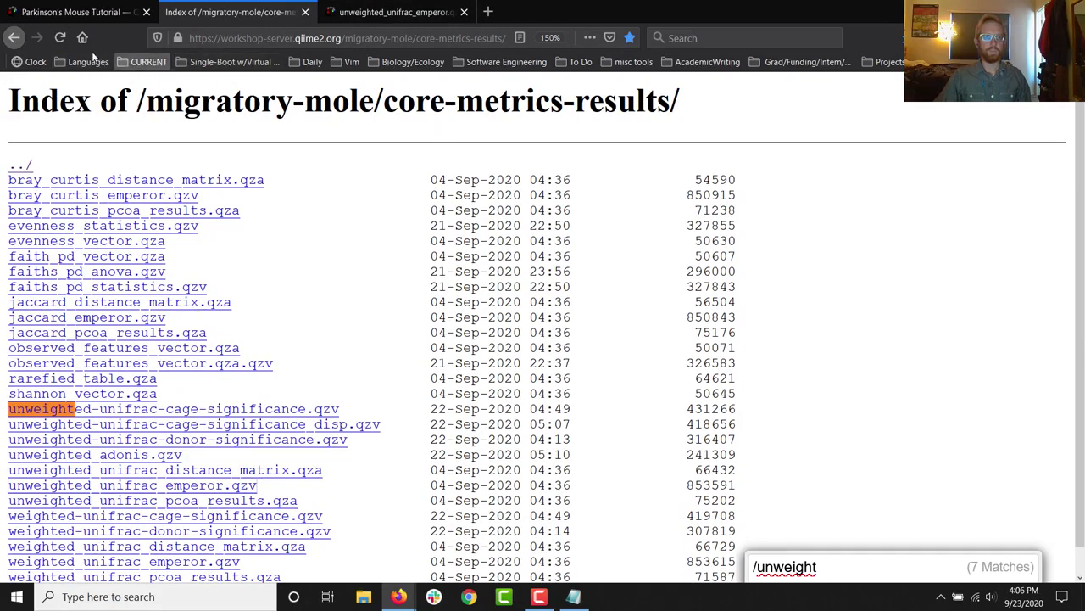
key("alt+Left")
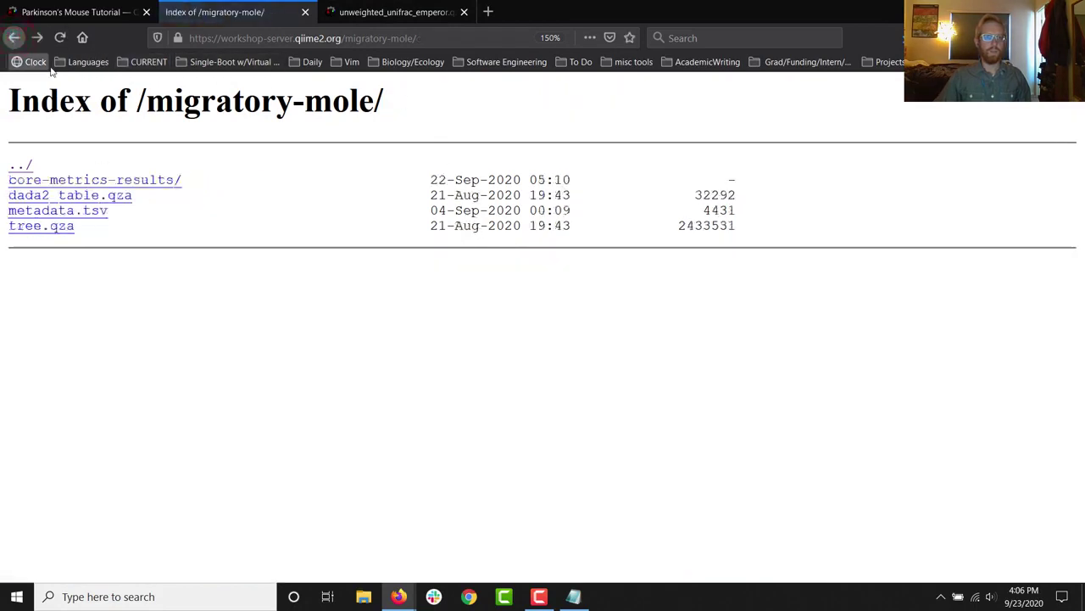
left_click(56, 41)
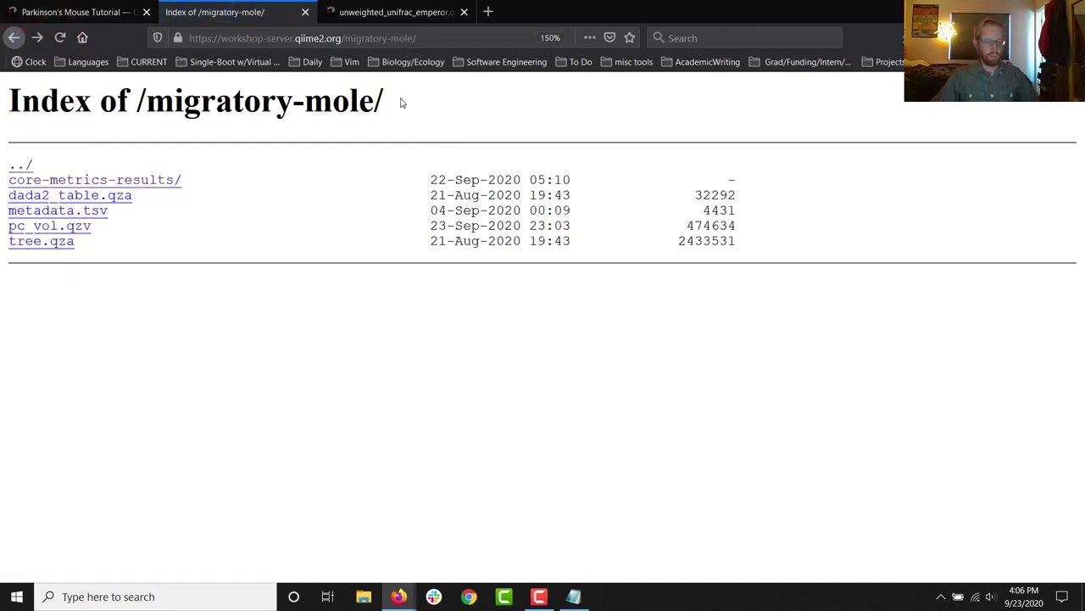
key("alt+Tab")
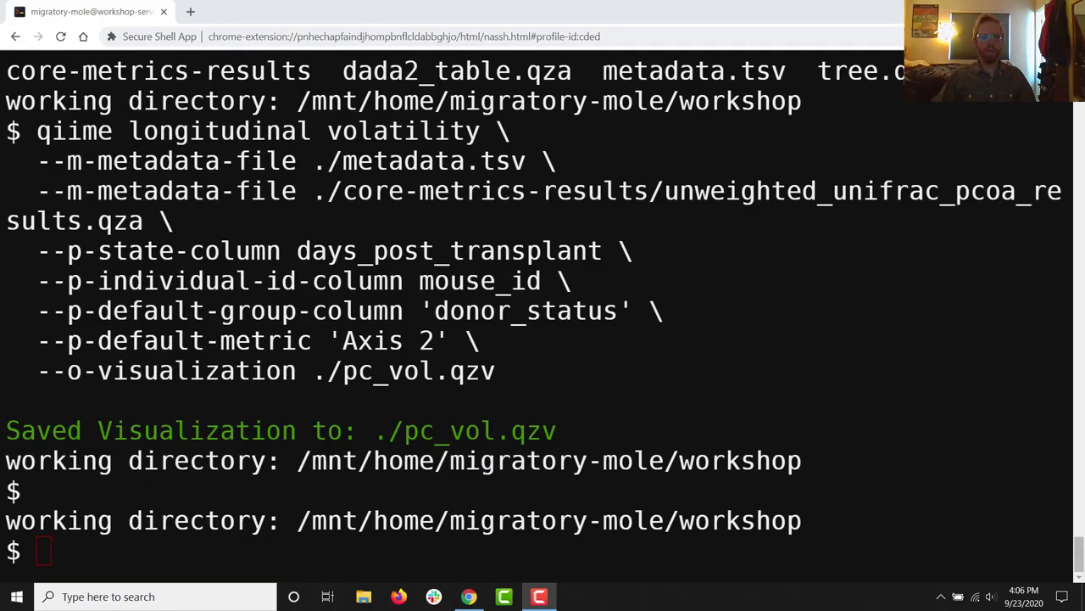
Copy the web link of pc_vol.qzv from the server folder listing.
left_click_drag(314, 373, 496, 373)
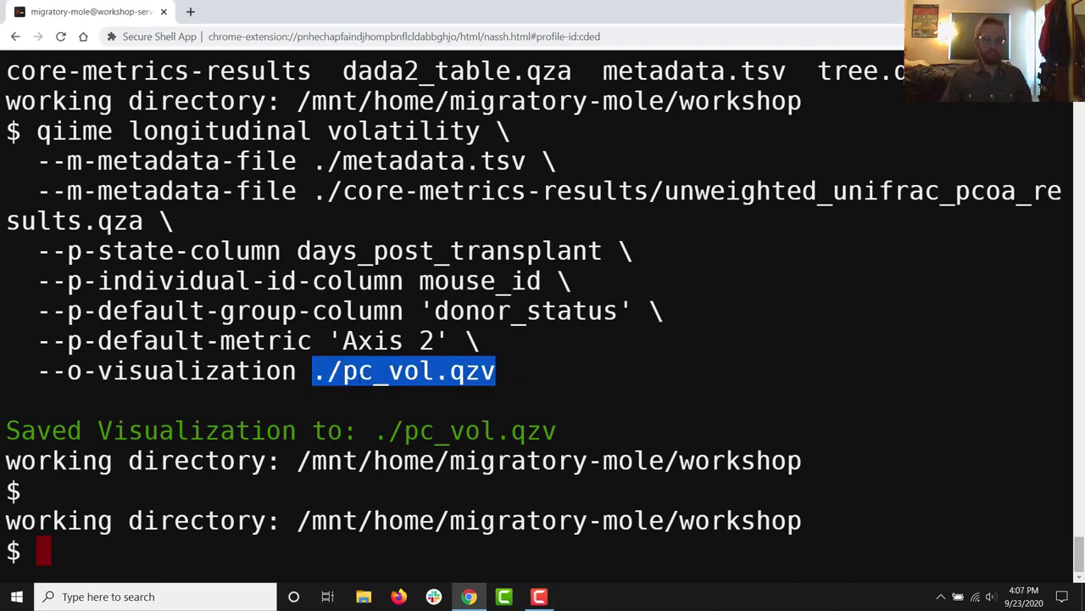
key("alt+Tab")
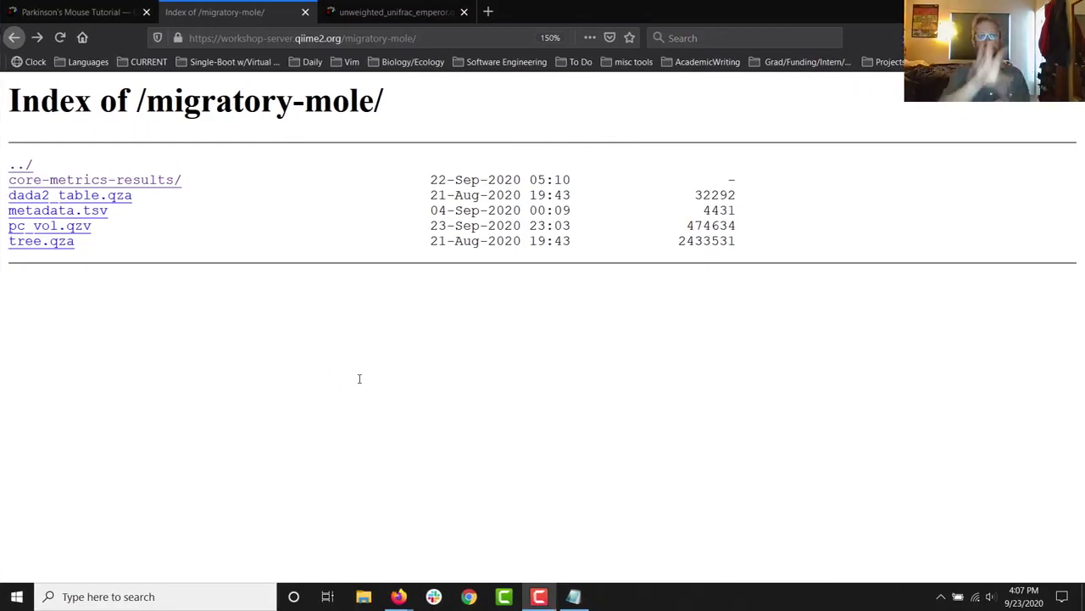
right_click(53, 235)
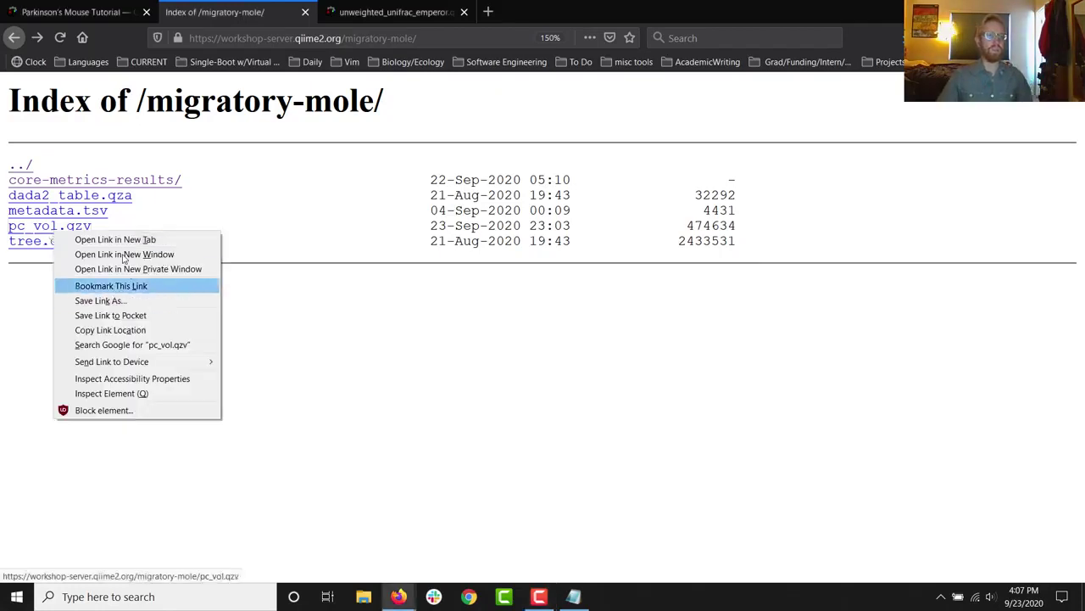
left_click(121, 333)
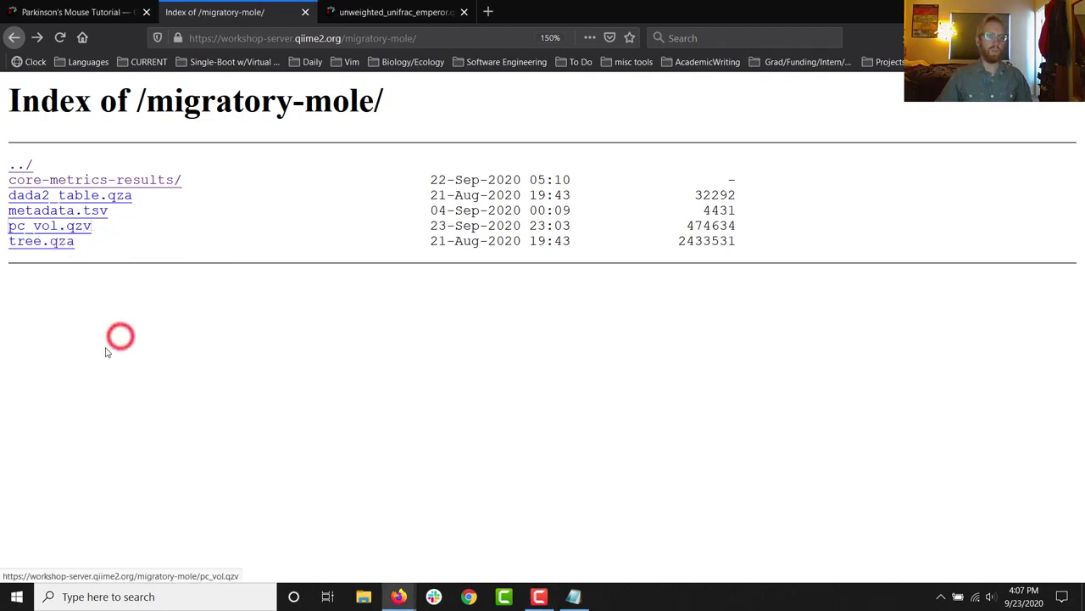
Open view.qiime2.org in a new tab and load pc_vol.qzv from the pasted web link.
left_click(488, 12)
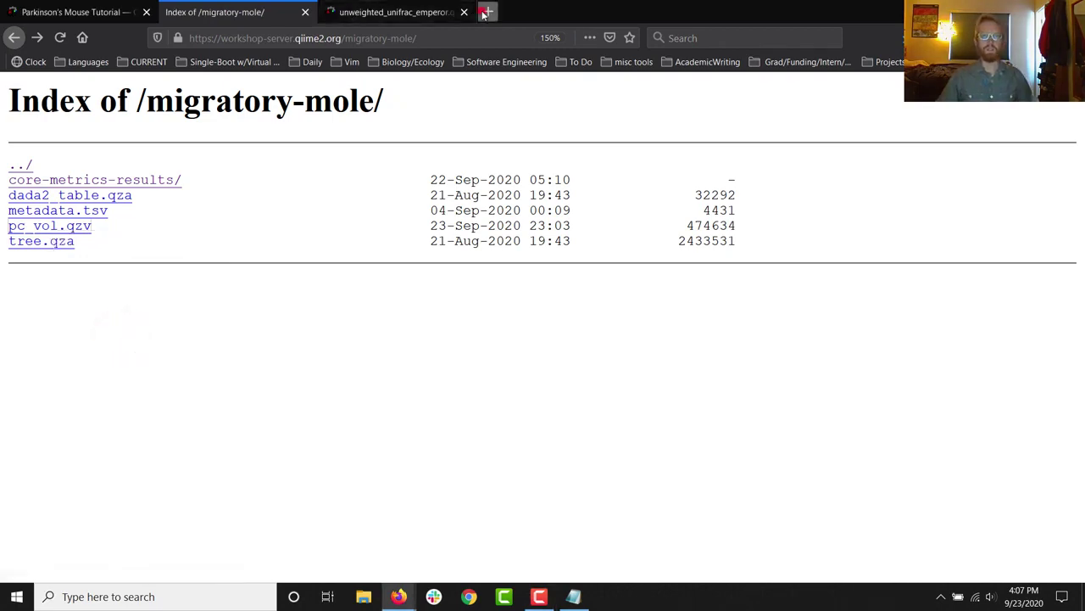
type("view.qiime2.org")
key("Return")
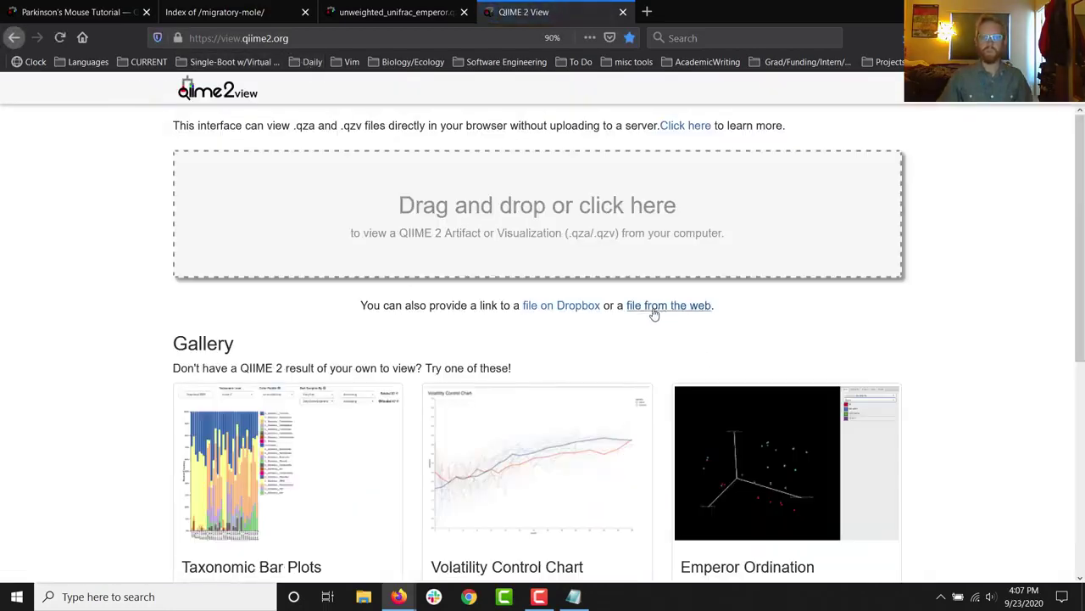
left_click(659, 311)
left_click(565, 311)
key("ctrl+v")
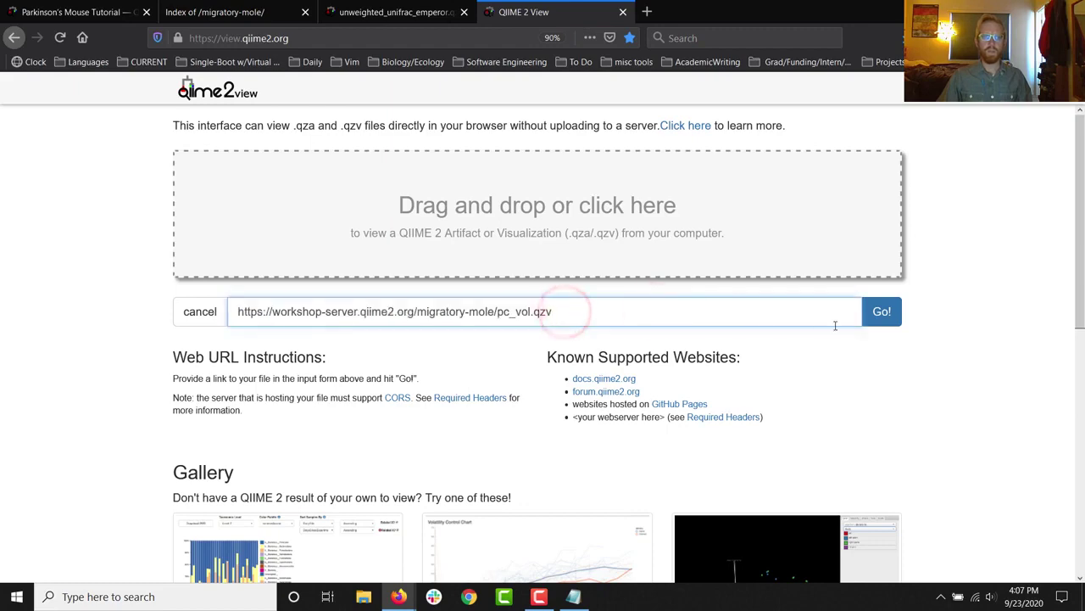
left_click(881, 311)
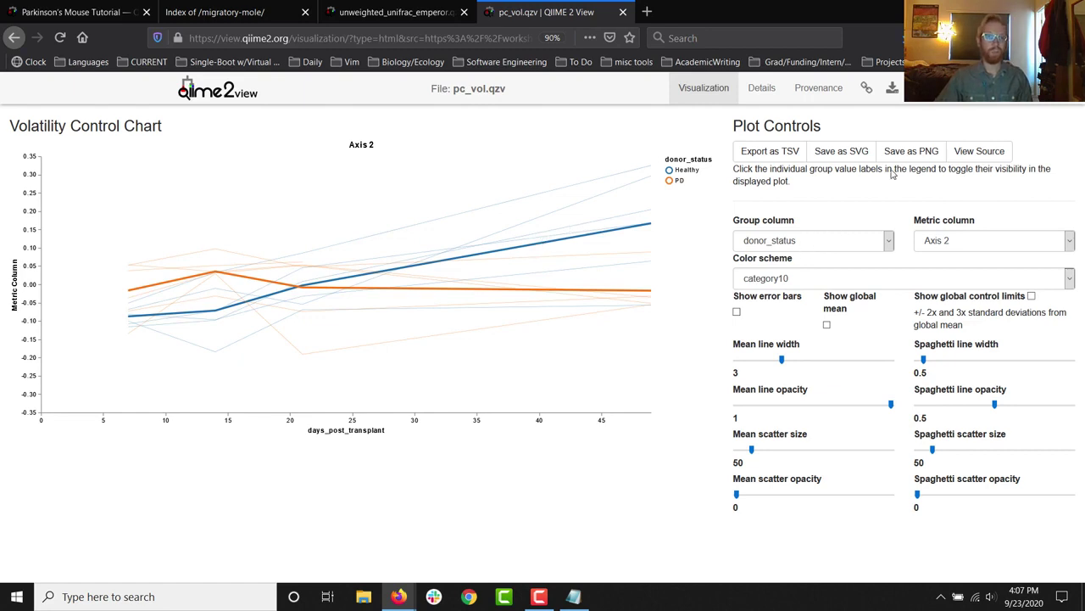
left_click(977, 244)
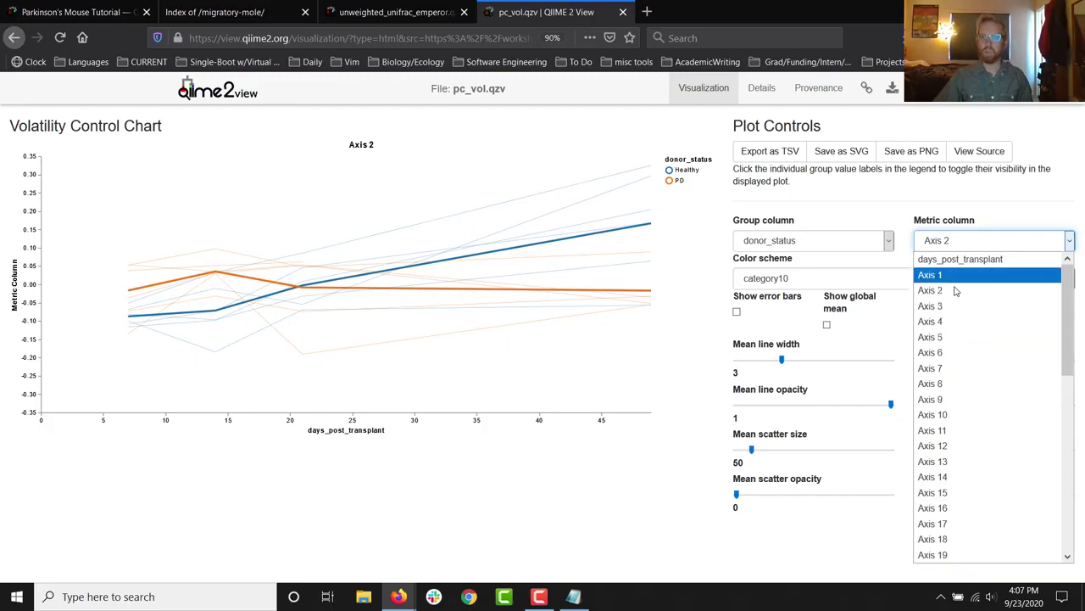
left_click(979, 197)
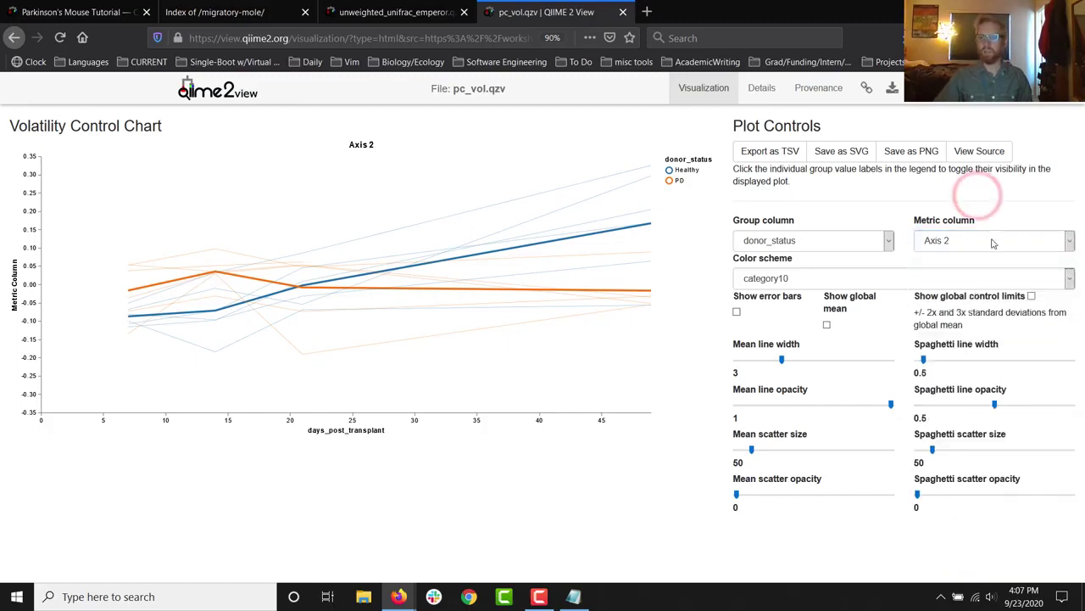
left_click(986, 244)
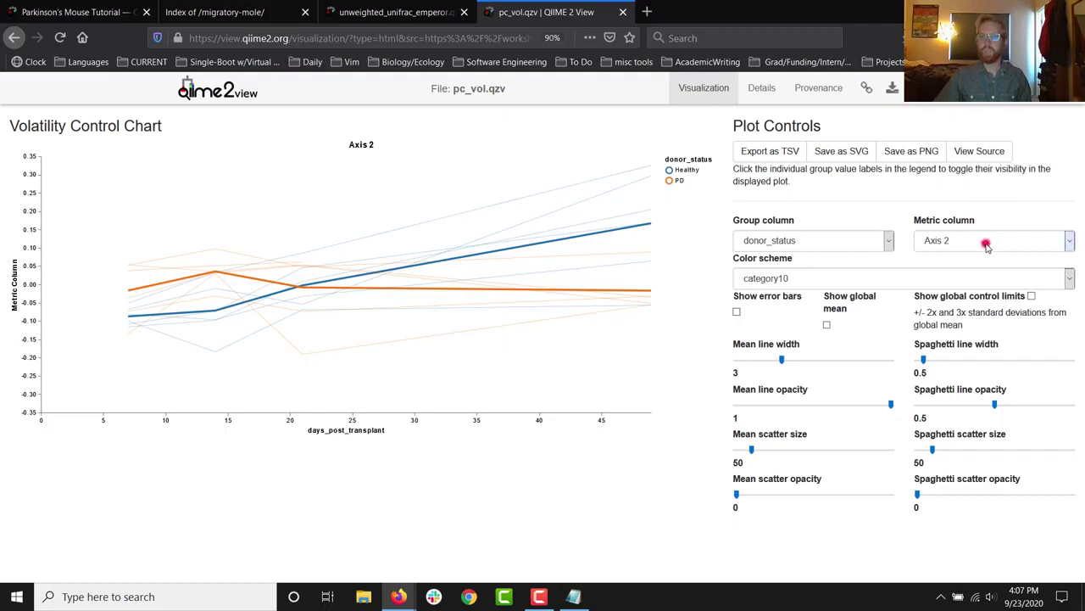
left_click(979, 270)
left_click(983, 242)
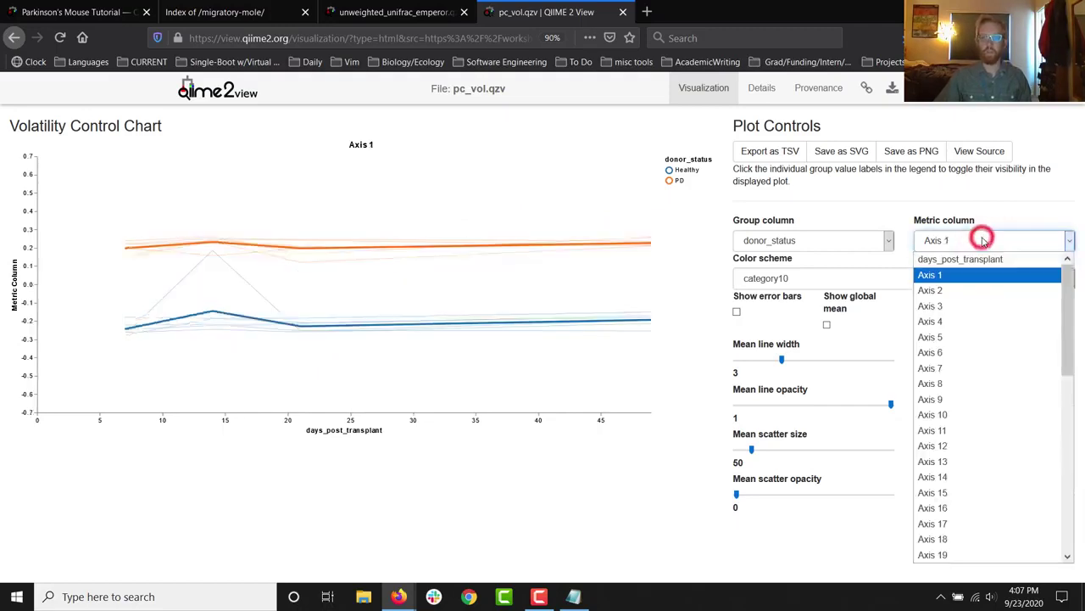
scroll(976, 535, "down", 3)
scroll(976, 530, "down", 6)
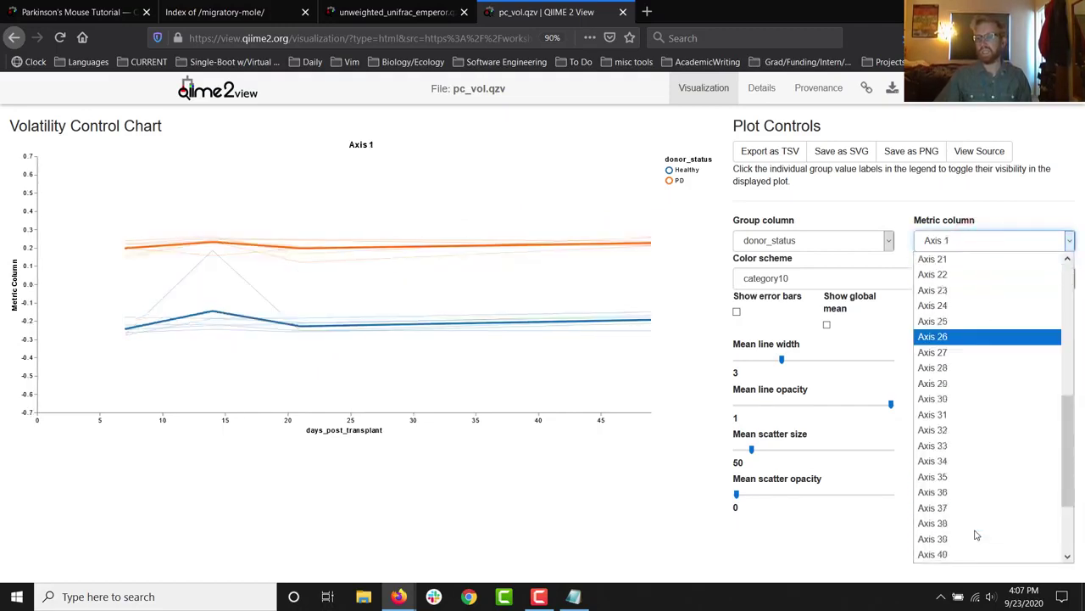
scroll(971, 280, "up", 10)
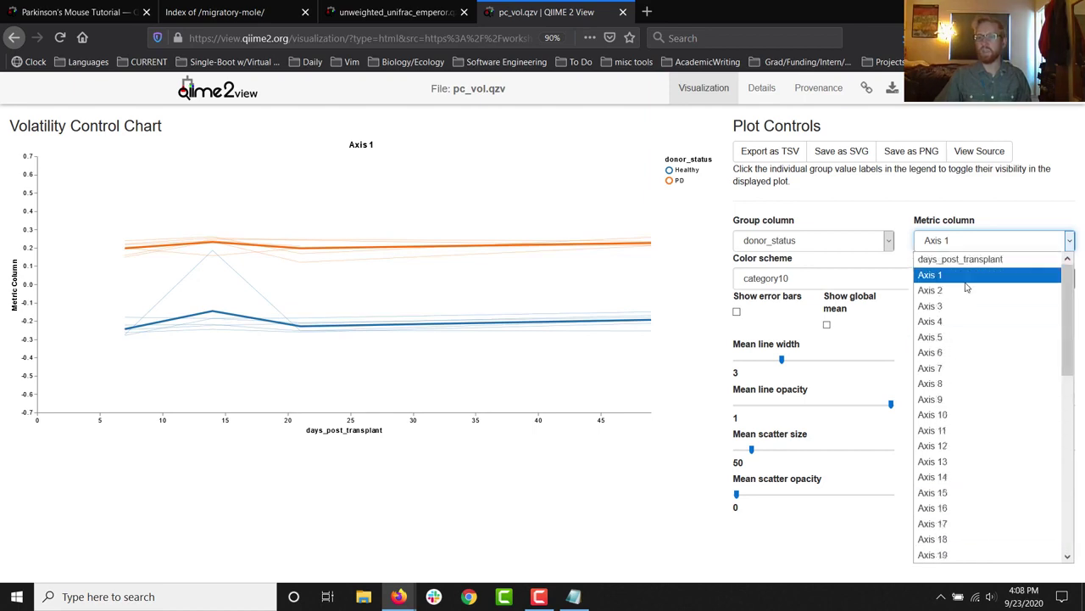
left_click(1010, 190)
left_click(1010, 190)
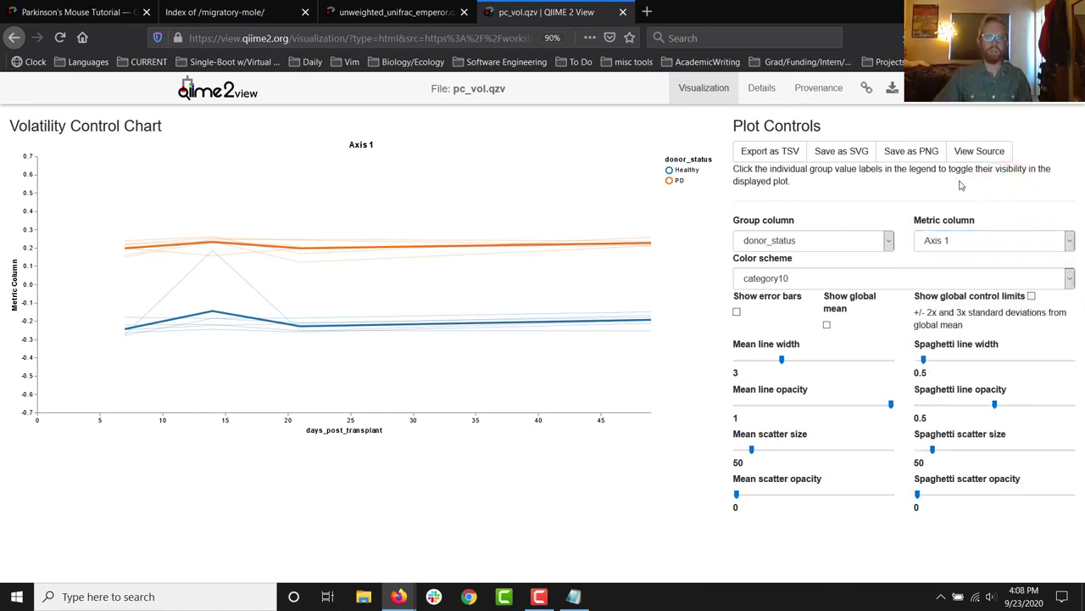
left_click(992, 234)
left_click(992, 290)
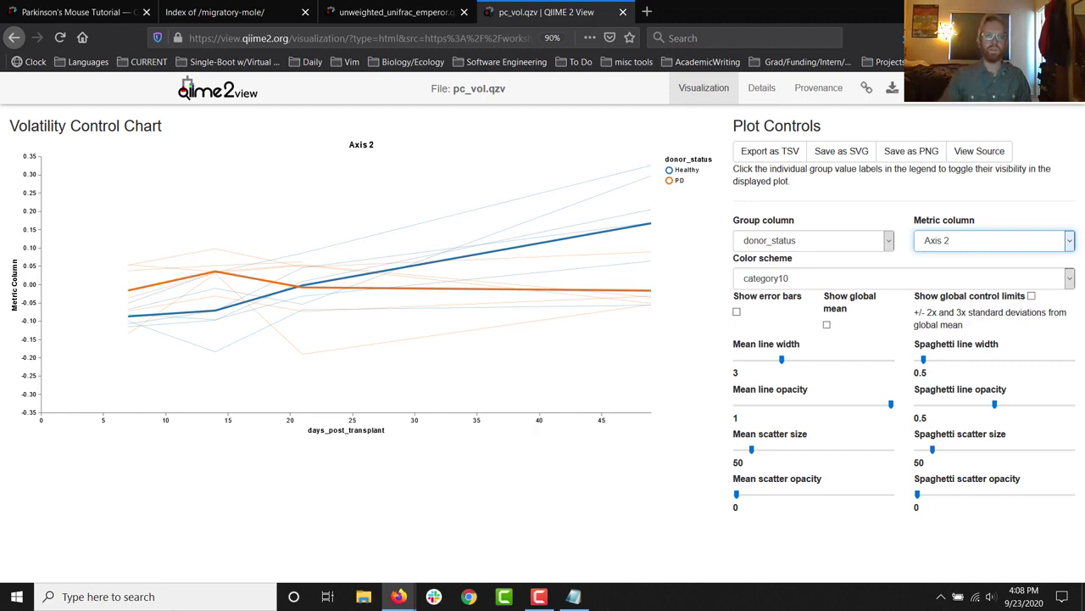
key("alt+Tab")
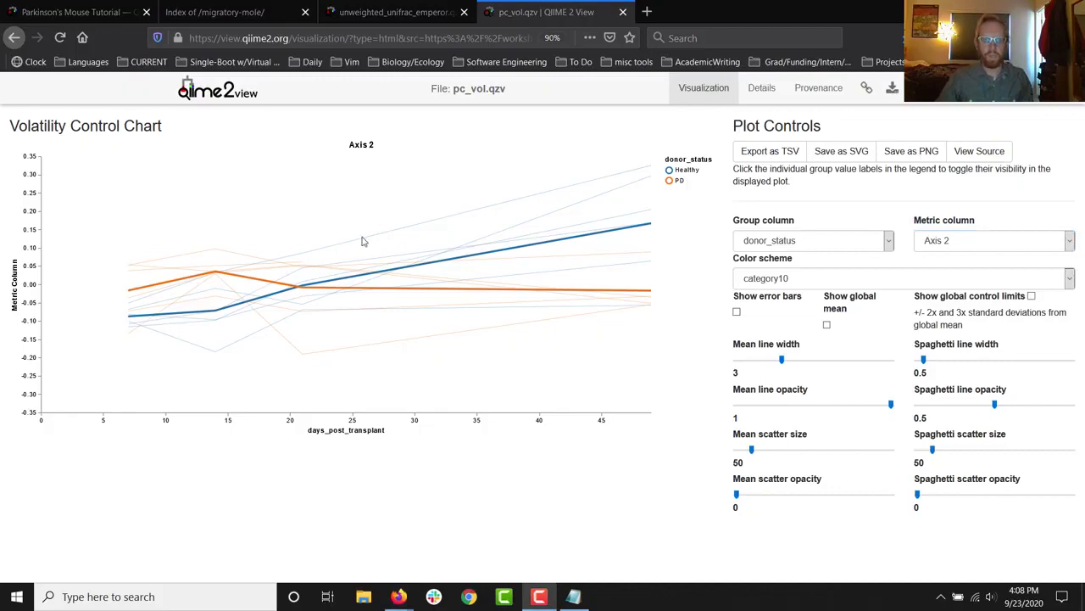
left_click(95, 11)
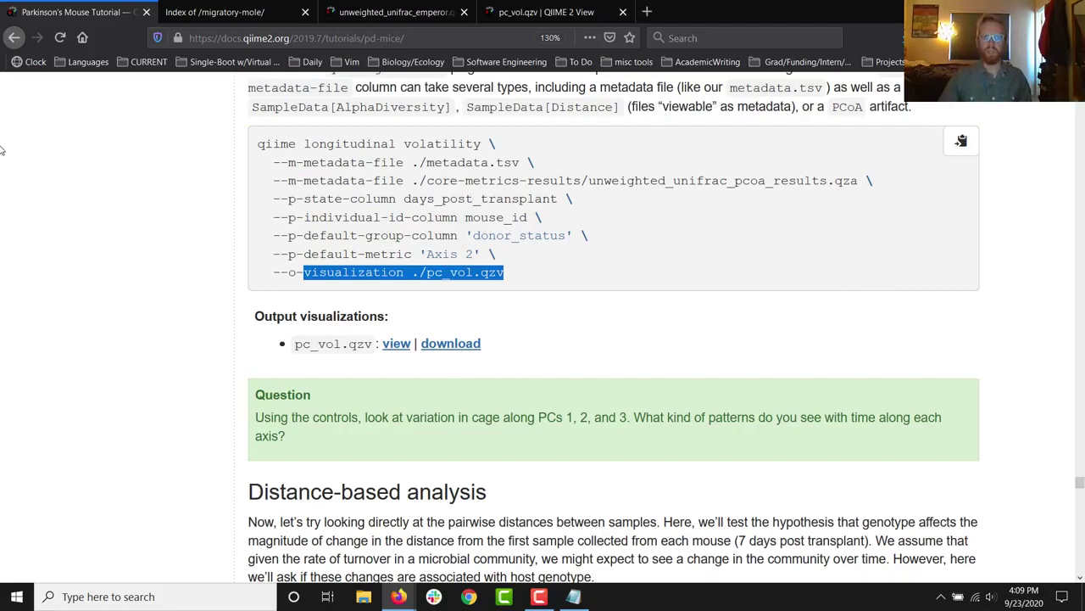
left_click(560, 12)
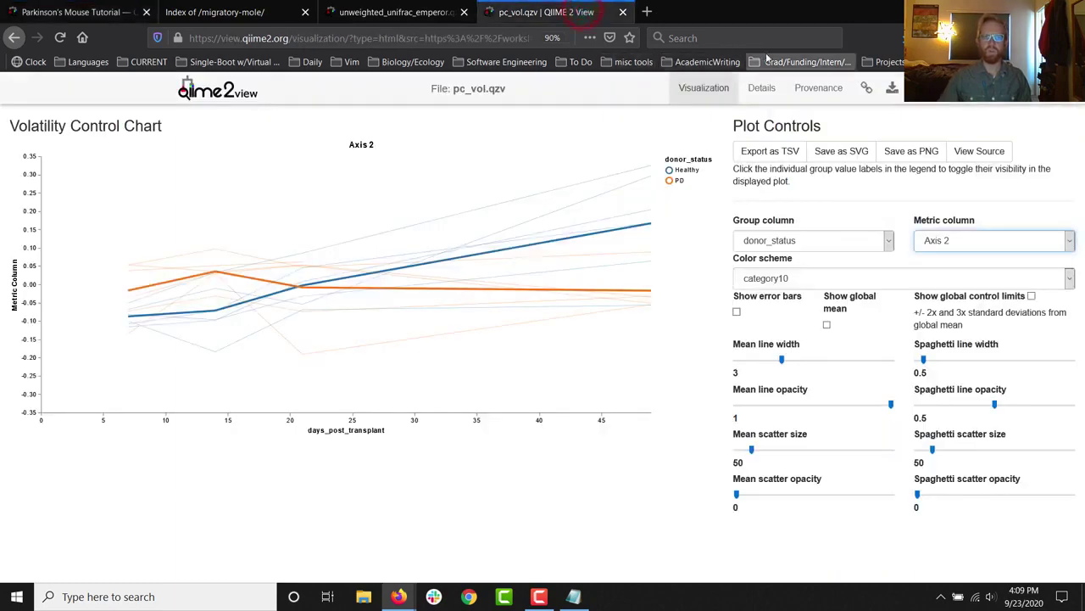
Group the chart by cage_id, then cycle the metric through Axis 1 and Axis 3 back to Axis 2.
left_click(797, 242)
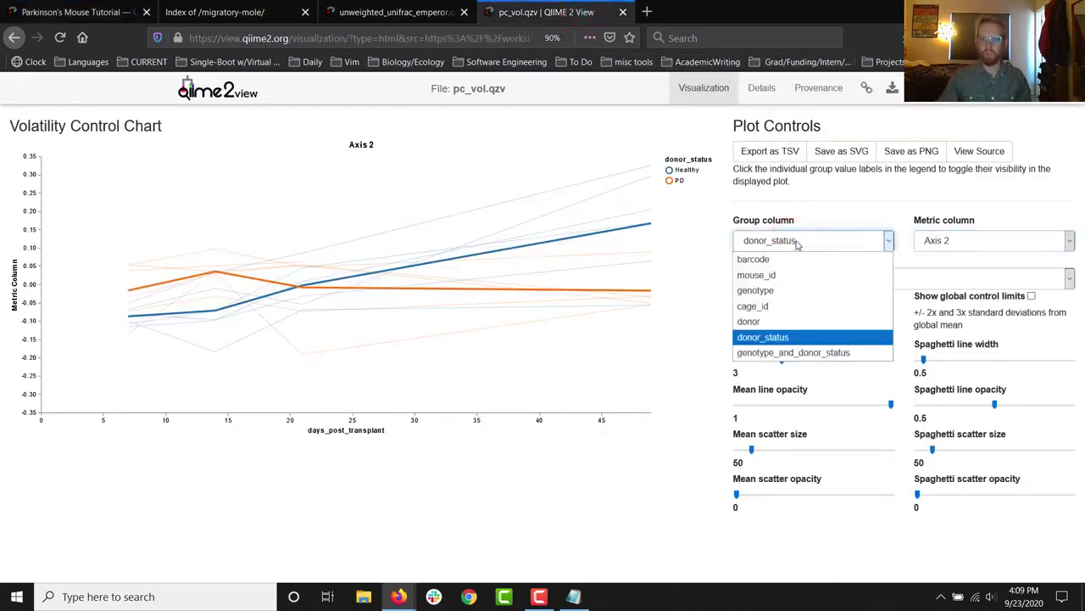
left_click(789, 306)
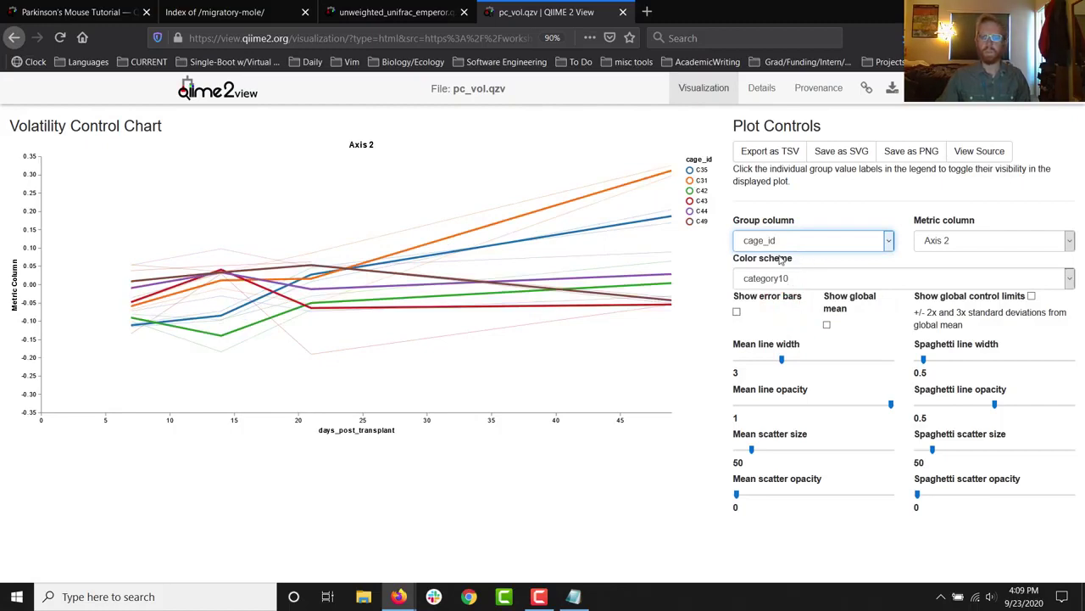
left_click(983, 242)
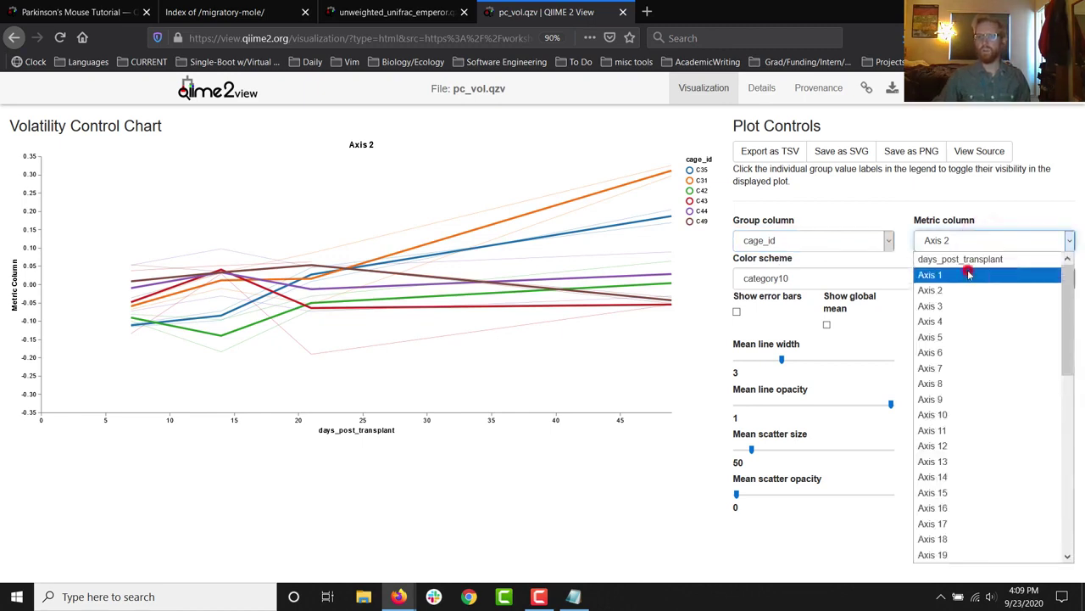
left_click(969, 274)
left_click(976, 237)
left_click(966, 290)
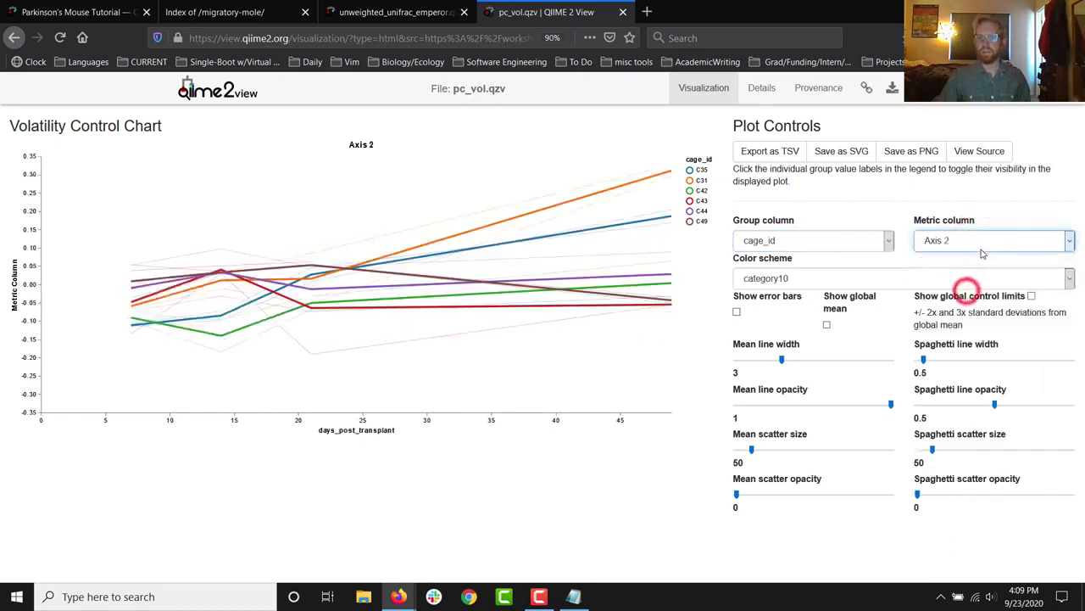
left_click(985, 241)
left_click(956, 306)
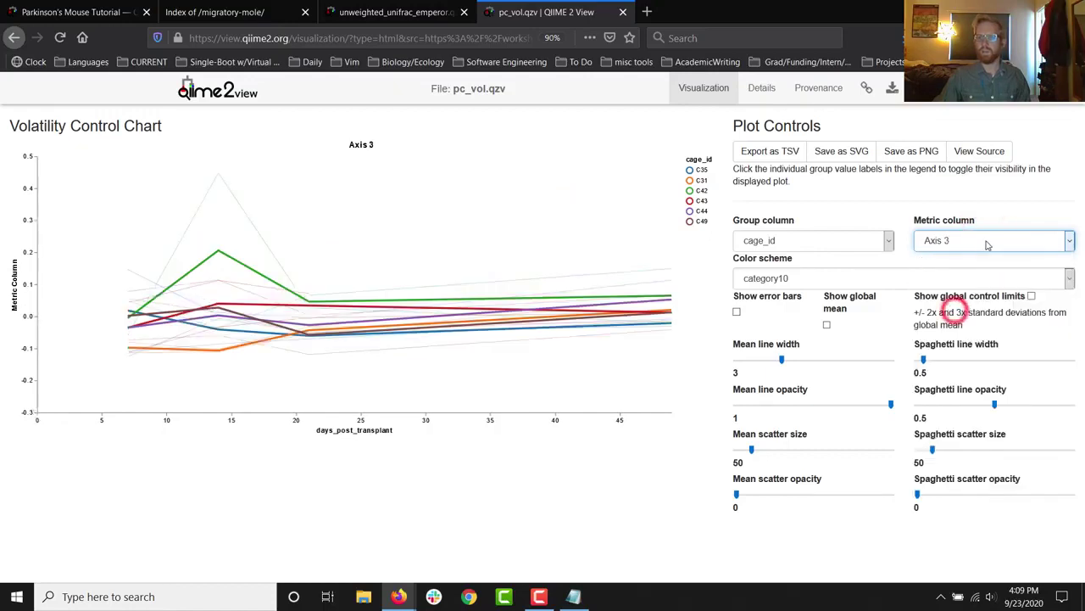
left_click(987, 242)
left_click(965, 276)
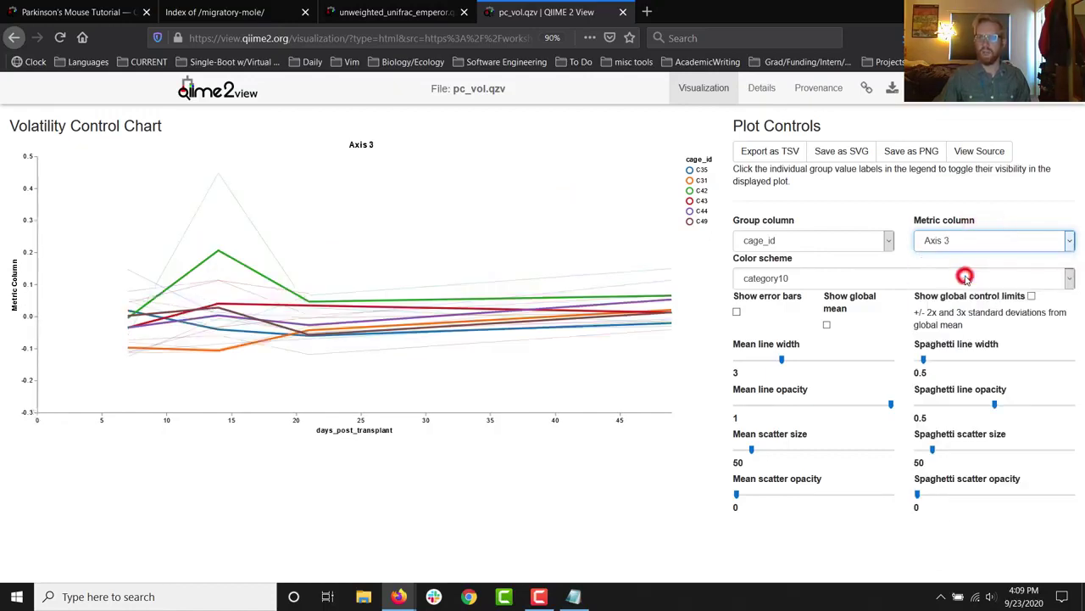
left_click(986, 239)
left_click(965, 290)
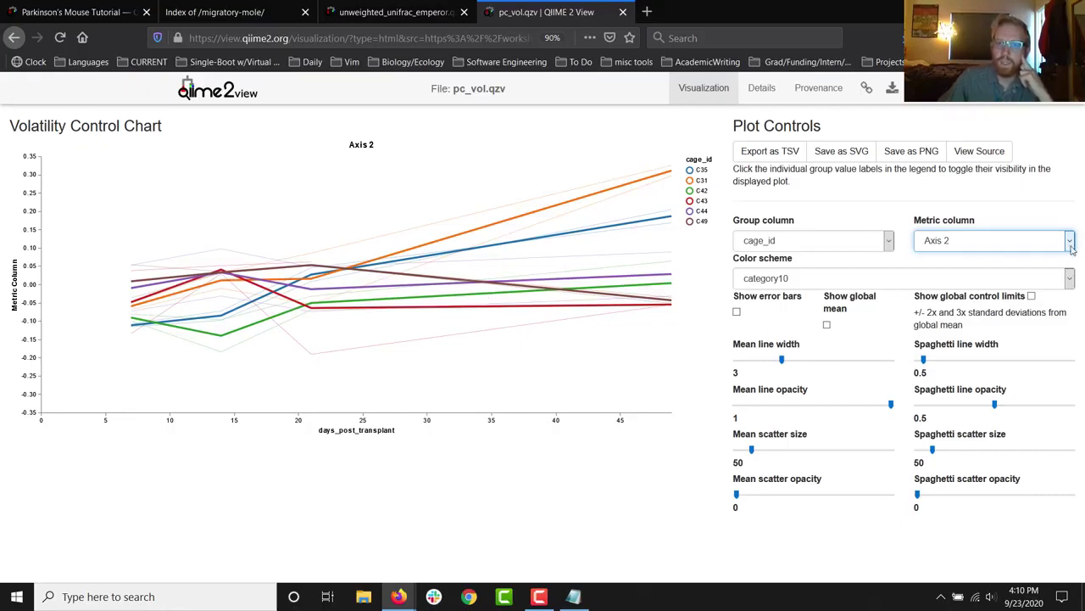
Review the metric choices and shrink the Mean line width to 0.1.
left_click(958, 244)
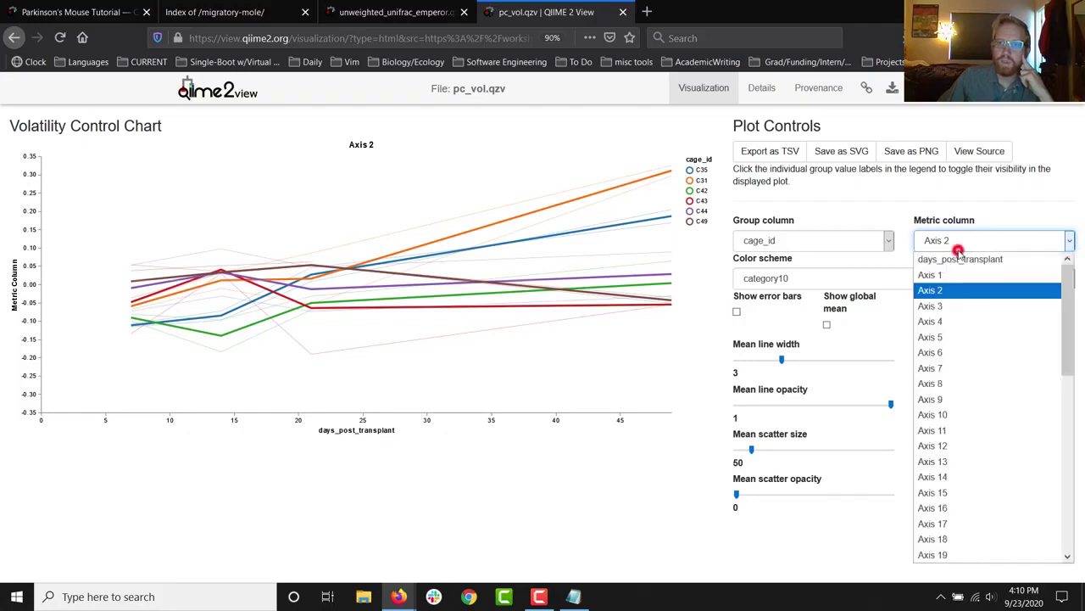
left_click(959, 293)
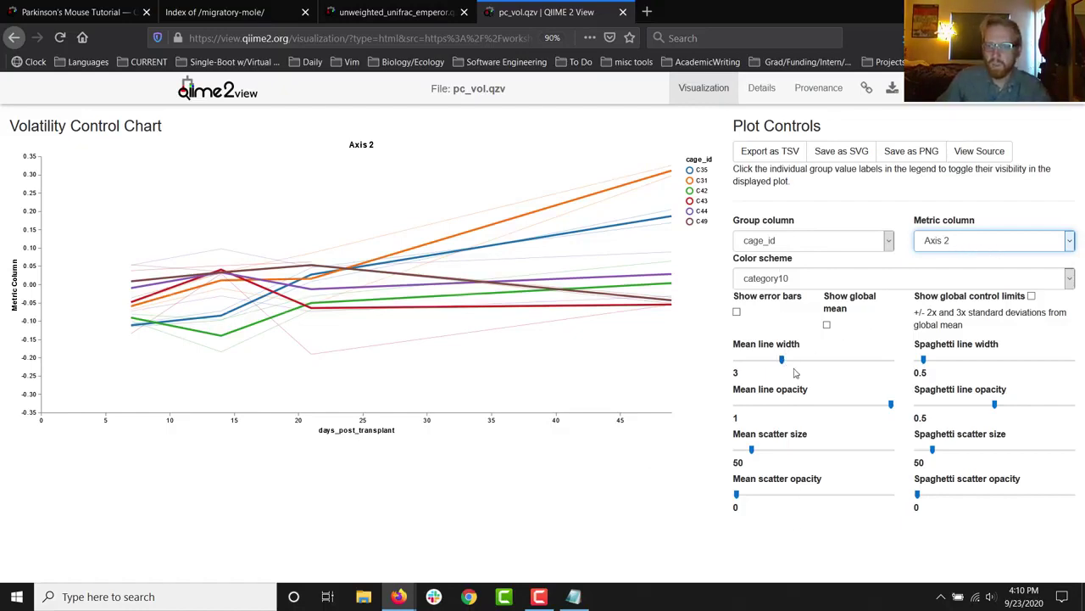
triple_click(739, 345)
triple_click(988, 344)
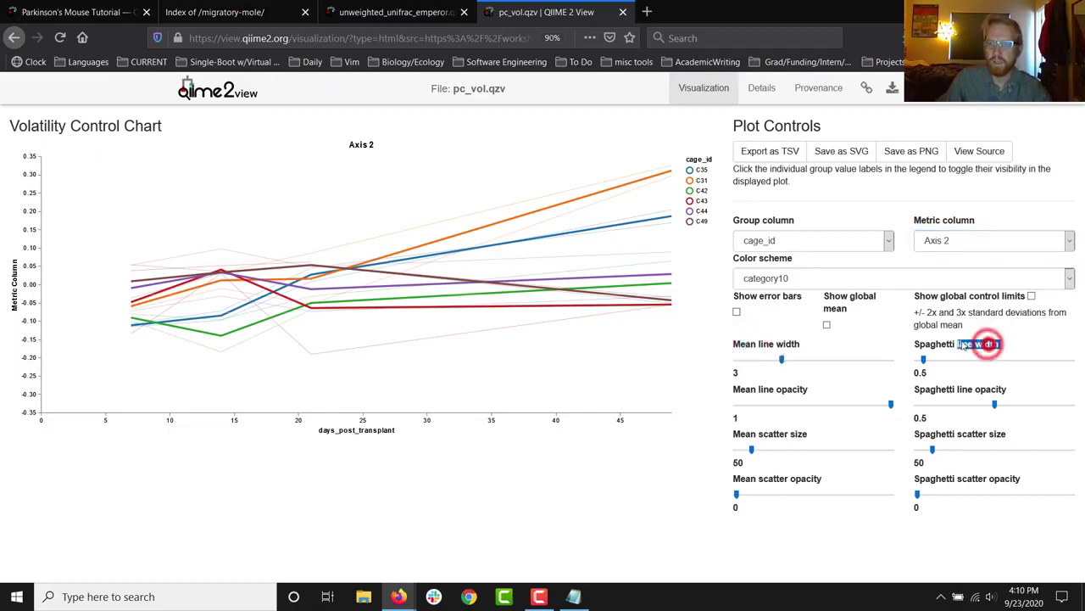
left_click(932, 345)
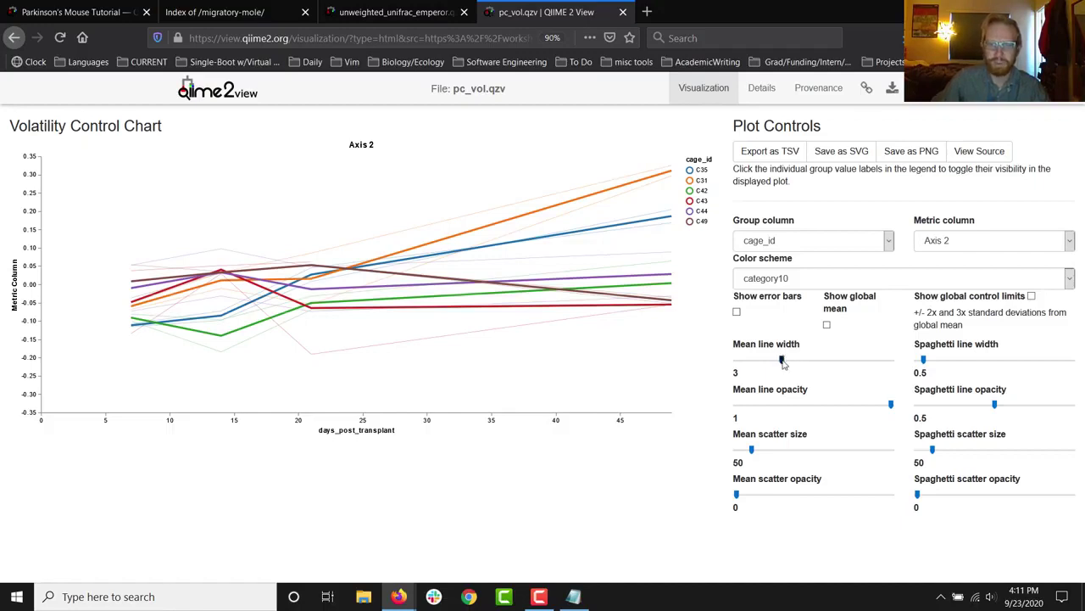
left_click_drag(782, 360, 818, 357)
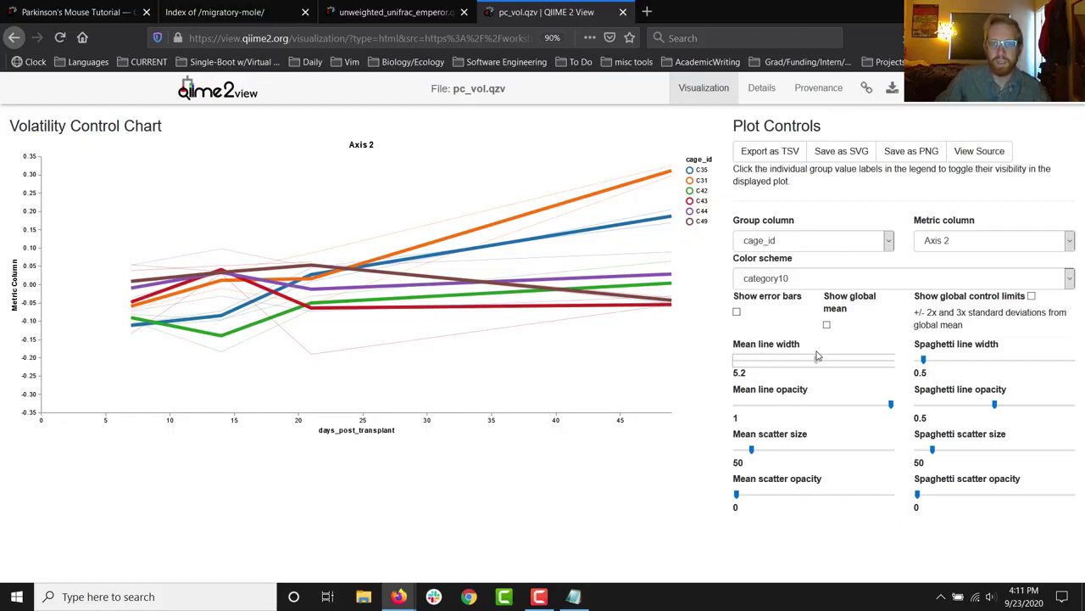
left_click_drag(819, 357, 736, 359)
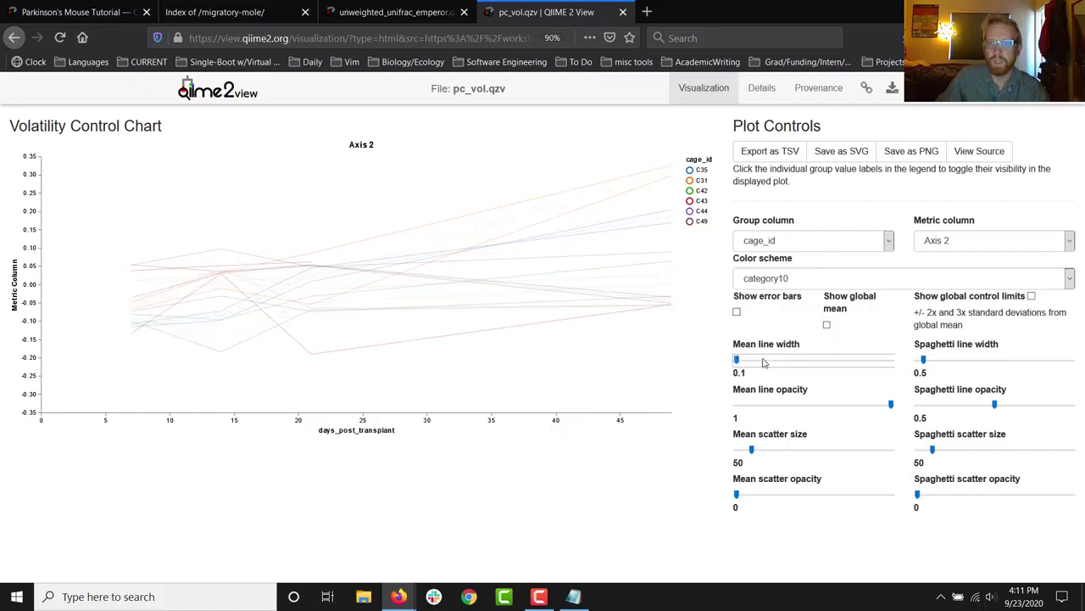
Set Spaghetti line width 3.8 and opacity 0.94, and Mean line opacity to 0.
right_click(924, 358)
left_click(923, 359)
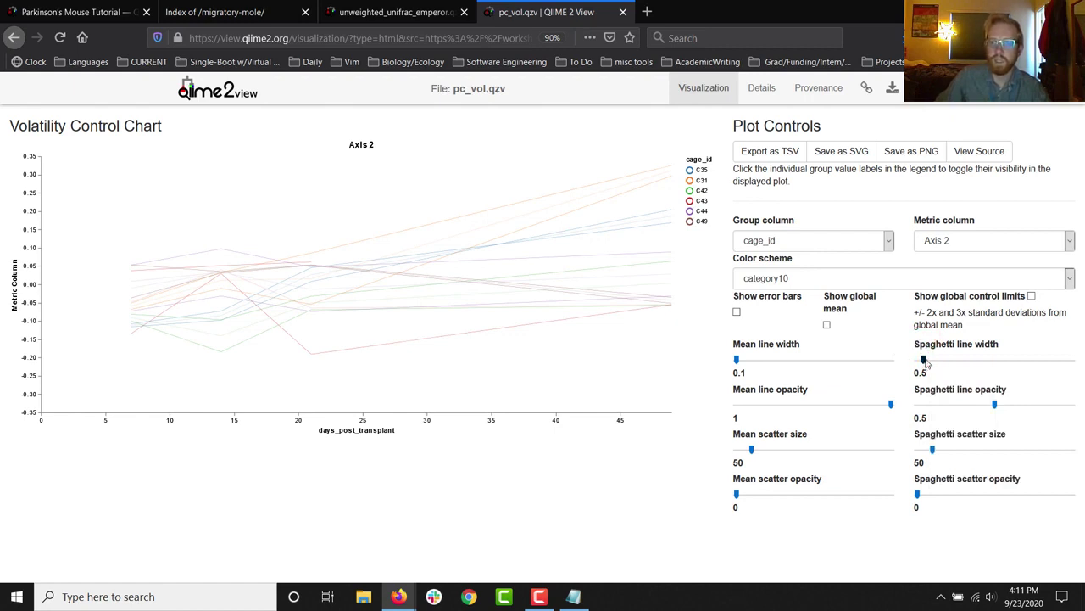
left_click_drag(925, 361, 975, 360)
left_click_drag(778, 361, 701, 361)
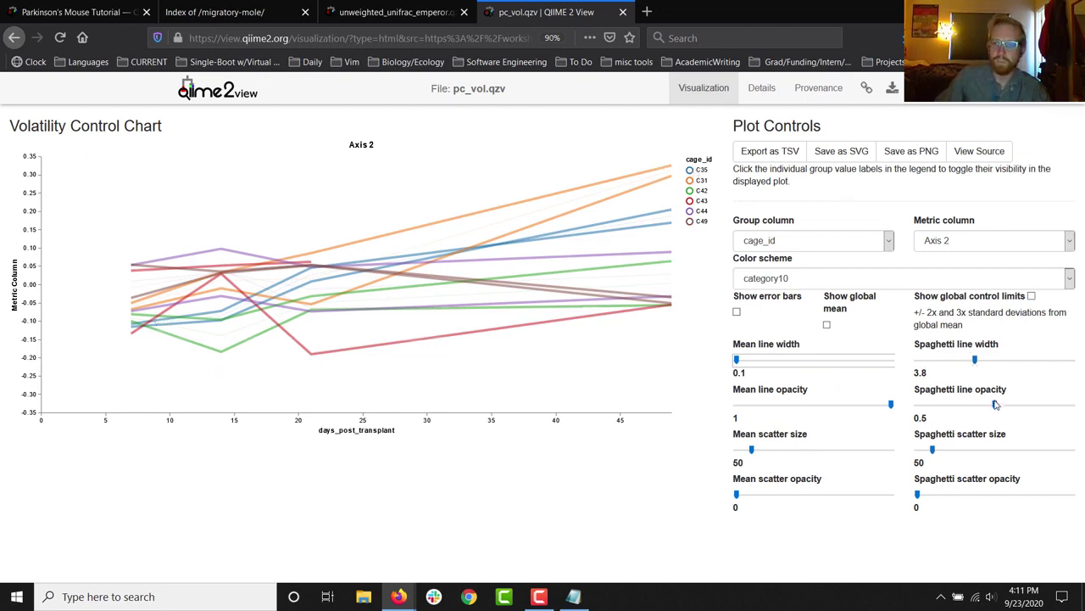
left_click_drag(995, 404, 1064, 406)
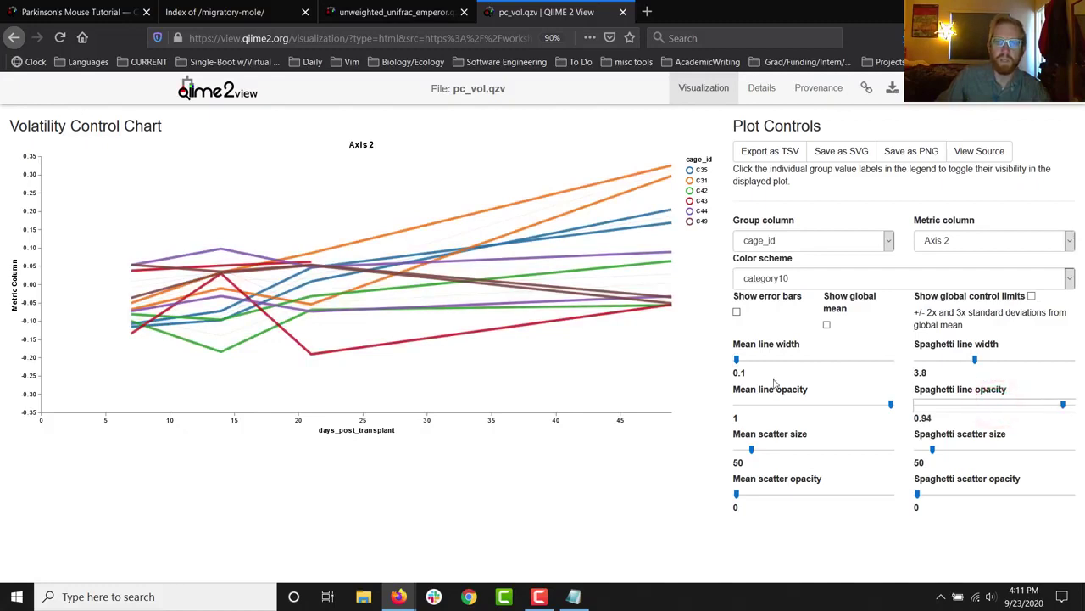
left_click_drag(855, 408, 736, 405)
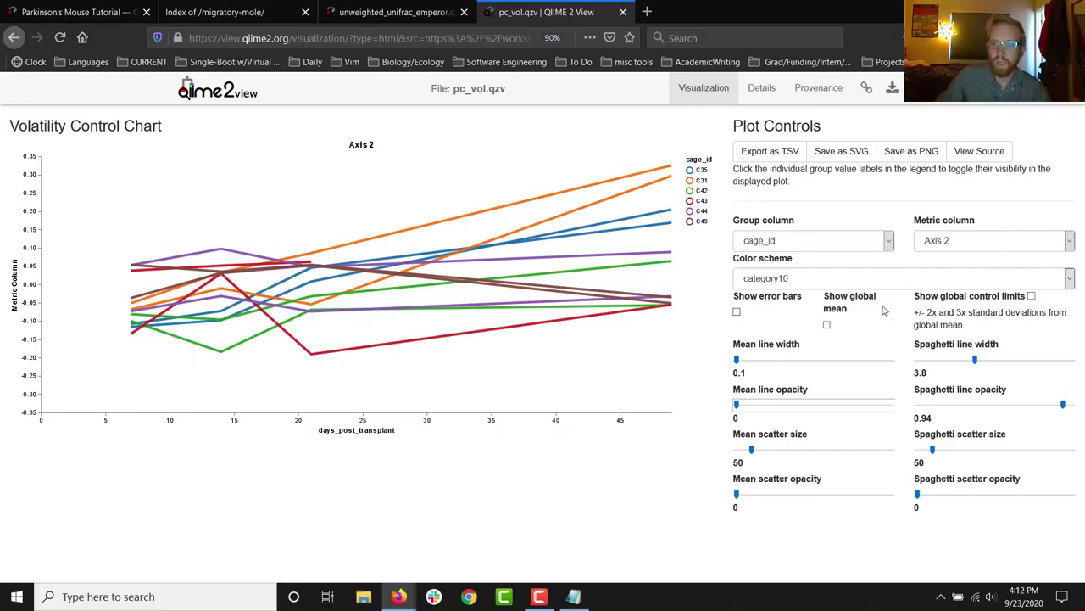
Briefly show error bars and the global mean line, then turn both off again.
left_click(737, 313)
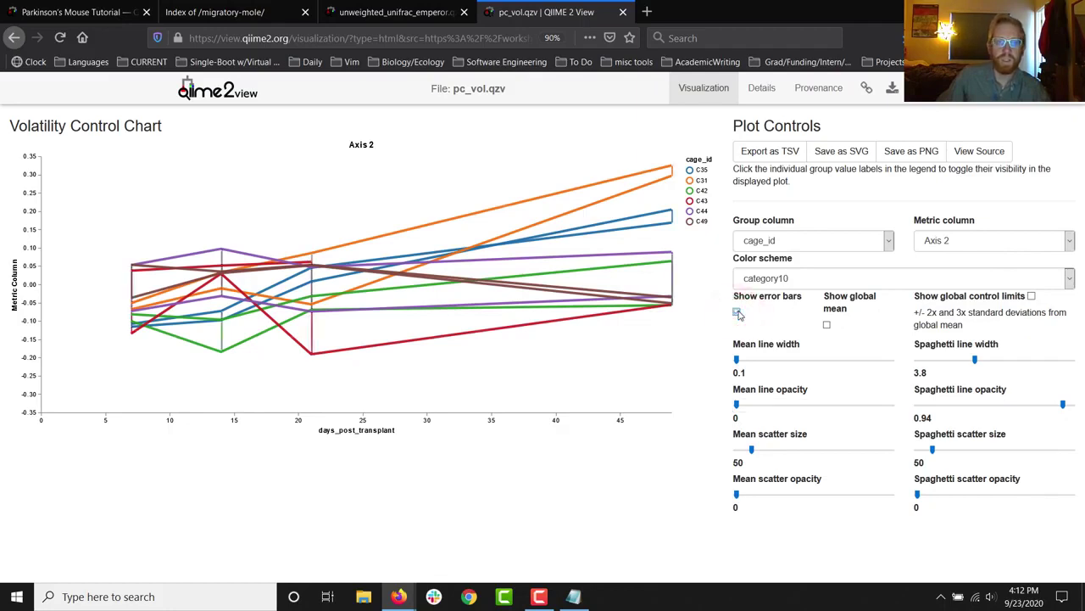
left_click(737, 312)
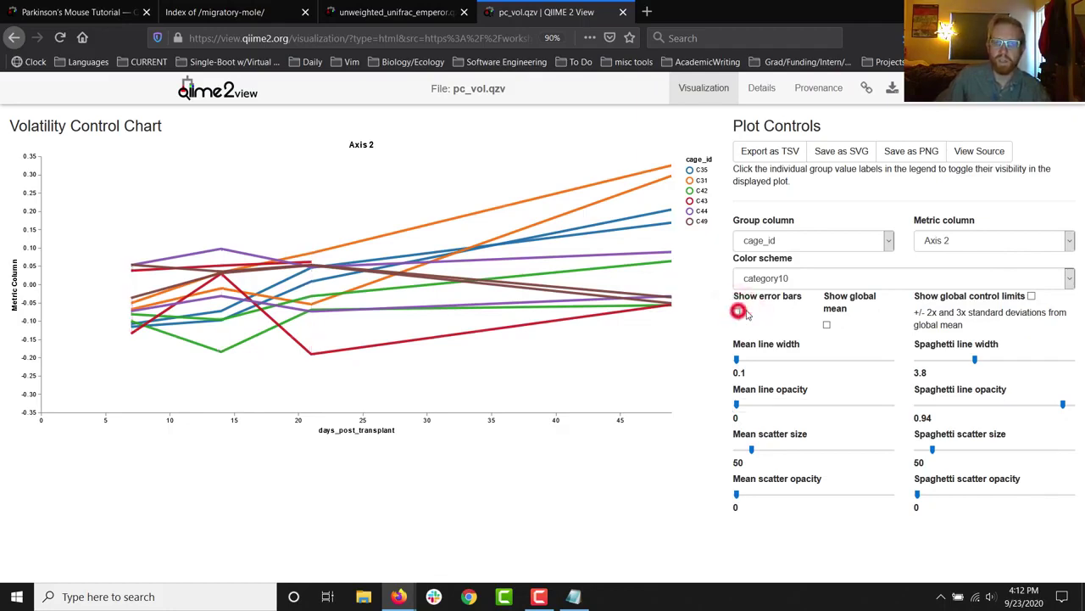
left_click(827, 325)
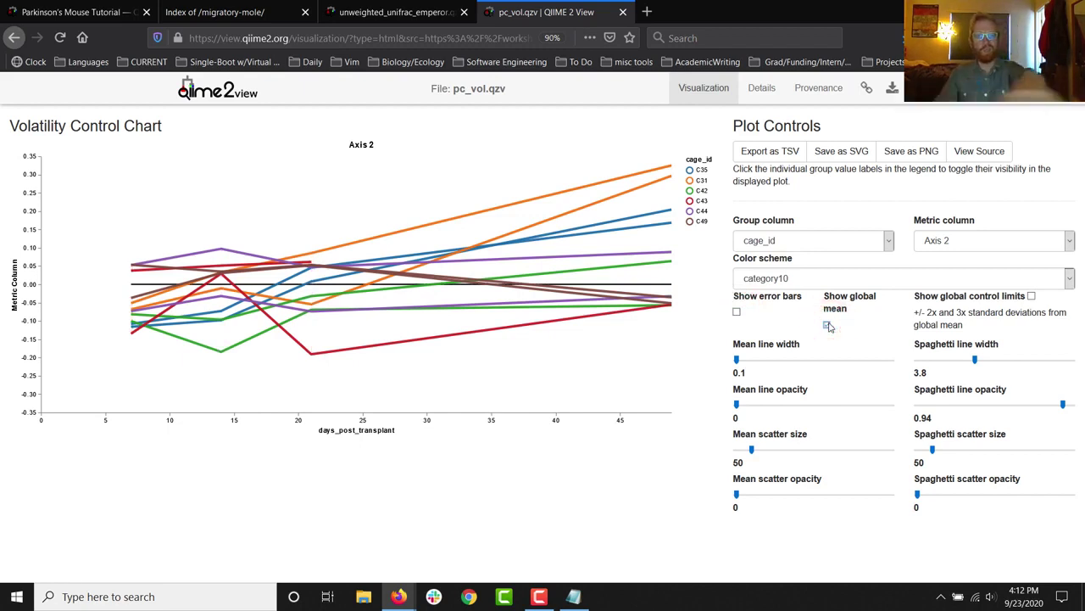
left_click(827, 324)
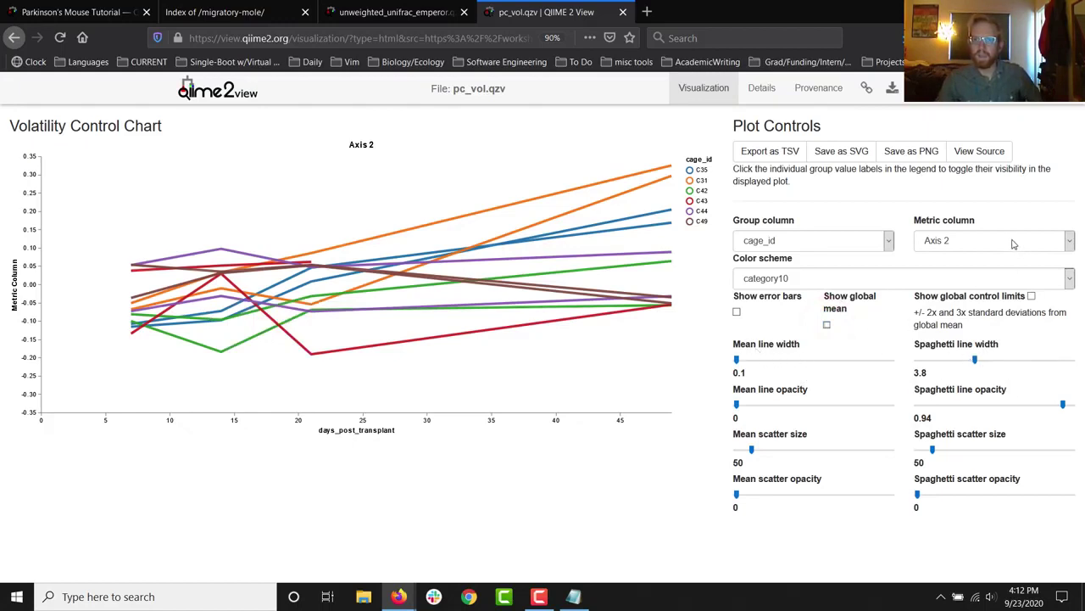
Compare Axis 1, return to Axis 2, and thin the Spaghetti lines to width 1.9.
left_click(965, 239)
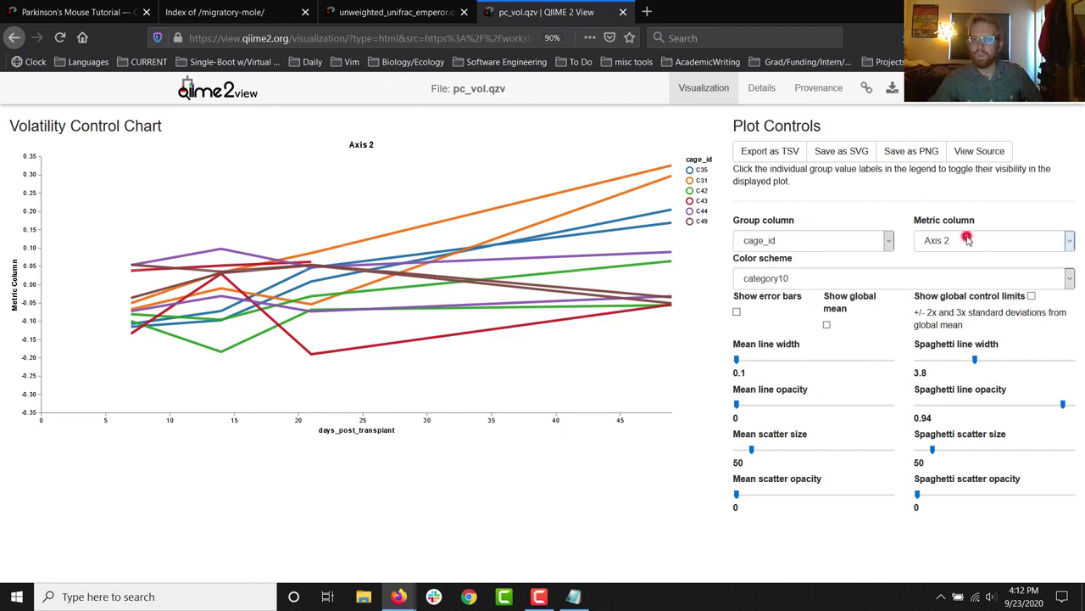
left_click(959, 273)
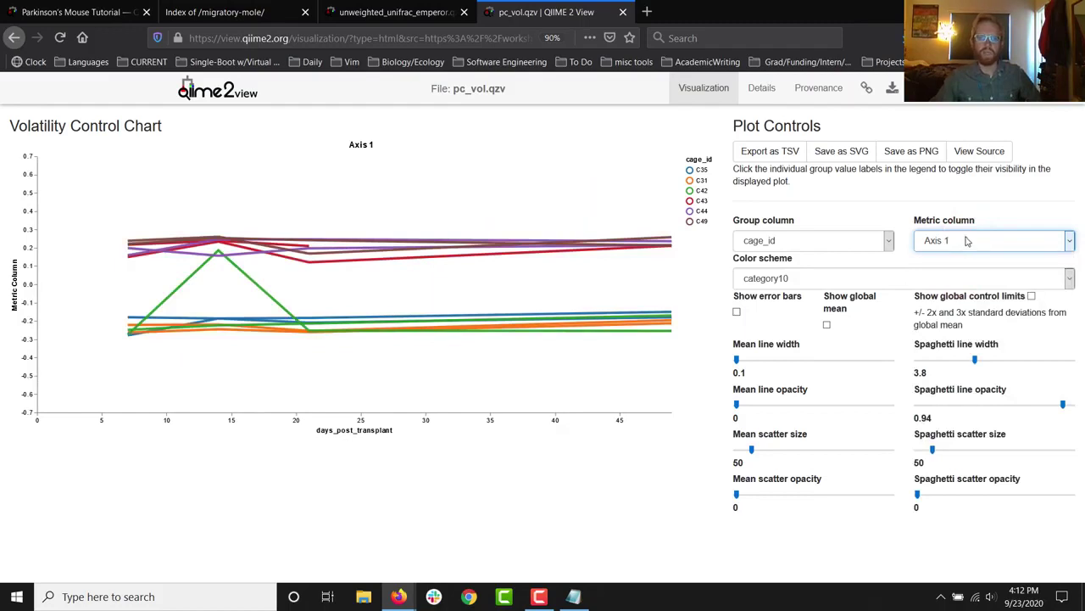
left_click(971, 241)
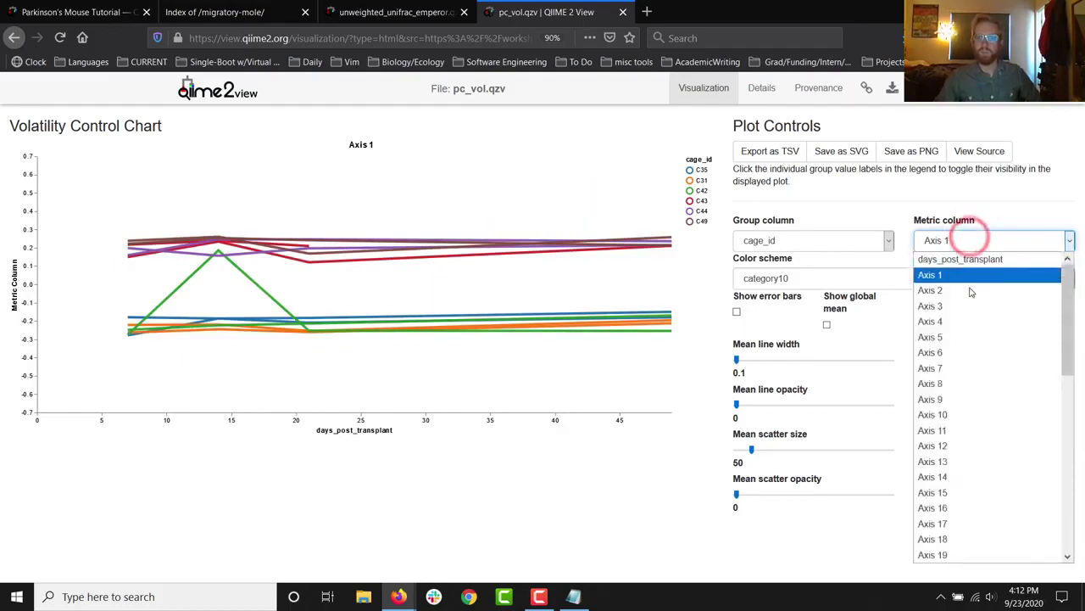
left_click(968, 291)
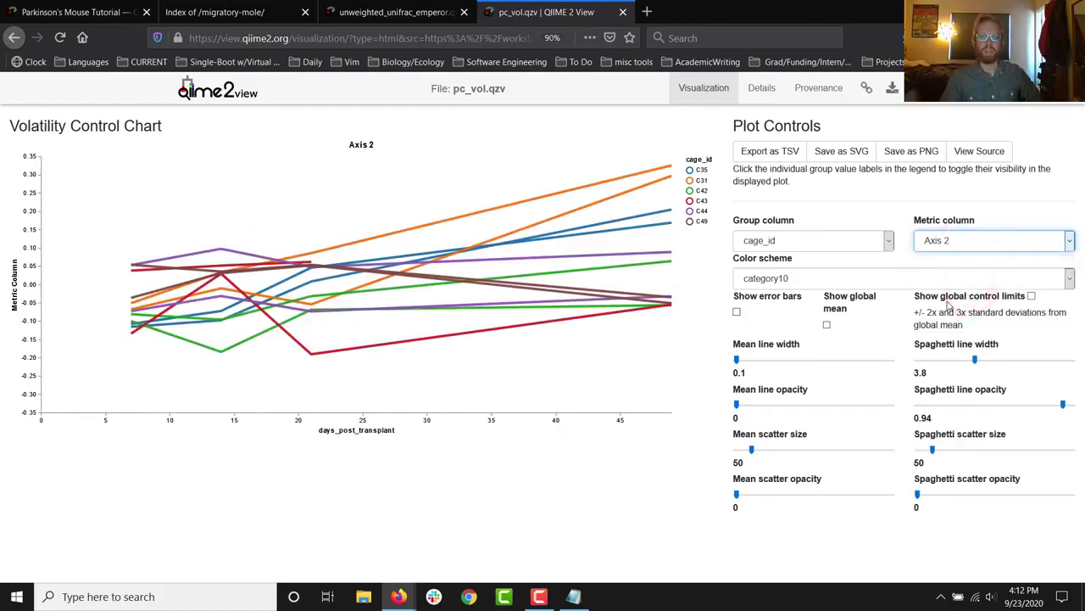
left_click_drag(967, 359, 945, 361)
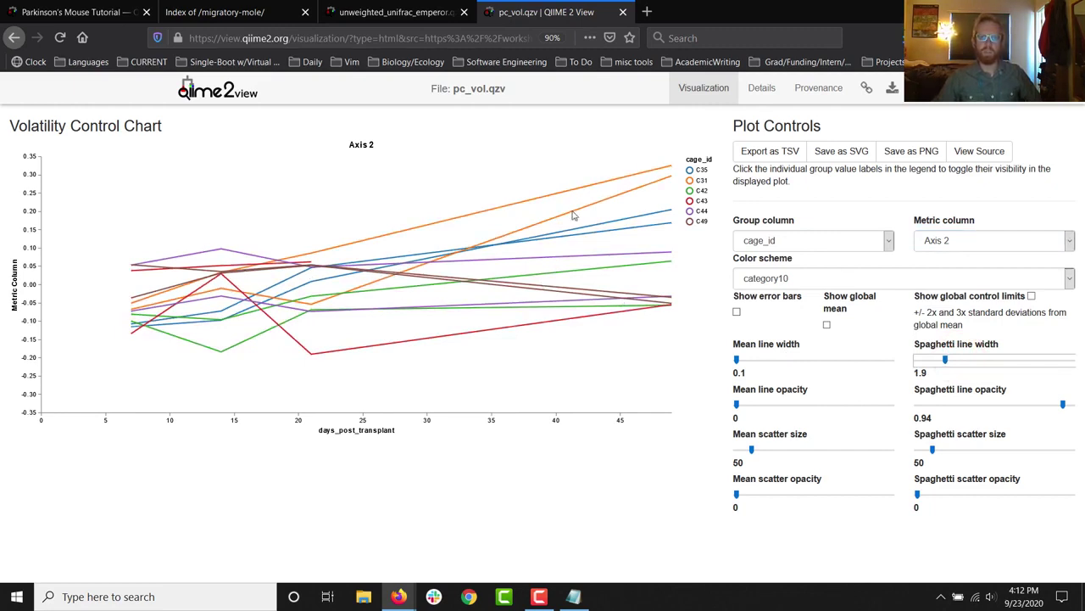
Isolate cages C35, C31 and C42 via the legend, restore all cages, then plot Axis 3.
left_click(703, 170)
left_click(704, 180)
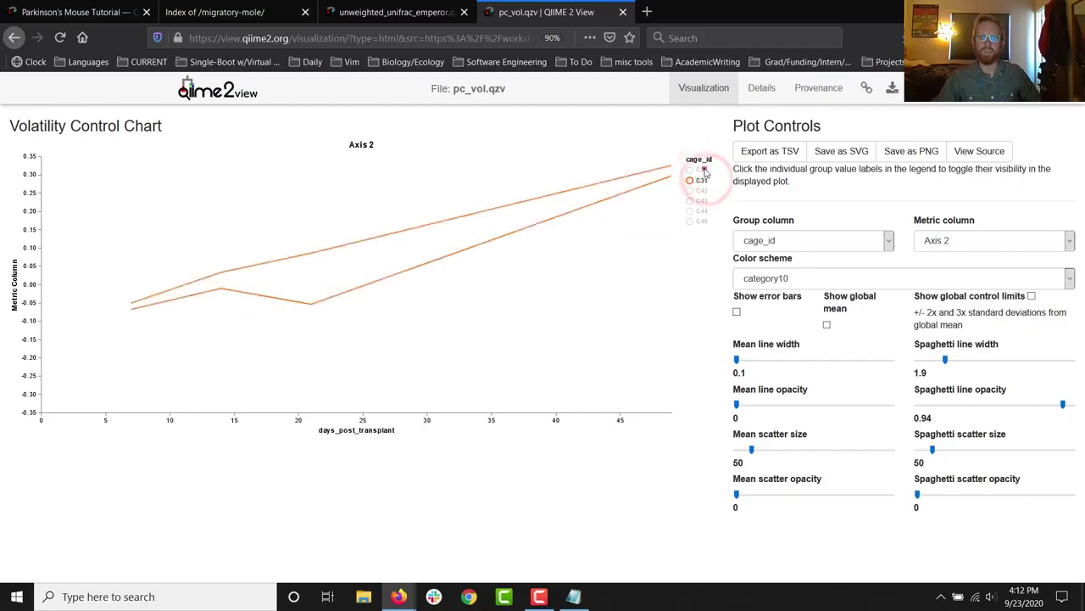
left_click(704, 171)
left_click(703, 180)
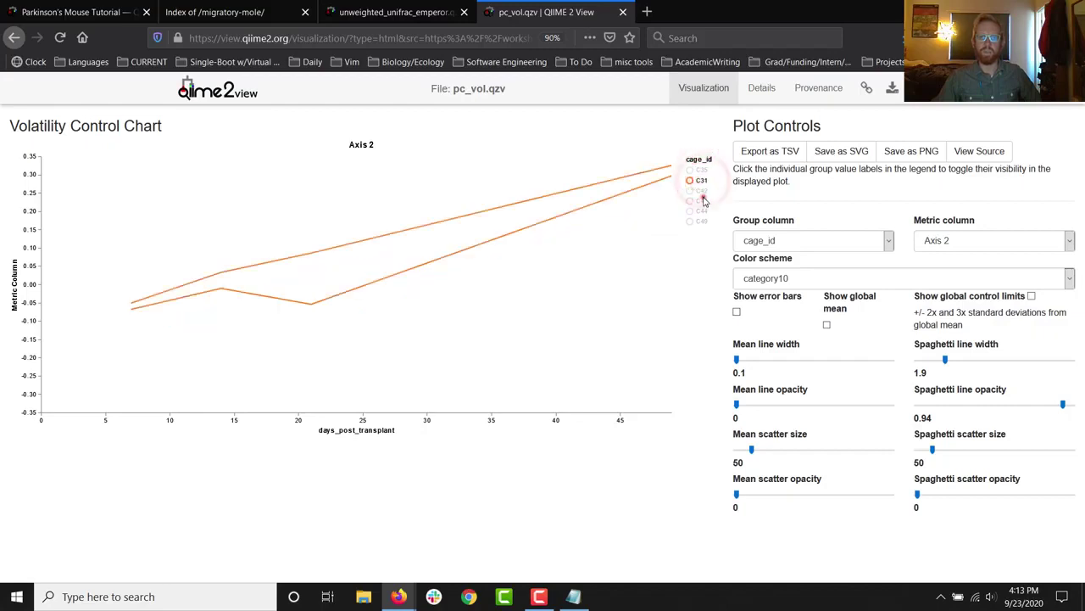
left_click(703, 192)
left_click(703, 190)
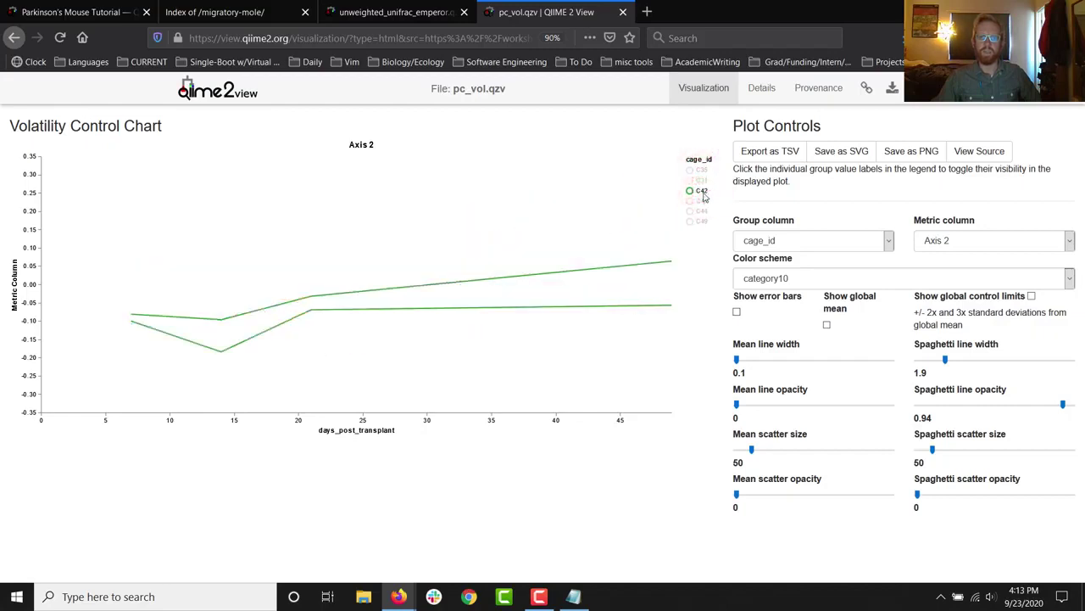
left_click(703, 202)
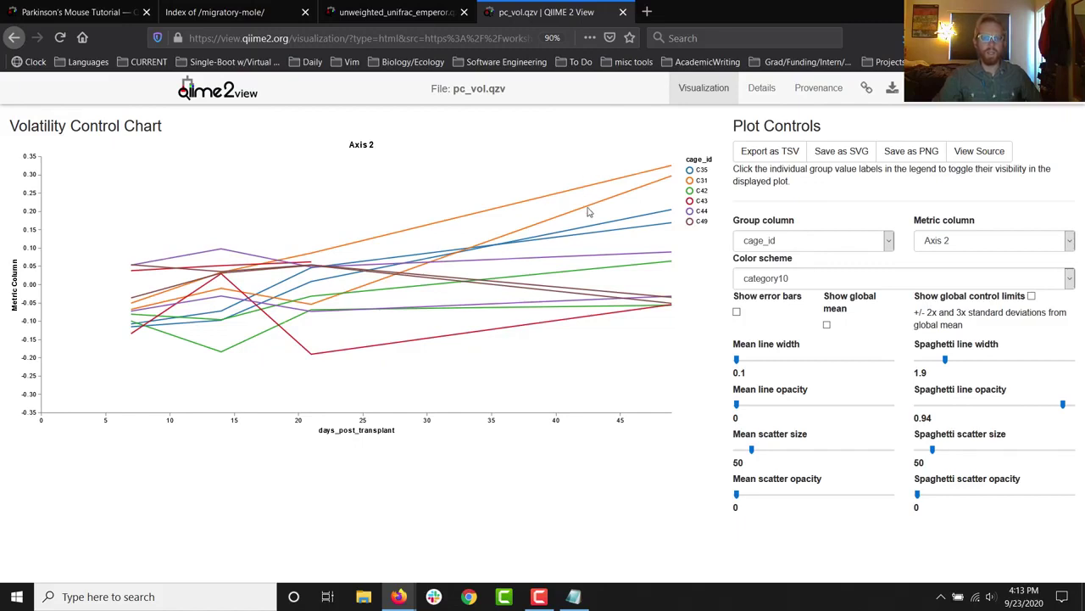
left_click(970, 240)
left_click(967, 307)
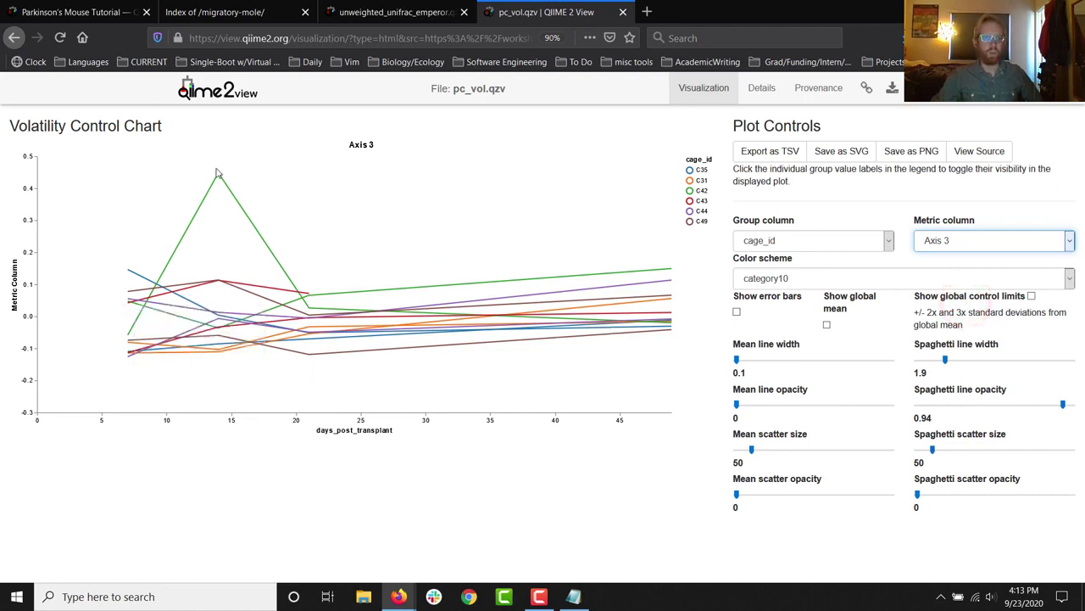
Check the C42 day-14 peak value and raise Spaghetti scatter opacity to 0.61.
mouse_move(218, 177)
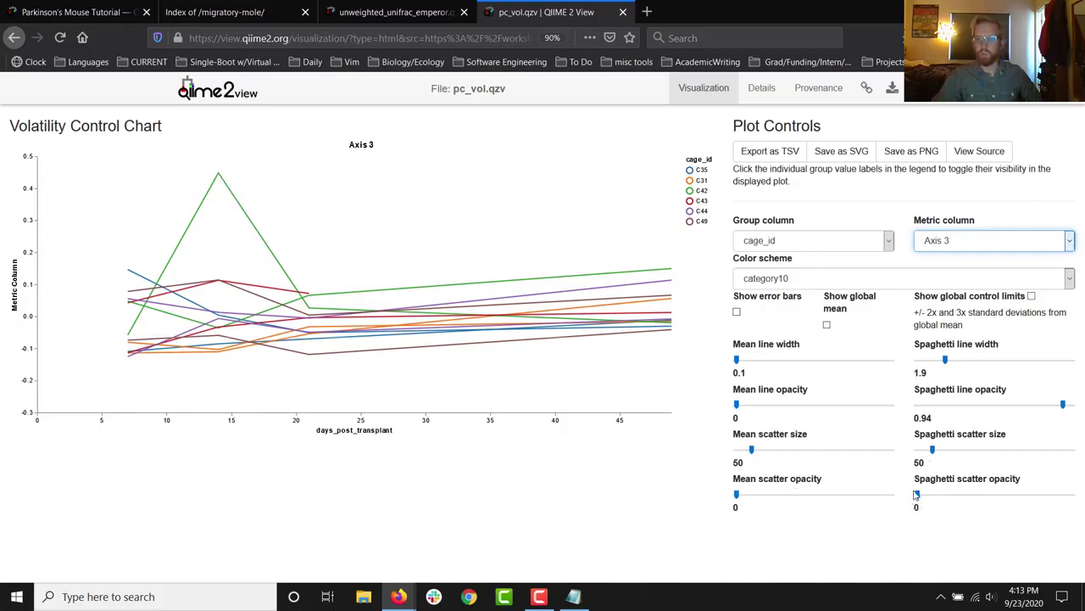
left_click_drag(923, 493, 1011, 494)
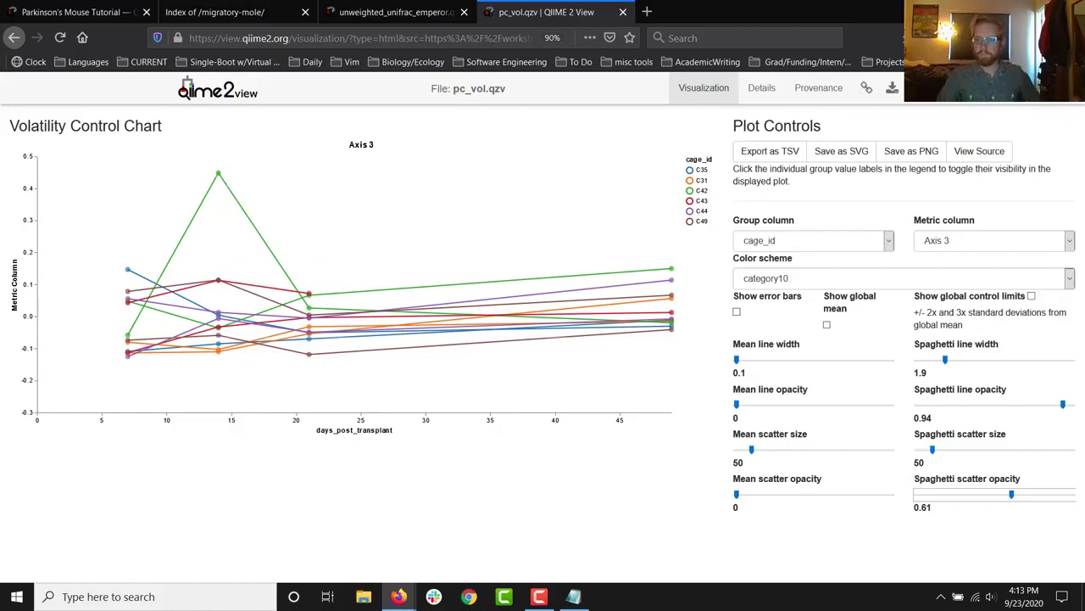
Switch the metric column to Axis 1 and read the value of a cage C44 point.
left_click(988, 241)
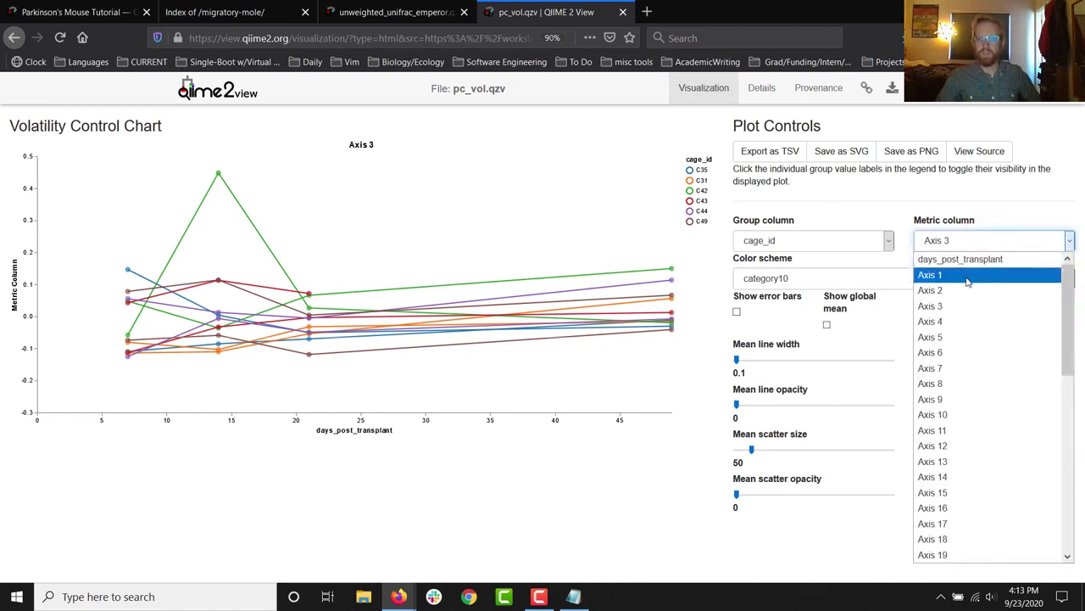
left_click(968, 277)
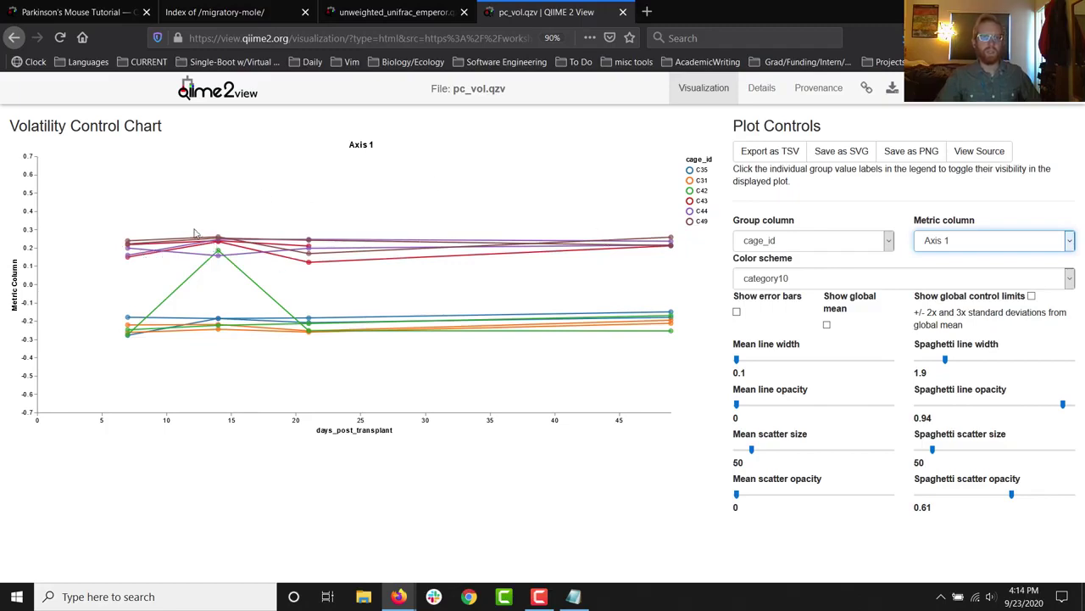
left_click(703, 237)
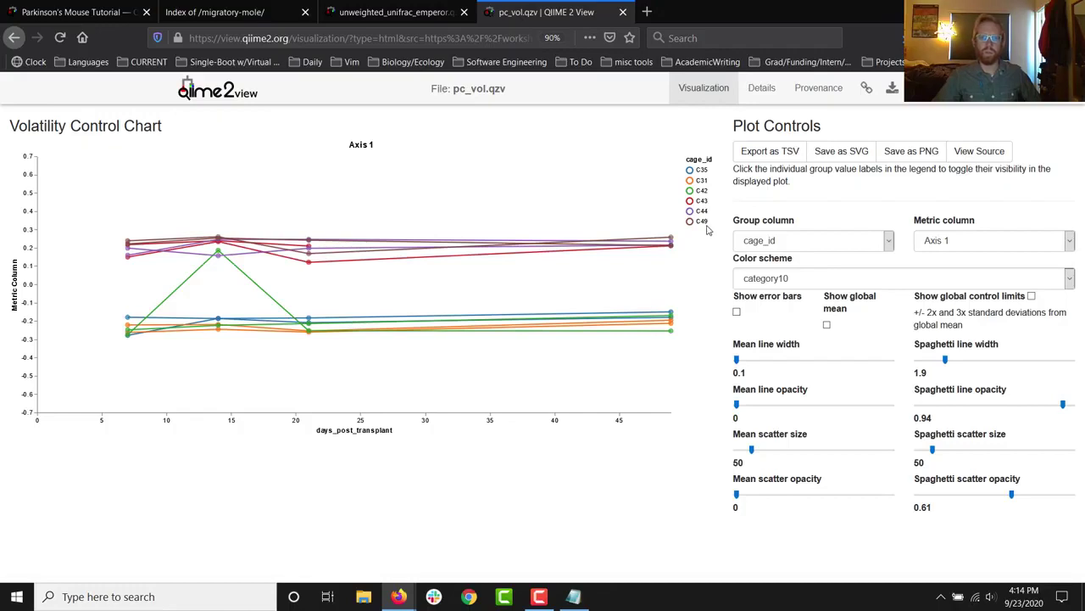
mouse_move(132, 253)
left_click(397, 11)
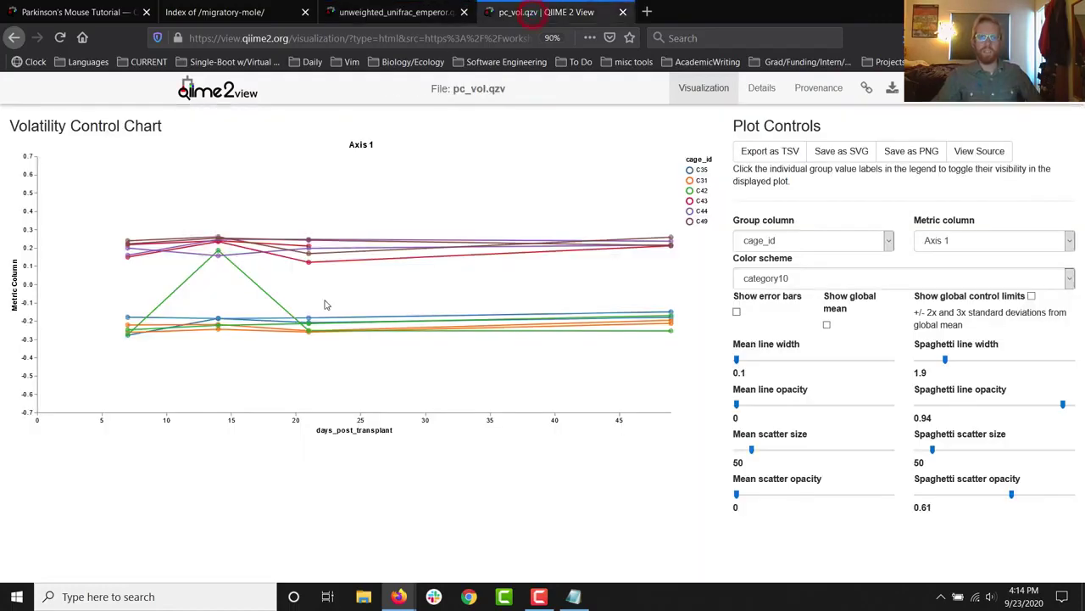
On the Emperor PCoA plot, colour the points by cage_id.
left_click(396, 12)
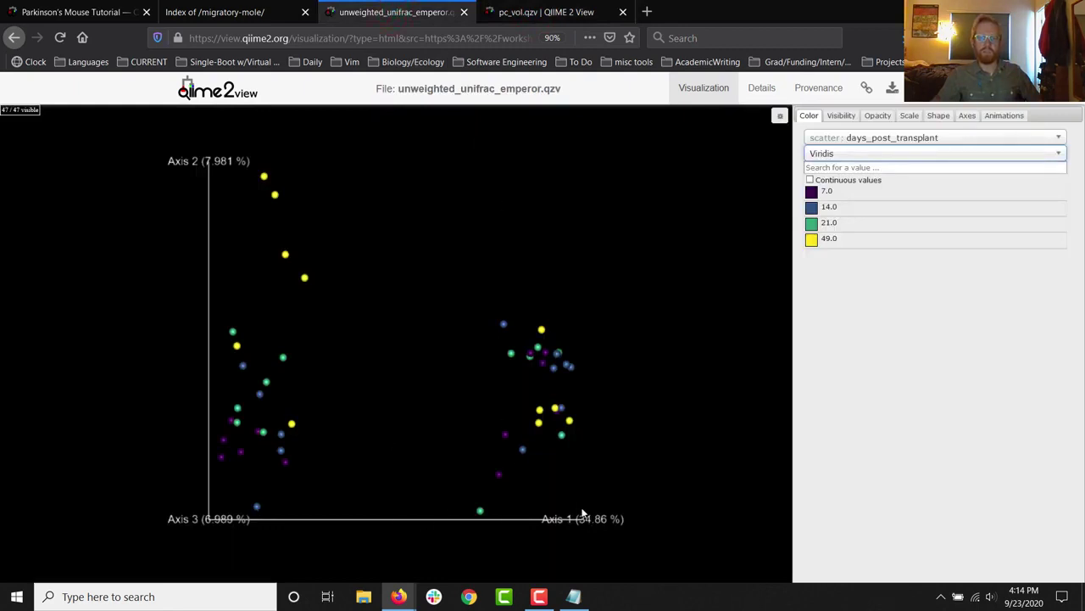
left_click(909, 139)
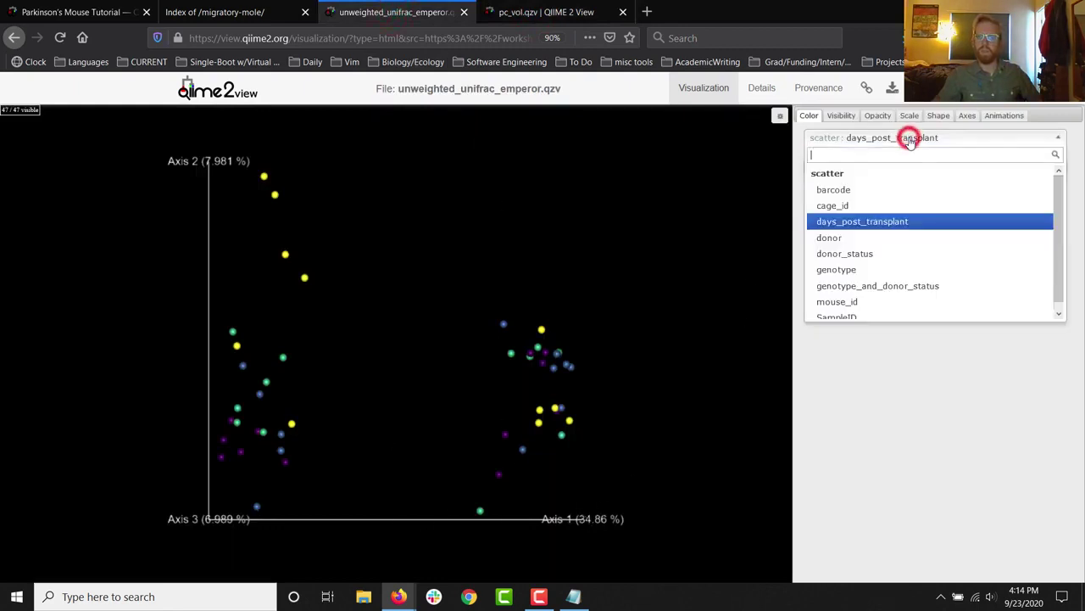
left_click(908, 139)
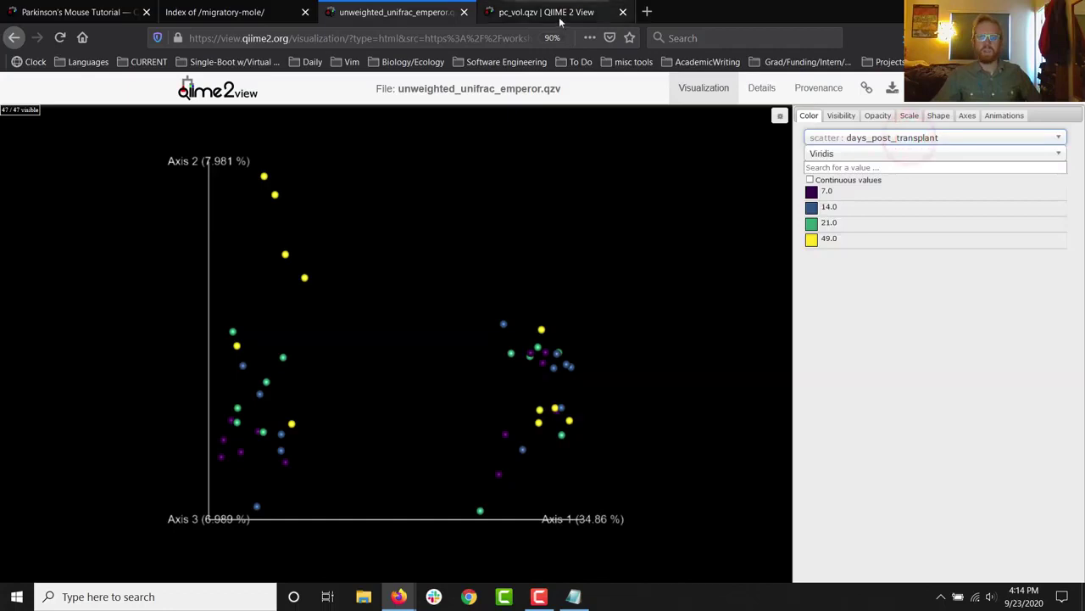
left_click(876, 139)
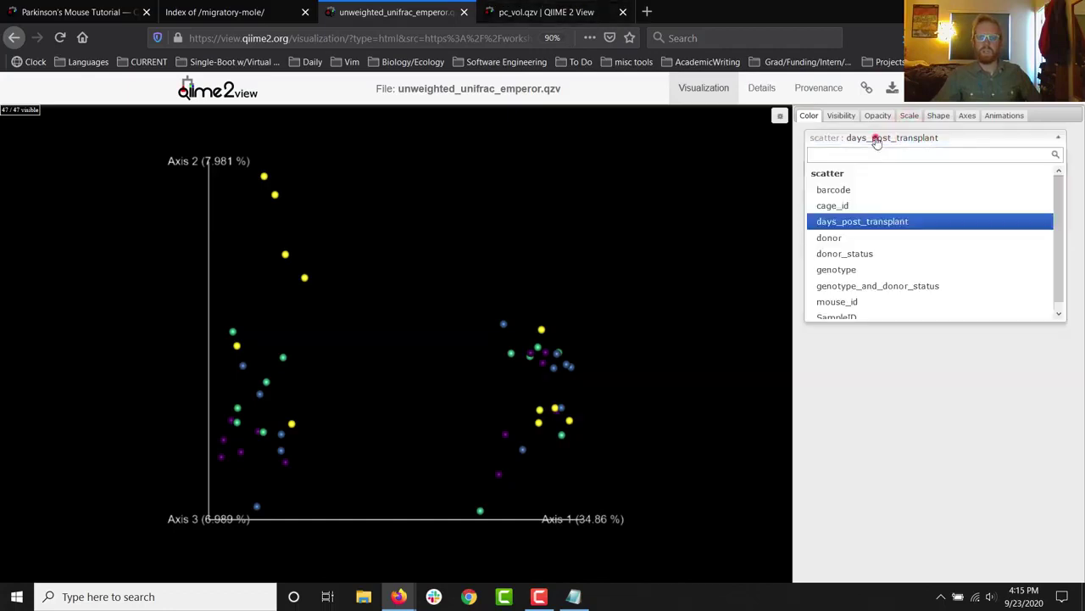
left_click(870, 206)
Apply the Classic QIIME Colors map, recolour by donor, then return to pc_vol.qzv.
left_click(887, 151)
scroll(916, 231, "up", 5)
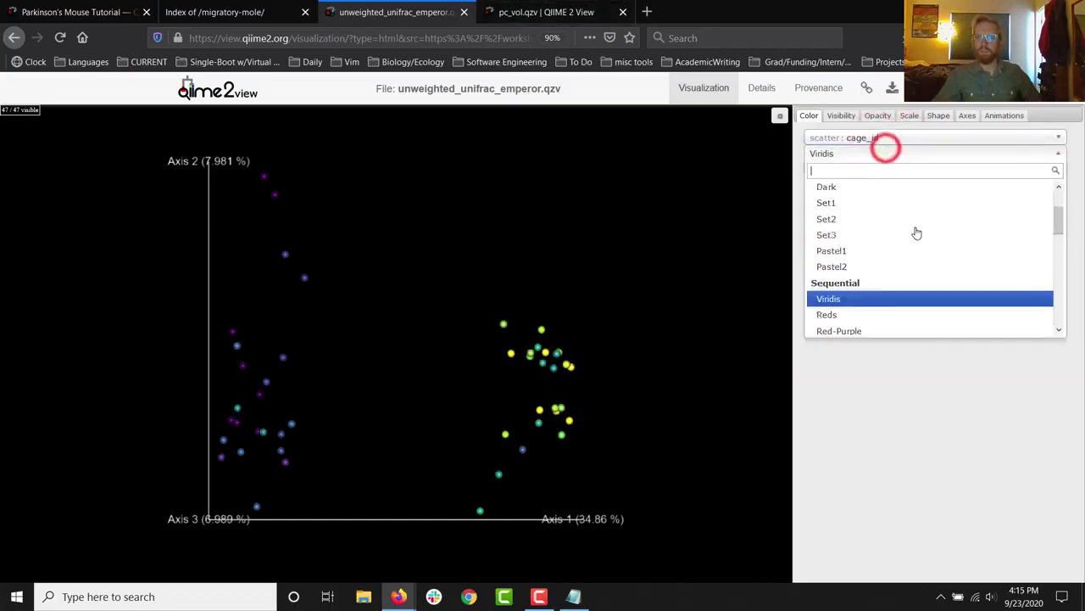
left_click(915, 210)
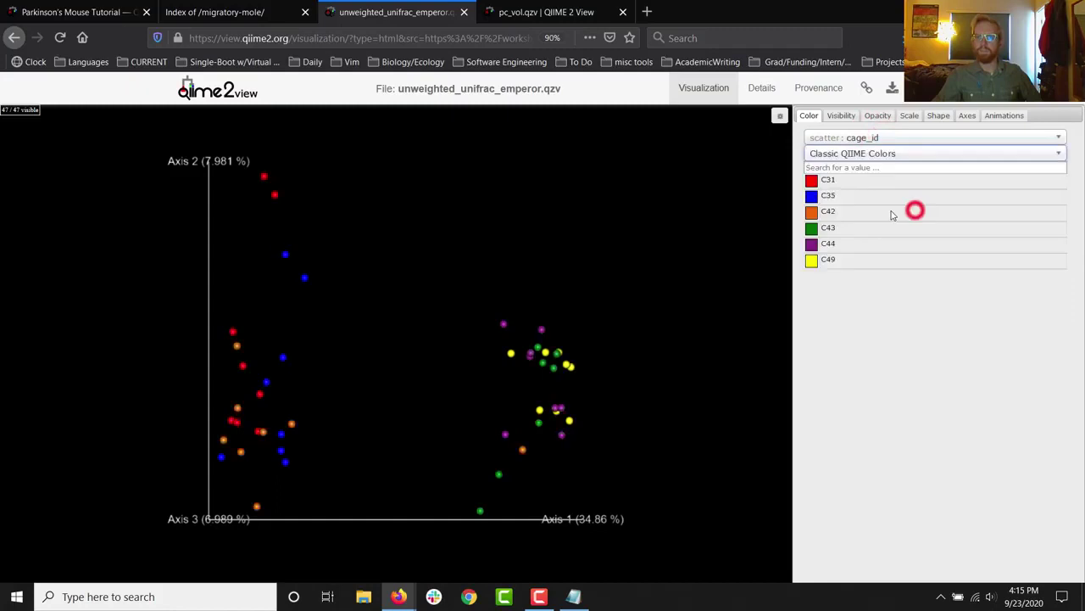
left_click(856, 139)
left_click(845, 236)
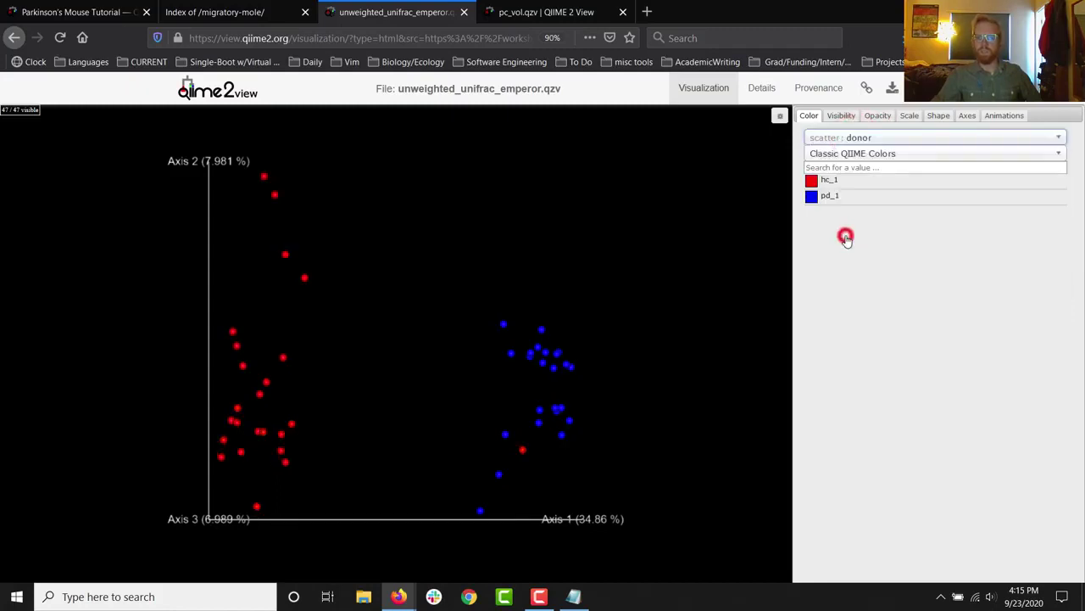
left_click(526, 13)
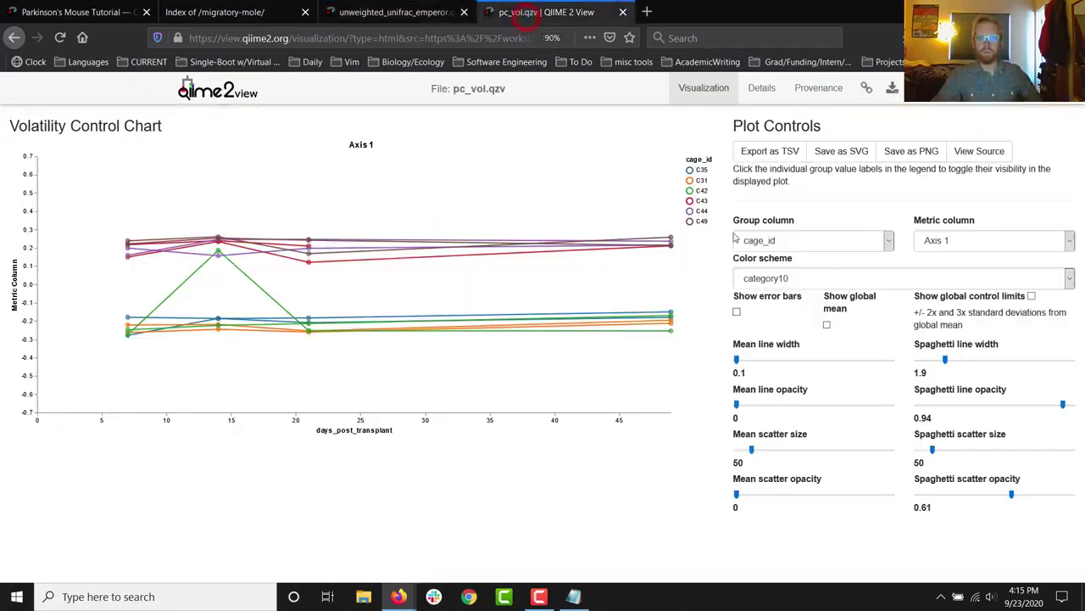
left_click(788, 244)
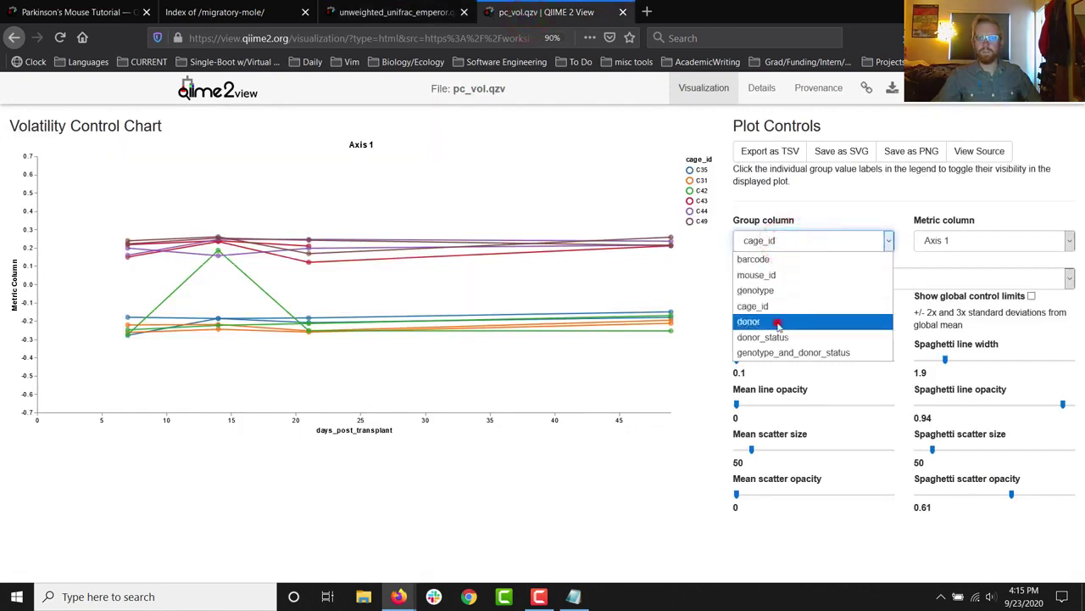
left_click(777, 323)
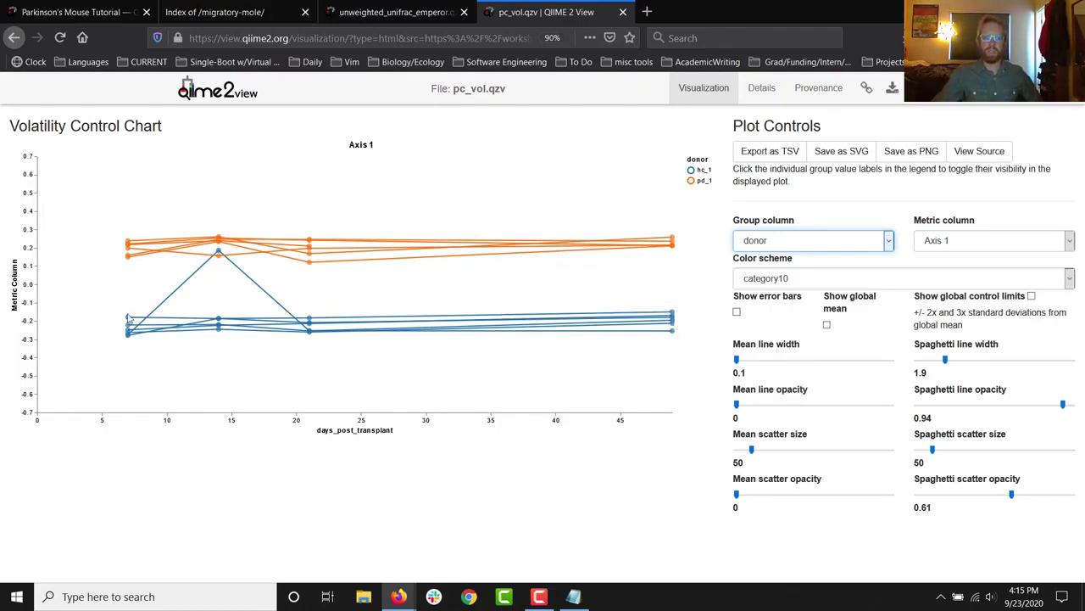
left_click(771, 243)
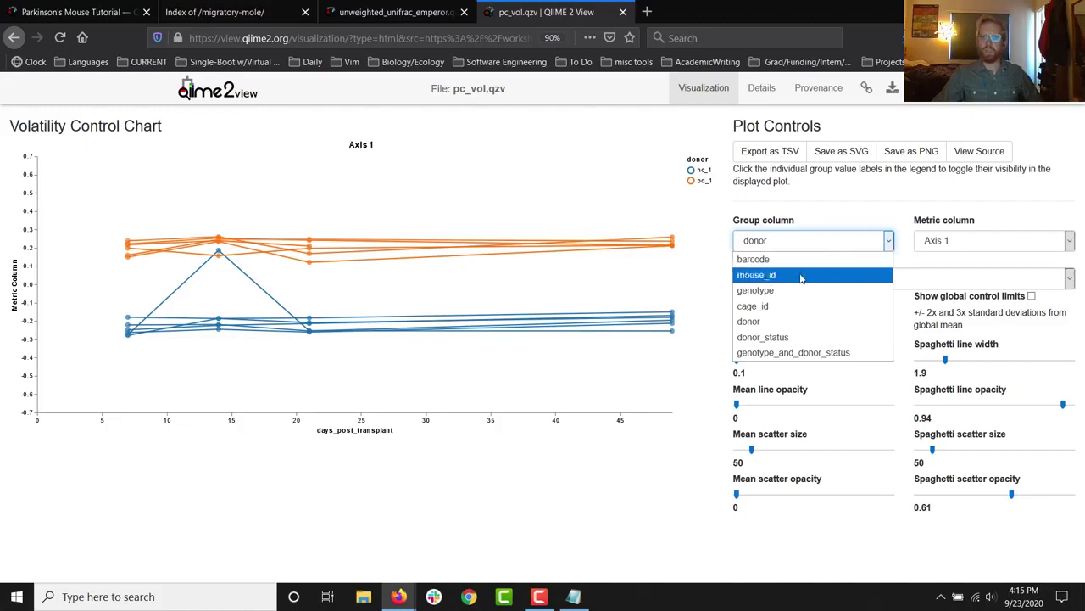
left_click(795, 306)
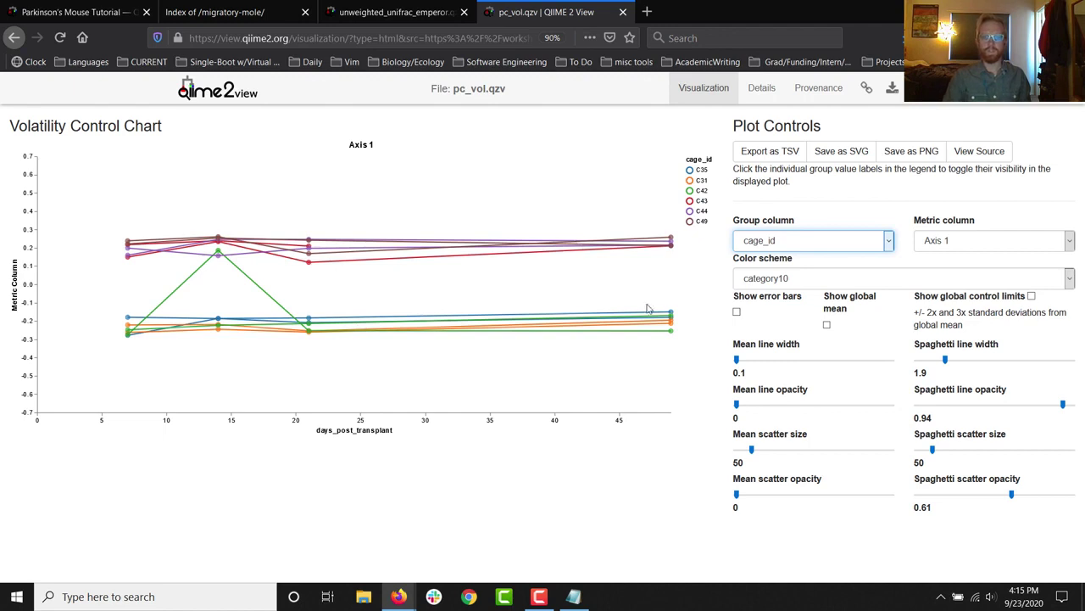
left_click(819, 242)
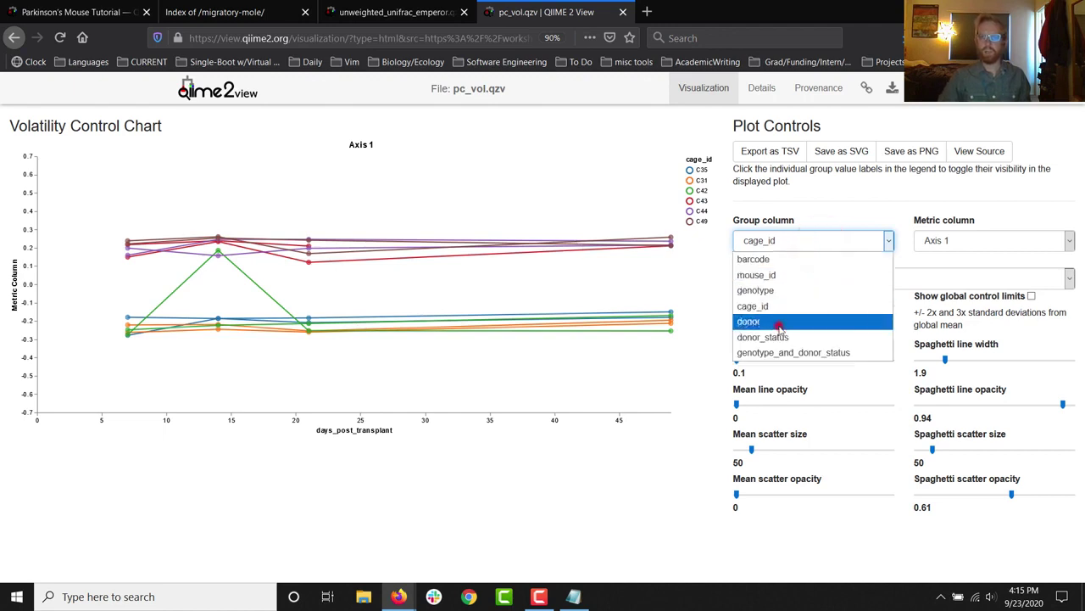
left_click(780, 322)
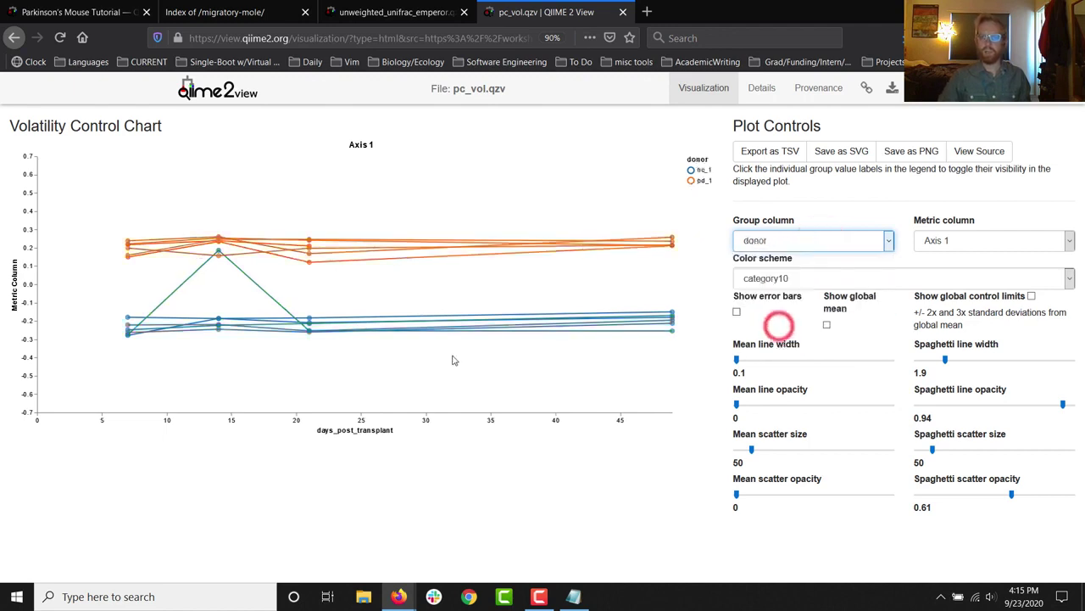
left_click(691, 170)
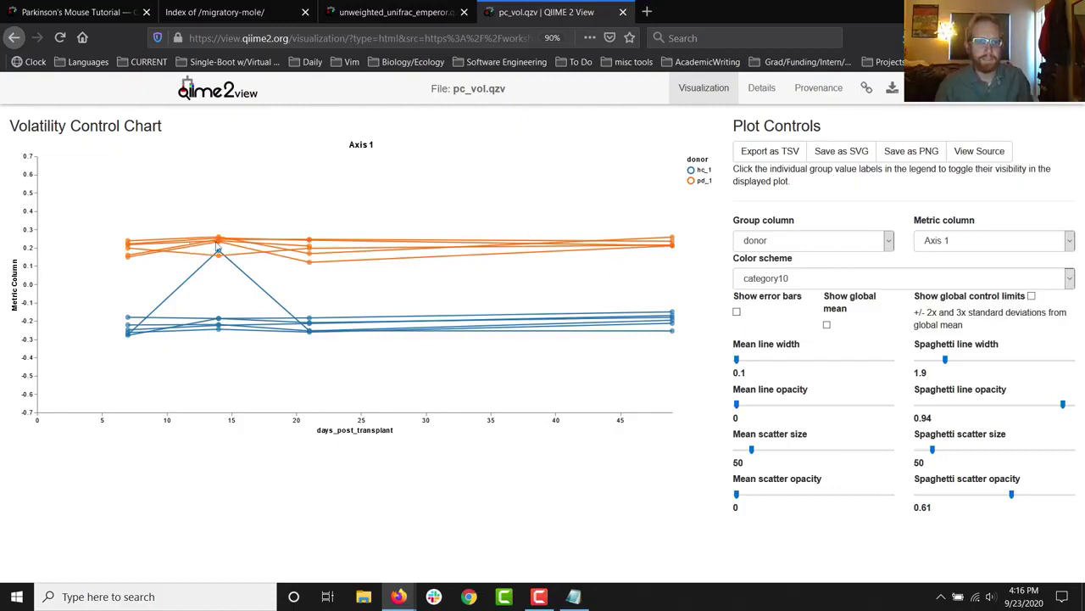
left_click(691, 270)
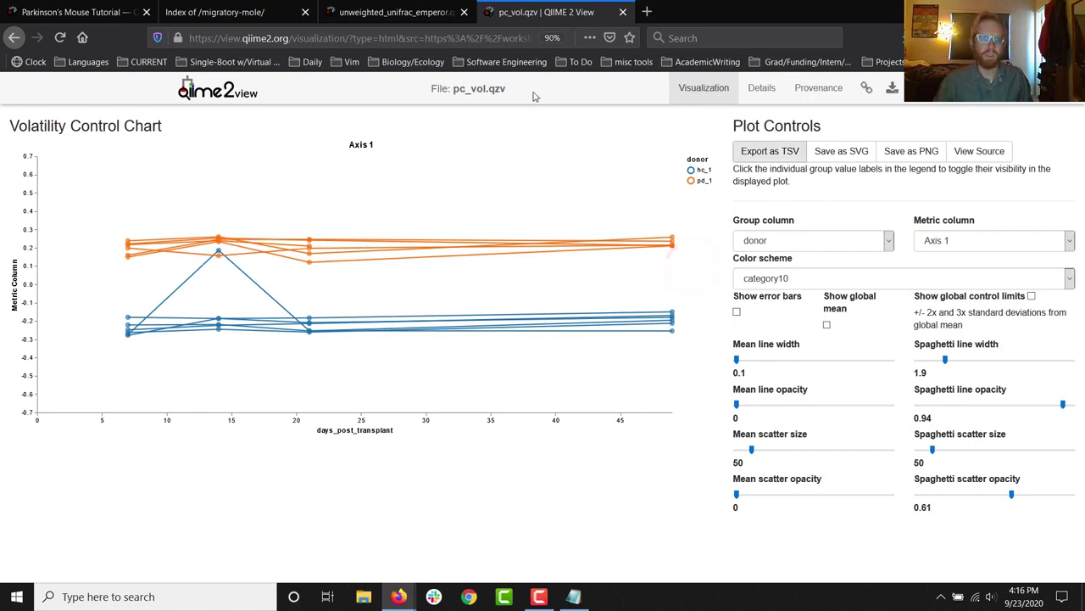
mouse_move(134, 338)
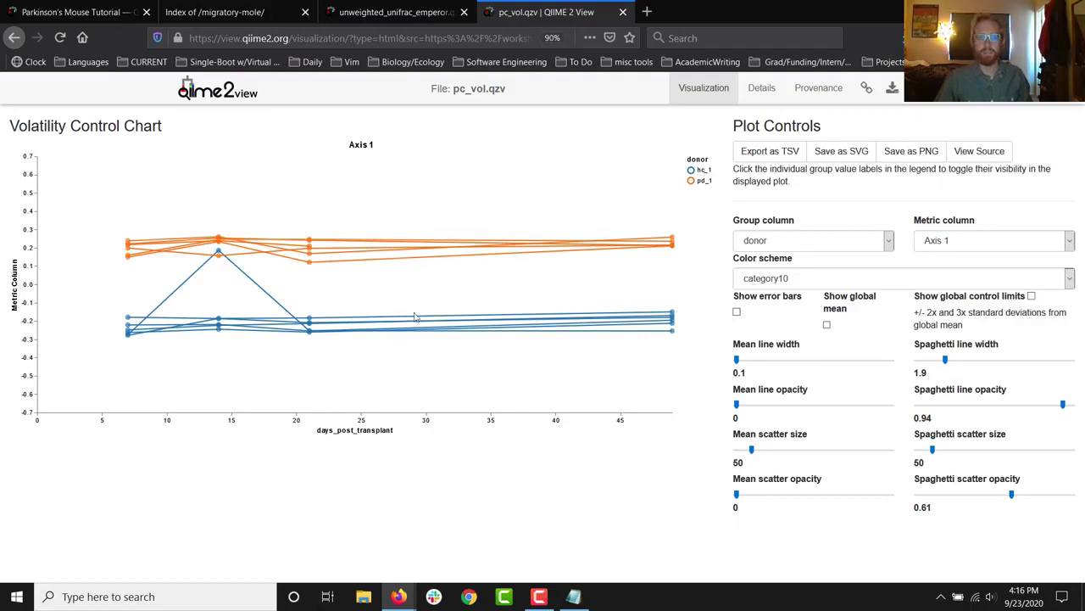
left_click(808, 245)
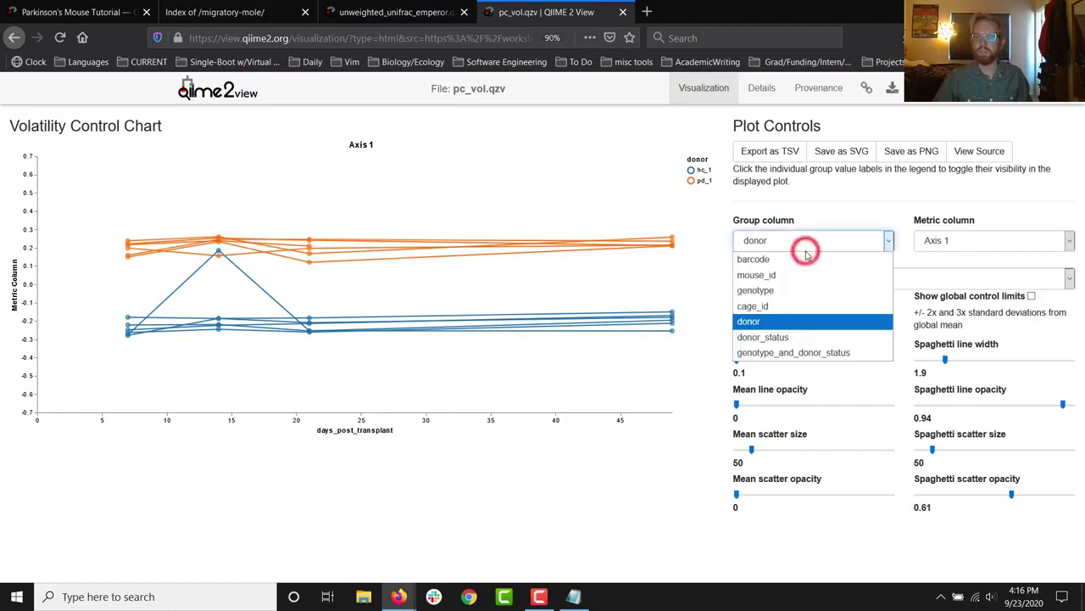
left_click(842, 206)
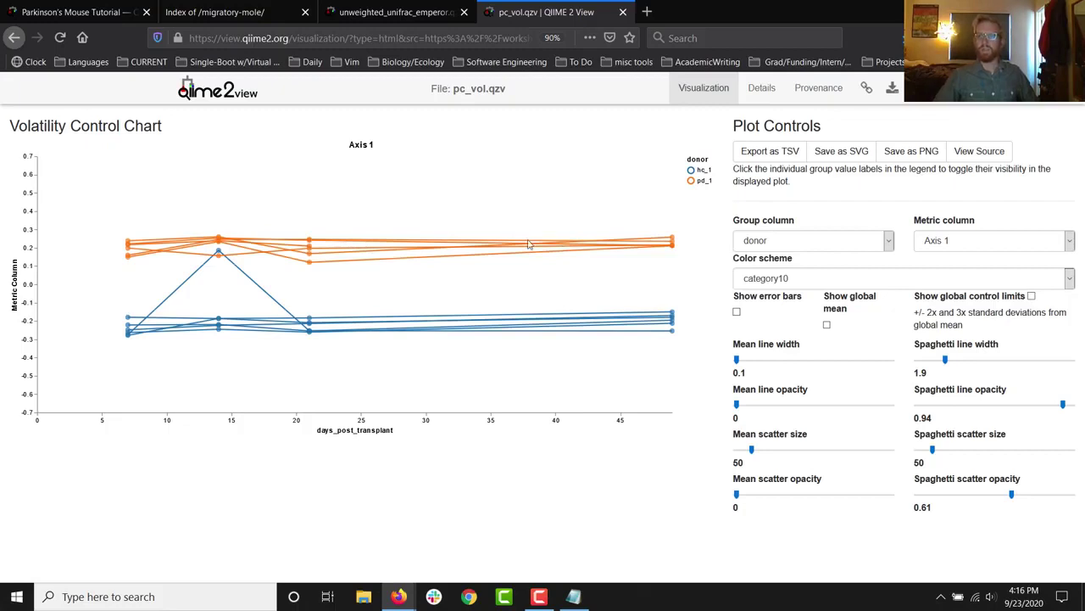
left_click(788, 240)
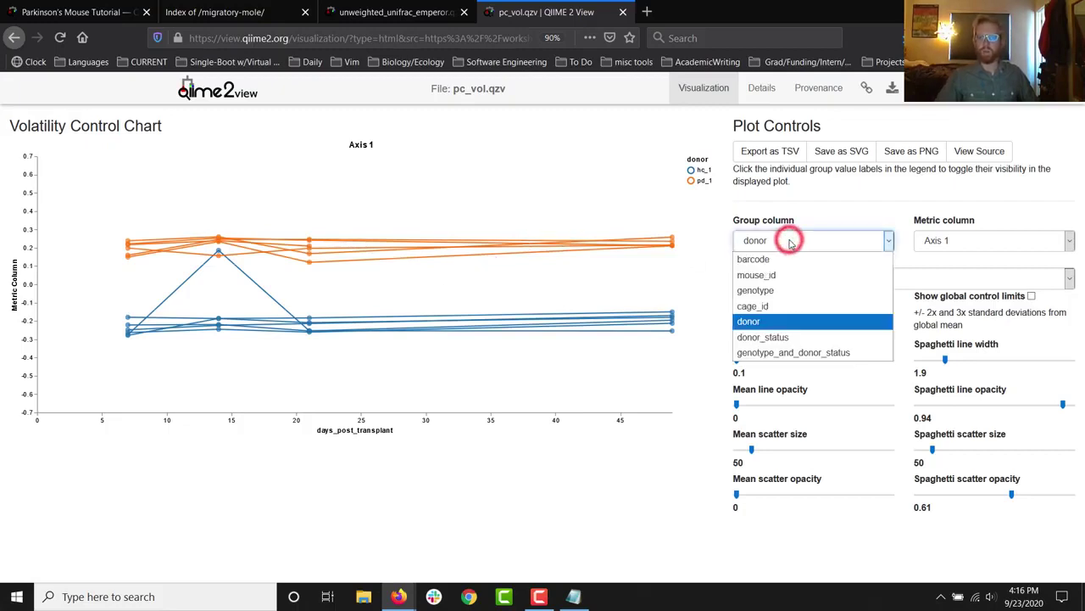
left_click(780, 305)
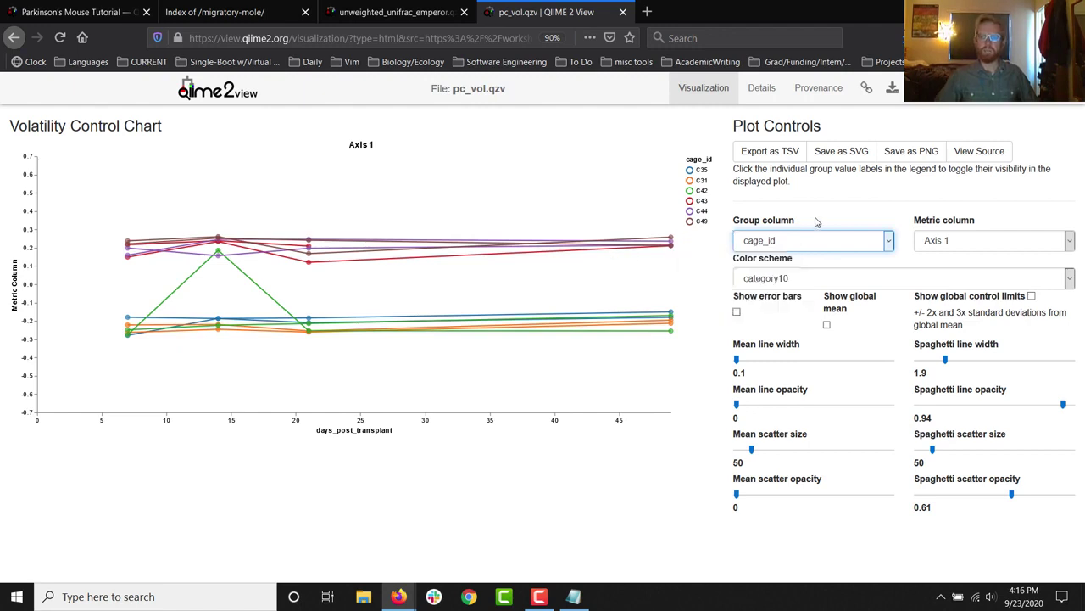
Plot Axis 2 in the volatility chart with lines grouped by donor (hc_1, pd_1).
left_click(992, 240)
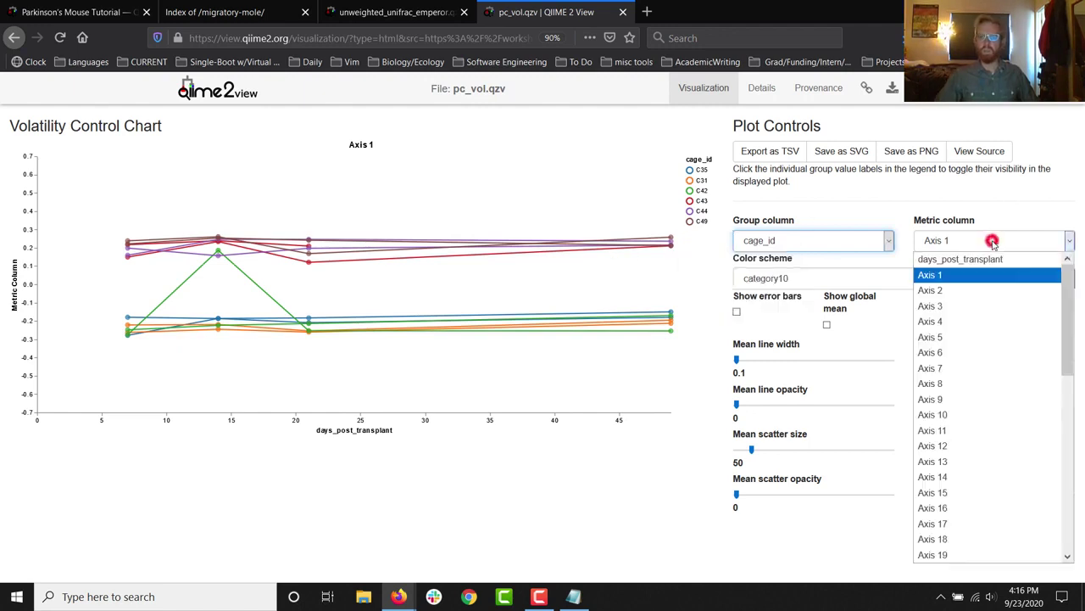
left_click(975, 290)
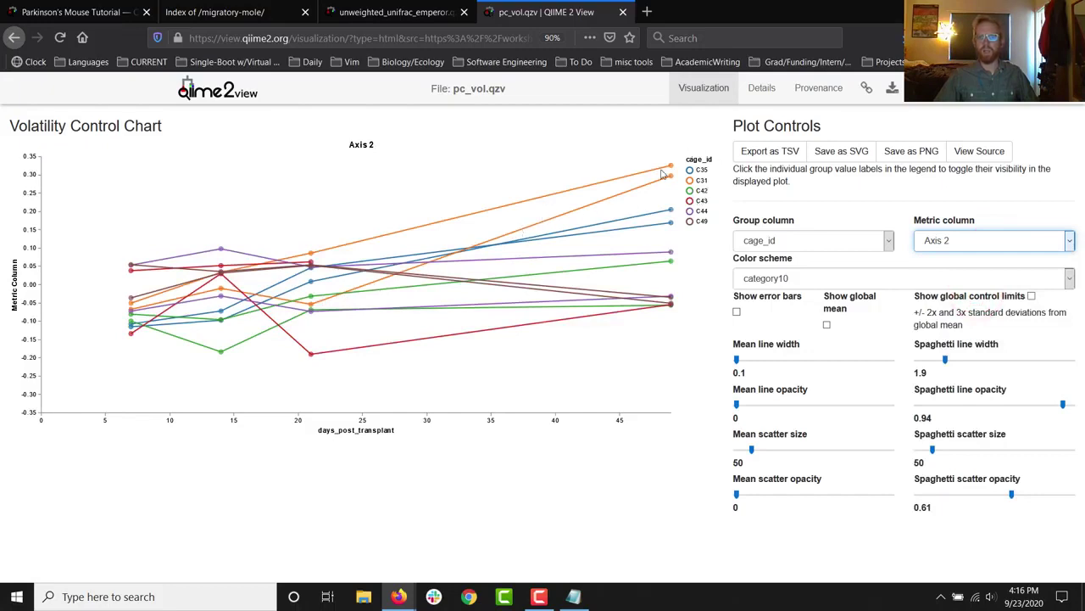
left_click(838, 246)
left_click(792, 323)
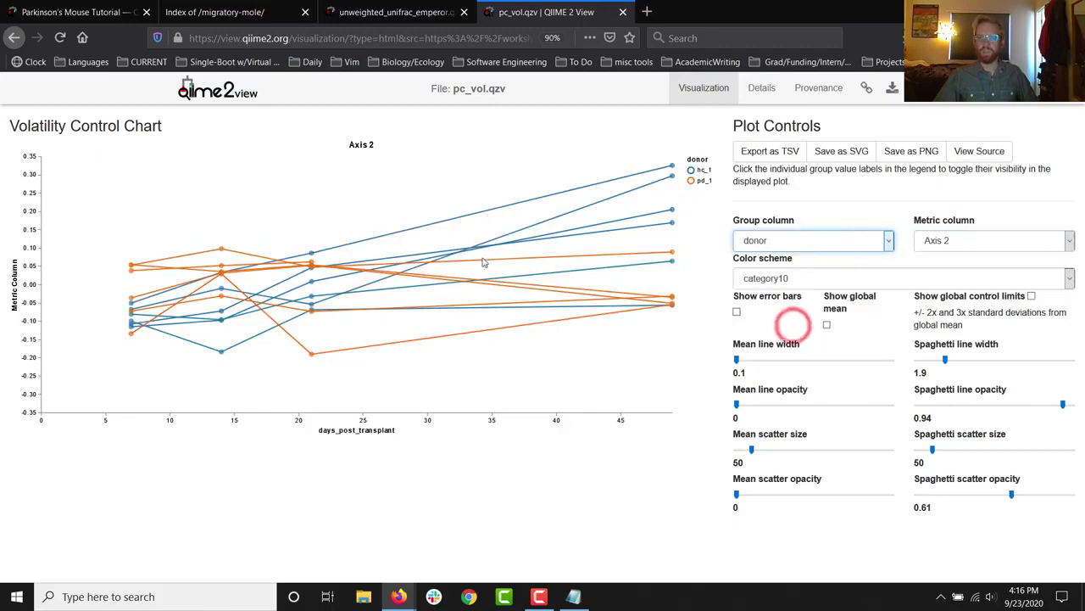
left_click(603, 174)
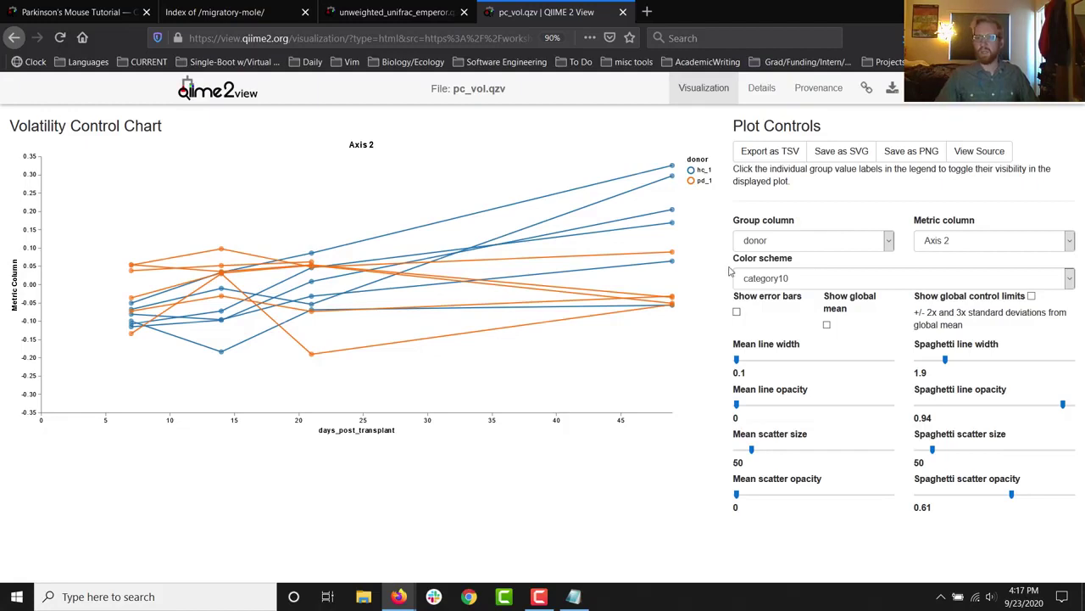
Plot Axis 47, then Axis 42, as the volatility metric.
left_click(974, 242)
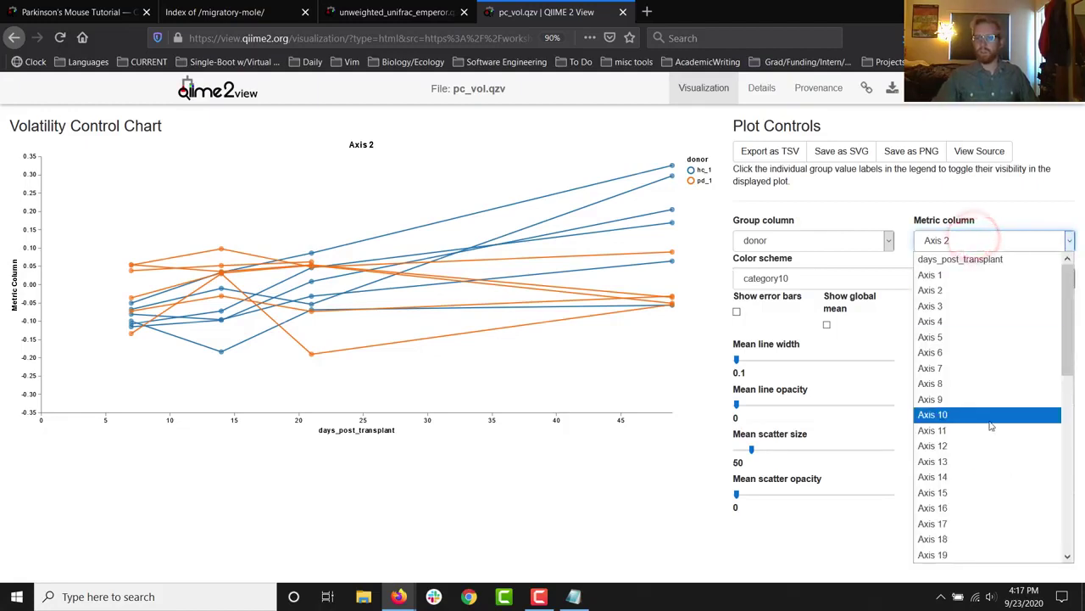
scroll(983, 475, "down", 5)
scroll(988, 513, "down", 3)
left_click(977, 556)
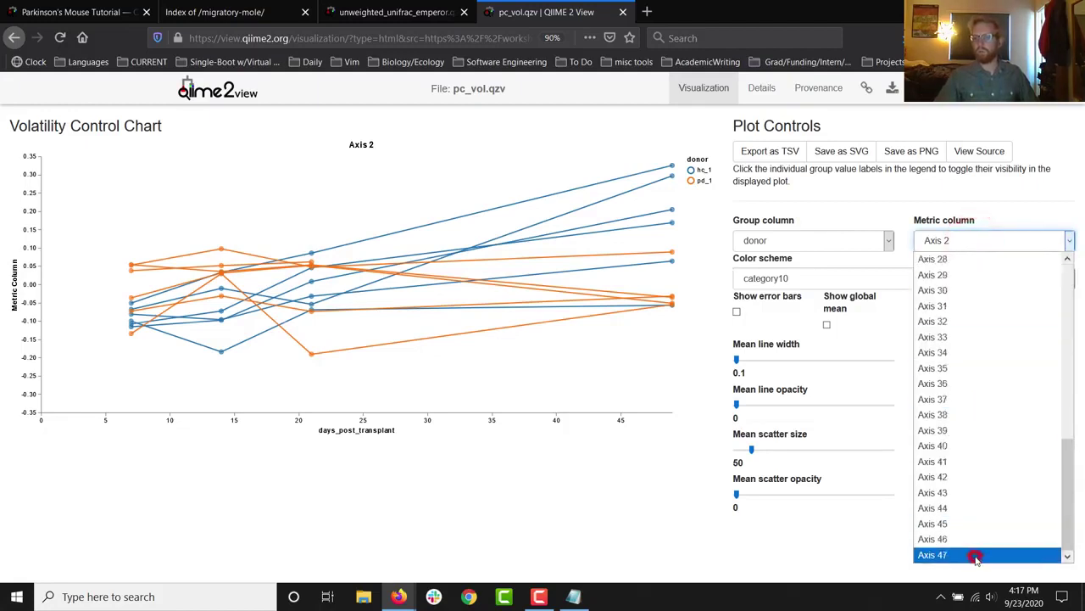
left_click(986, 241)
left_click(983, 477)
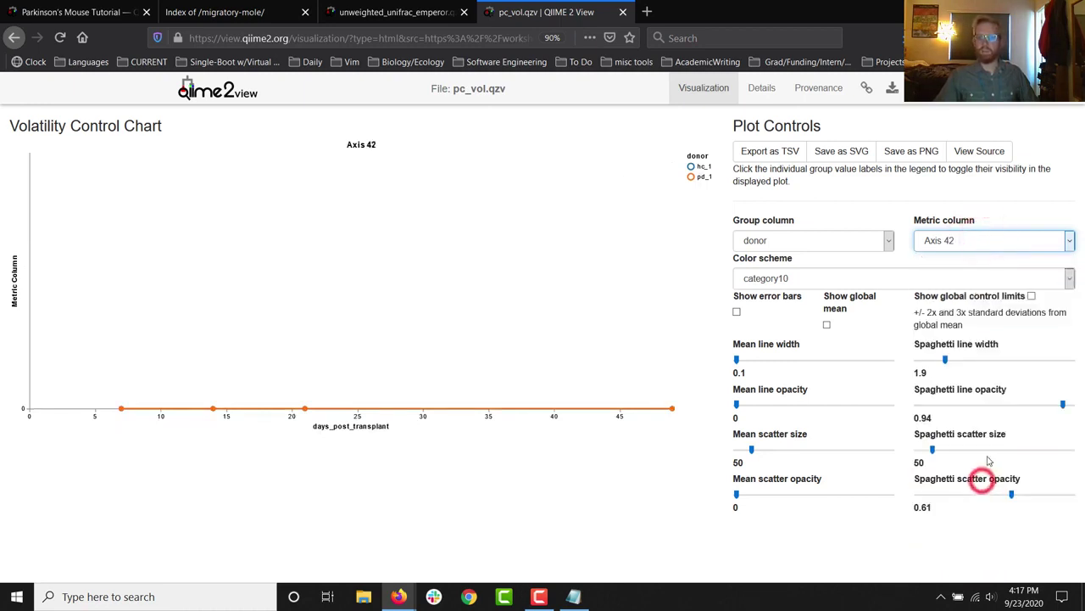
Settle on Axis 31 as the metric and return to the unweighted UniFrac Emperor plot.
left_click(984, 245)
left_click(968, 353)
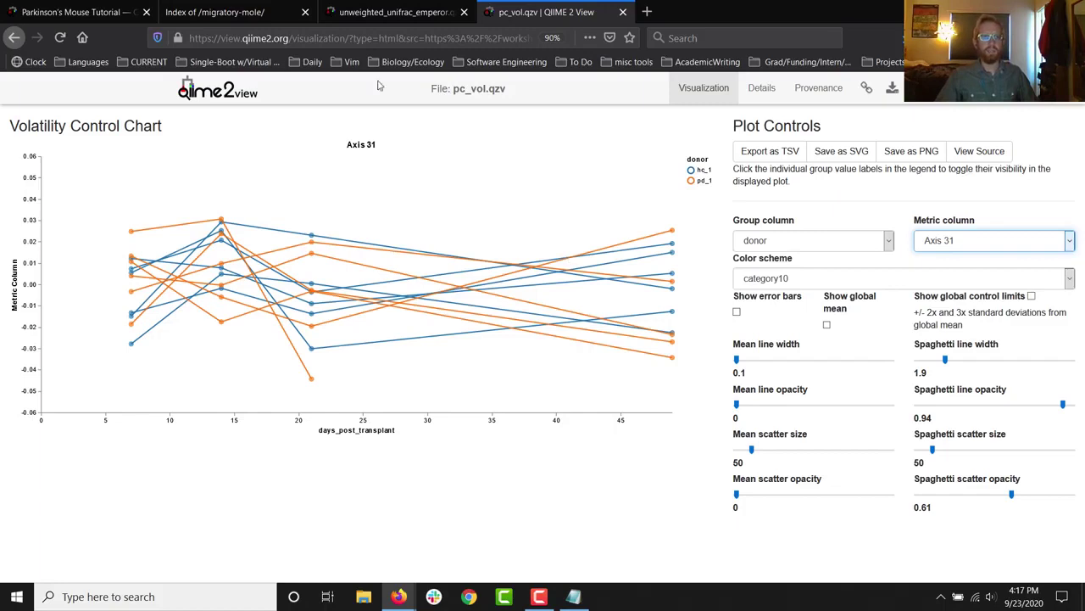
left_click(390, 12)
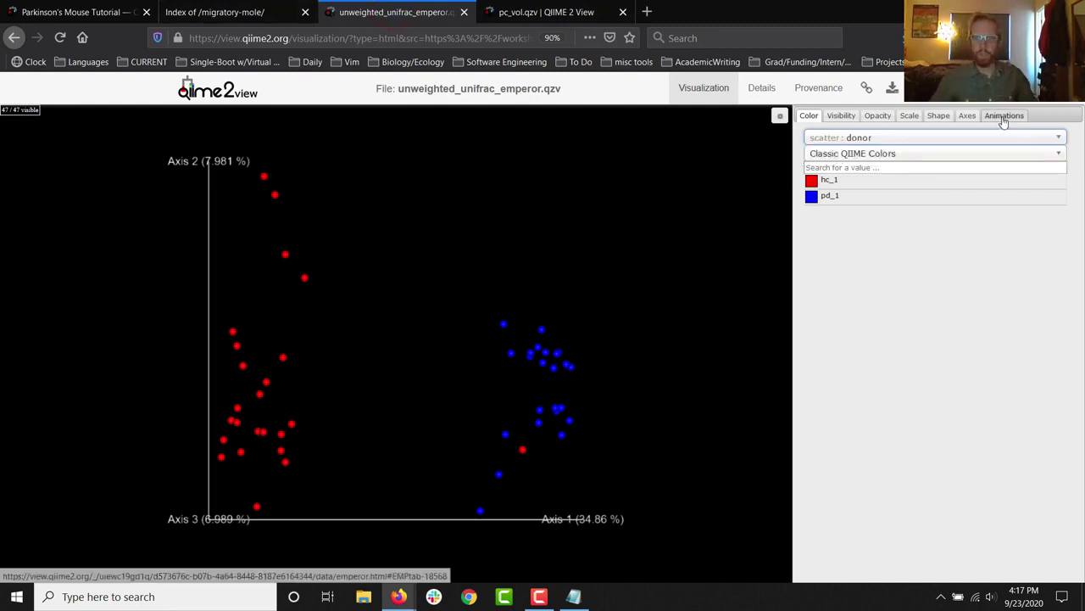
Show Emperor's Axes settings and check Axis 1's 34.86% explained variation on the scree plot.
left_click(963, 117)
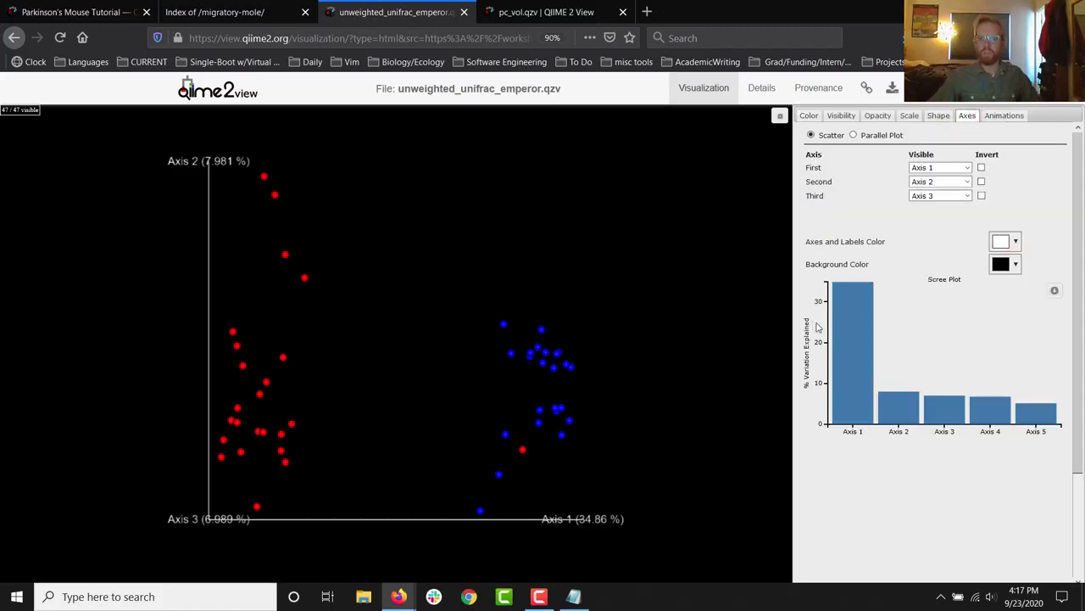
mouse_move(853, 316)
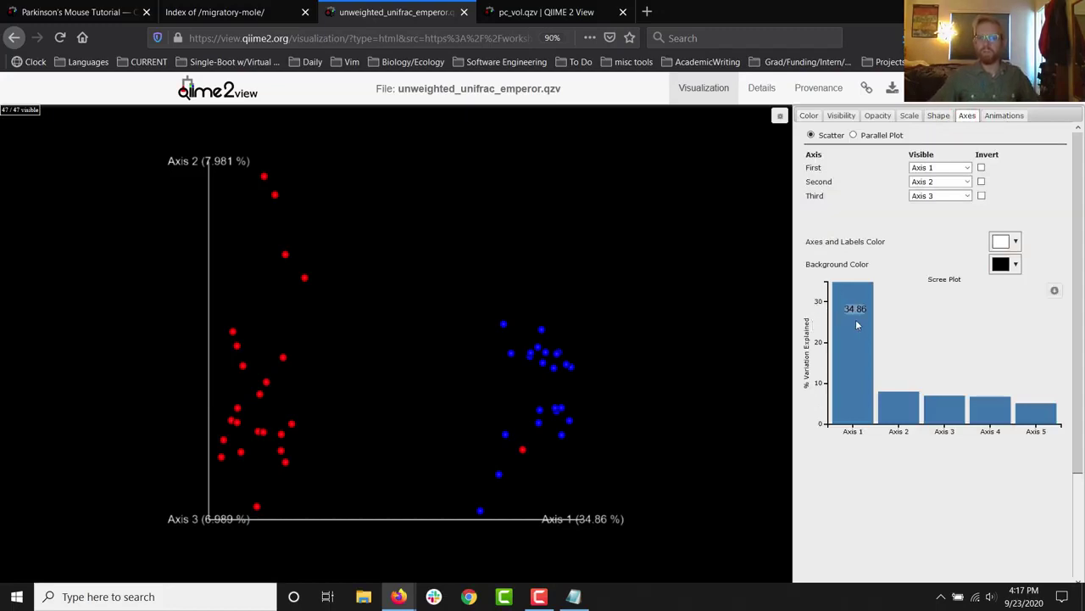
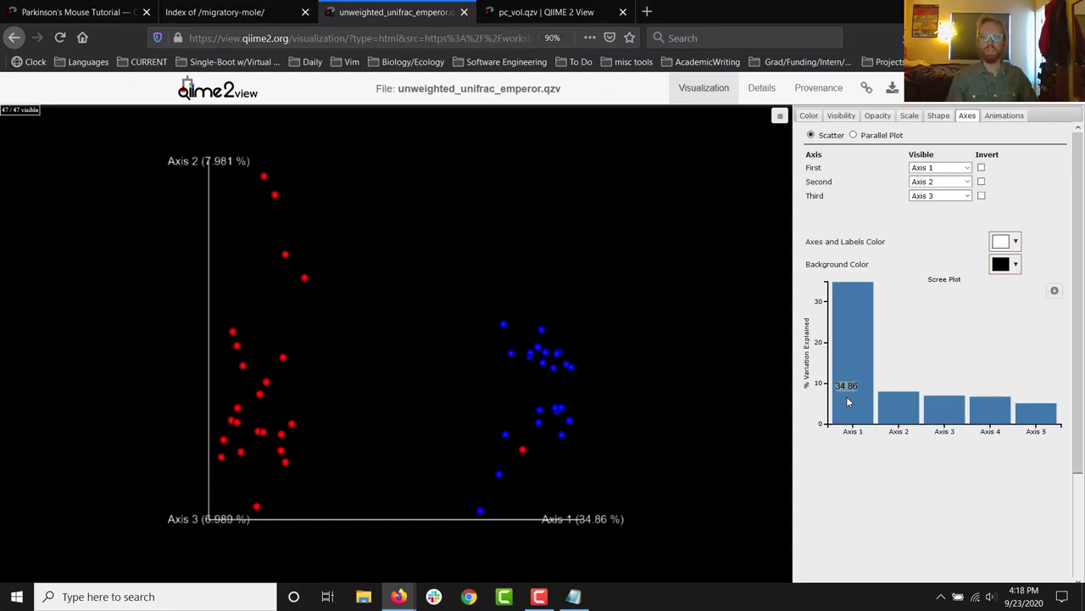
Read Axis 1's 34.86 variance on the scree plot, then bring up the pc_vol.qzv volatility chart.
left_click_drag(848, 402, 857, 370)
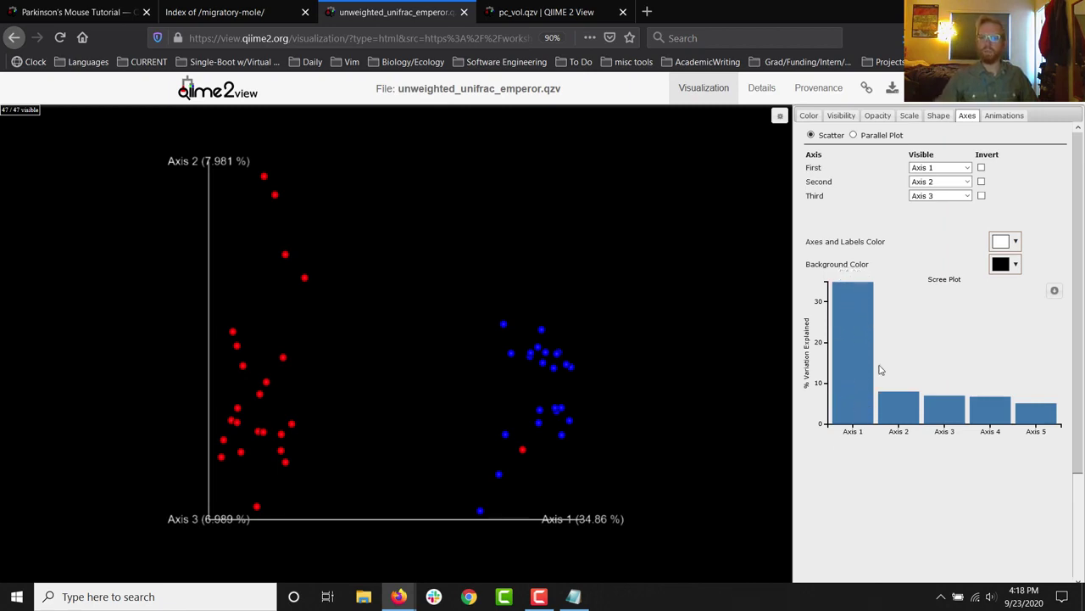
mouse_move(858, 292)
mouse_move(892, 411)
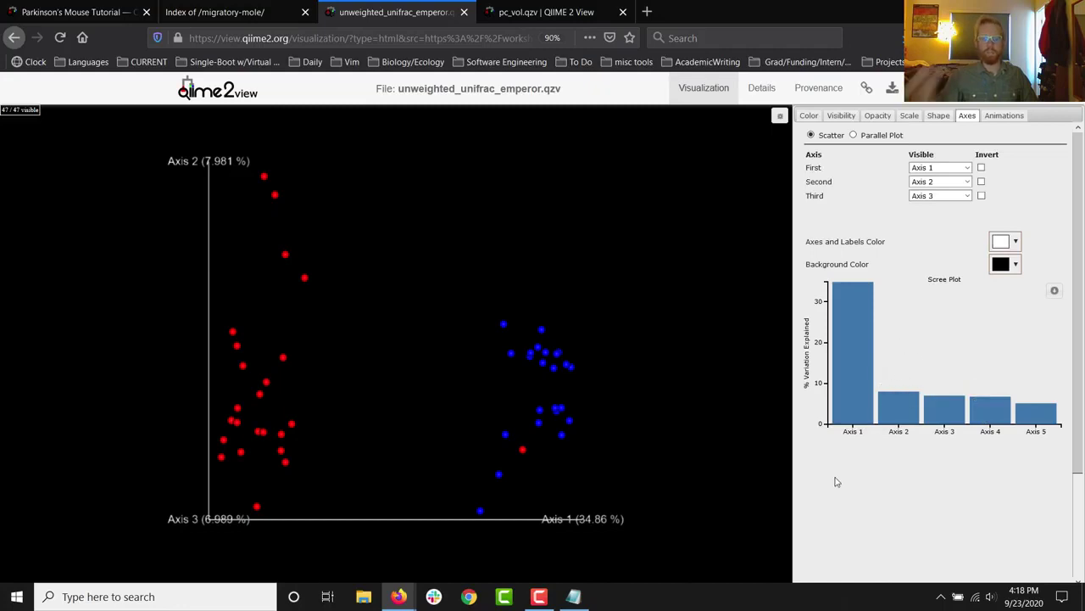
left_click(594, 10)
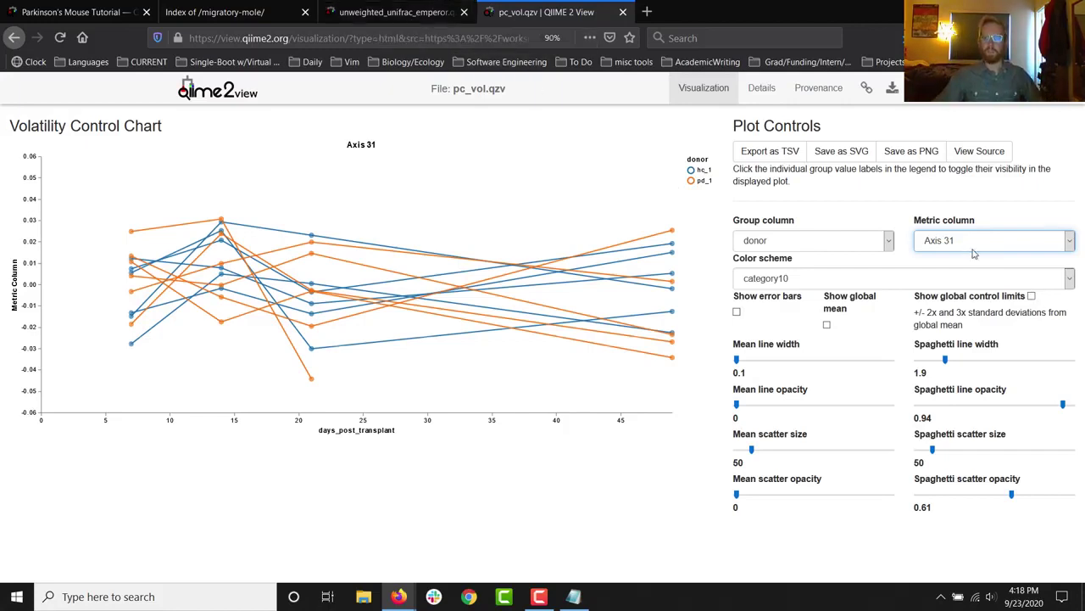
Rotate the UniFrac Emperor plot, plot Axis 5 in the volatility chart, and return to the tutorial.
left_click(395, 14)
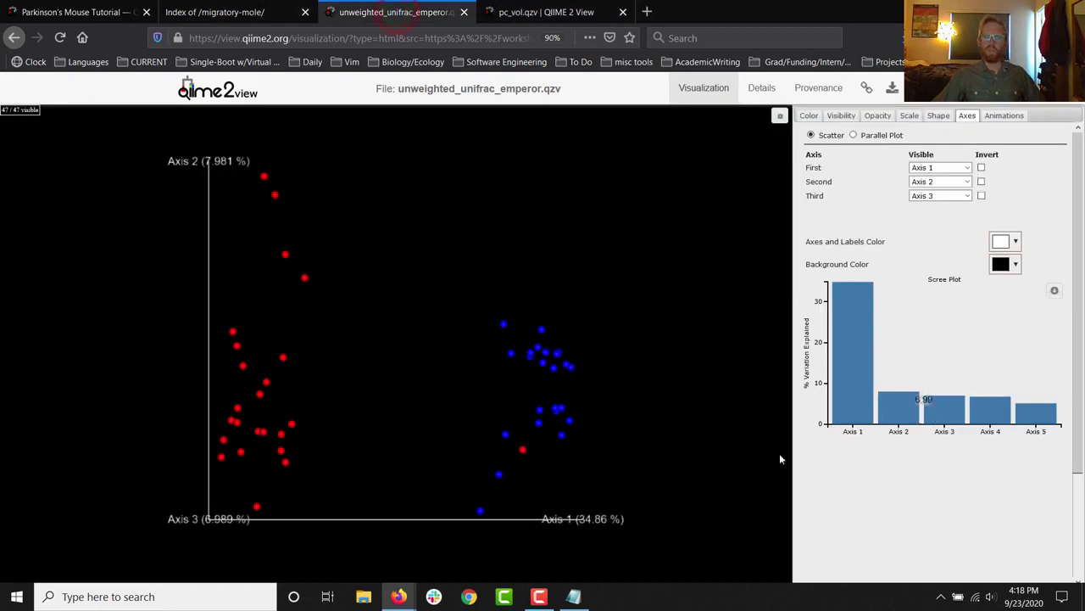
mouse_move(595, 496)
left_mouse_down()
mouse_move(616, 531)
mouse_move(582, 499)
mouse_move(601, 504)
left_mouse_up()
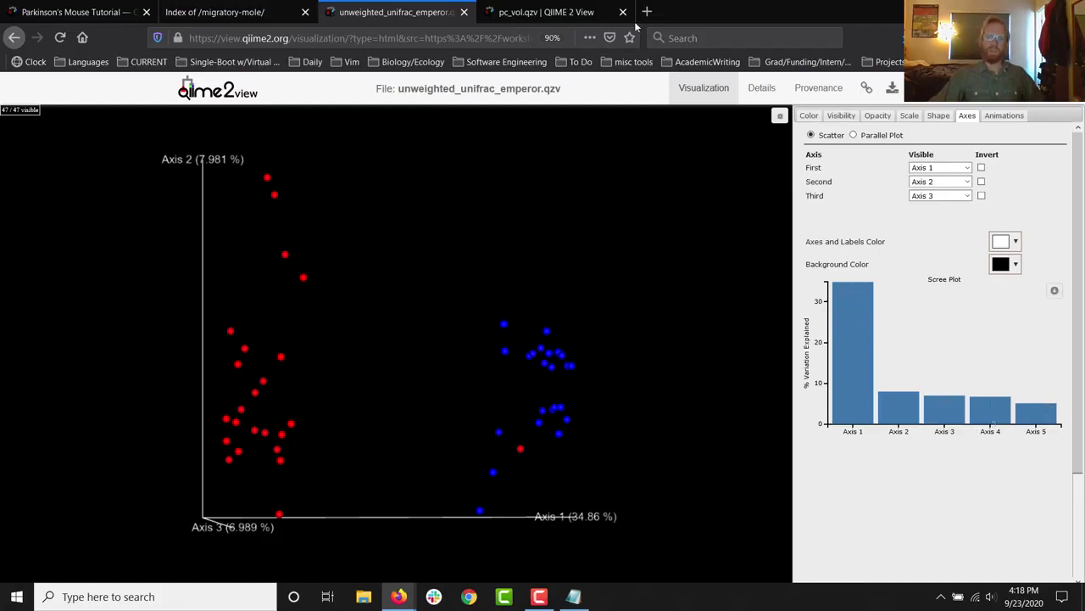
left_click(580, 14)
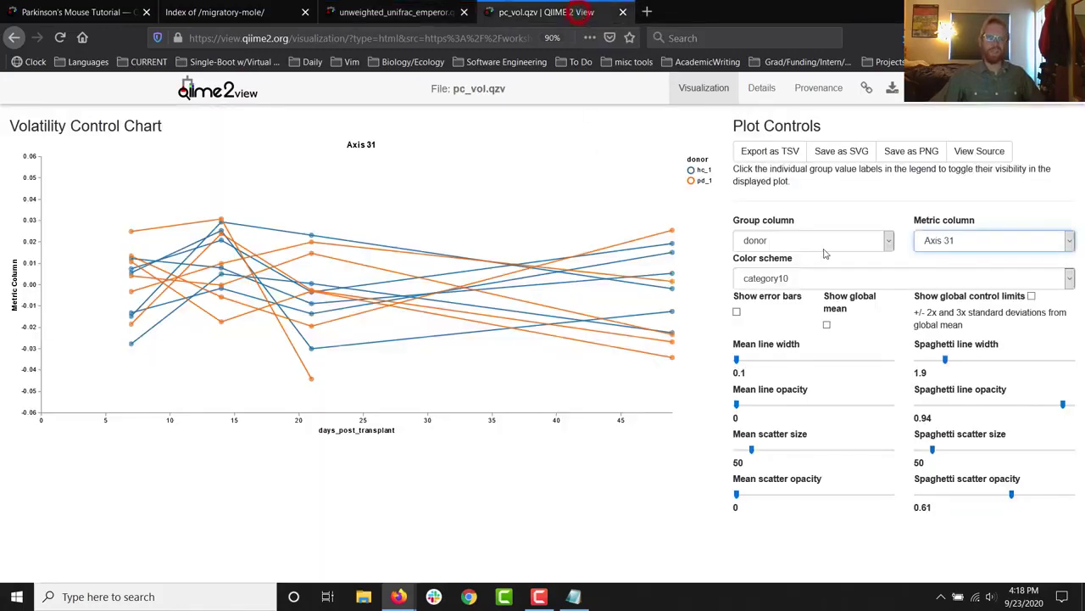
left_click(948, 243)
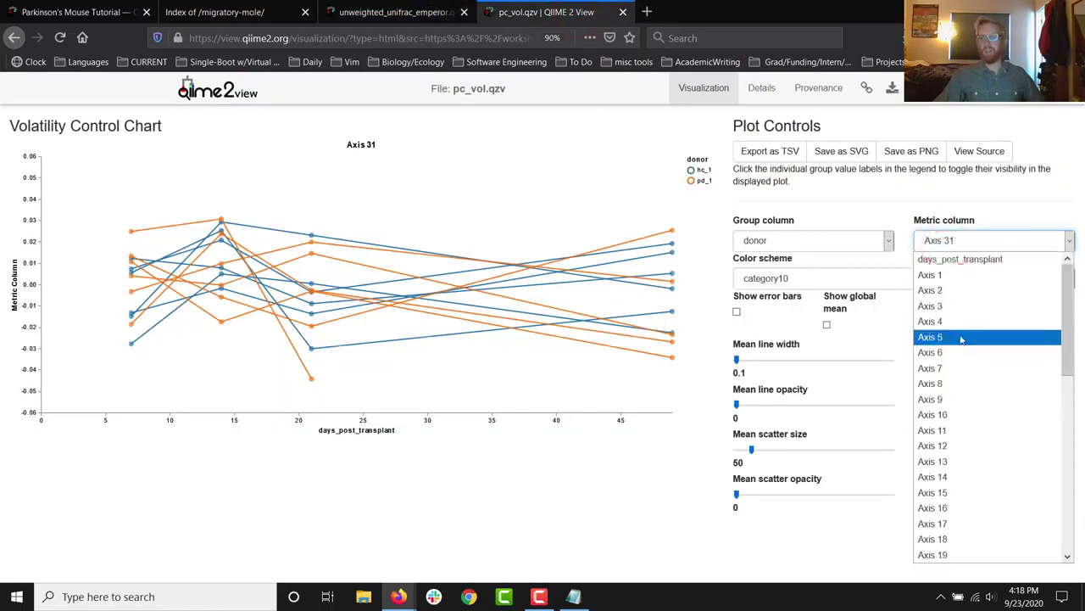
left_click(961, 338)
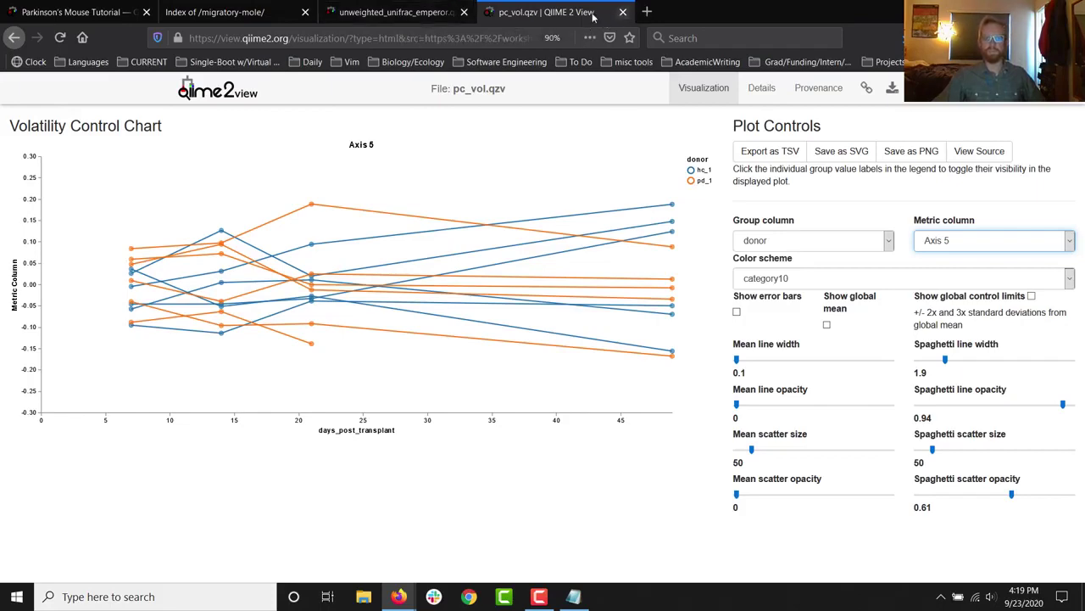
left_click(254, 12)
left_click(28, 12)
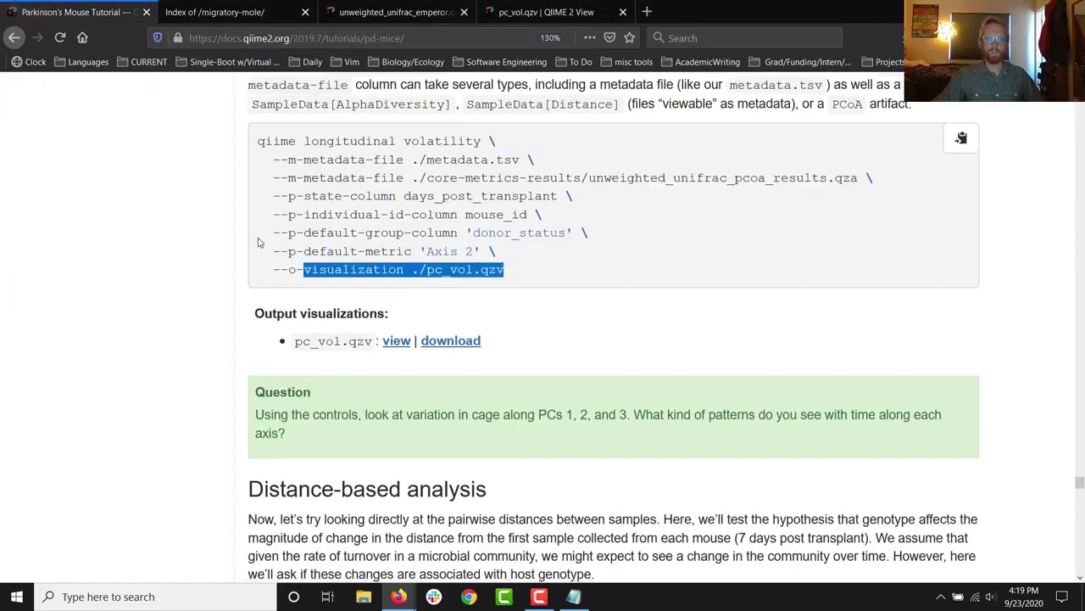
Highlight the tutorial question about variation along PCs 1–3.
scroll(260, 242, "down", 3)
left_click_drag(642, 221, 865, 262)
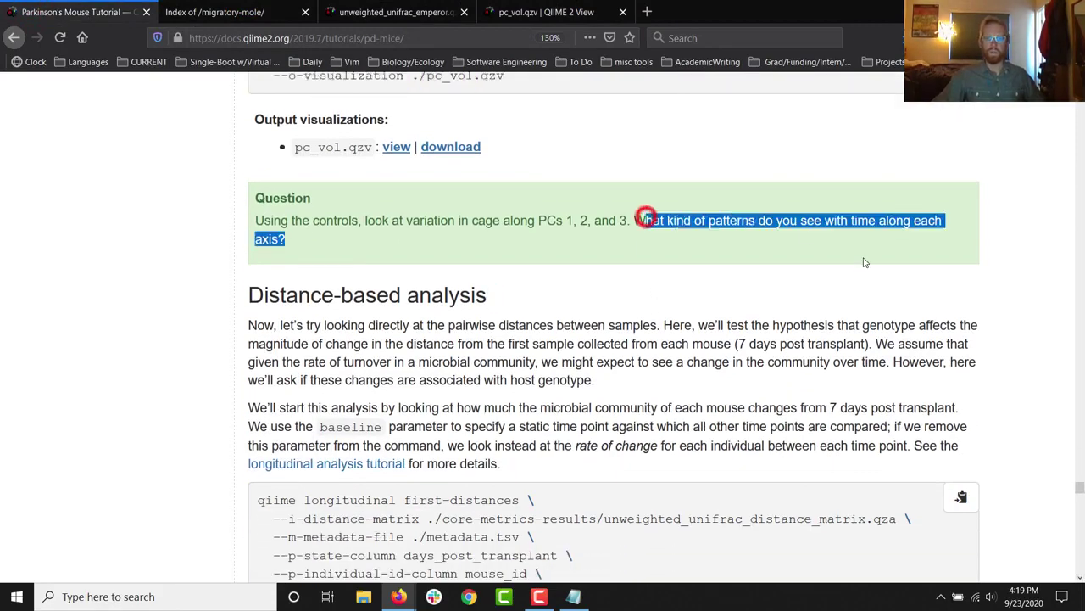
left_click(865, 262)
left_click_drag(348, 221, 600, 223)
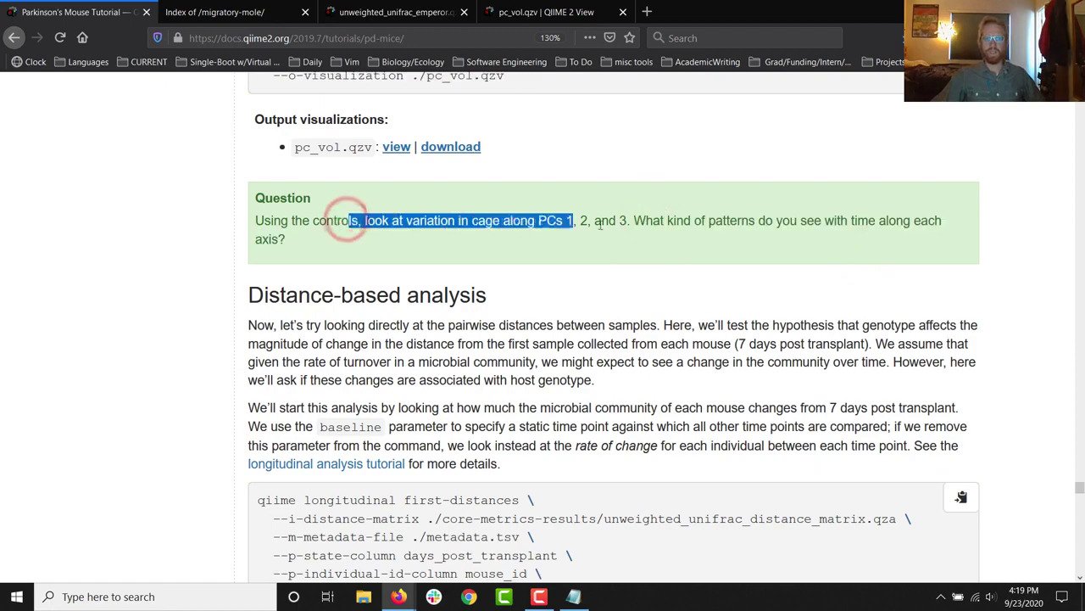
Copy the qiime longitudinal first-distances command from Distance-based analysis and switch to the terminal.
scroll(441, 226, "down", 2)
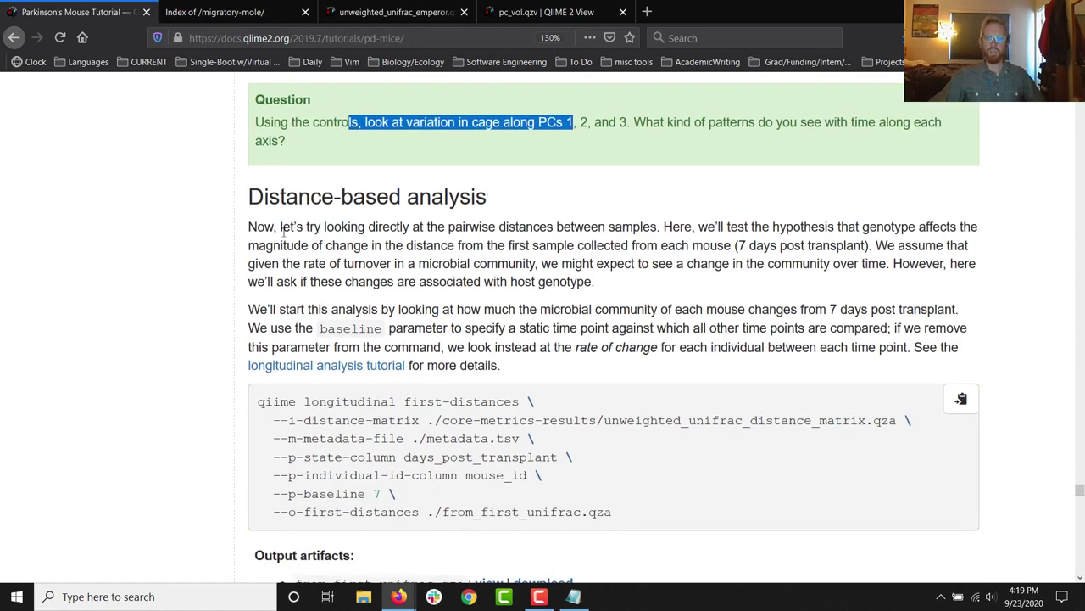
scroll(313, 214, "down", 2)
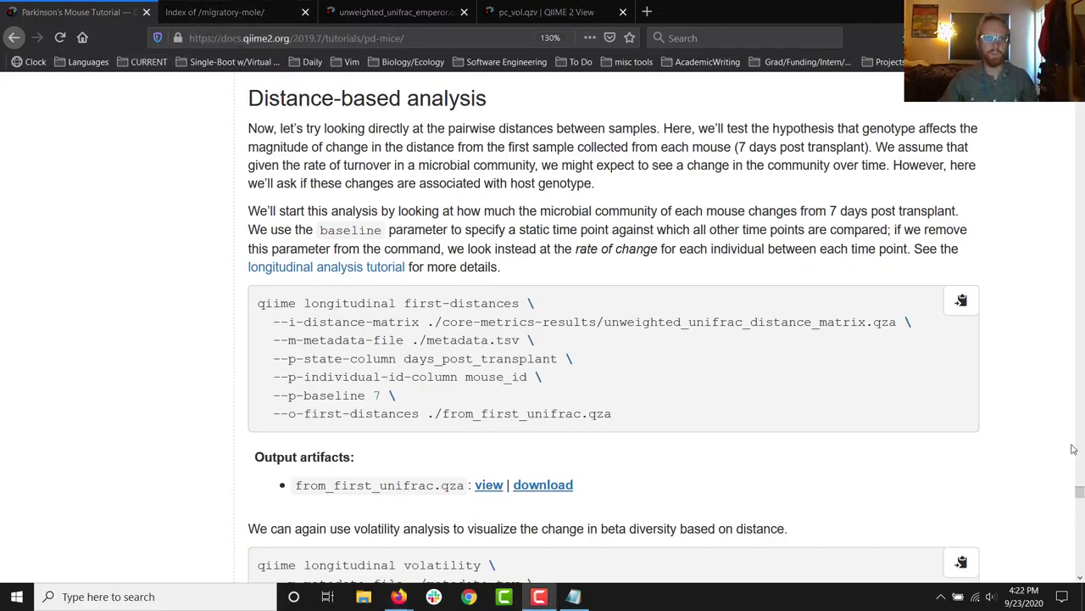
left_click(961, 302)
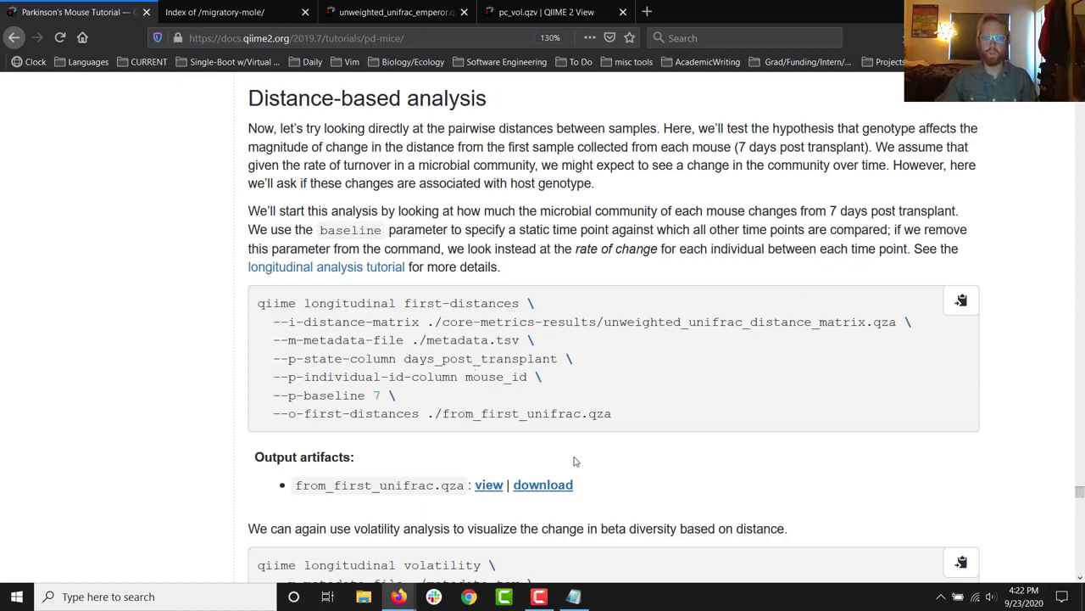
key("alt+Tab")
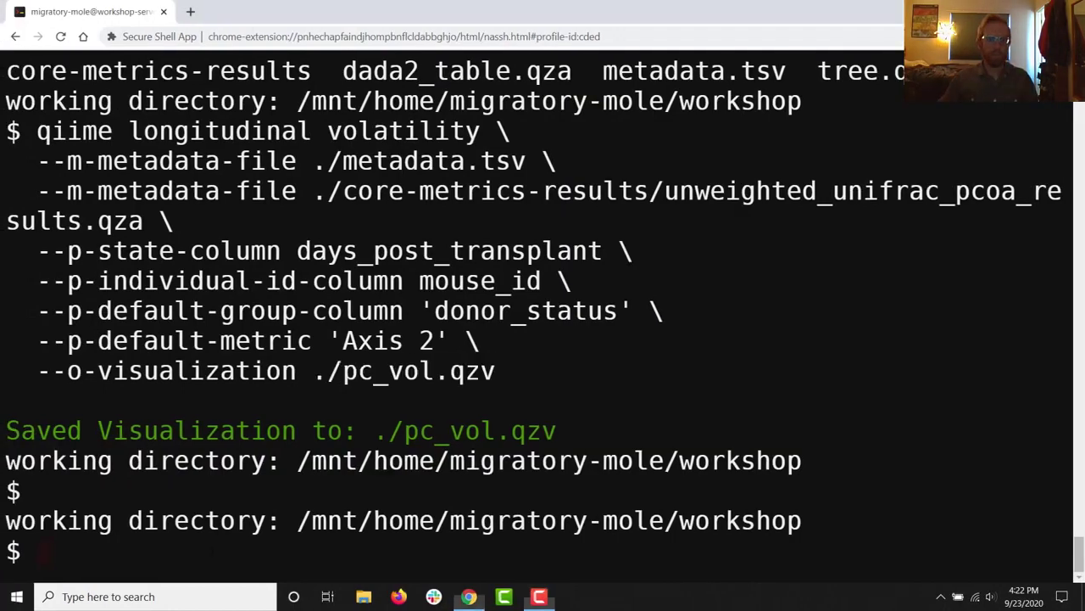
Paste and run the first-distances command in the Secure Shell terminal.
right_click(274, 507)
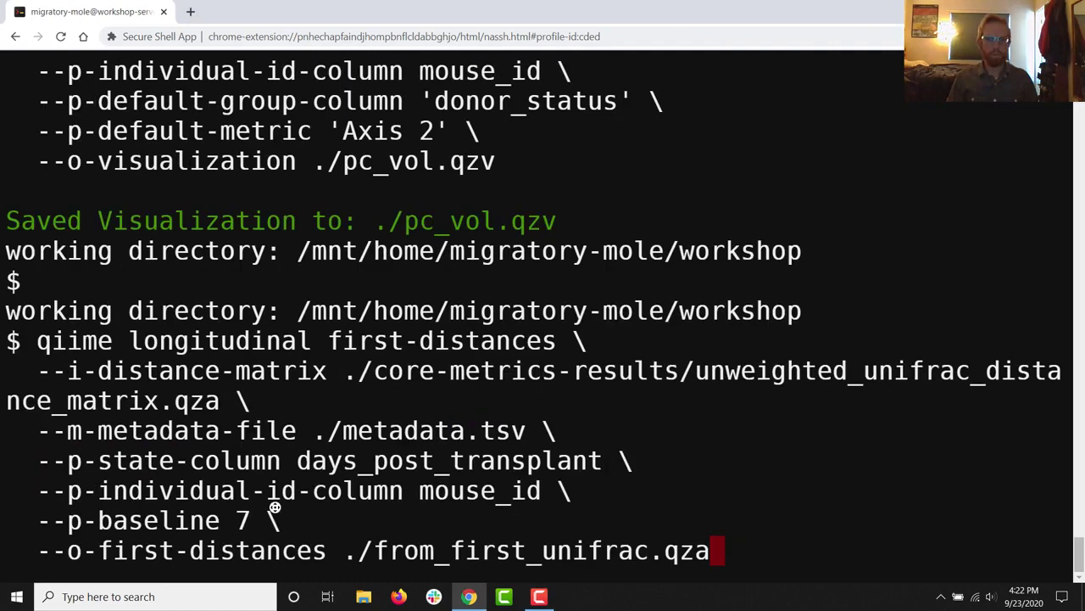
key("Return")
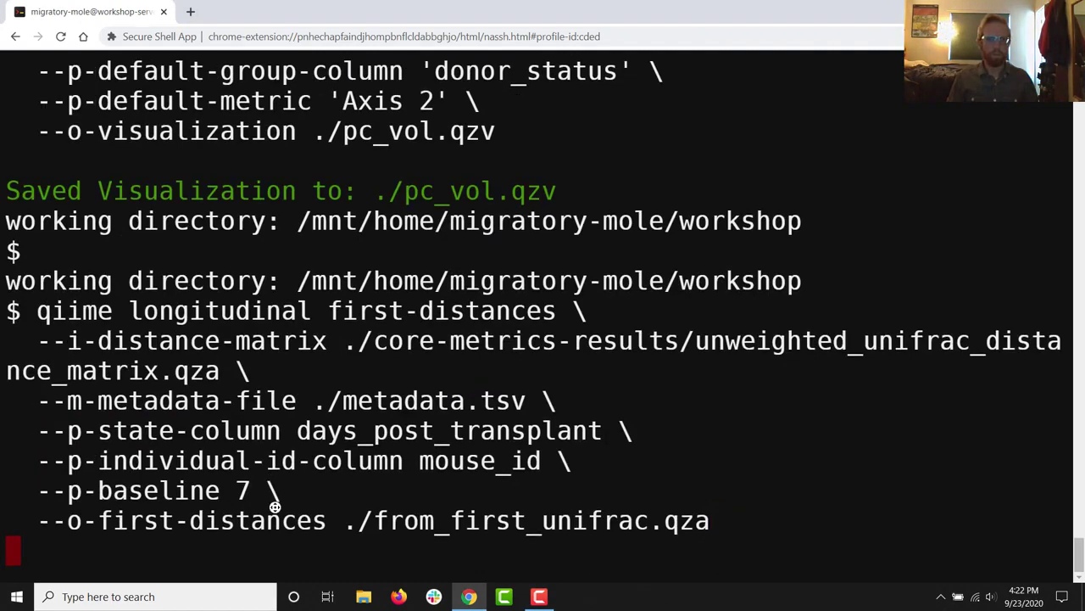
key("alt+Tab")
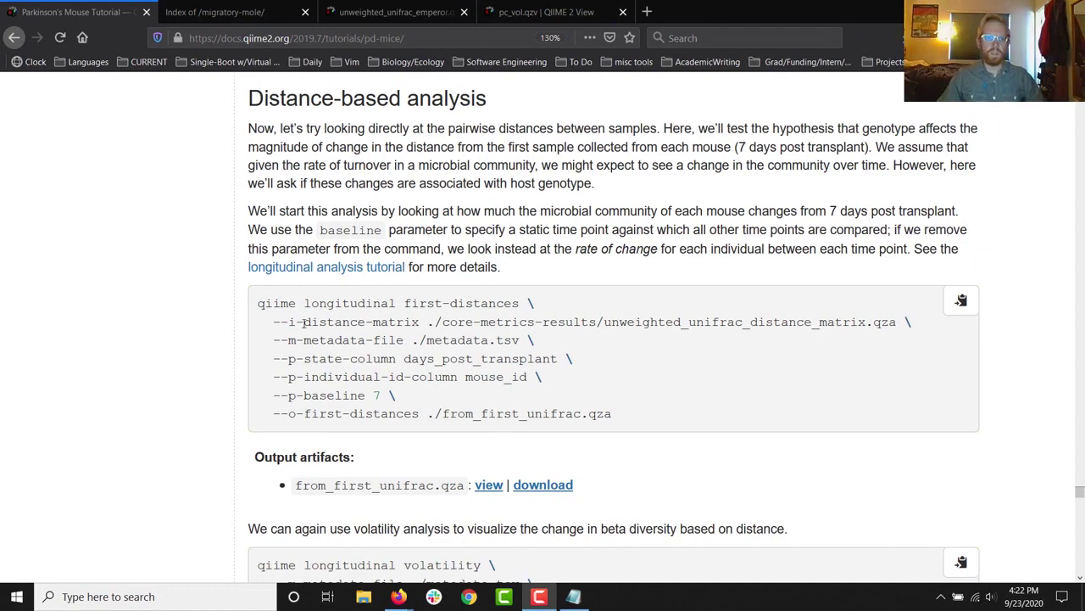
Explain the first-distances parameters (UniFrac matrix, metadata, mouse_id, baseline 7), then copy the volatility command.
left_click_drag(303, 321, 416, 322)
left_click(421, 323)
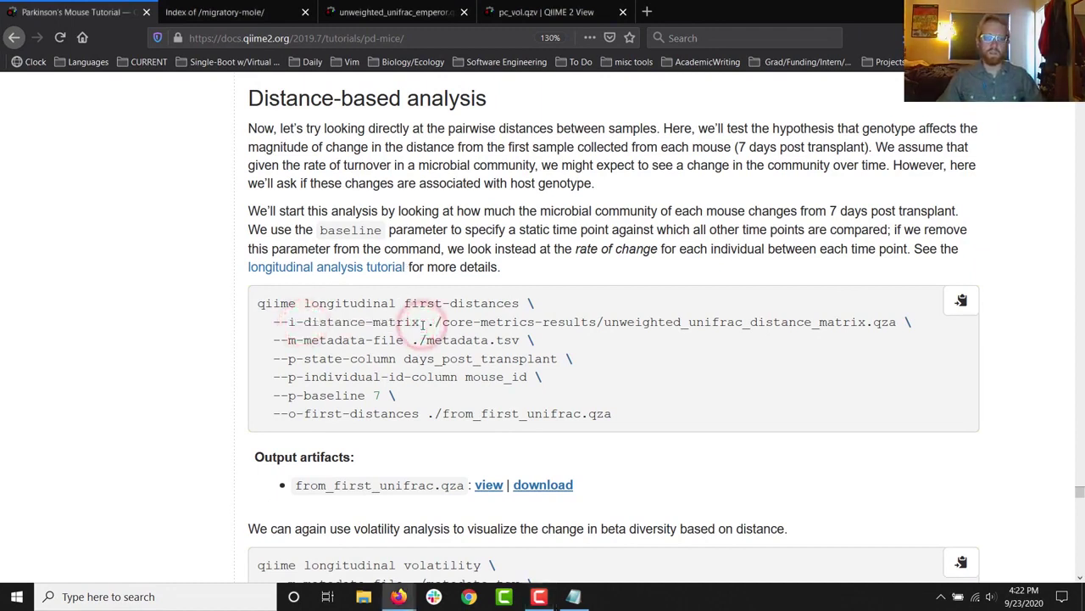
left_click_drag(600, 323, 891, 323)
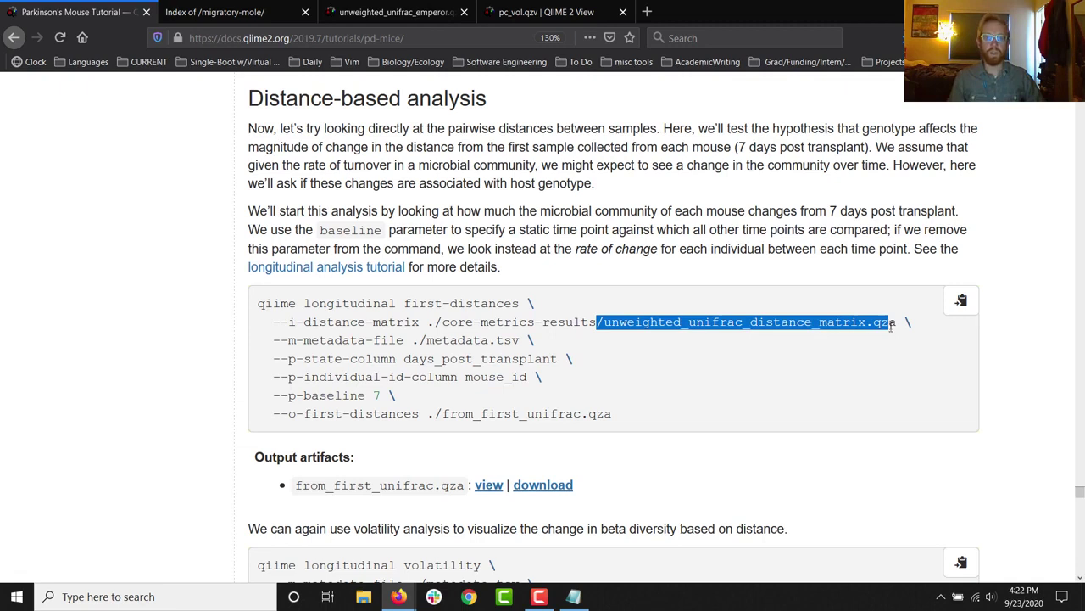
left_click_drag(303, 340, 497, 340)
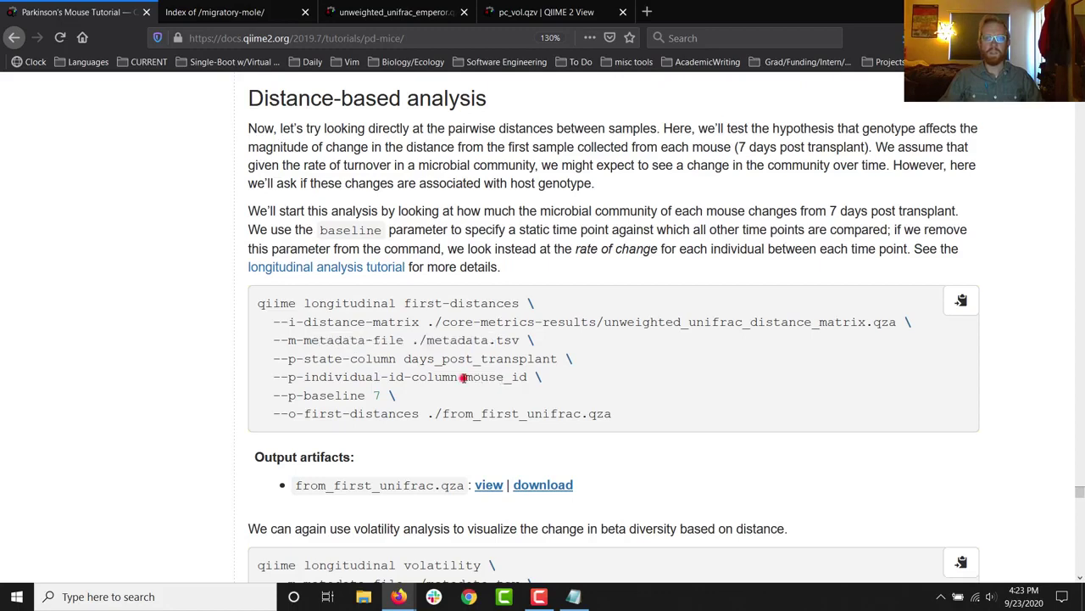
double_click(466, 376)
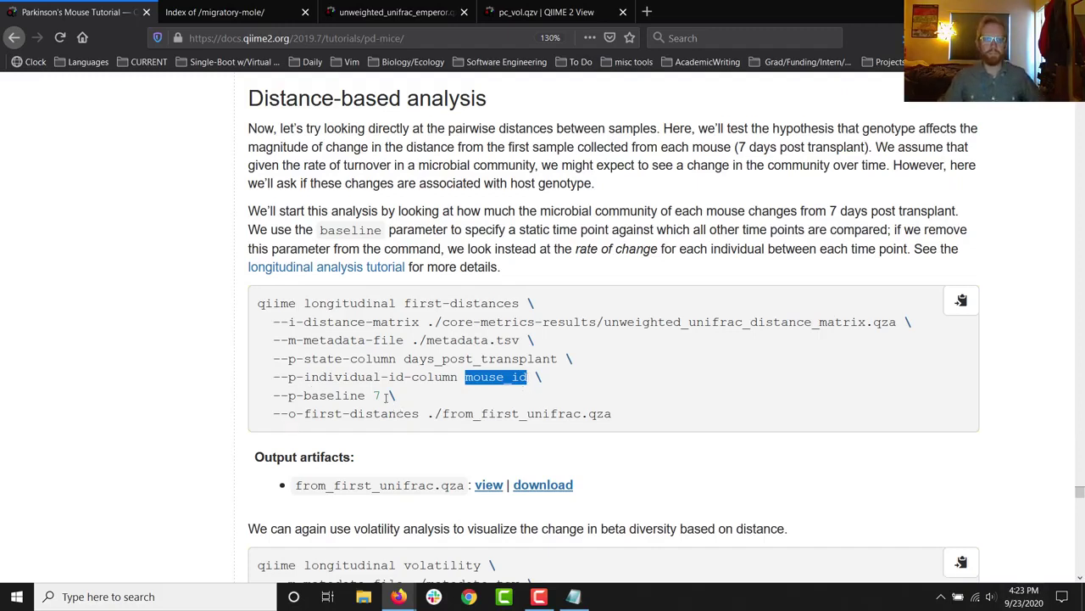
left_click_drag(385, 396, 241, 402)
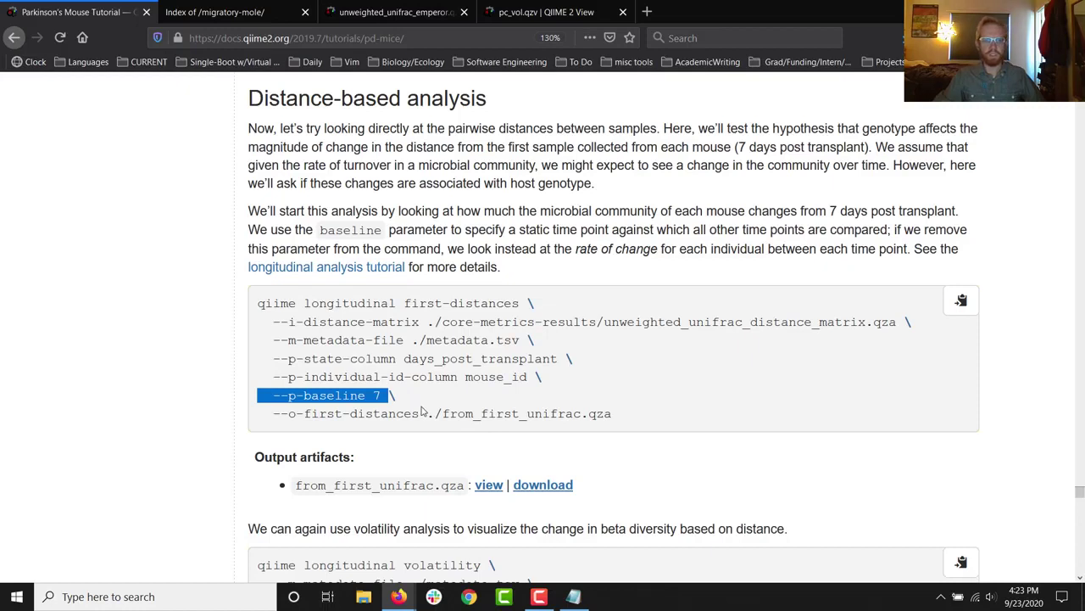
left_click(382, 399)
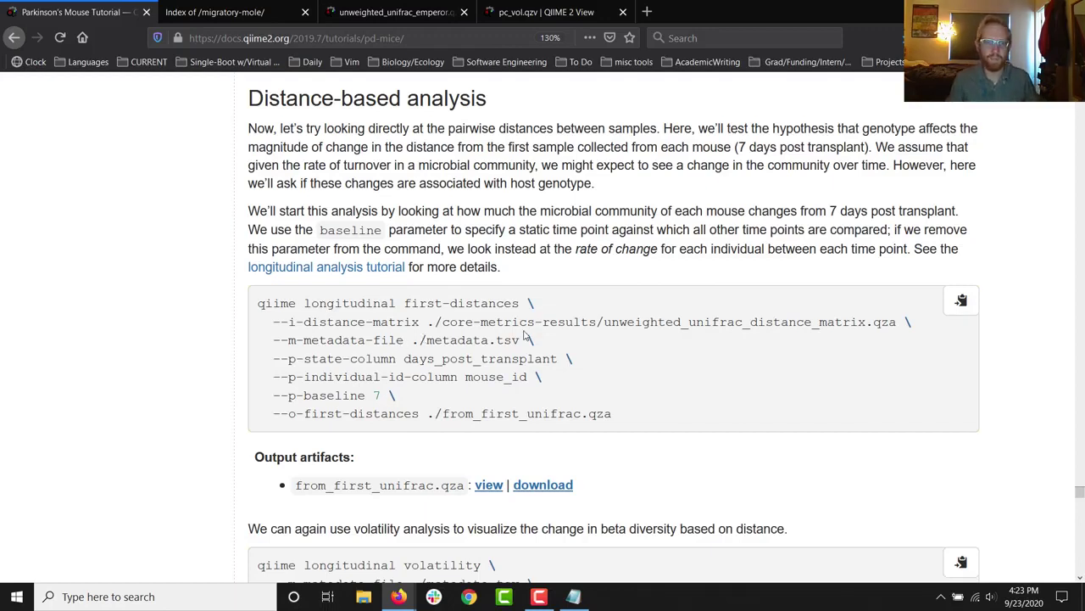
scroll(525, 337, "down", 3)
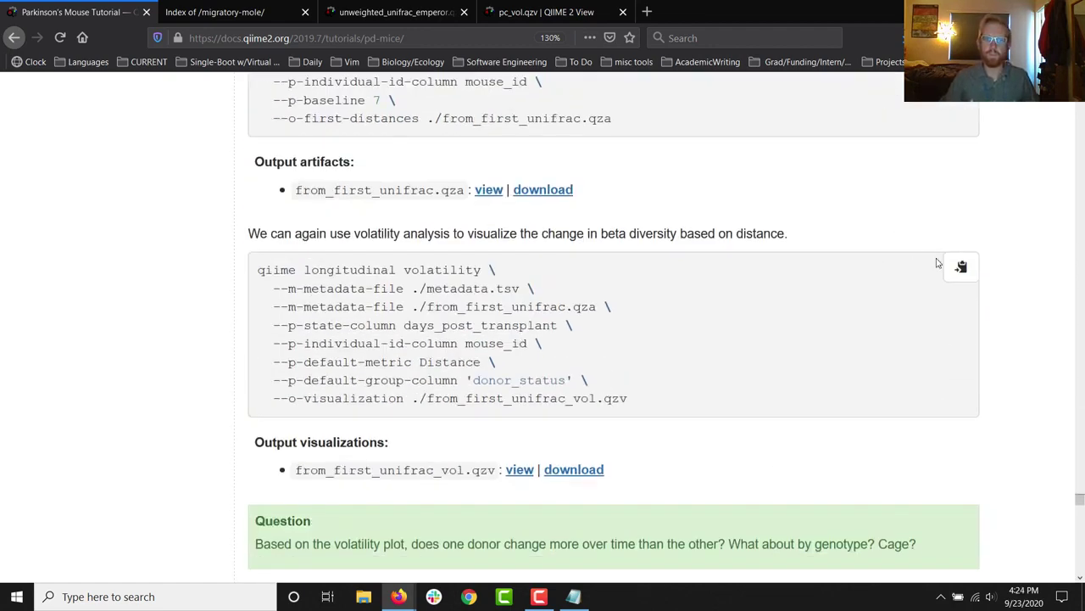
left_click(961, 267)
Paste the from_first_unifrac volatility command at the Secure Shell prompt.
key("alt+Tab")
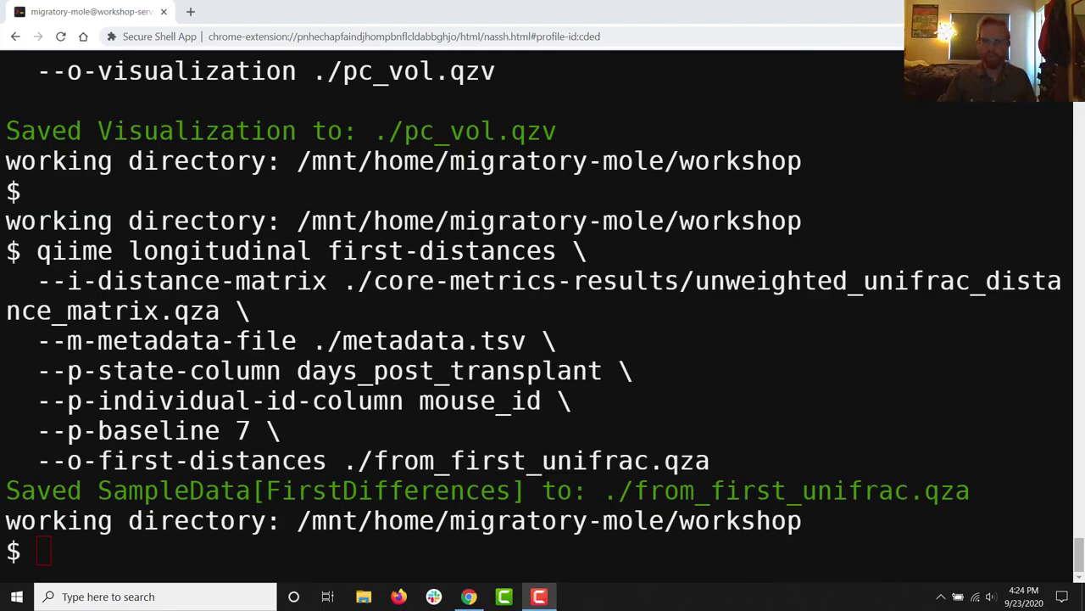
left_click(446, 550)
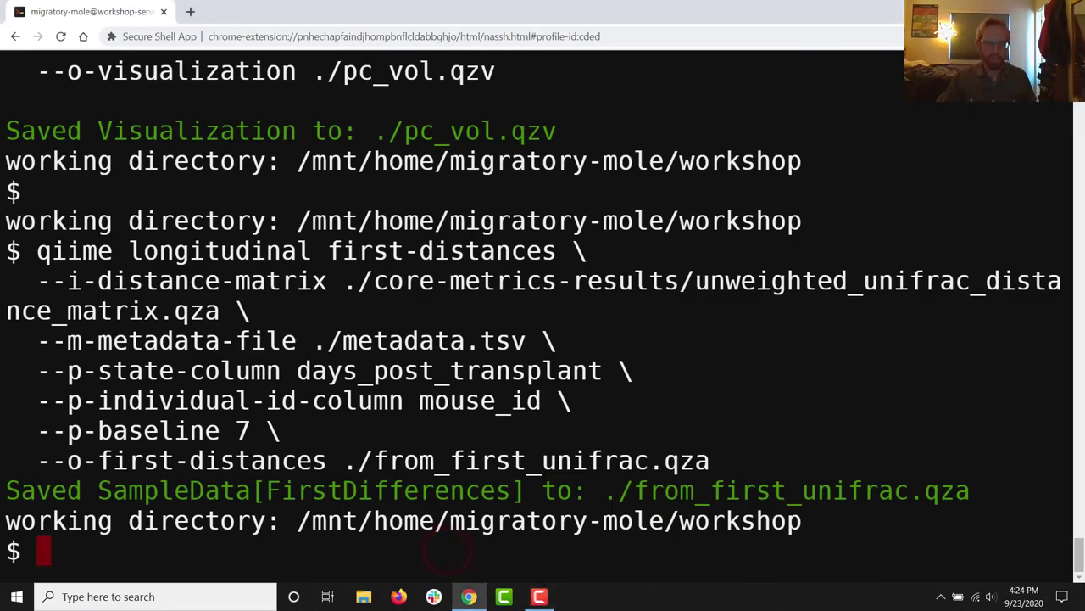
right_click(447, 550)
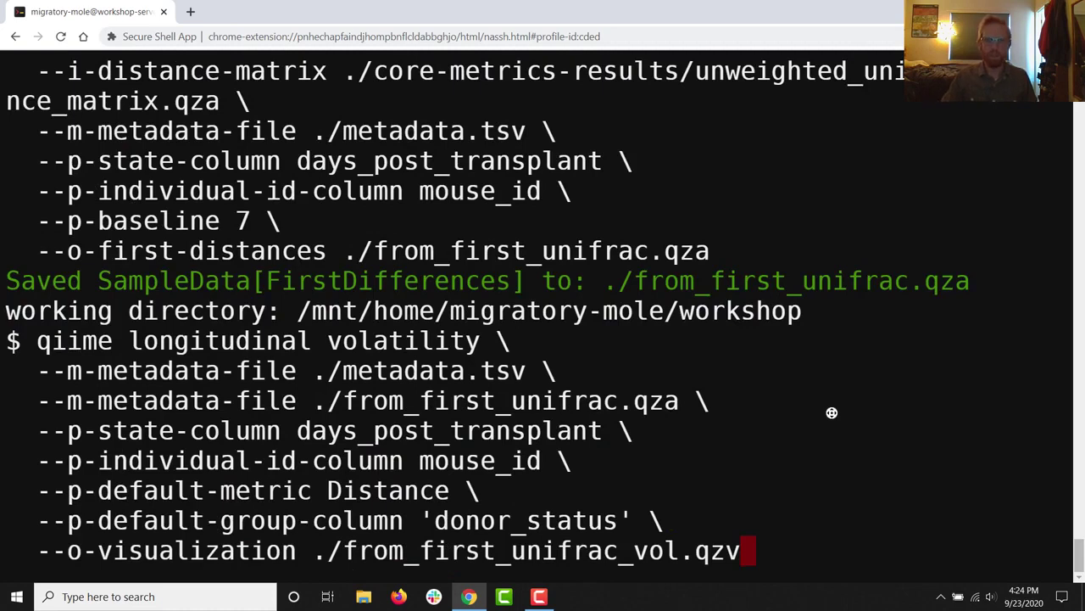
key("alt+Tab")
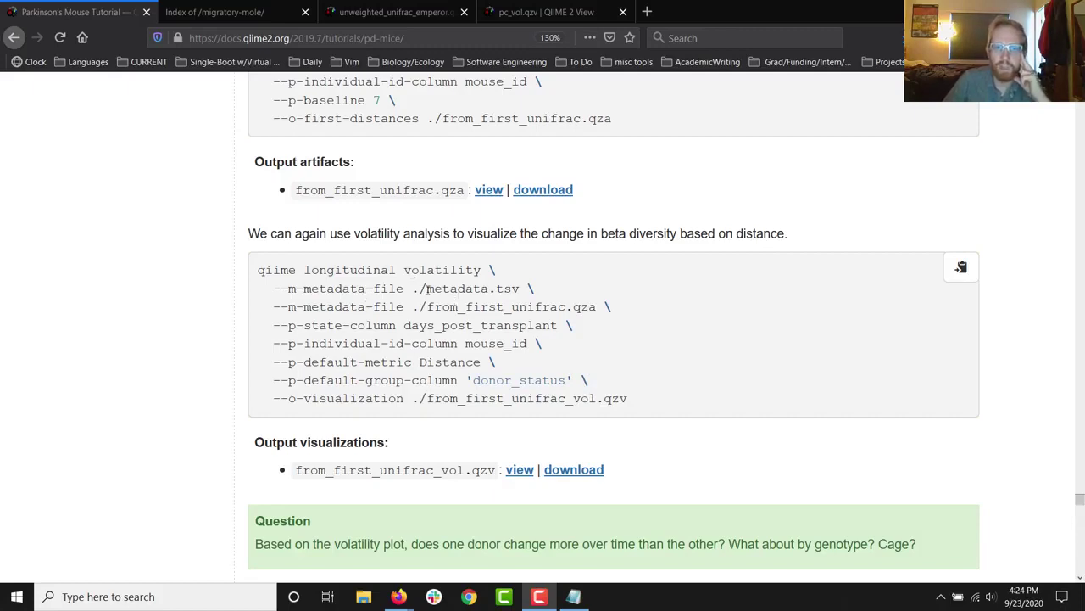
mouse_move(595, 310)
left_mouse_down()
mouse_move(414, 307)
mouse_move(607, 306)
left_mouse_up()
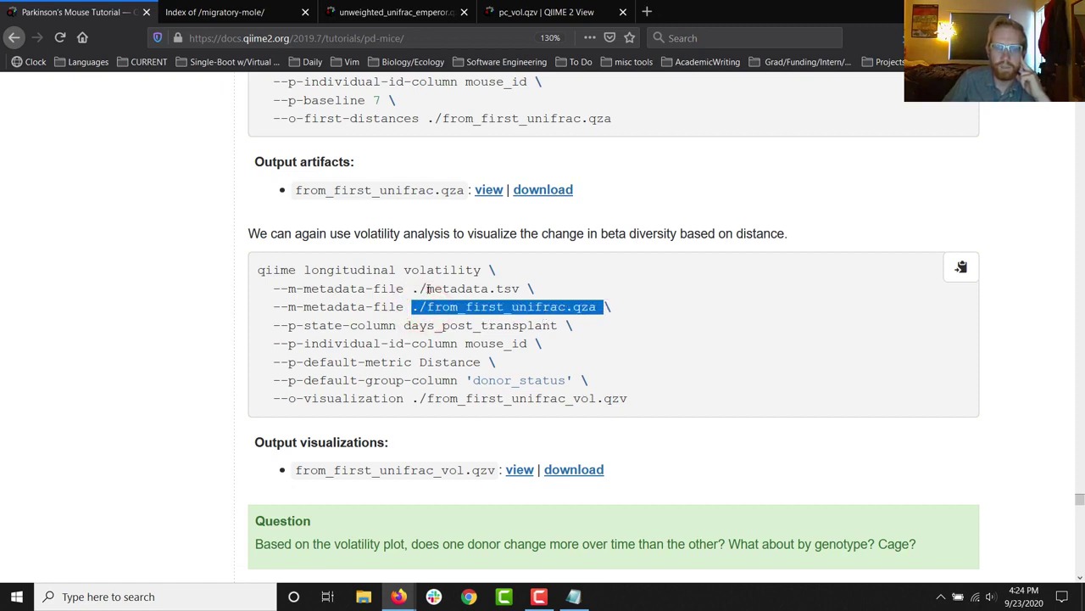
left_click_drag(412, 288, 546, 288)
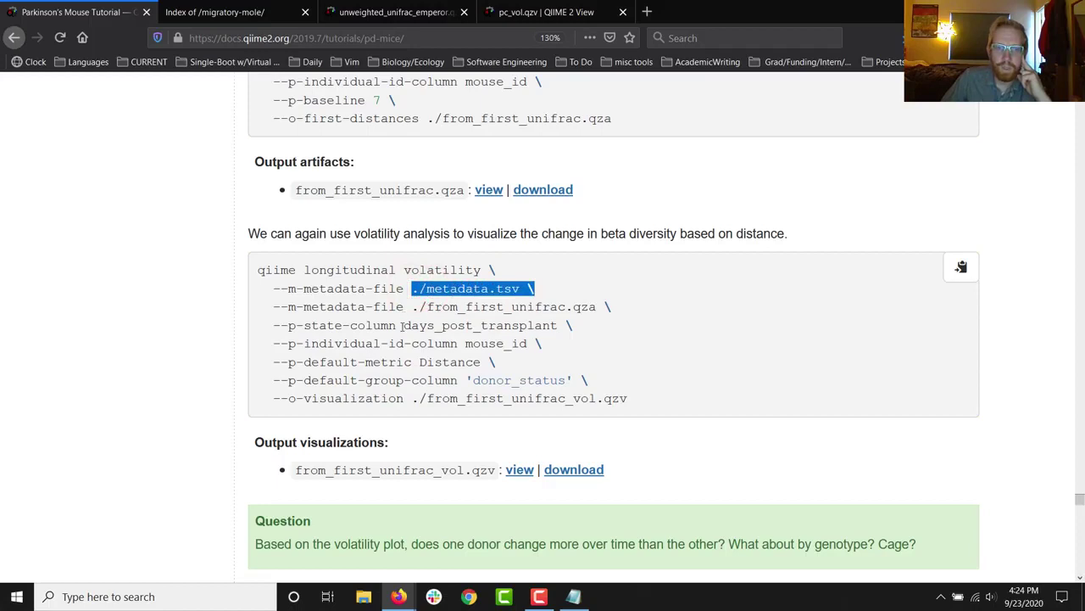
mouse_move(402, 326)
left_mouse_down()
mouse_move(557, 326)
mouse_move(411, 326)
left_mouse_up()
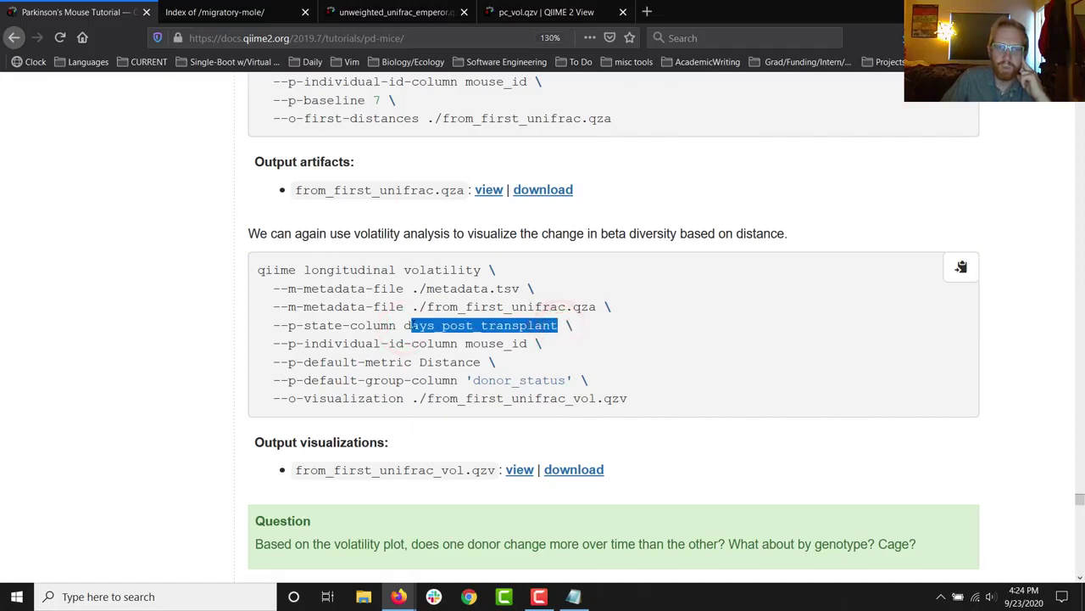
double_click(465, 345)
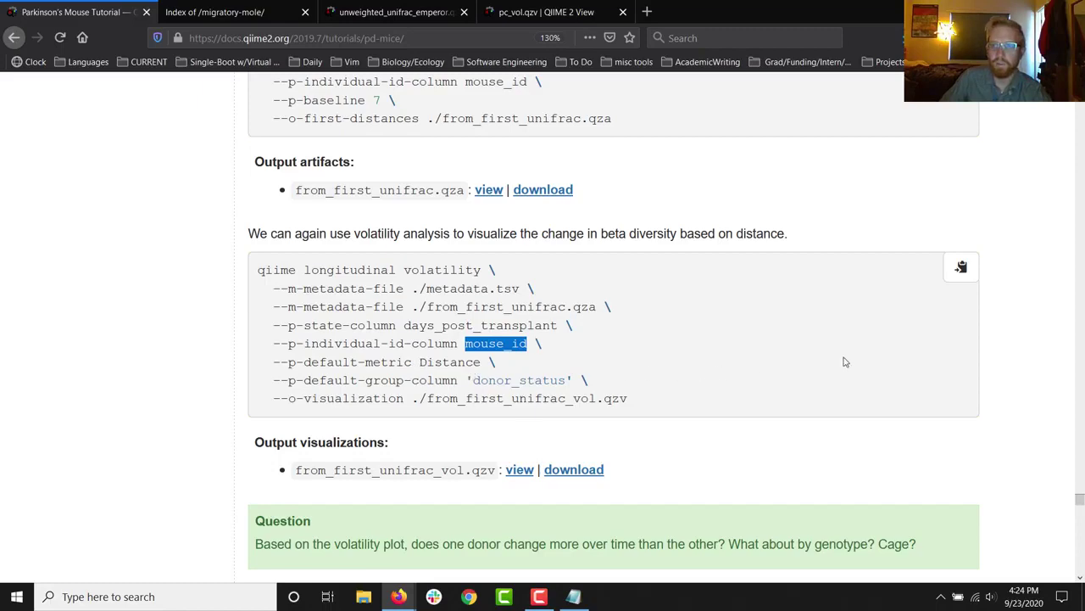
scroll(644, 251, "up", 4)
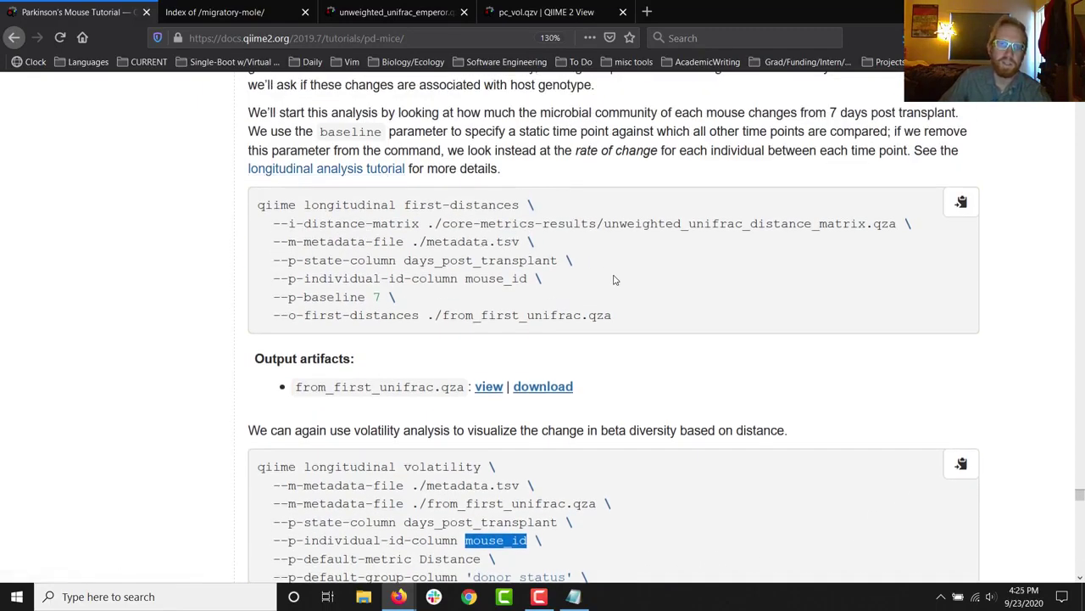
scroll(513, 238, "down", 8)
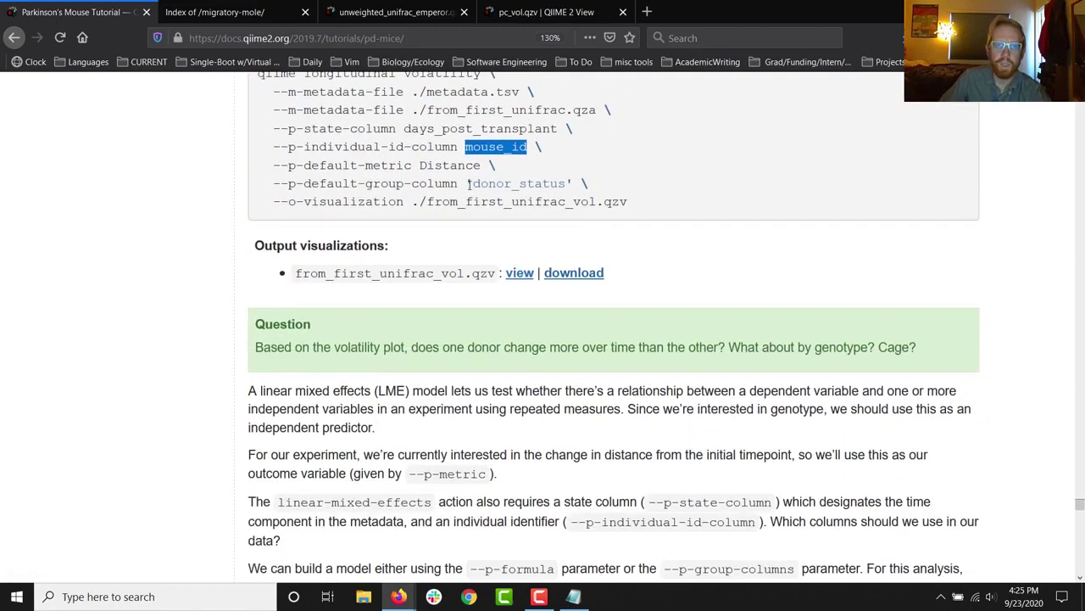
left_click_drag(322, 183, 465, 179)
left_click(591, 184)
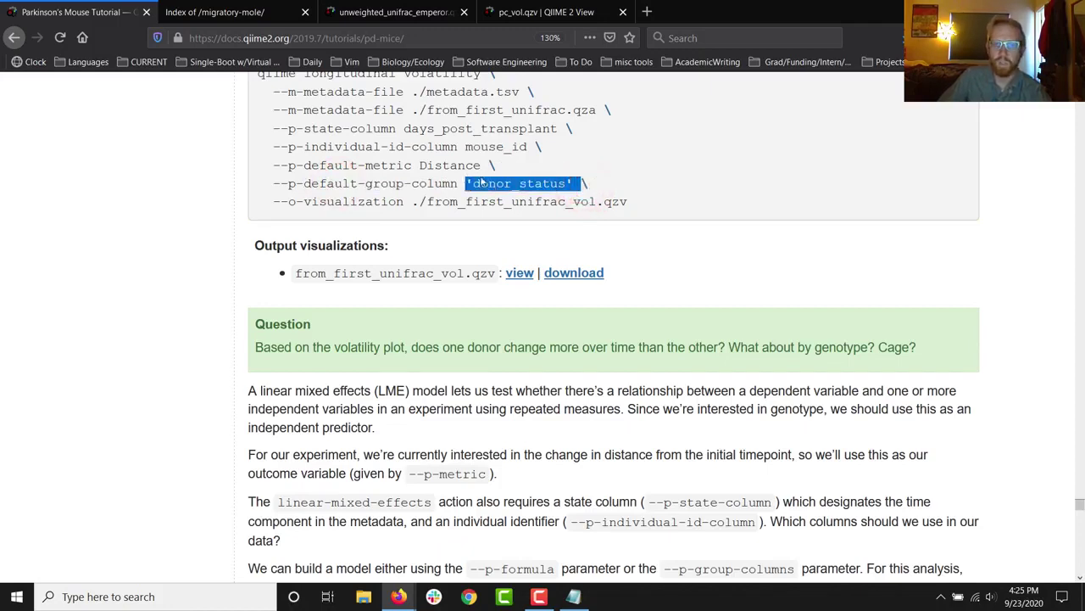
scroll(737, 188, "down", 4)
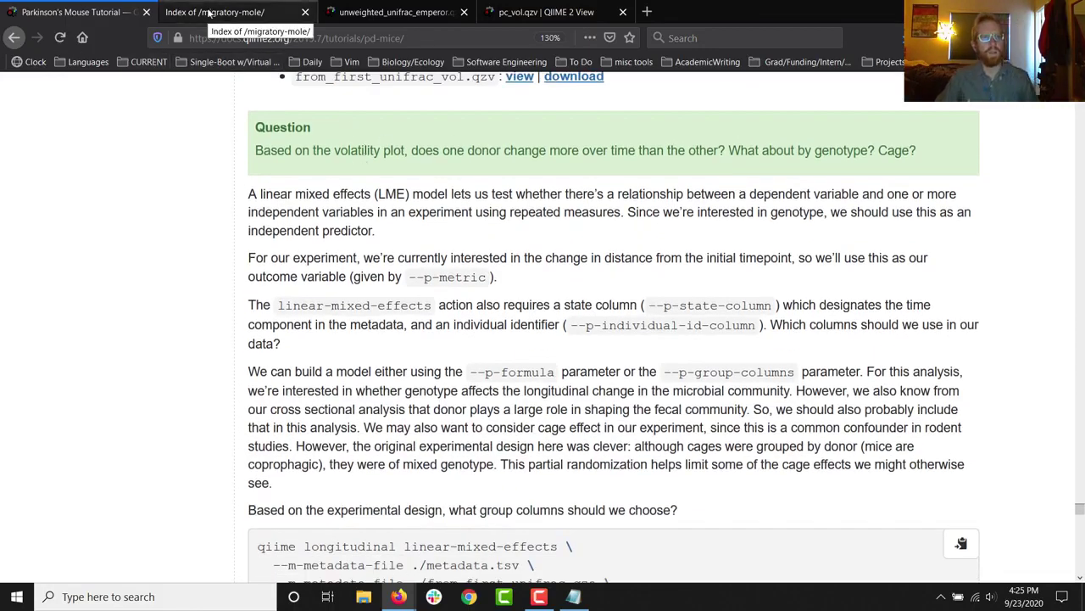
key("alt+Tab")
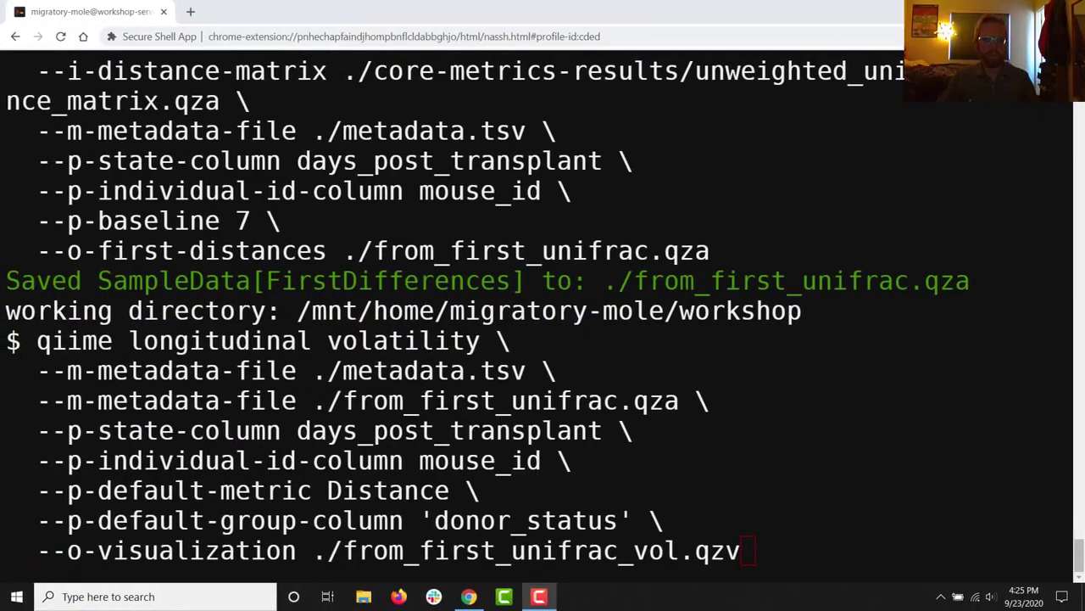
Run the pasted from_first_unifrac volatility command in the terminal.
scroll(543, 305, "up", 1)
scroll(543, 306, "down", 1)
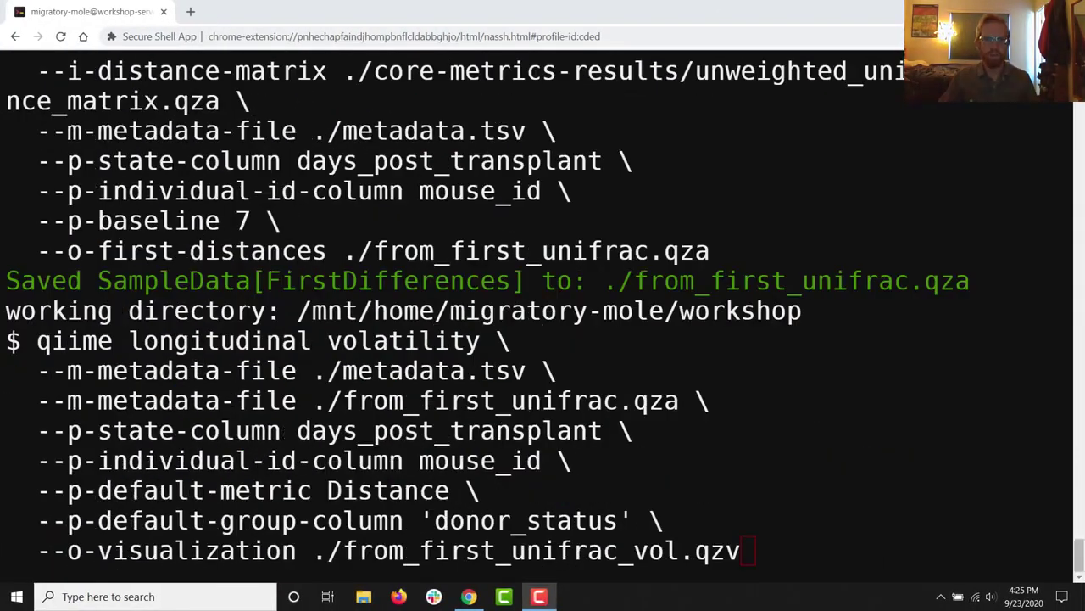
left_click(814, 500)
key("Return")
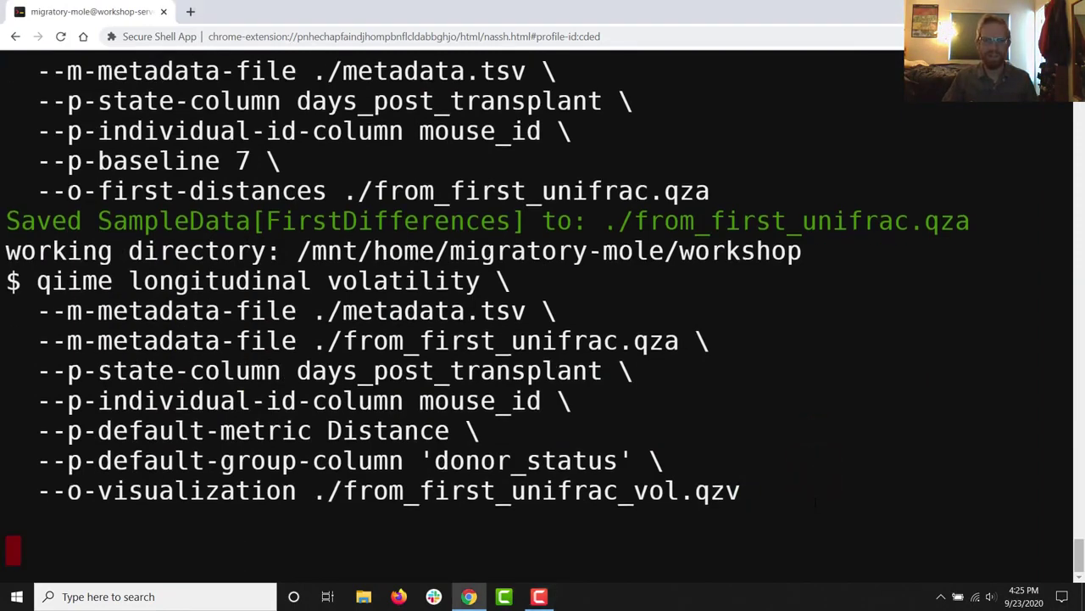
key("alt+Tab")
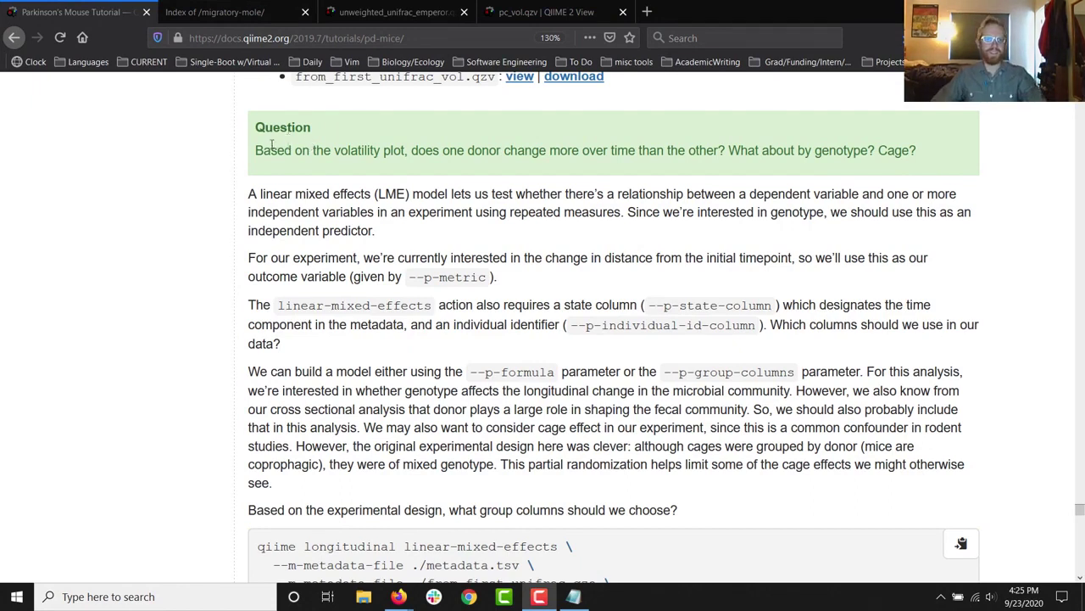
Compare the volatility-plot question against the Emperor and pc_vol.qzv charts.
left_click_drag(256, 150, 916, 151)
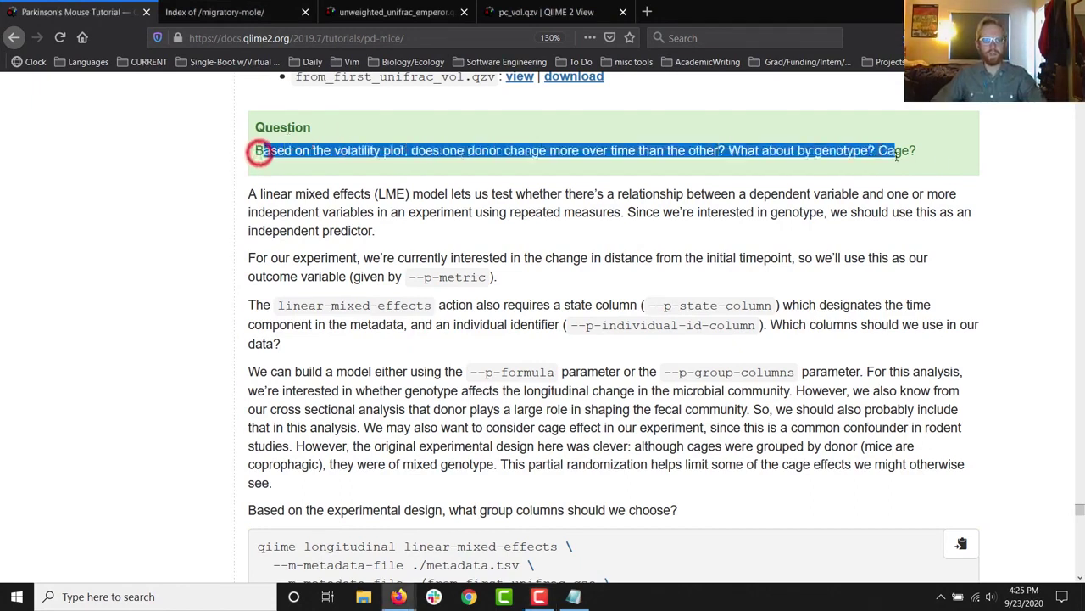
left_click(967, 155)
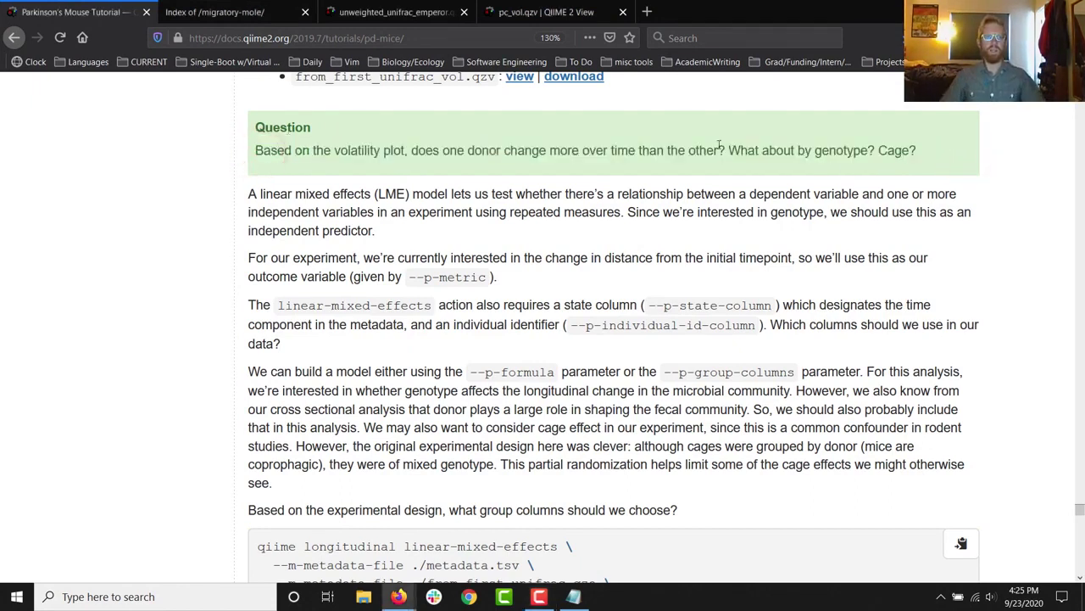
left_click(410, 13)
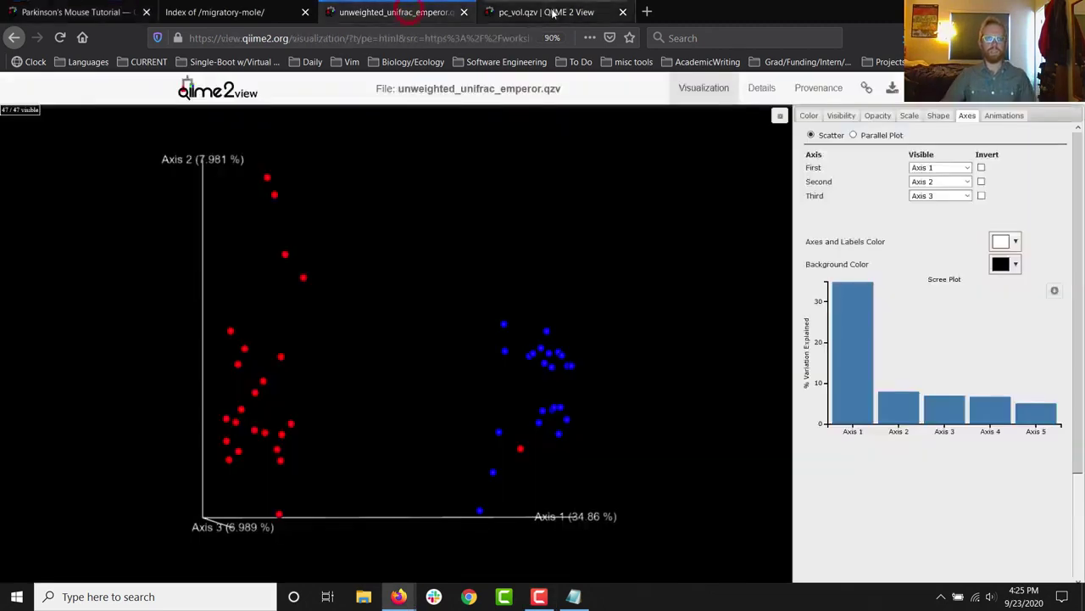
left_click(555, 12)
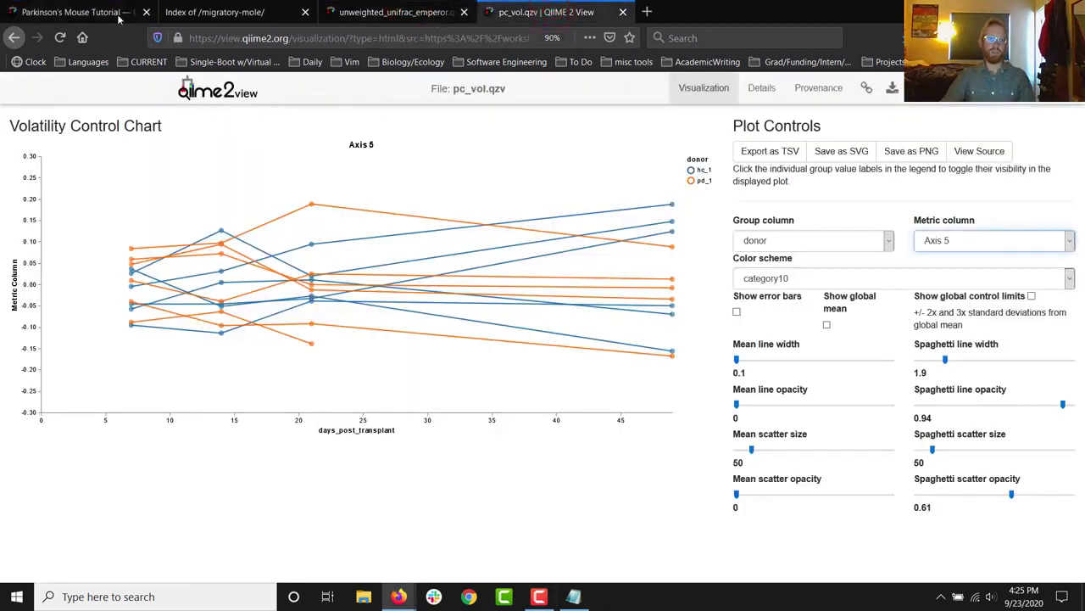
left_click(70, 9)
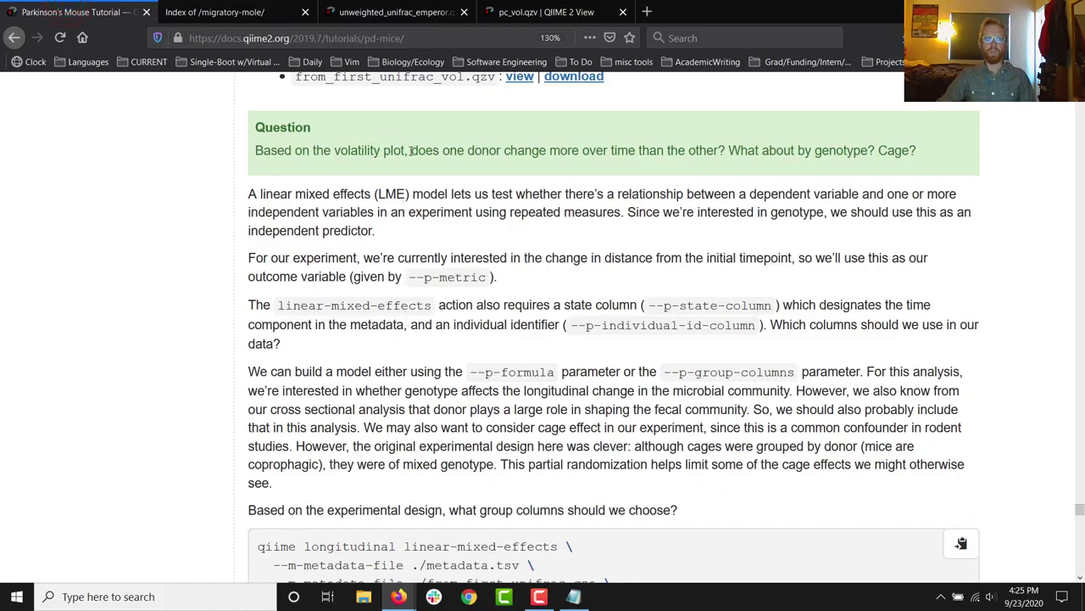
Highlight the donor-change-over-time and genotype questions, then go to the /migratory-mole/ listing.
left_click_drag(411, 150, 636, 161)
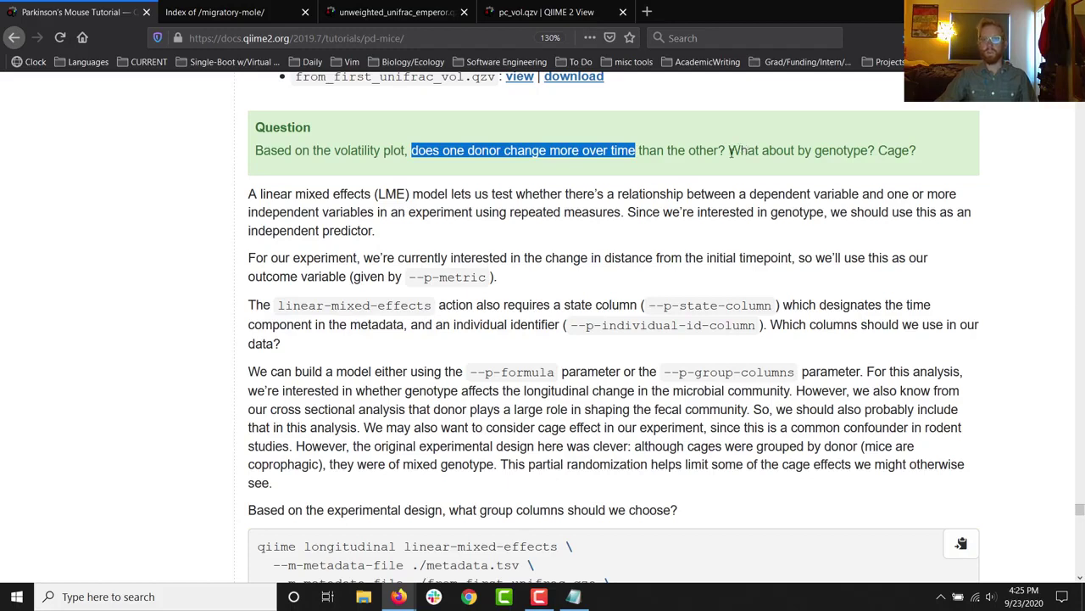
left_click_drag(729, 150, 916, 150)
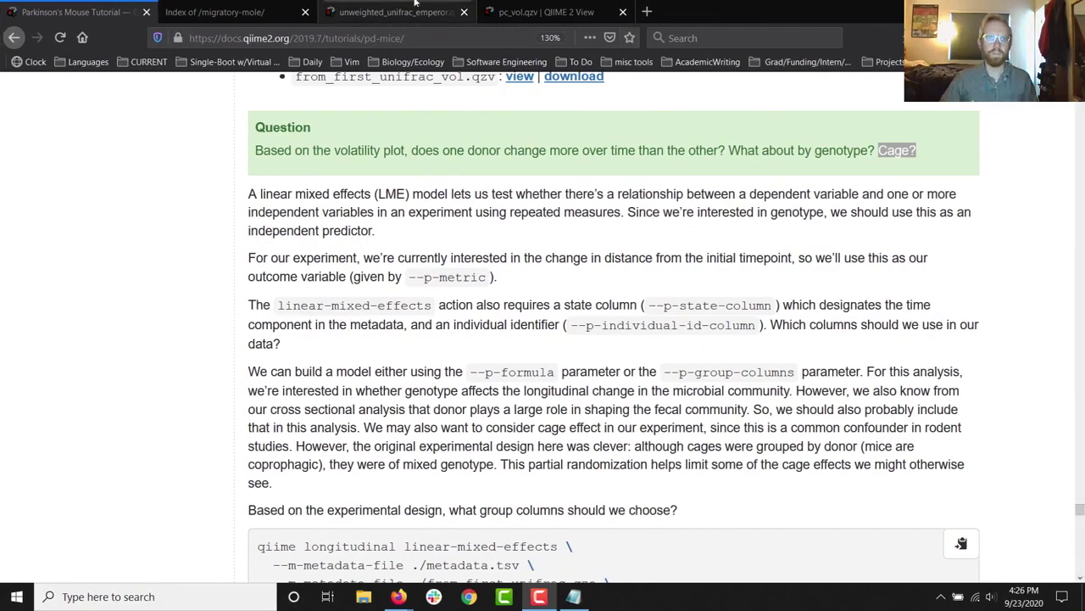
left_click(215, 16)
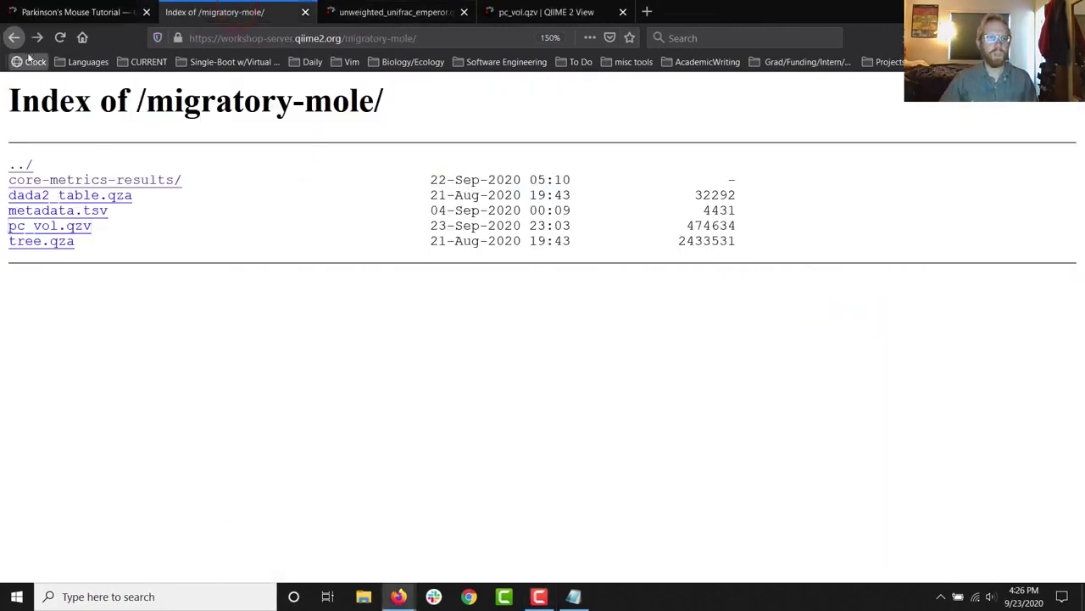
Reload the /migratory-mole/ listing and copy the from_first_unifrac_vol.qzv link.
left_click(57, 38)
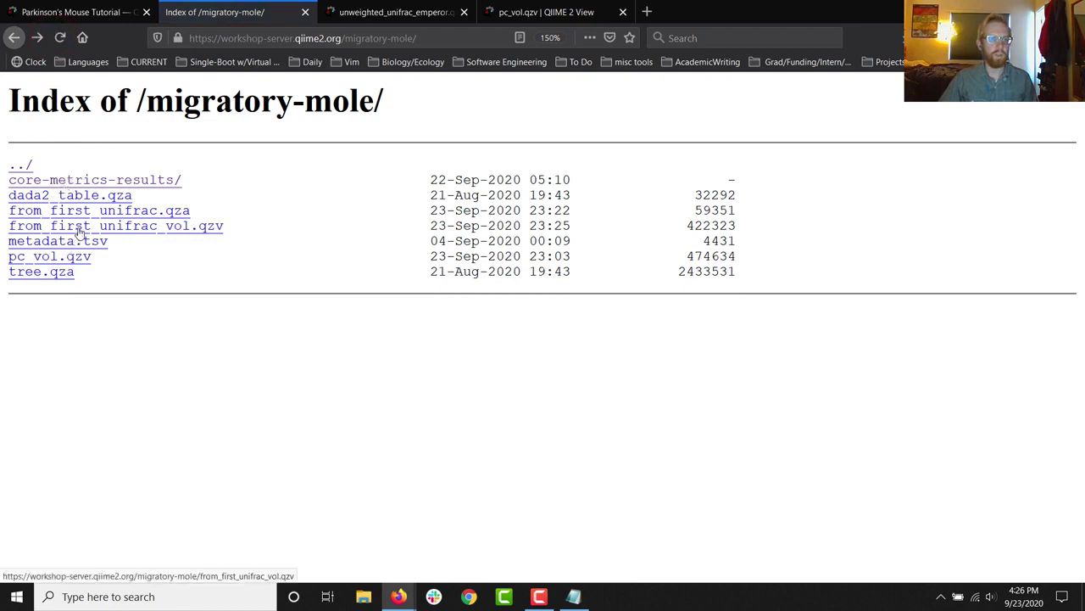
right_click(78, 231)
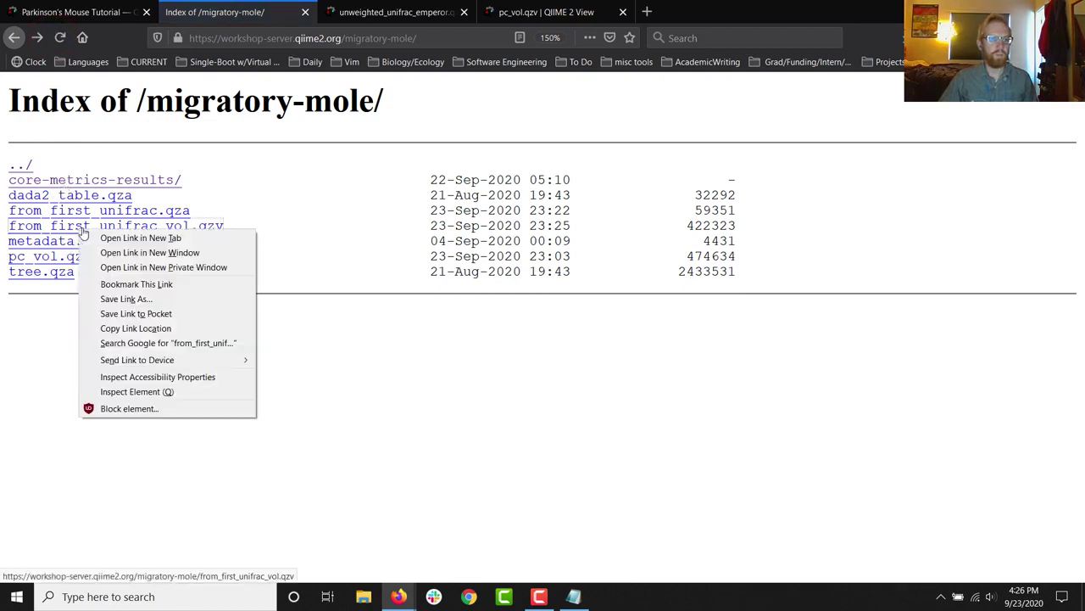
left_click(146, 328)
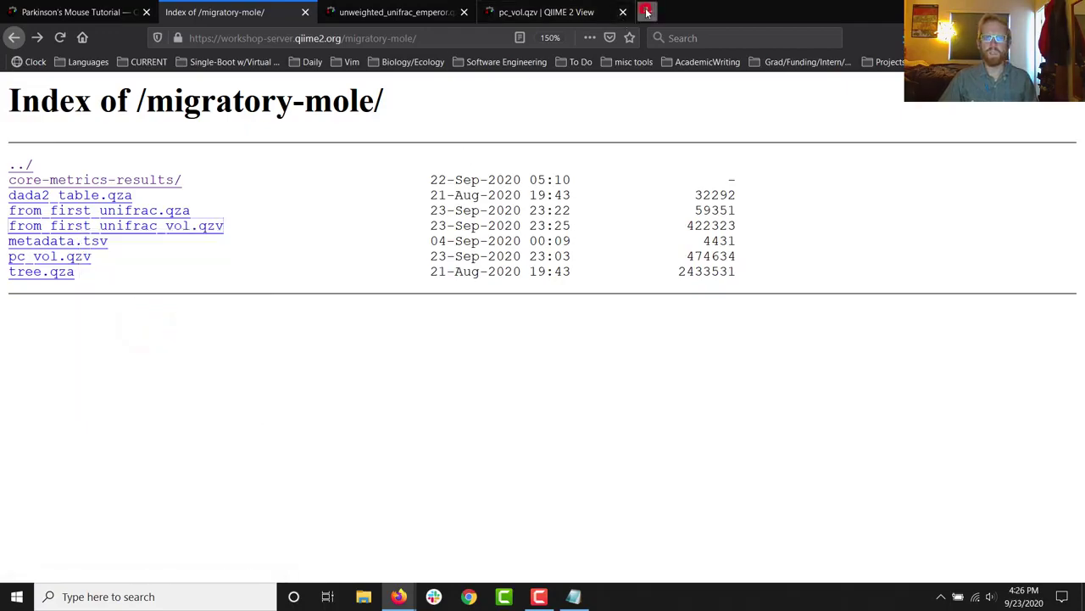
Load from_first_unifrac_vol.qzv from its web address in QIIME 2 View.
left_click(646, 11)
type("view.qiime2.org")
key("Return")
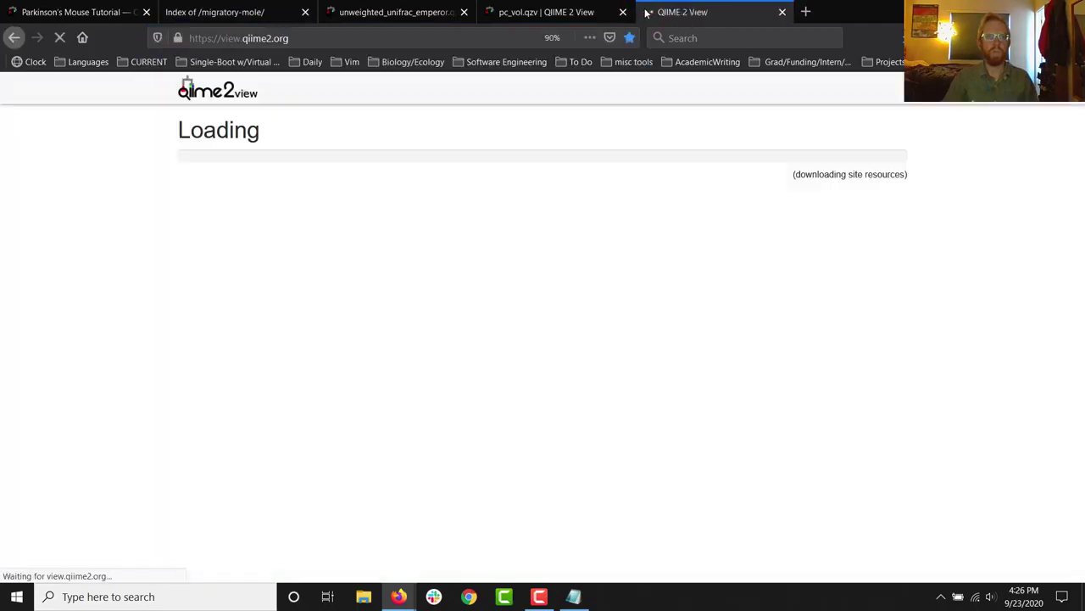
left_click(677, 307)
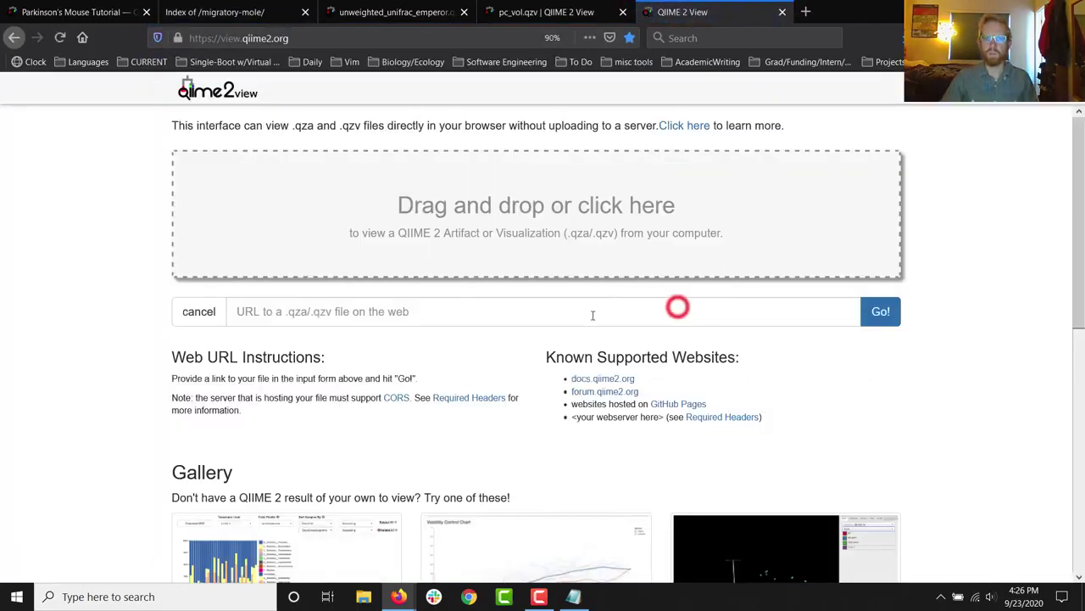
left_click(726, 311)
key("ctrl+v")
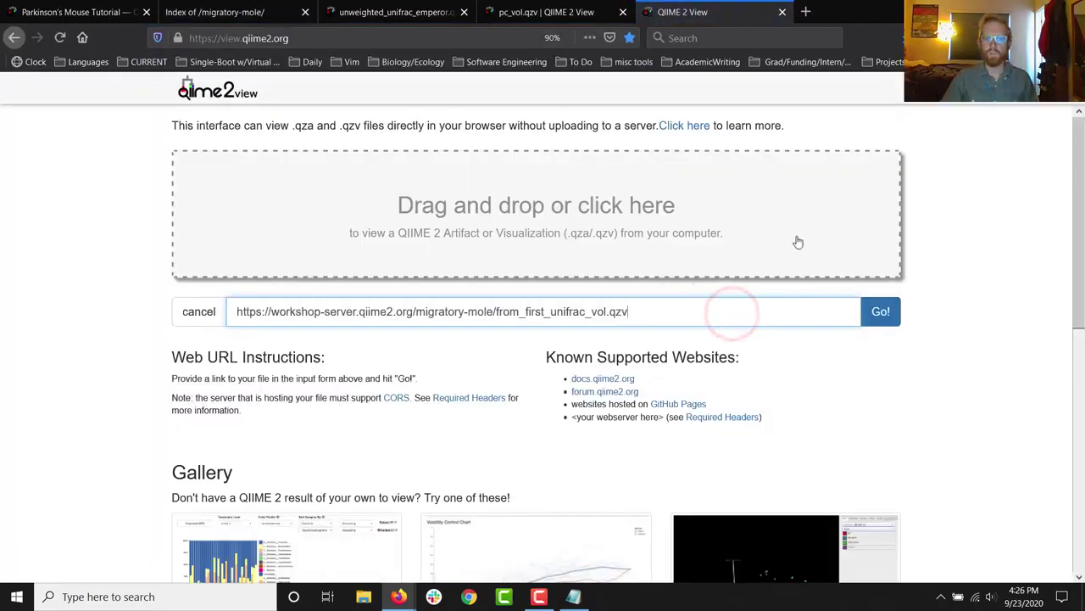
key("ctrl+plus")
key("ctrl+plus")
left_click(954, 293)
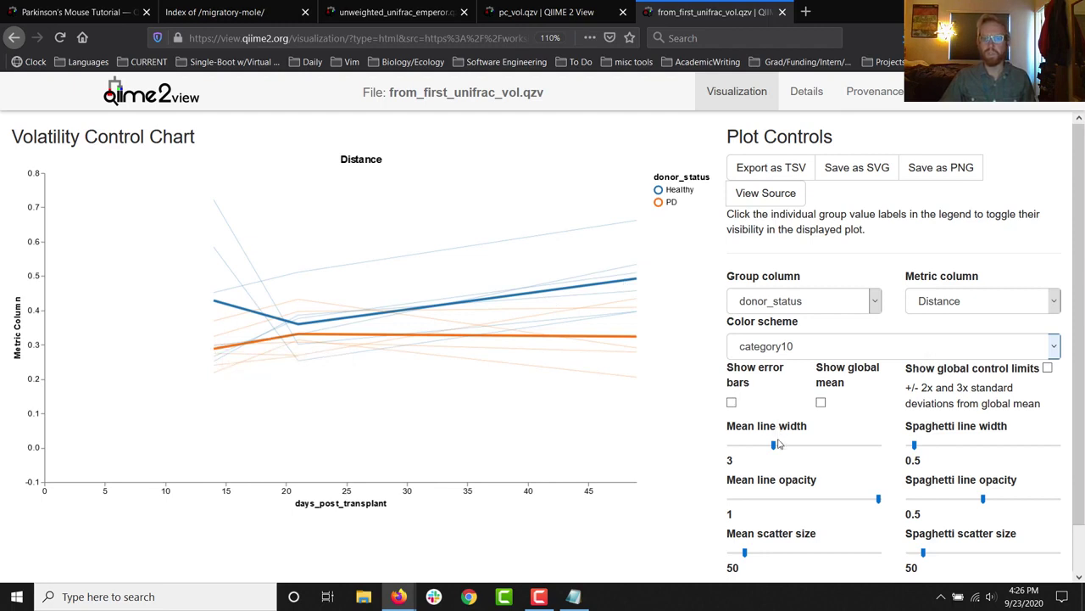
Thicken the mean lines to width 4.4 and the spaghetti lines, then return to the file listing.
mouse_move(776, 443)
left_mouse_down()
mouse_move(755, 448)
mouse_move(795, 448)
left_mouse_up()
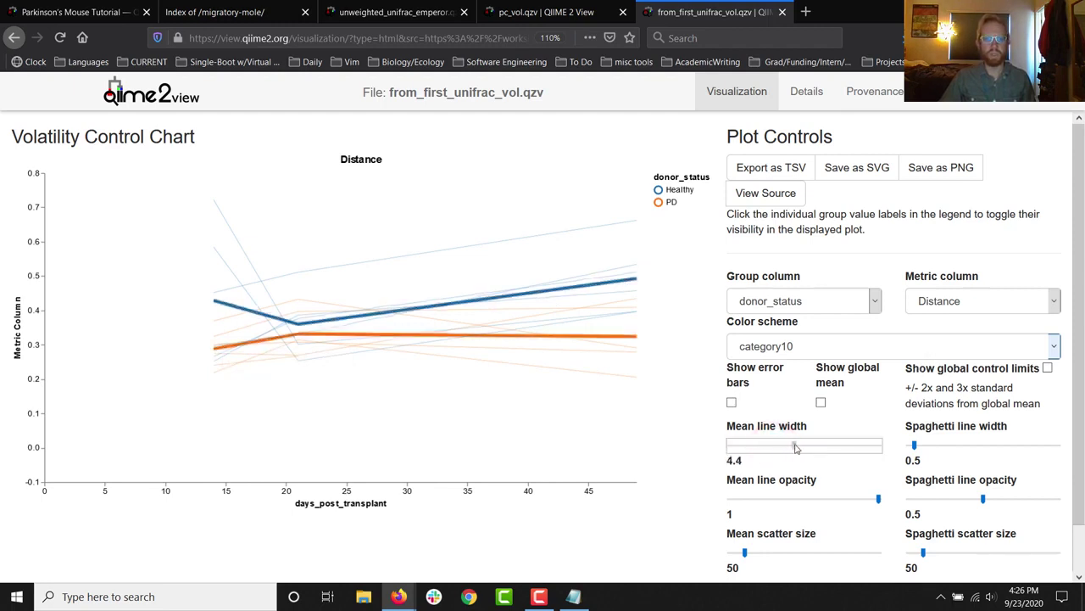
mouse_move(914, 445)
left_mouse_down()
mouse_move(937, 447)
mouse_move(904, 451)
mouse_move(924, 450)
left_mouse_up()
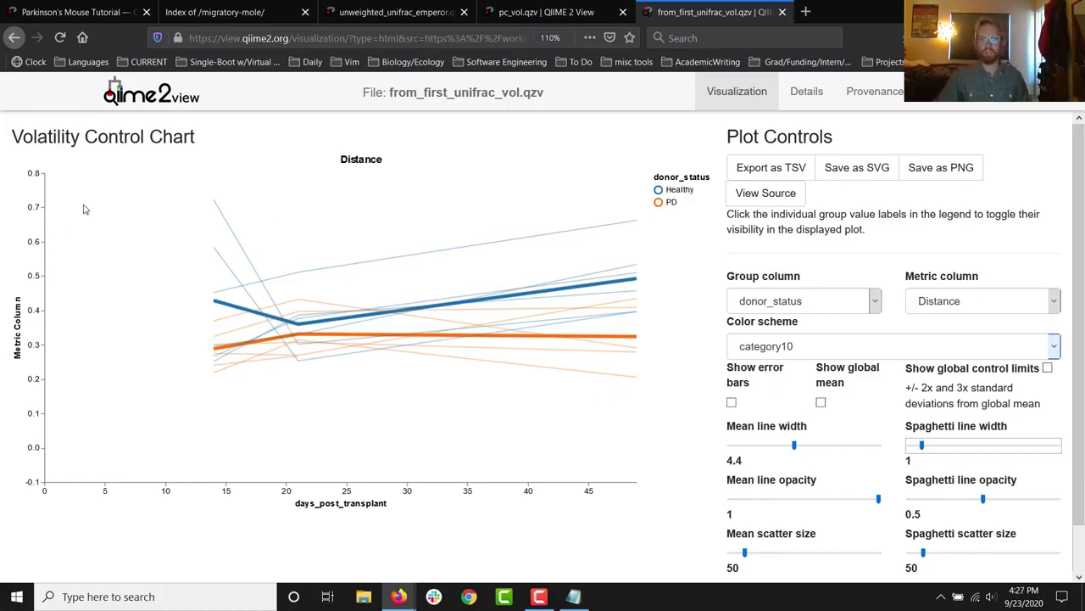
left_click(25, 387)
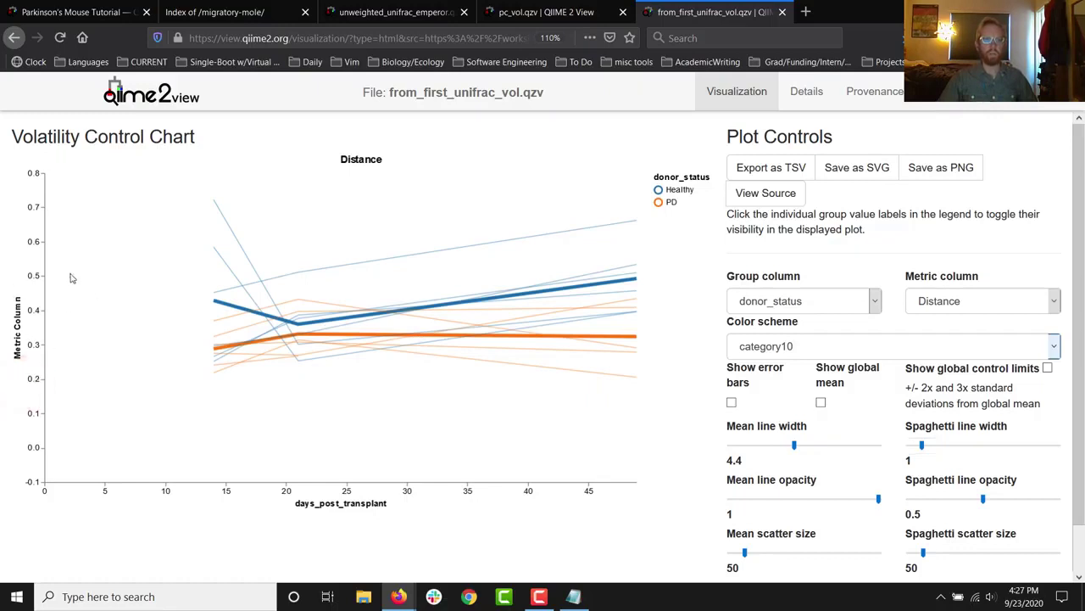
left_click(393, 163)
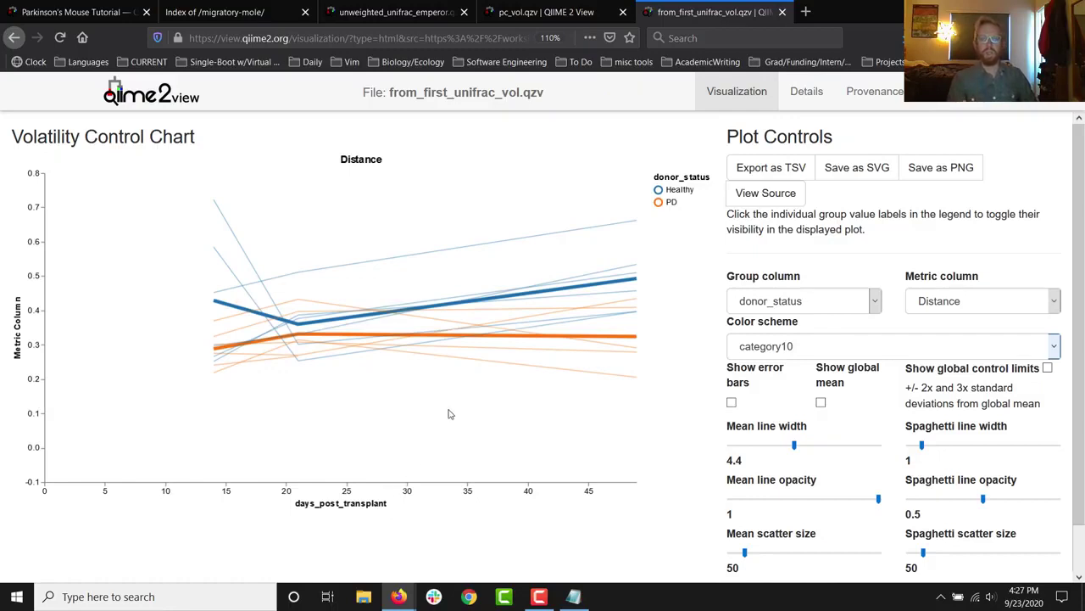
left_click(195, 12)
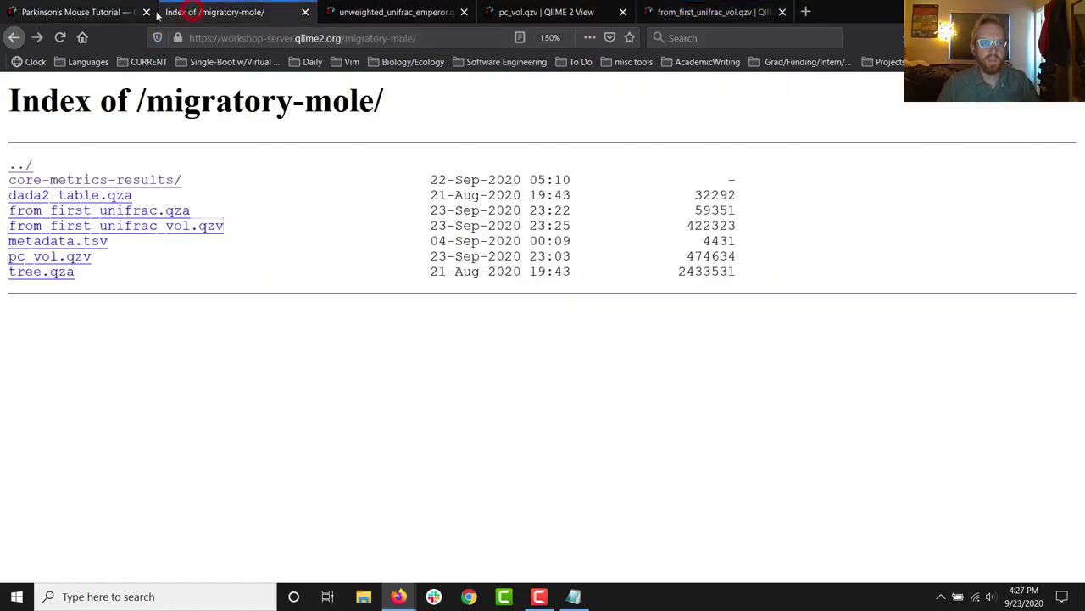
Review the tutorial's volatility command (baseline 7) and its donor, genotype and cage question.
left_click(76, 12)
scroll(466, 348, "down", 10)
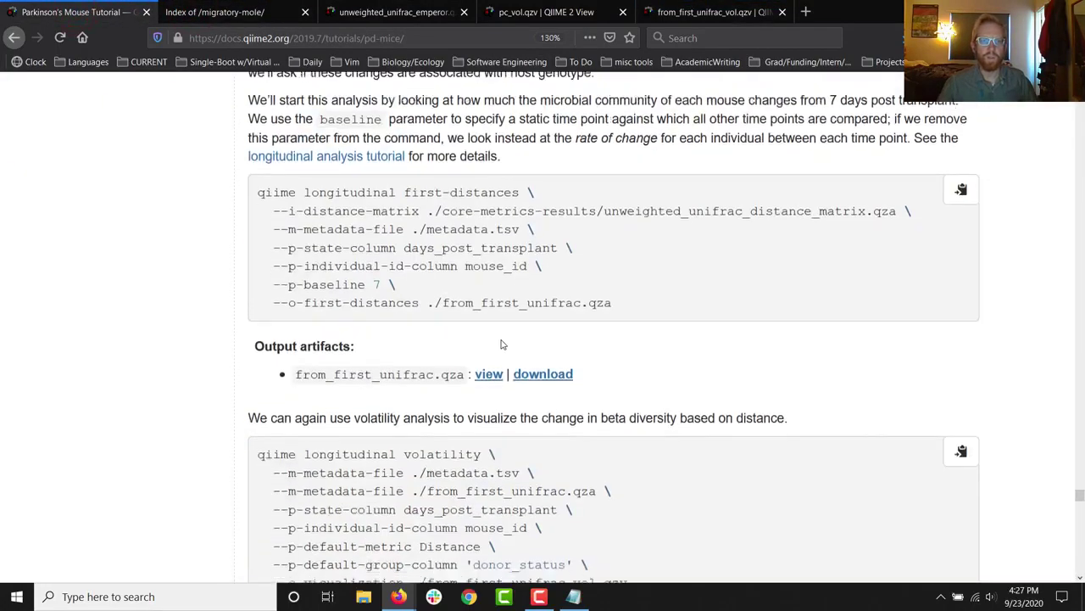
scroll(501, 344, "down", 4)
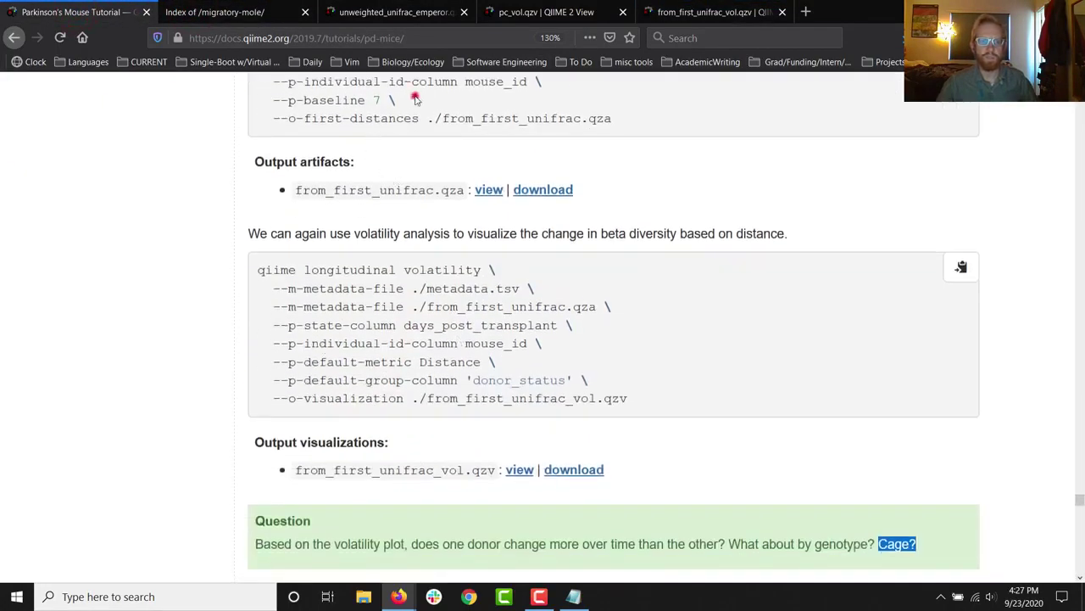
left_click_drag(288, 100, 384, 100)
left_click(383, 100)
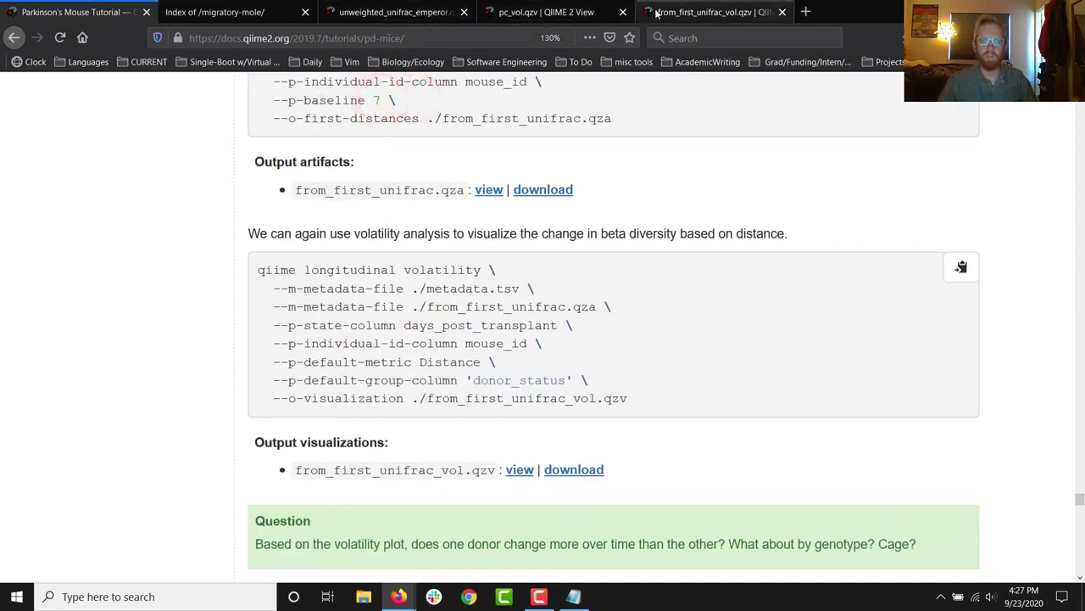
left_click(714, 12)
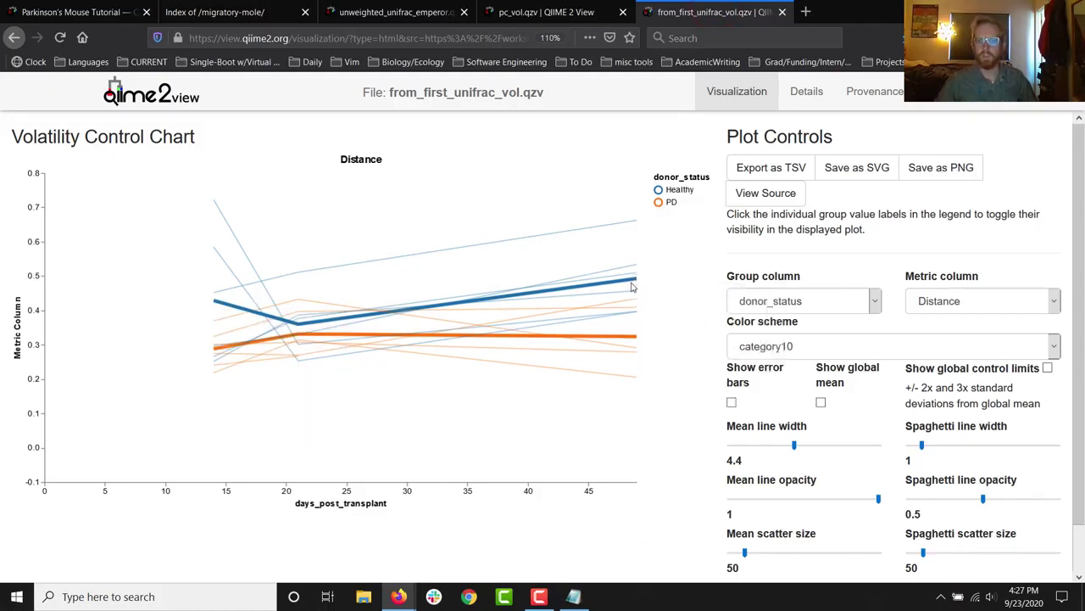
Thin the mean lines to 0.1 and make spaghetti lines 4.9 wide at 0.75 opacity.
mouse_move(637, 282)
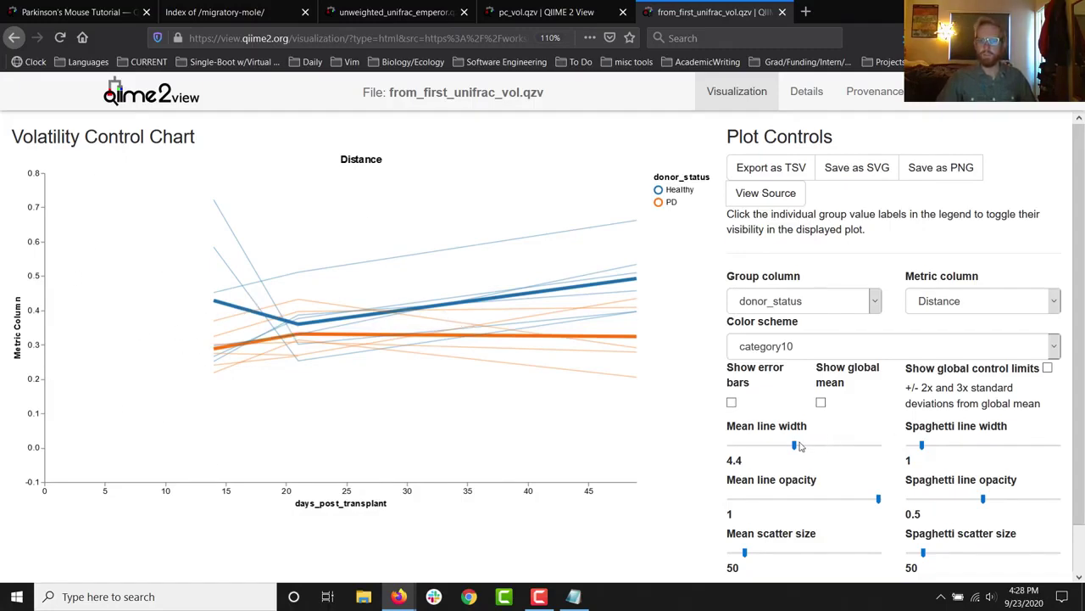
left_click_drag(799, 447, 744, 446)
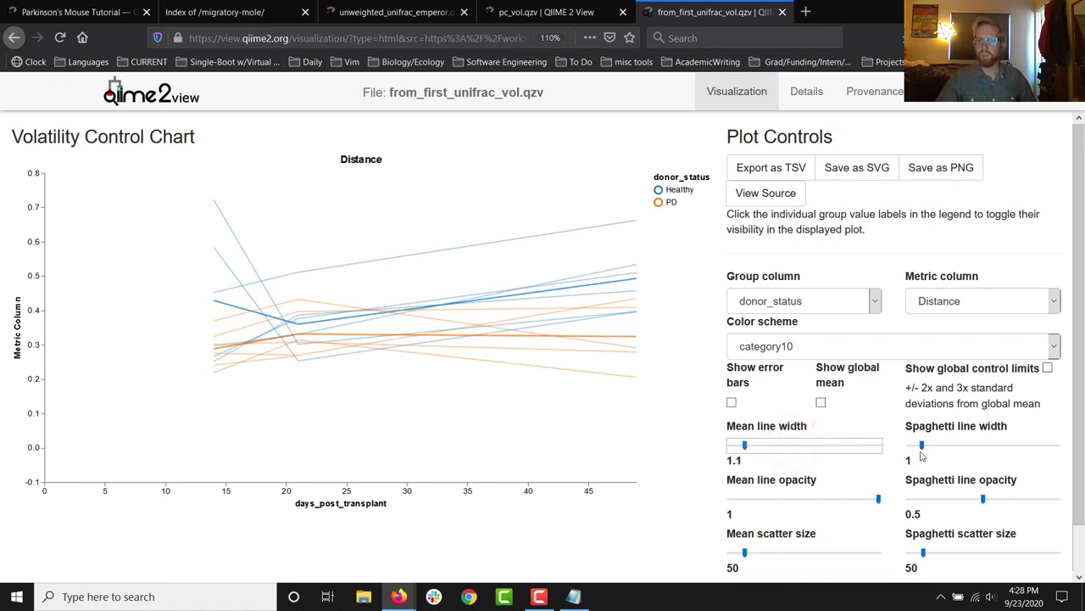
left_click_drag(923, 445, 982, 447)
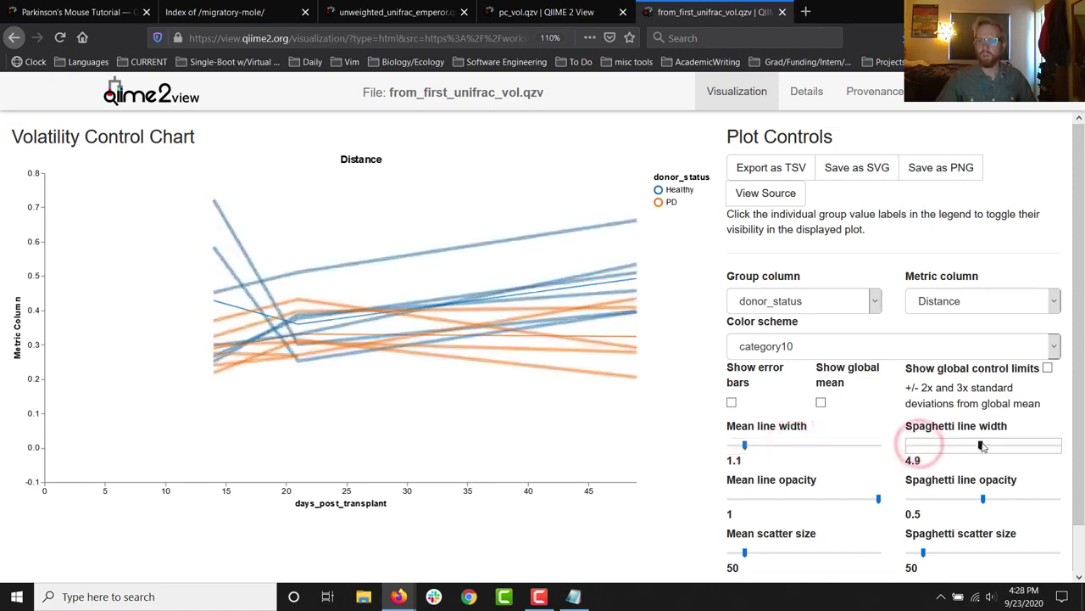
left_click_drag(748, 450, 730, 446)
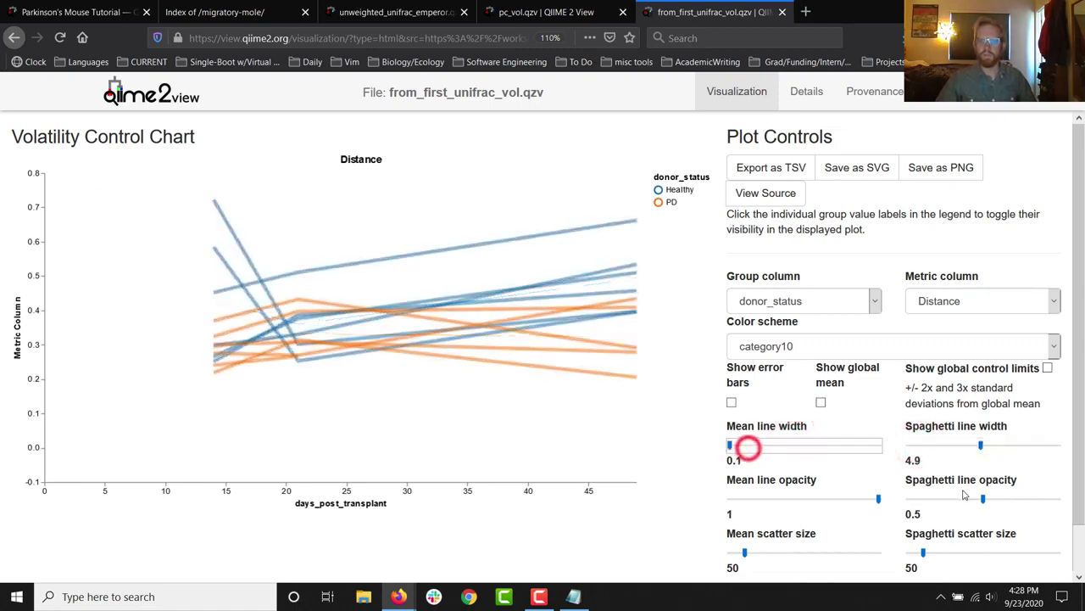
left_click_drag(986, 502, 1022, 504)
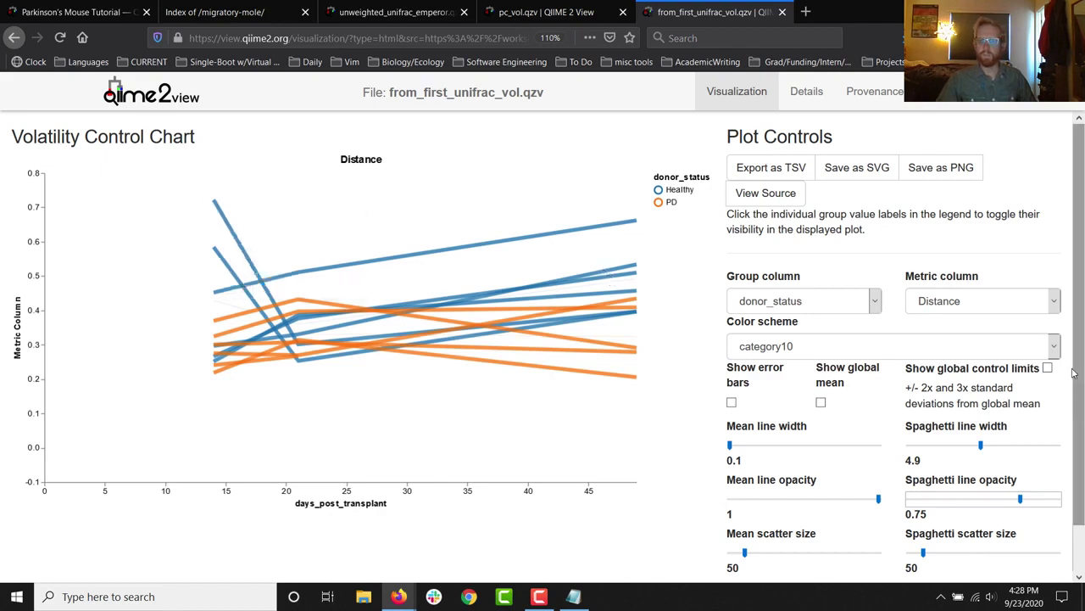
Raise the spaghetti scatter point opacity to 0.53.
scroll(853, 440, "down", 1)
left_click(935, 557)
left_click_drag(936, 557, 988, 556)
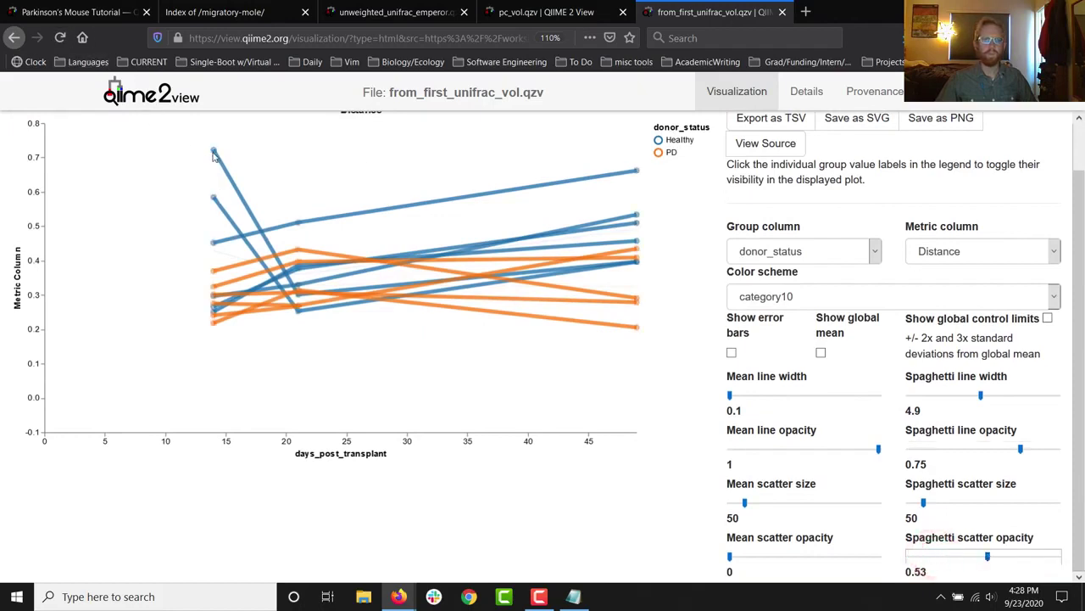
mouse_move(216, 153)
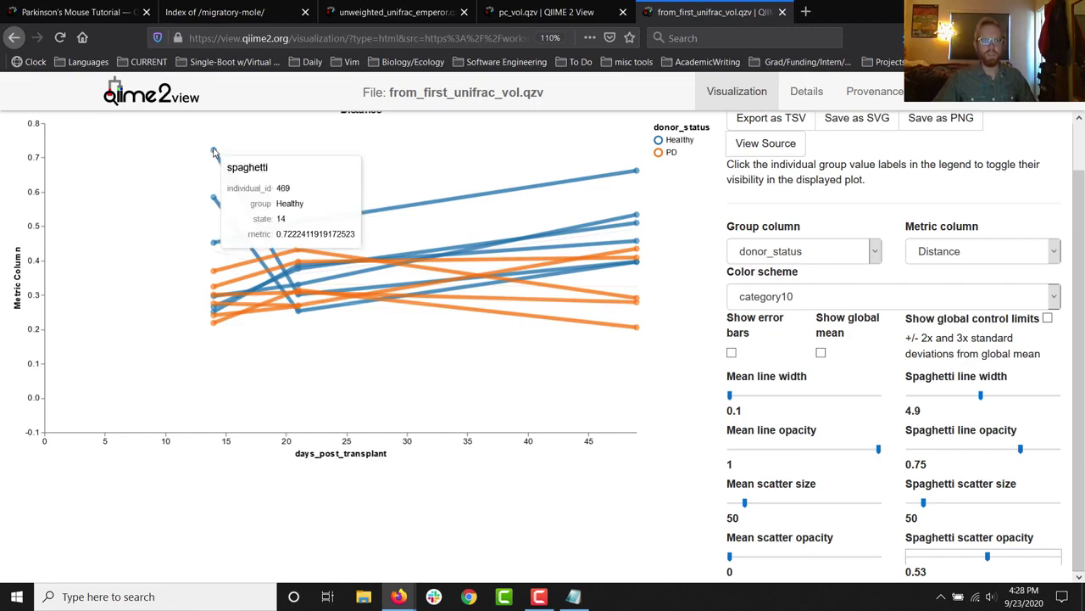
mouse_move(297, 291)
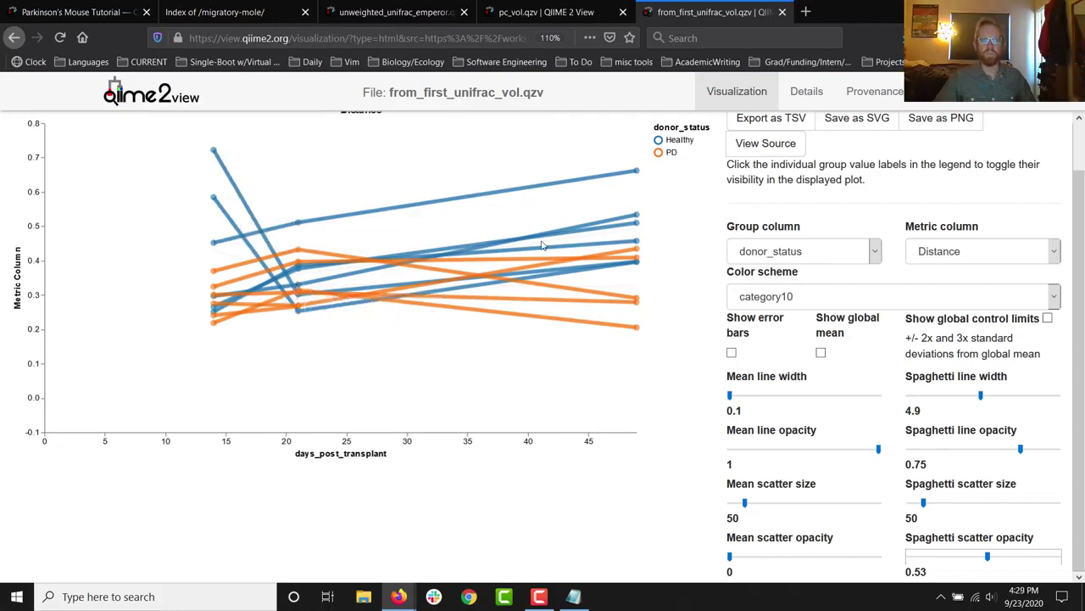
mouse_move(640, 219)
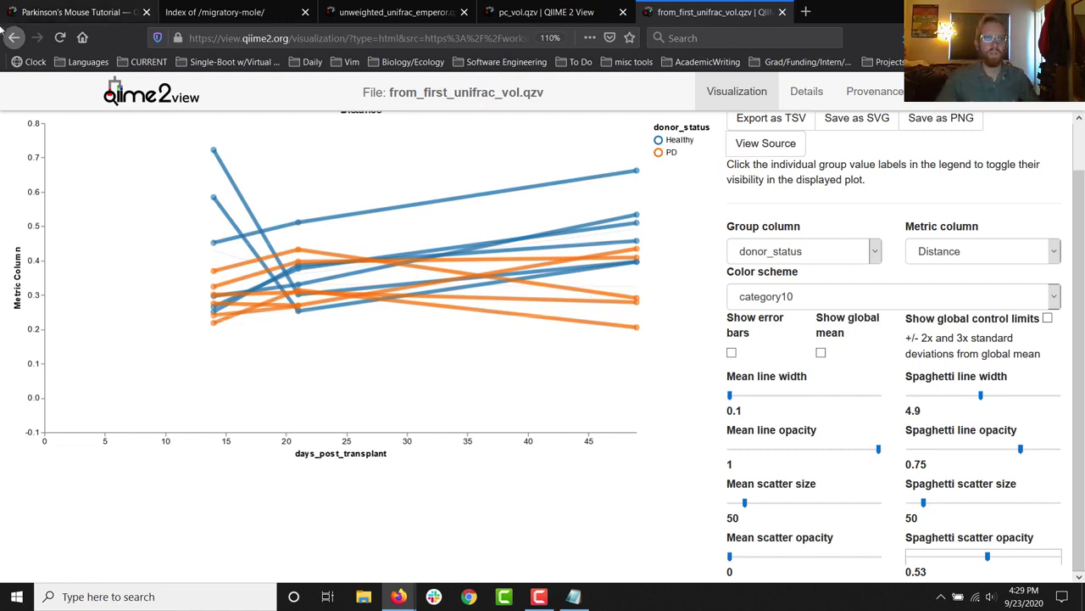
Reread the tutorial's question about how the donor changes the volatility.
left_click(33, 12)
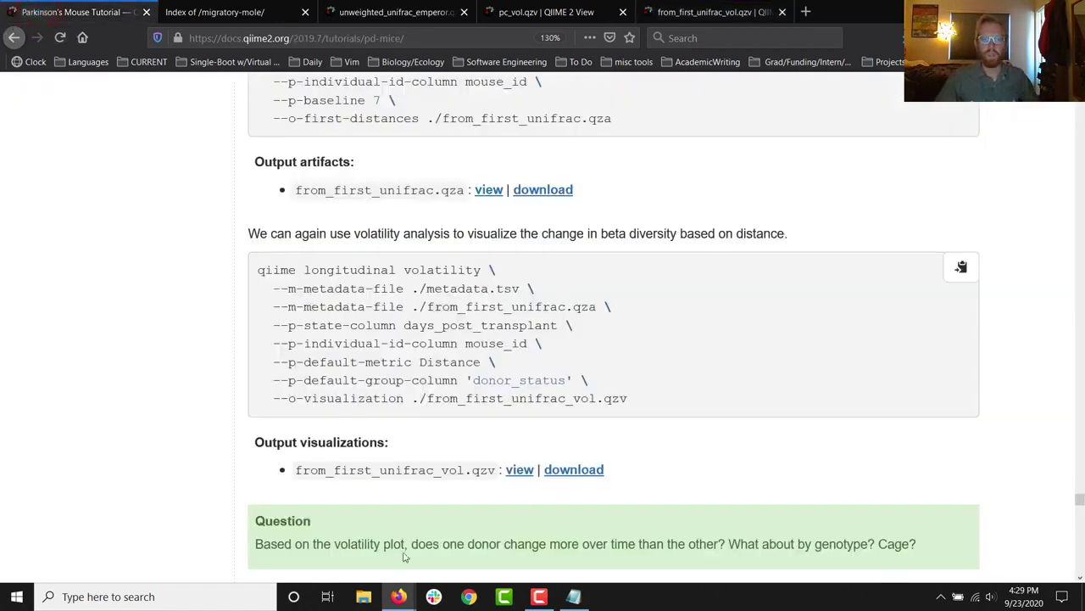
left_click_drag(415, 547, 678, 543)
left_click(678, 542)
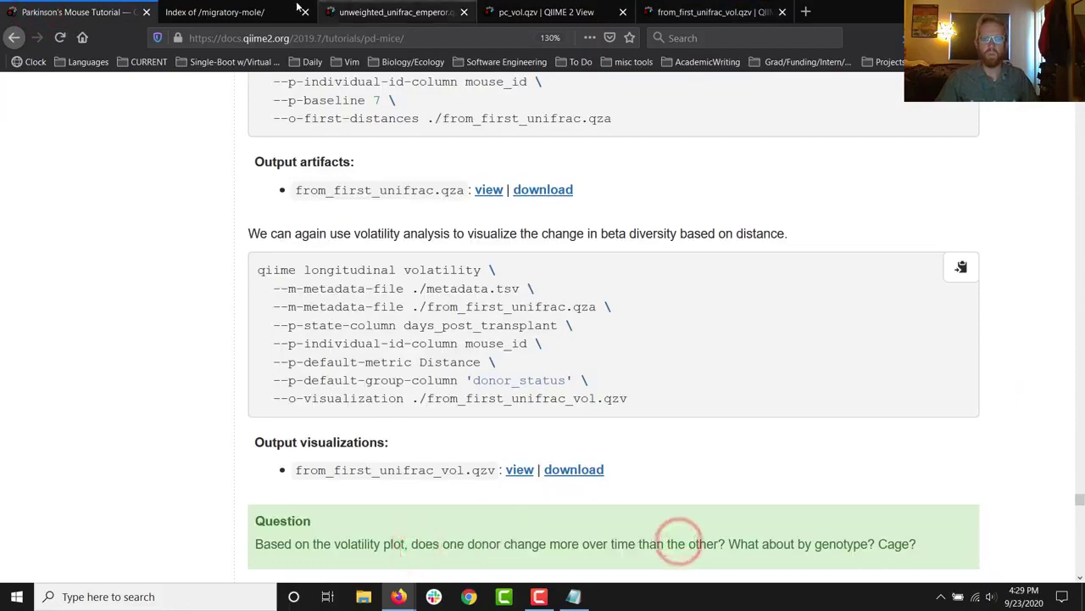
Set mean line width 4.4 and spaghetti line width 0.1, and show the global mean.
left_click(666, 13)
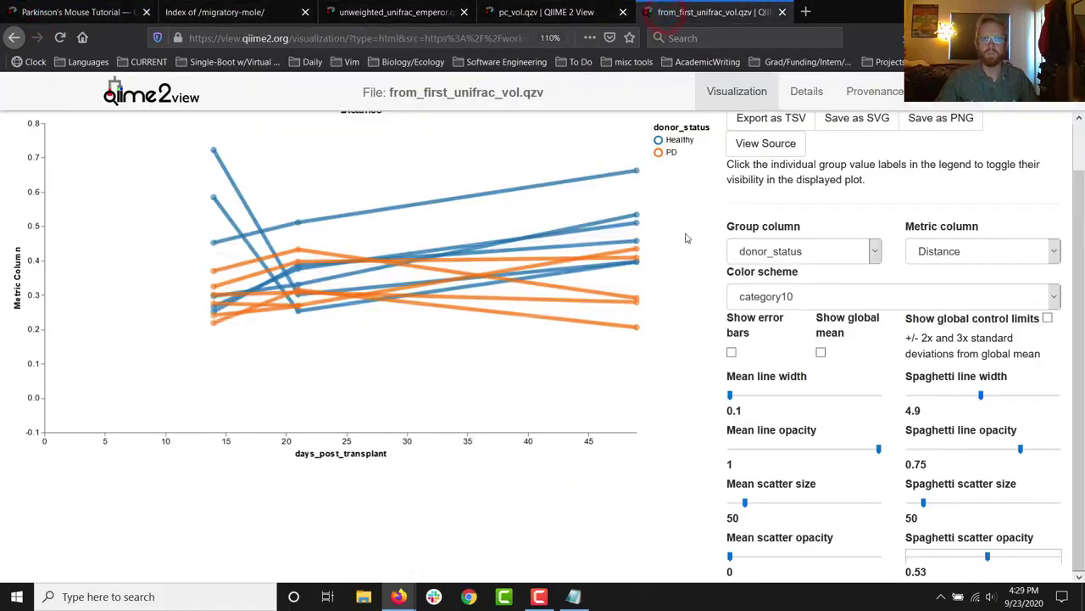
scroll(682, 247, "up", 1)
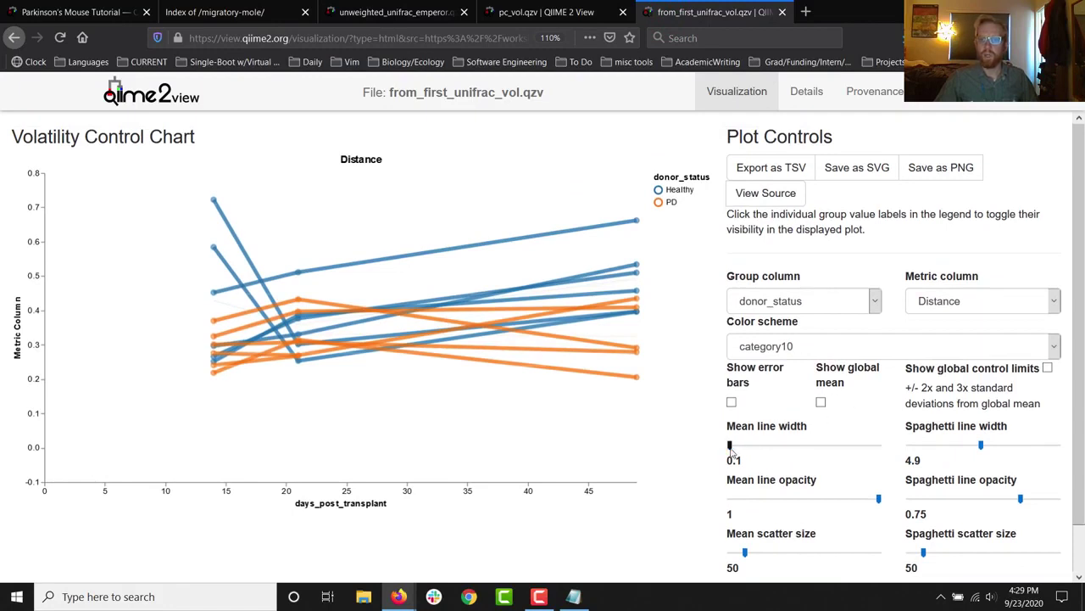
left_click_drag(730, 449, 793, 447)
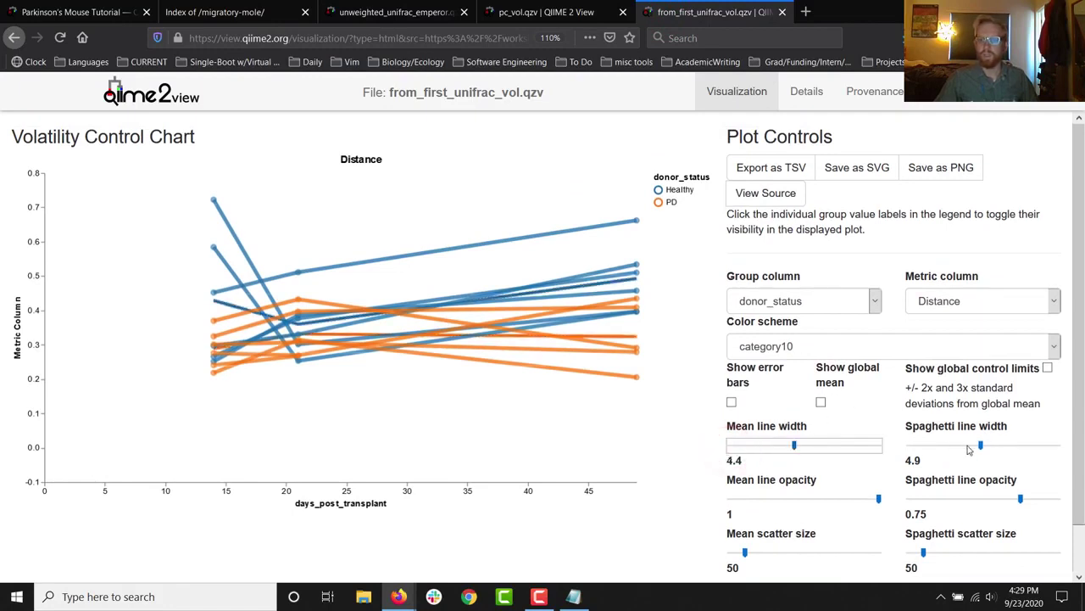
left_click_drag(969, 445, 909, 445)
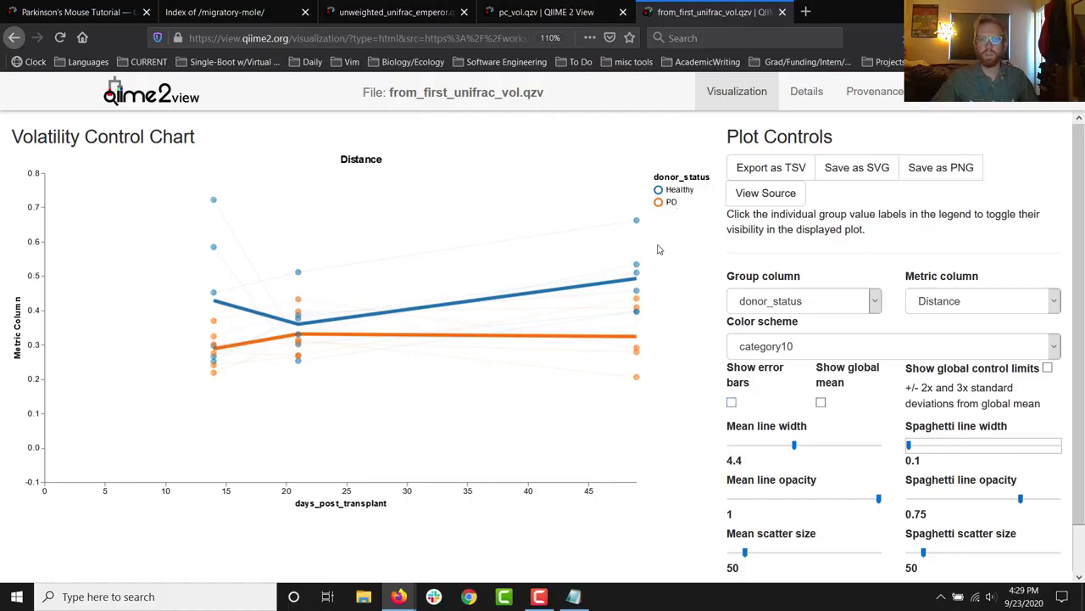
left_click(821, 402)
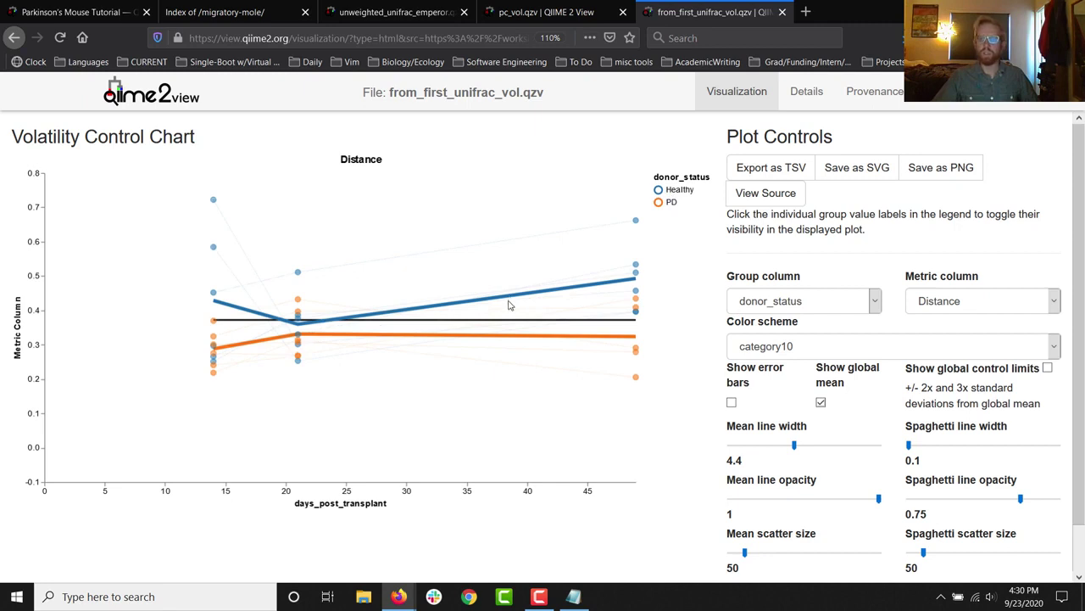
Keep Distance as the metric and group the volatility chart by genotype.
left_click(982, 303)
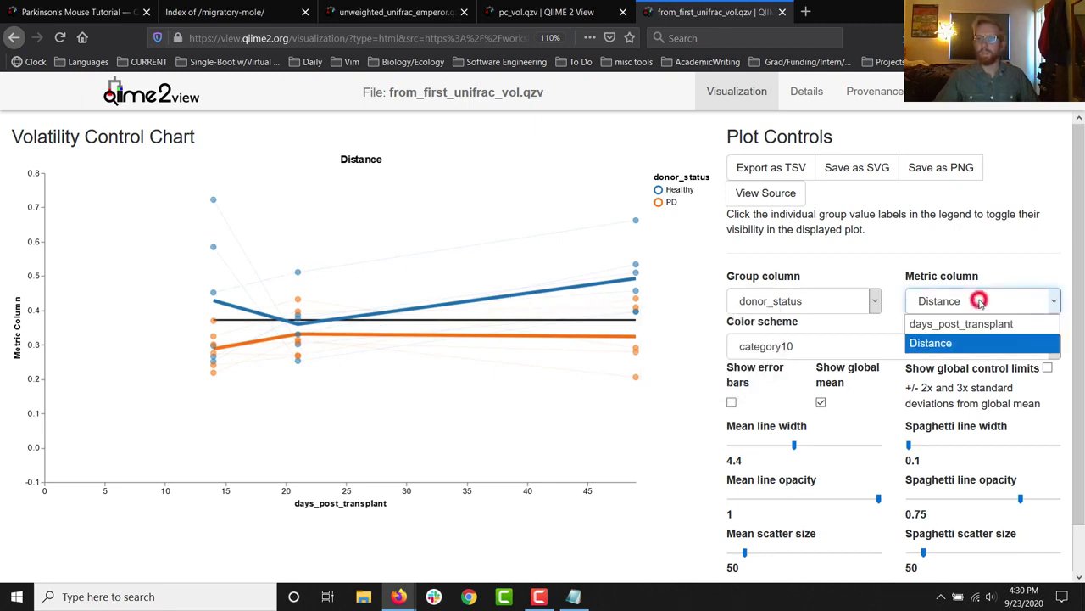
left_click(978, 343)
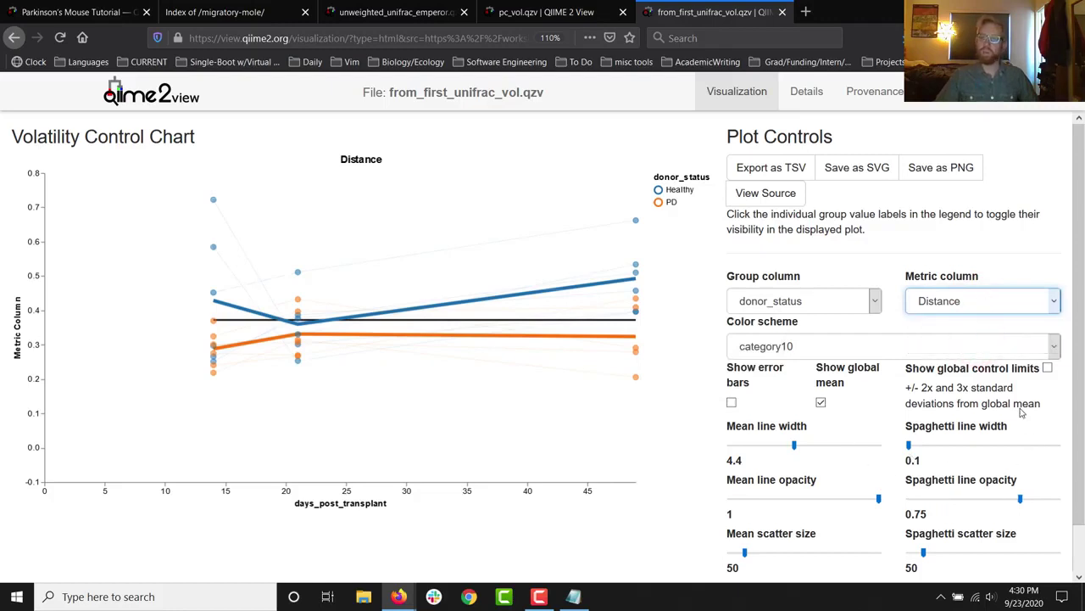
left_click(778, 301)
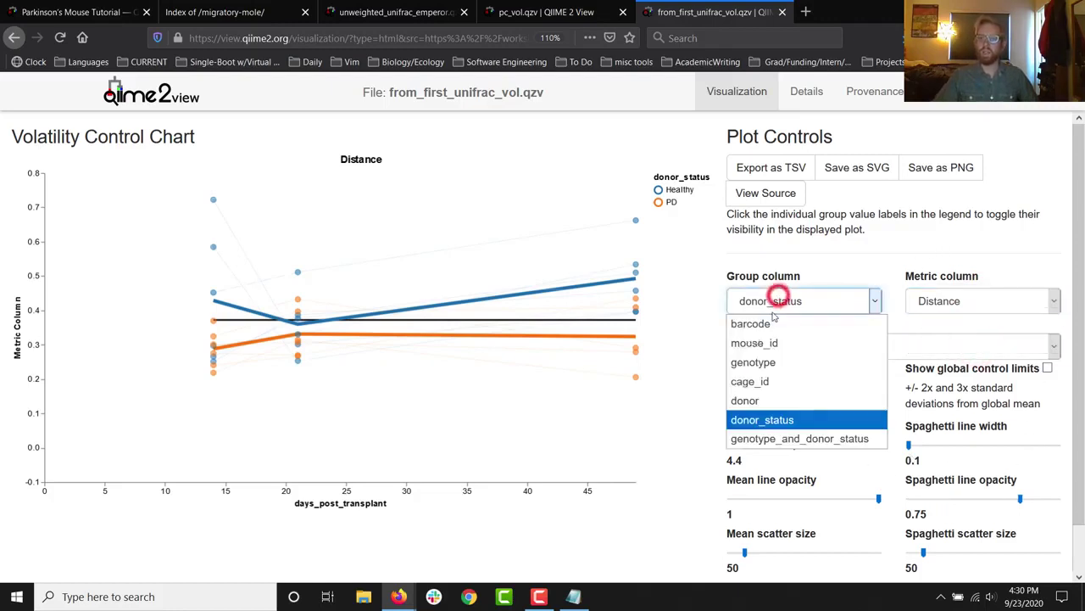
left_click(760, 367)
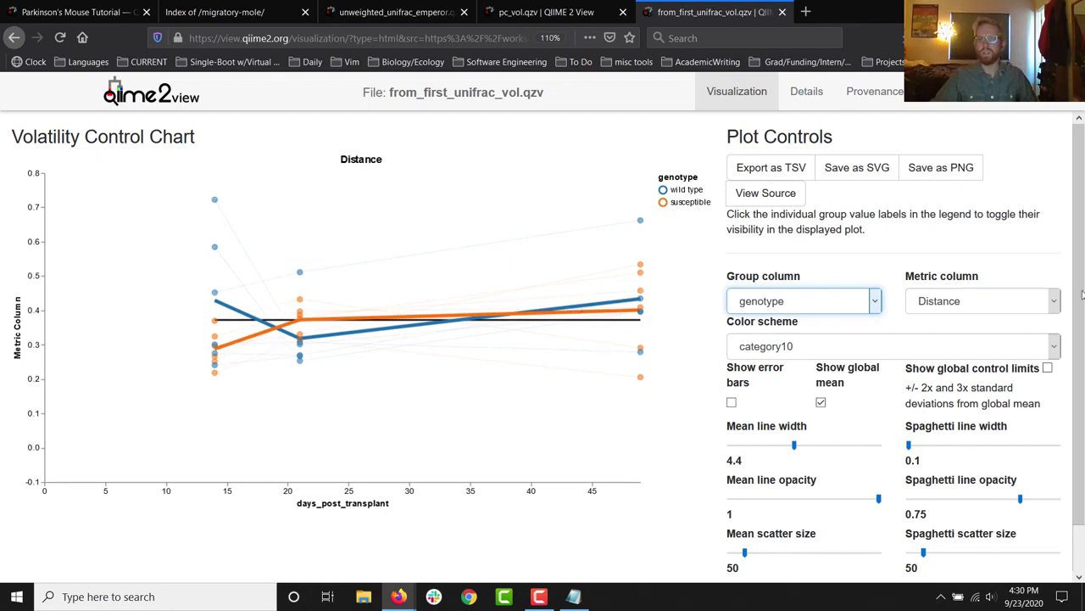
left_click(845, 307)
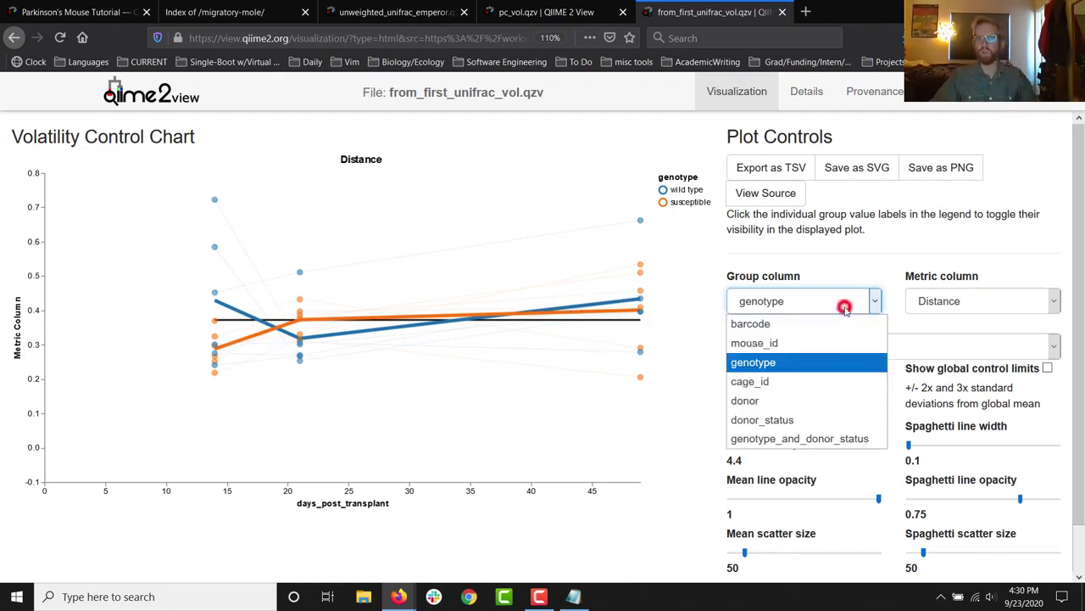
Group the volatility chart by cage_id and inspect the C42 cage values.
left_click(785, 383)
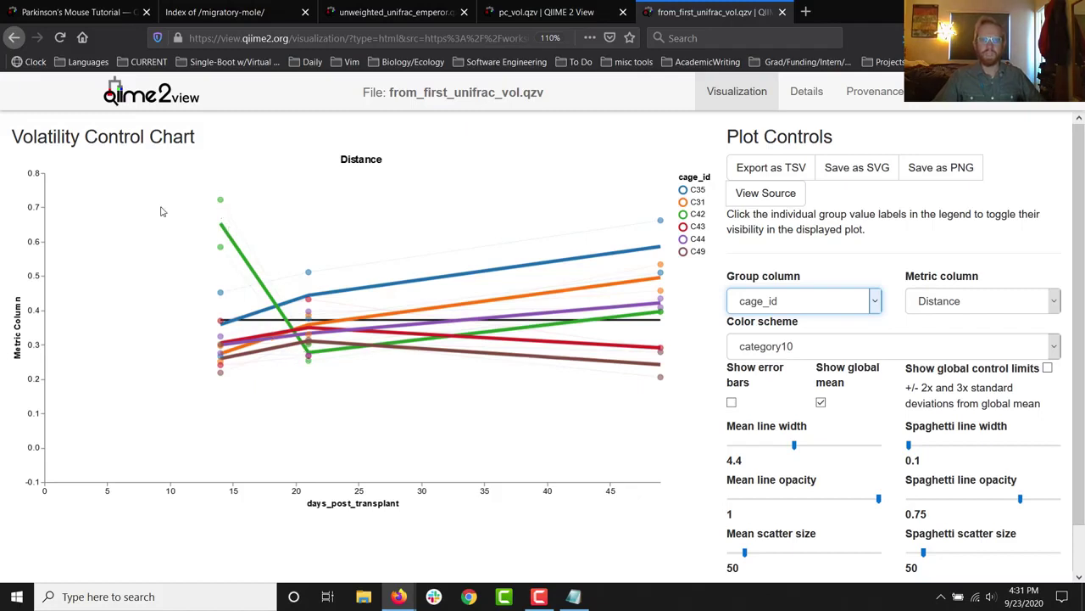
mouse_move(221, 229)
mouse_move(659, 313)
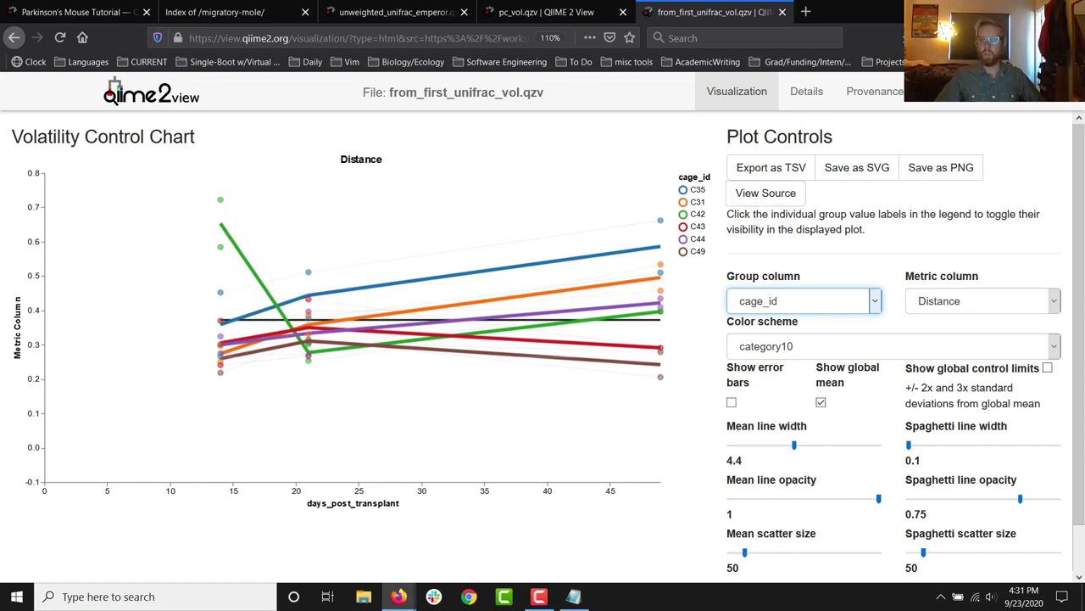
Make the spaghetti lines much thicker and thin the mean line to 0.1.
scroll(975, 382, "down", 1)
left_click(914, 396)
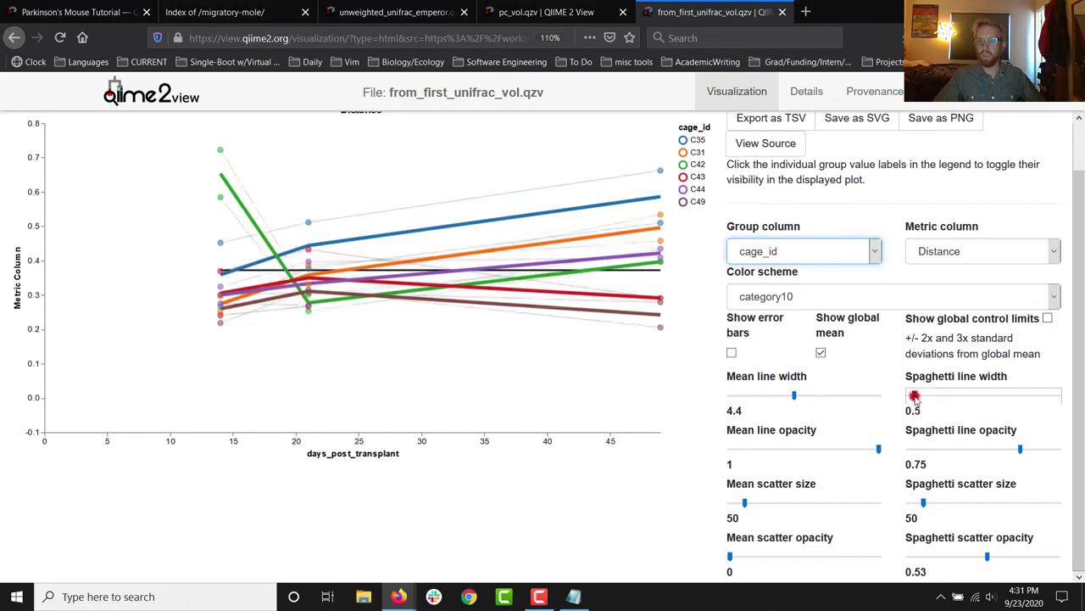
left_click_drag(914, 396, 1011, 396)
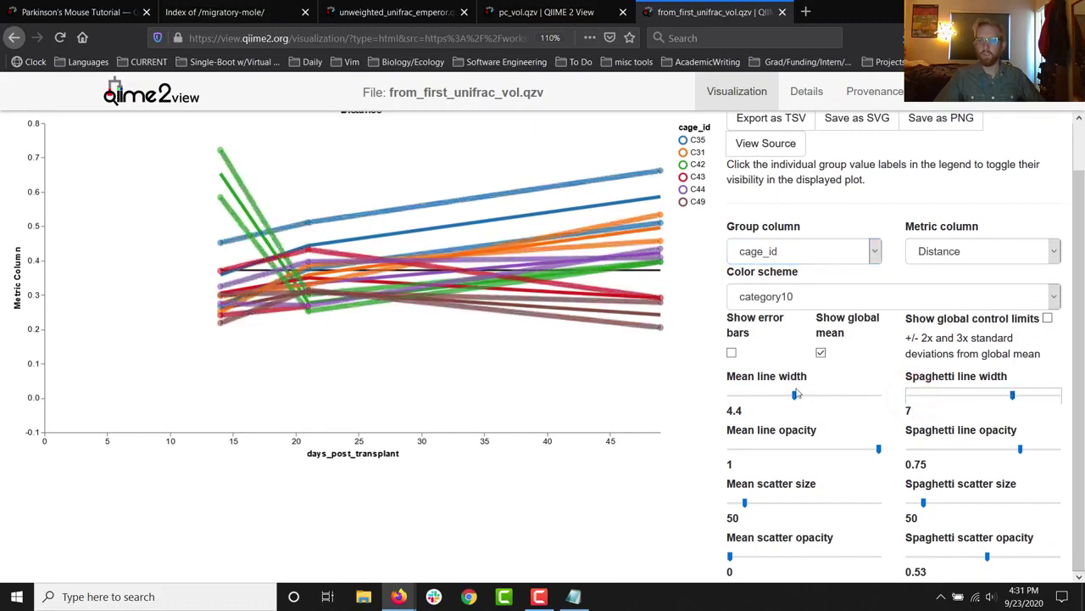
left_click_drag(795, 395, 729, 395)
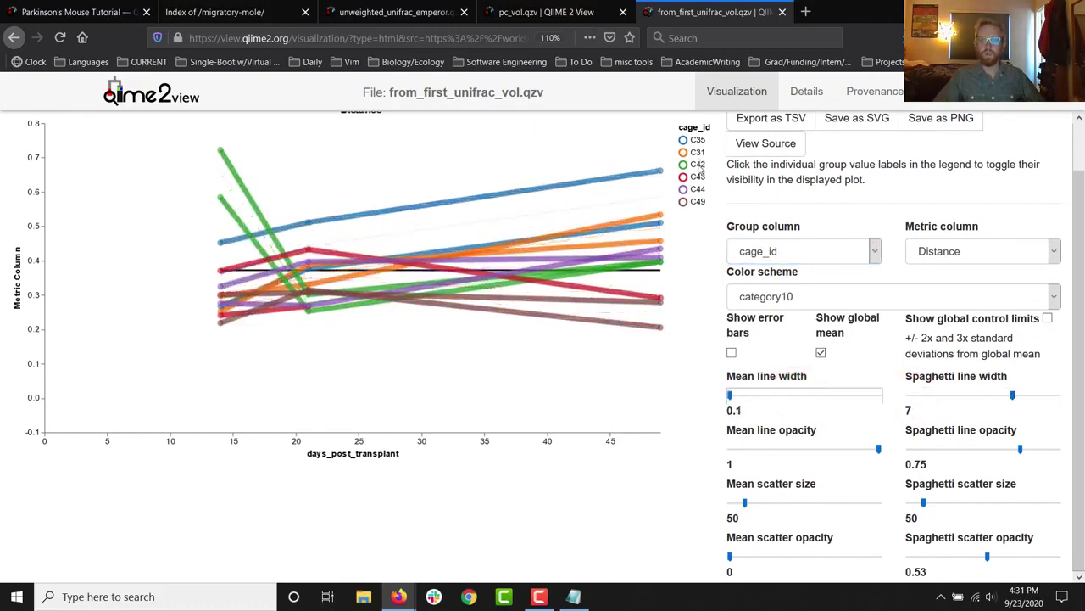
Isolate cages C42, C35 and C31 in turn, then show all cages again.
left_click(697, 164)
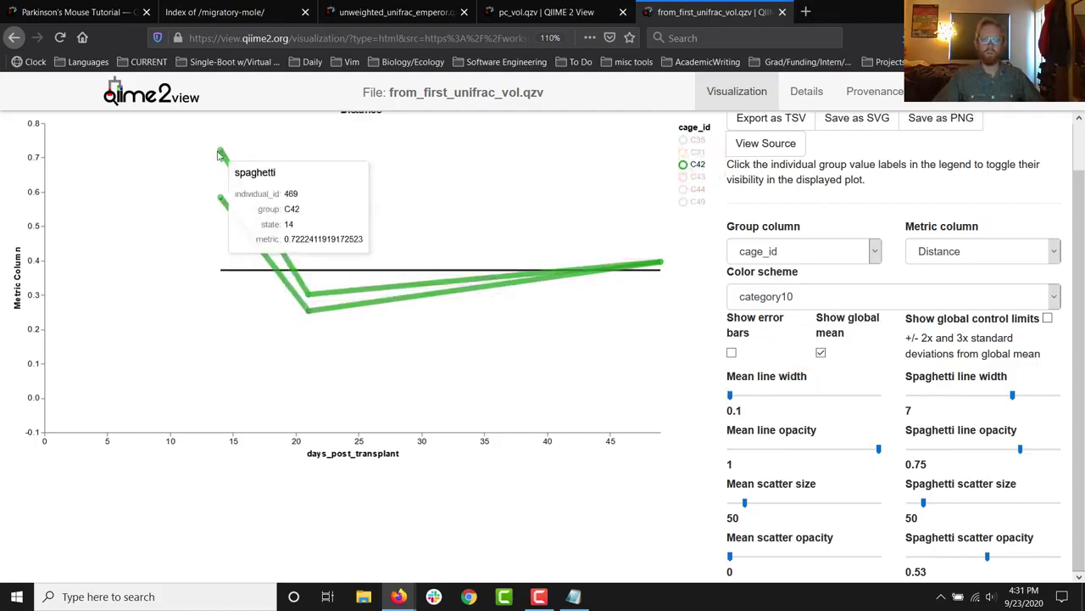
mouse_move(310, 295)
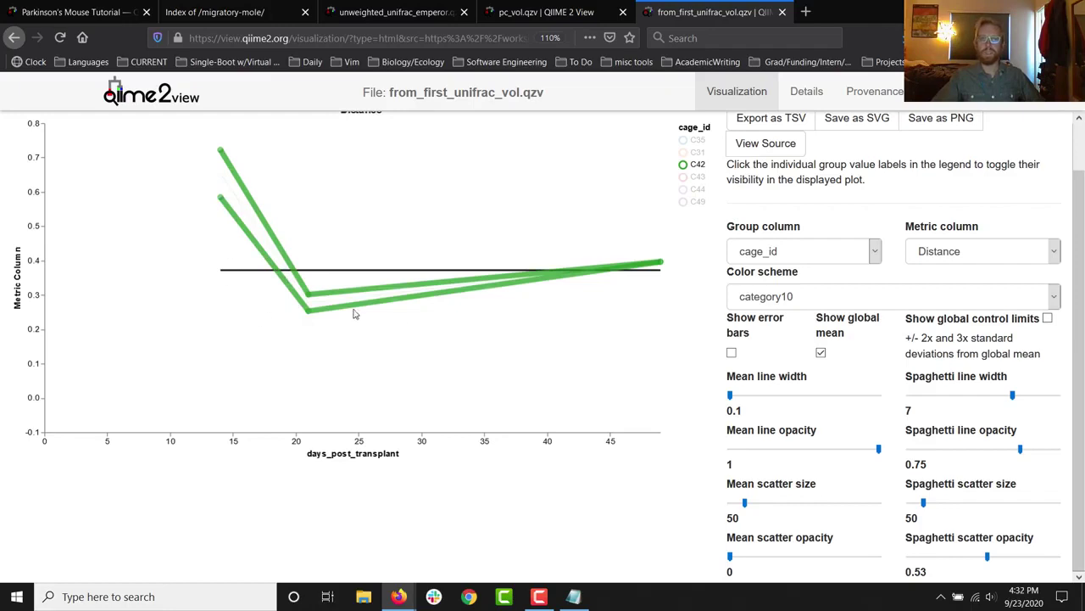
left_click(682, 164)
left_click(683, 139)
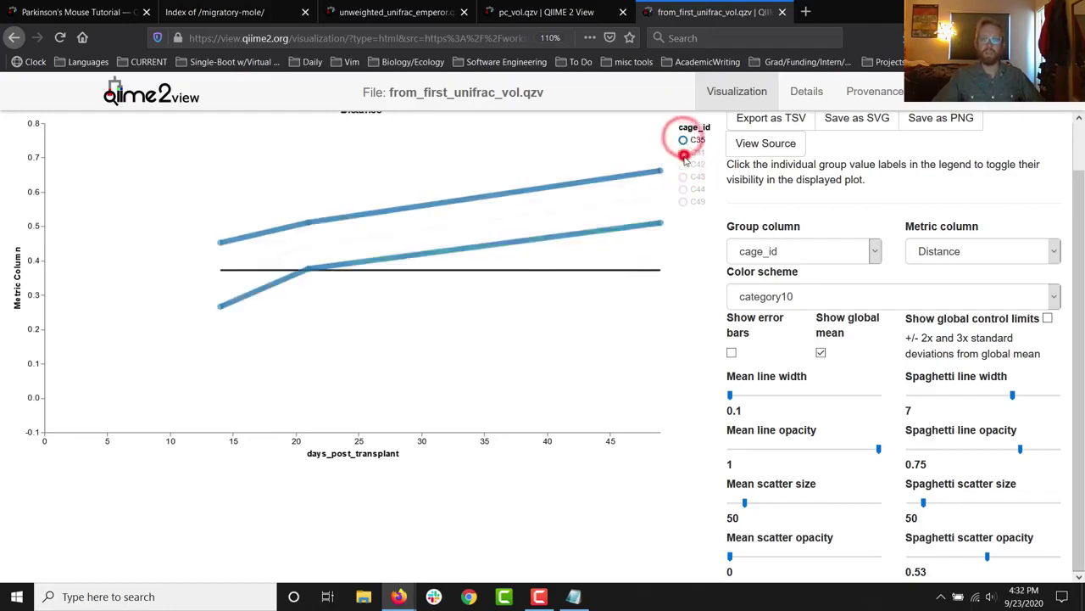
left_click(682, 152)
left_click(682, 176)
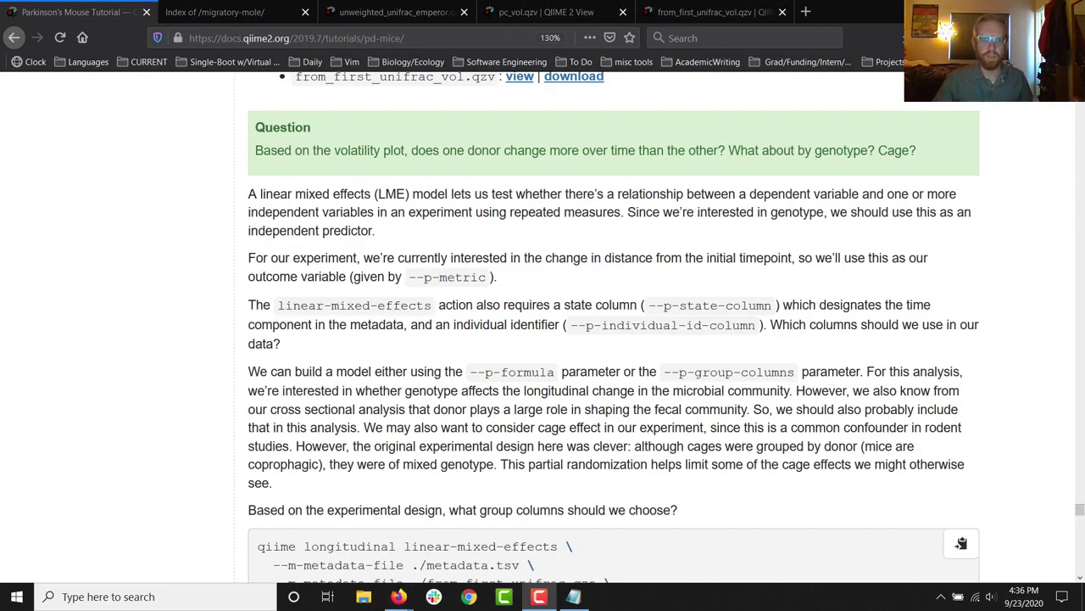
Copy the tutorial's linear-mixed-effects command for use in the terminal.
scroll(515, 401, "down", 4)
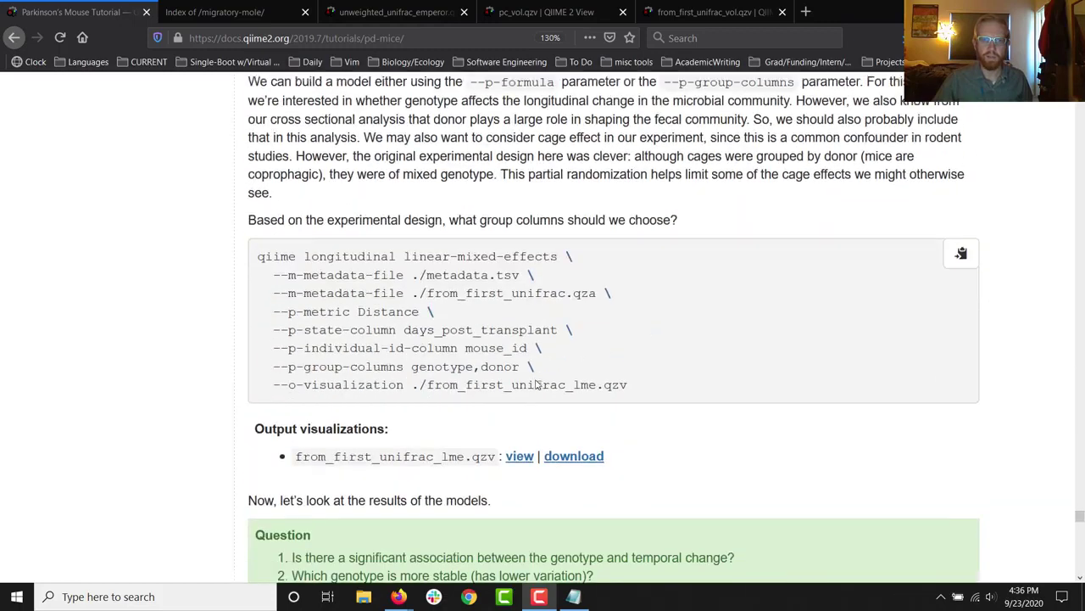
left_click(962, 247)
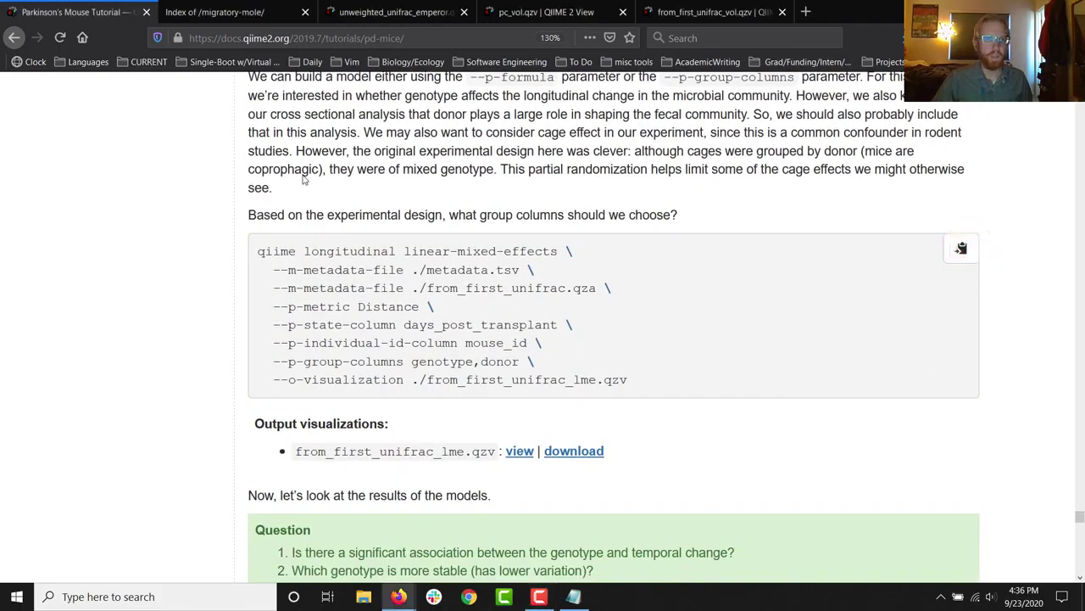
key("alt+Tab")
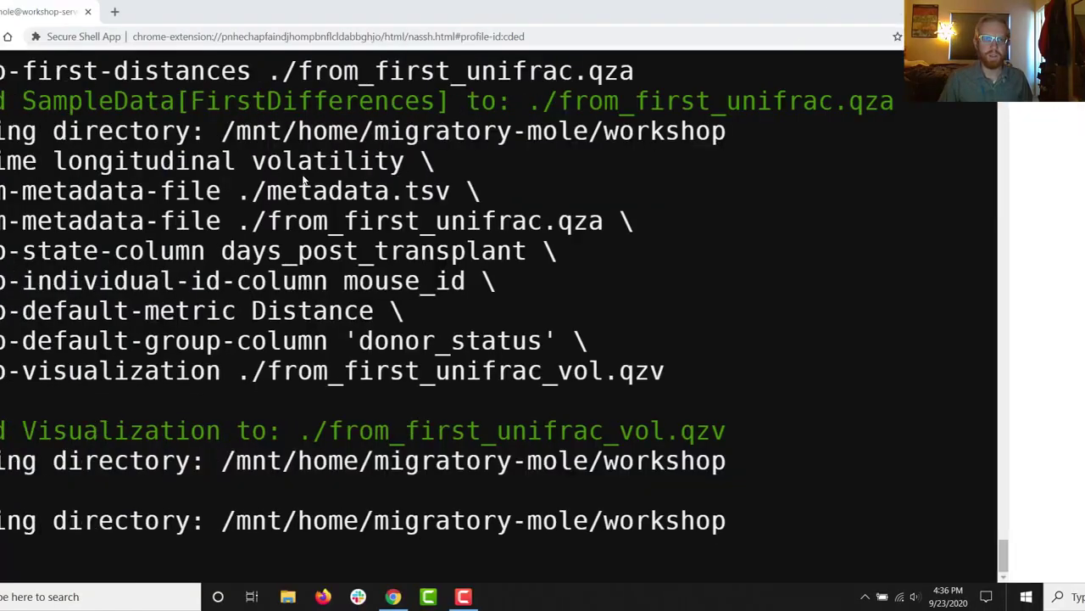
Paste and run the linear-mixed-effects command that writes from_first_unifrac_lme.qzv.
left_click(304, 556)
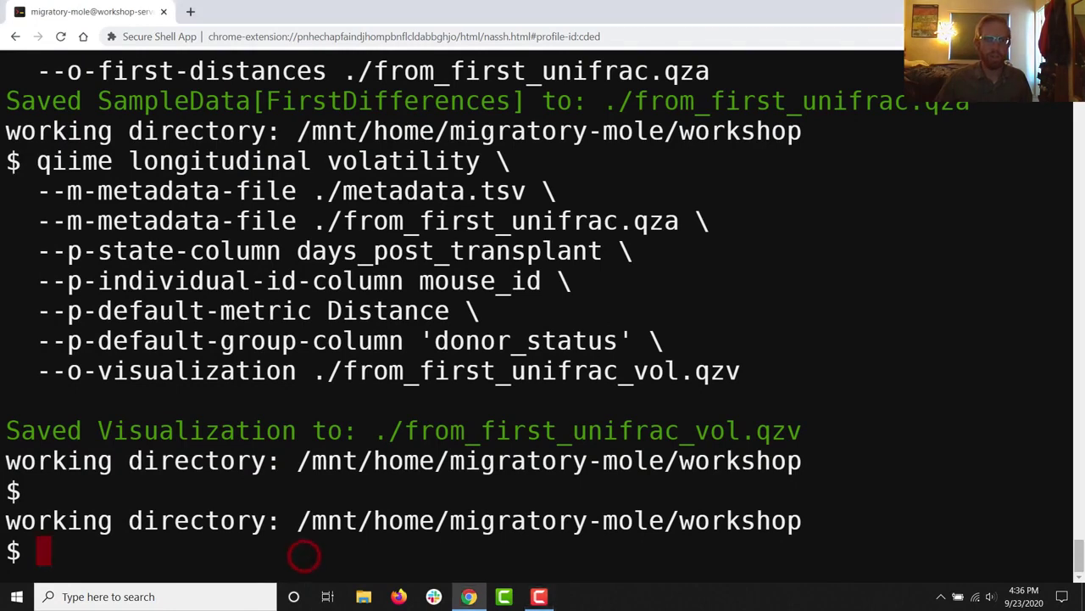
key("ctrl+shift+v")
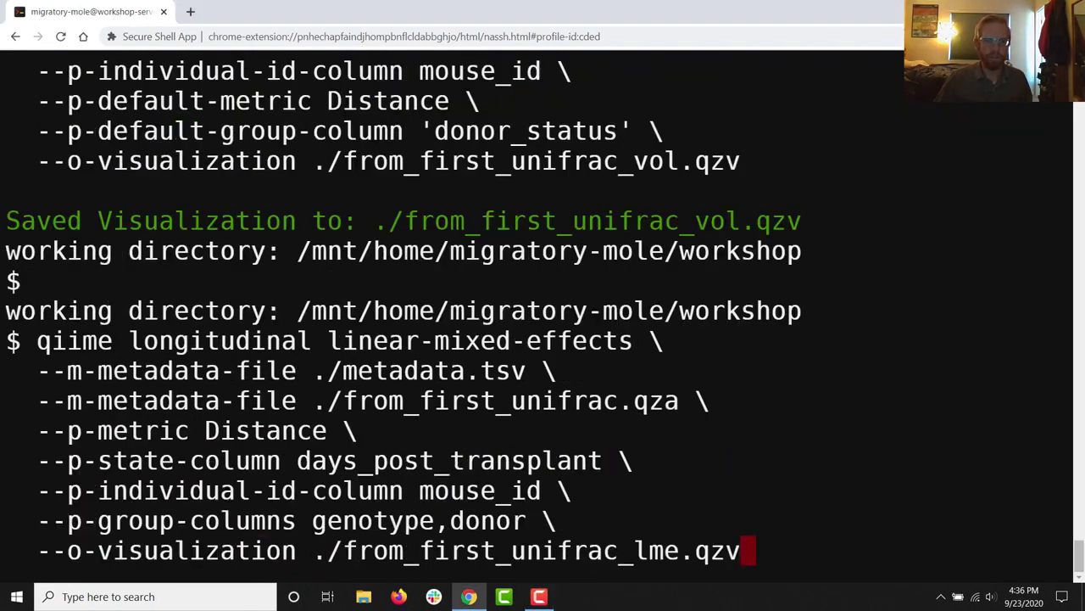
key("Return")
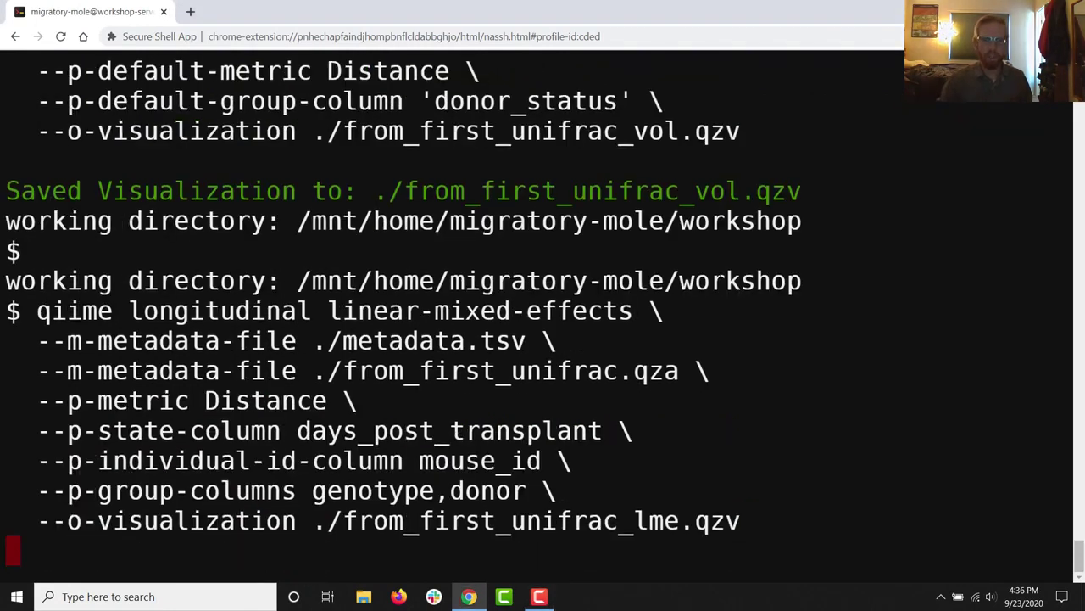
key("alt+Tab")
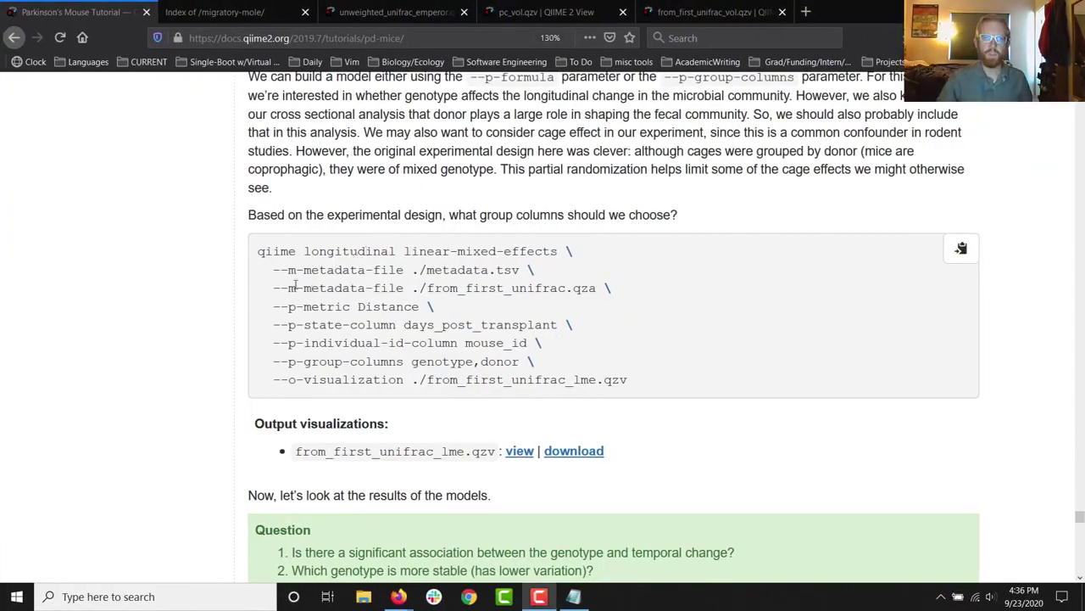
double_click(441, 270)
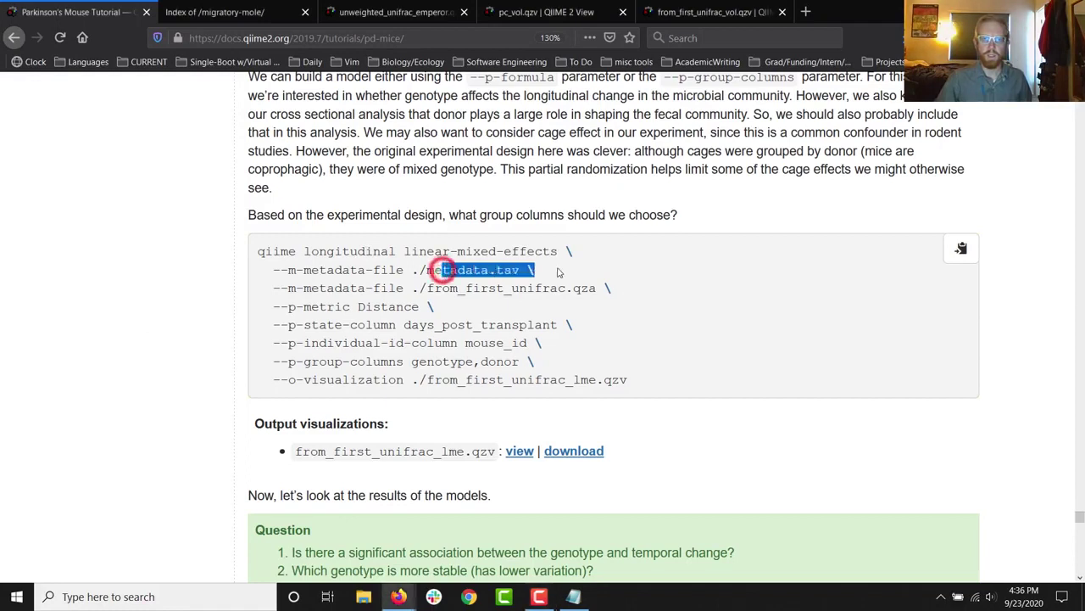
left_click(435, 293)
left_click_drag(418, 289, 587, 293)
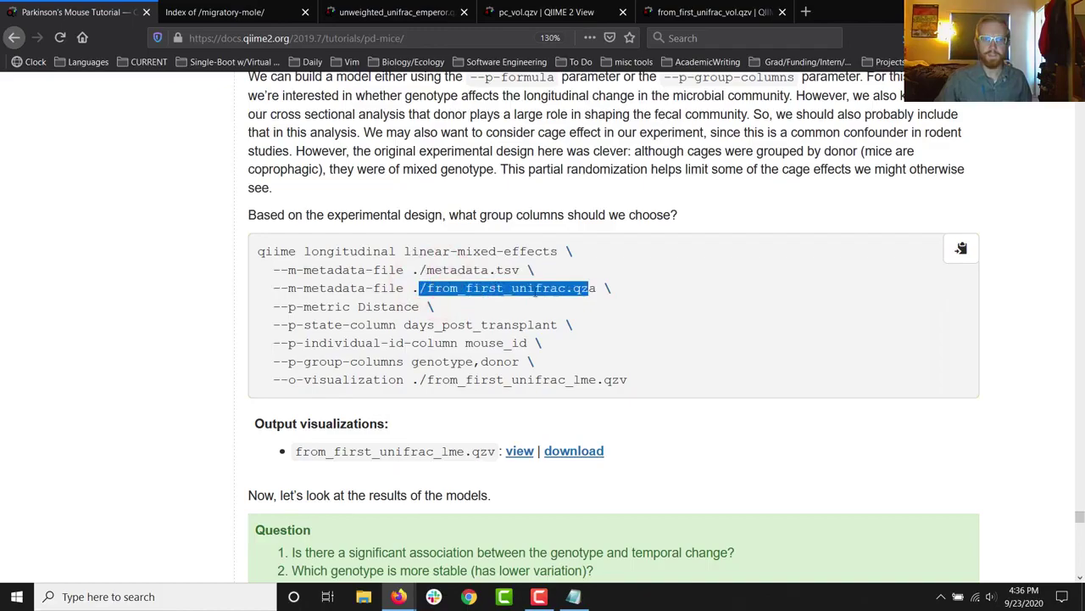
scroll(476, 264, "up", 6)
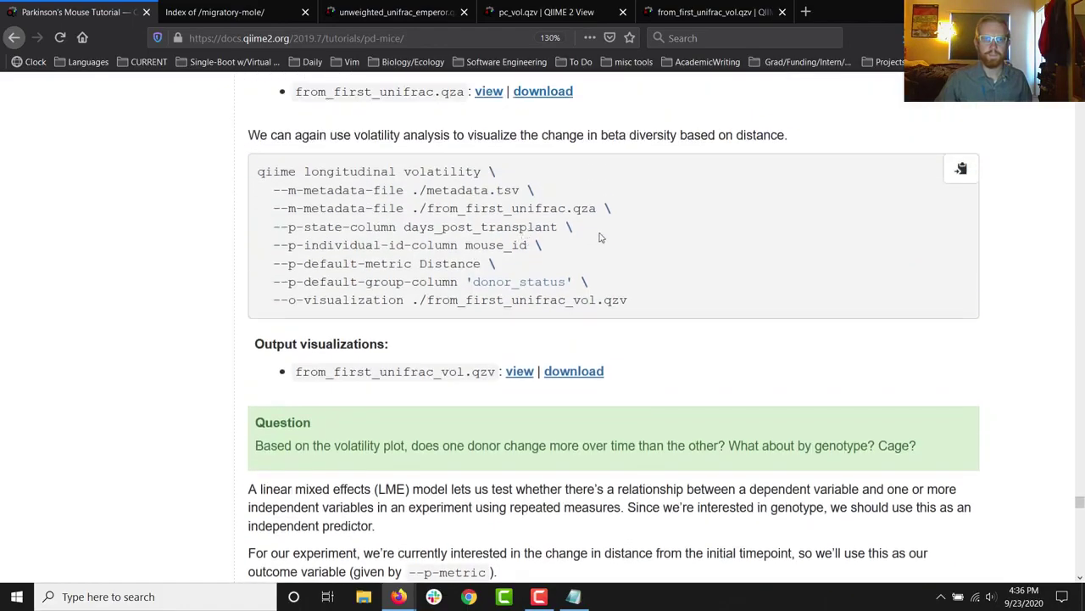
scroll(518, 274, "down", 1)
scroll(554, 256, "down", 5)
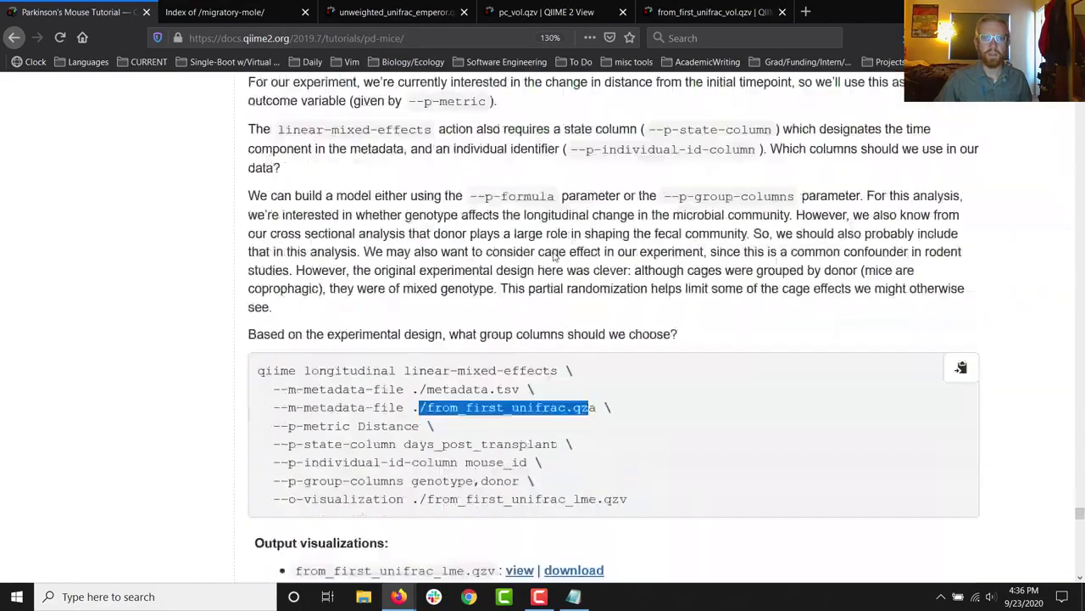
scroll(554, 257, "up", 5)
scroll(554, 257, "down", 4)
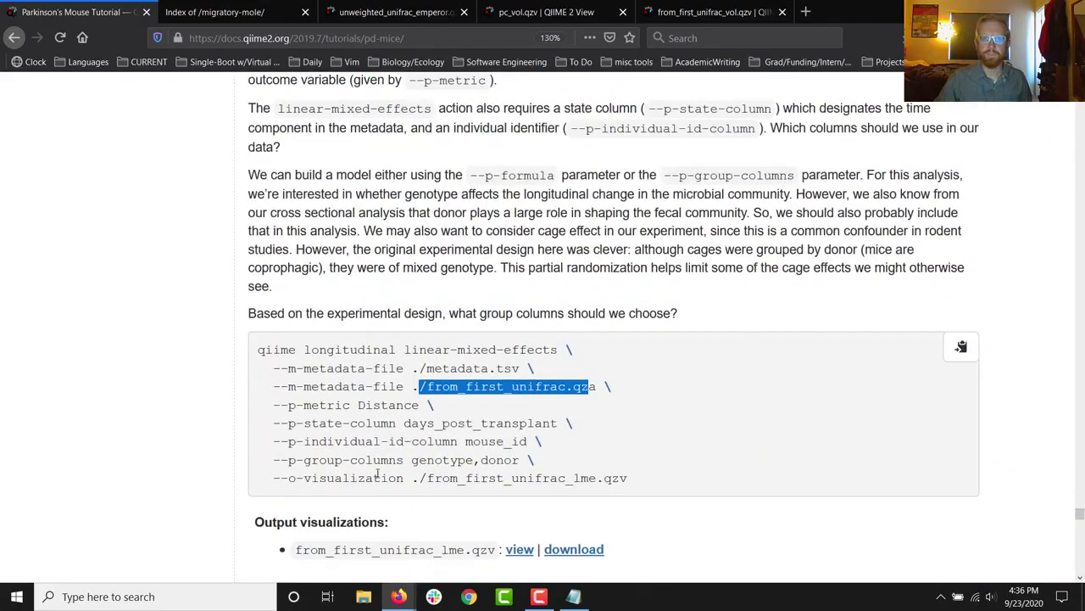
left_click_drag(357, 405, 413, 406)
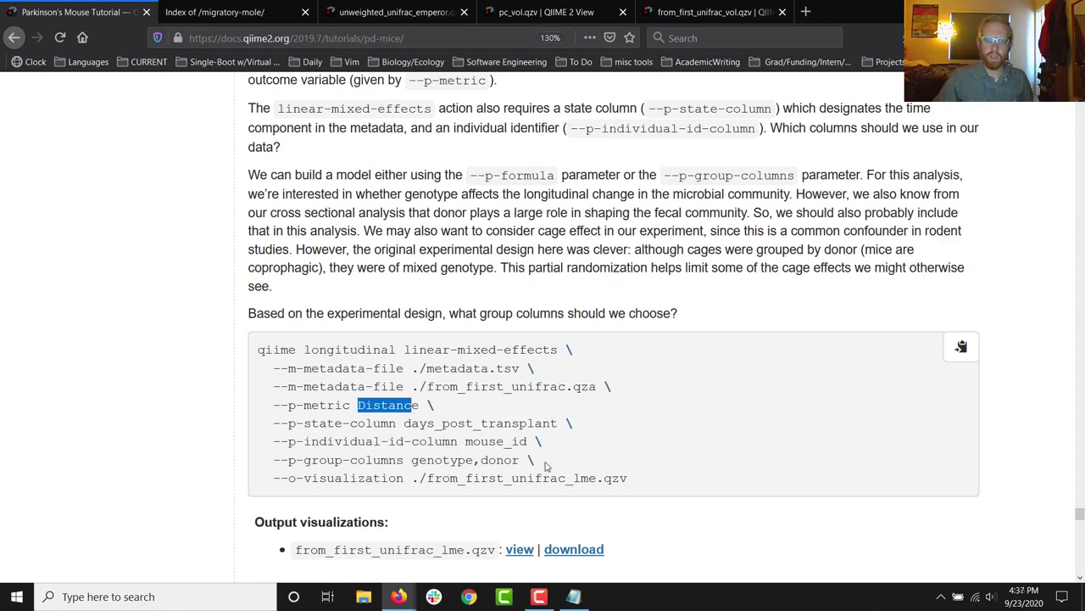
left_click_drag(540, 464, 305, 461)
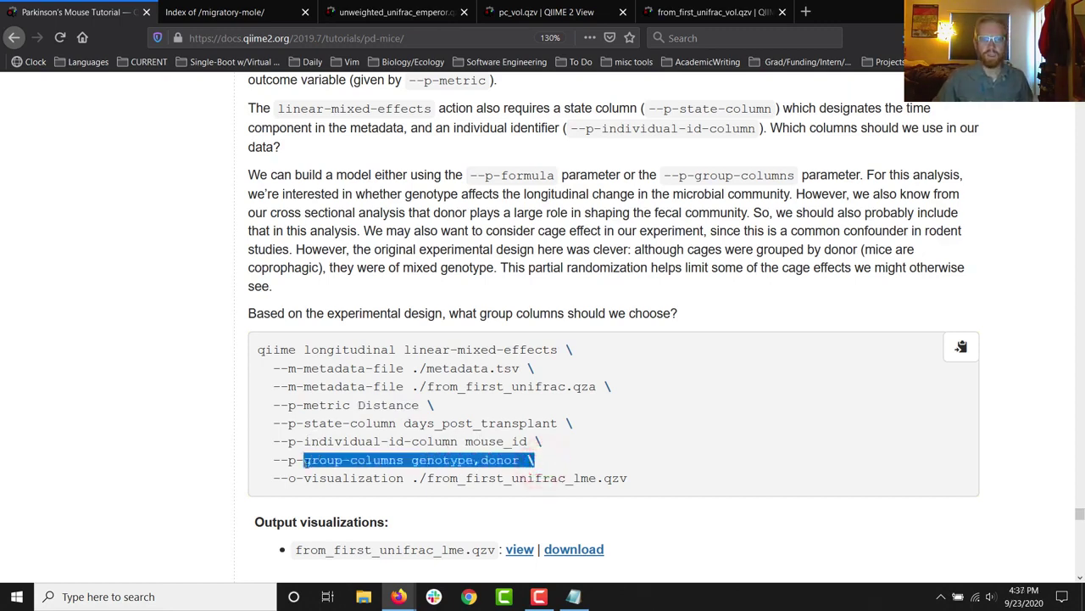
left_click(313, 462)
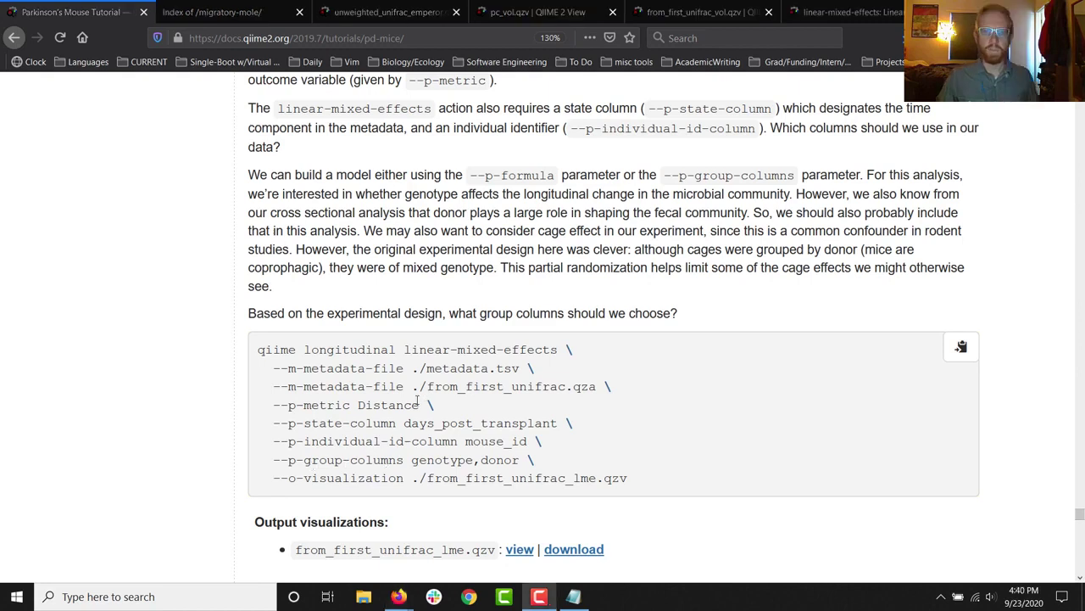
Open the linear-mixed-effects reference page and read its title.
left_click(875, 18)
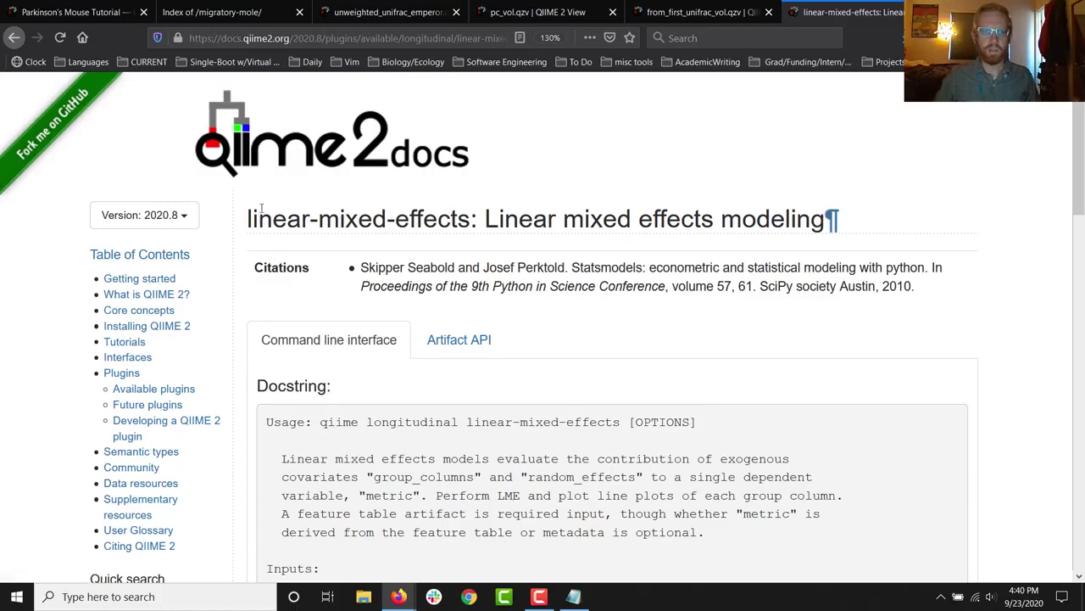
left_click_drag(258, 212, 670, 217)
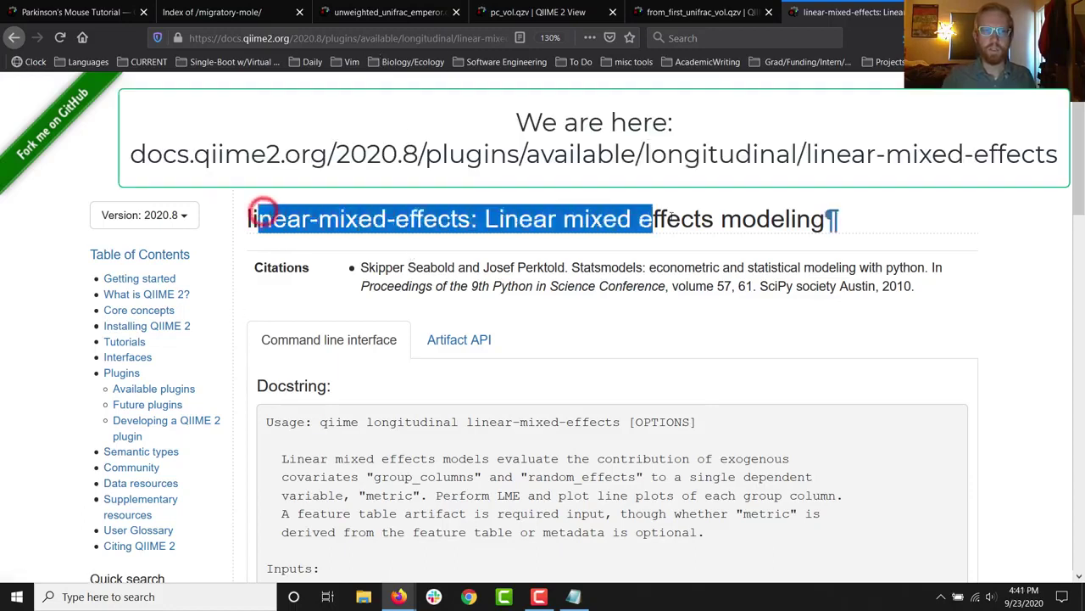
left_click(666, 217)
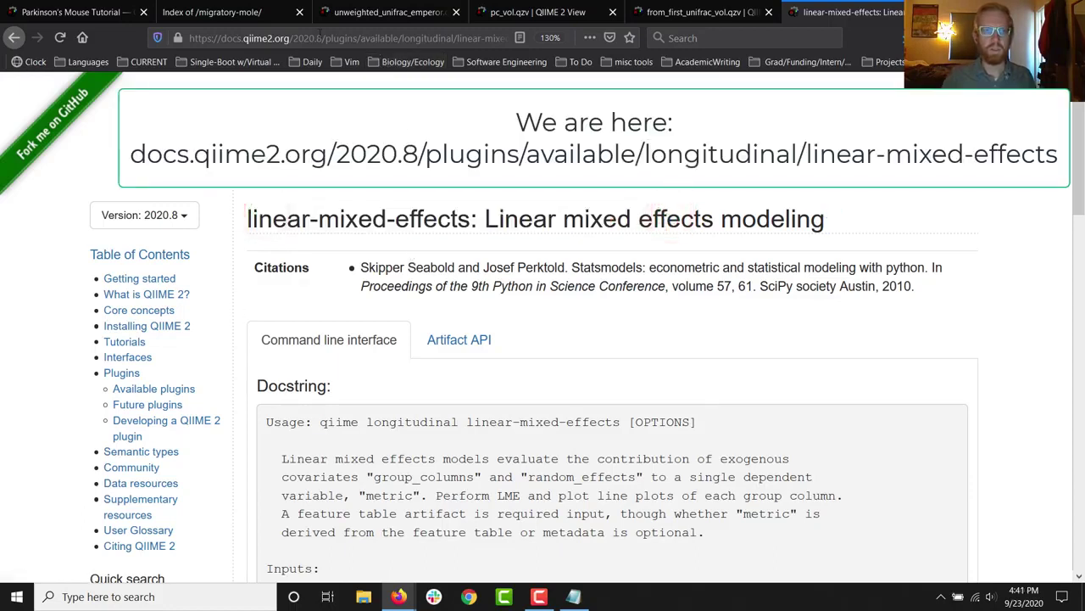
scroll(123, 301, "down", 7)
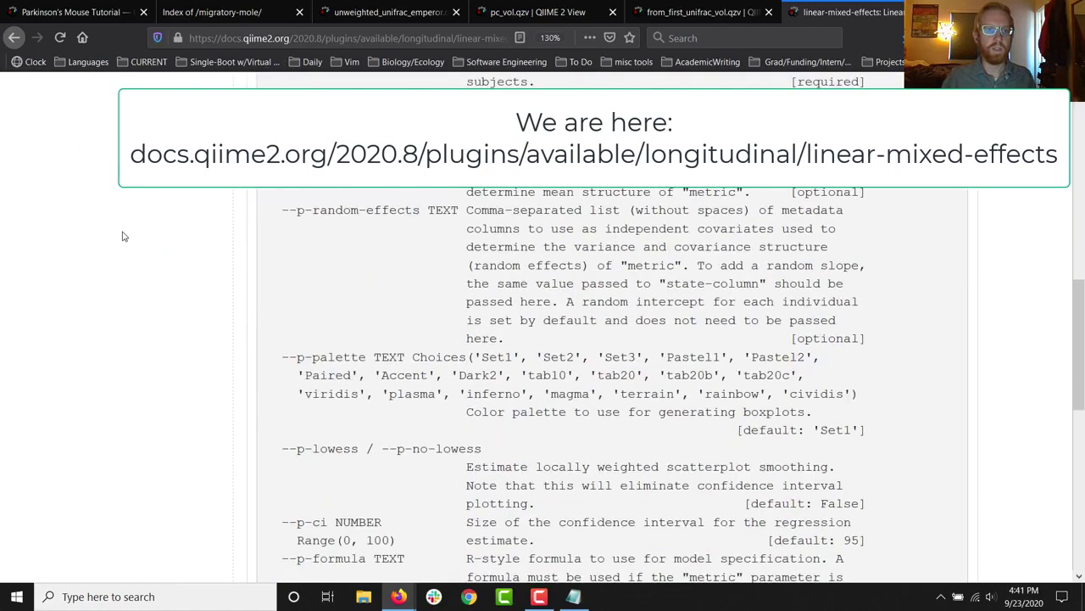
scroll(123, 301, "up", 4)
scroll(136, 272, "up", 3)
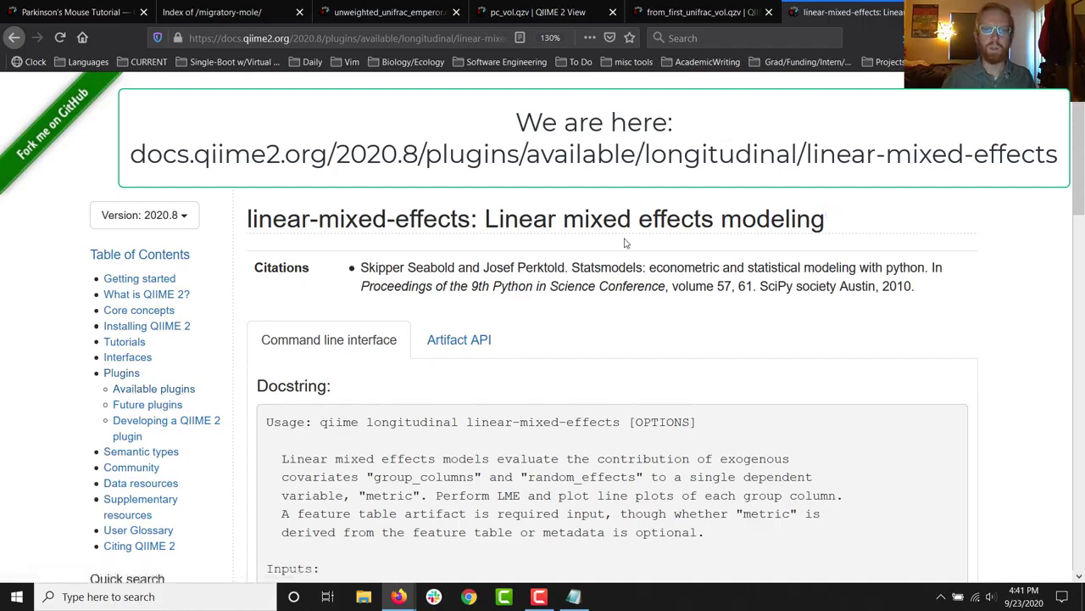
left_click_drag(276, 214, 428, 219)
left_click(412, 217)
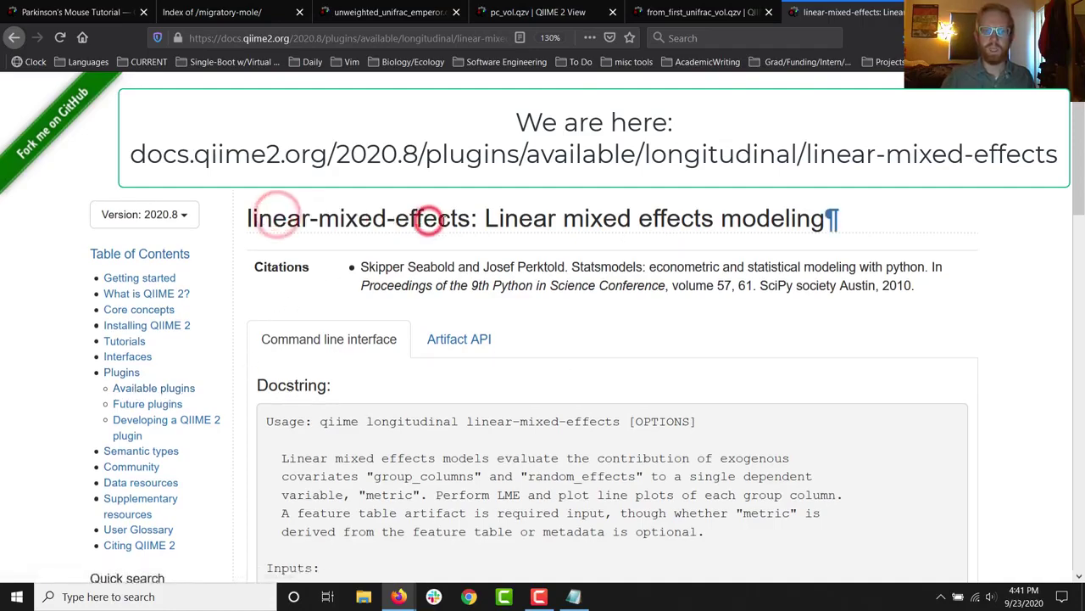
Read the --p-formula option description, then close the reference page.
scroll(412, 227, "down", 10)
scroll(522, 318, "down", 3)
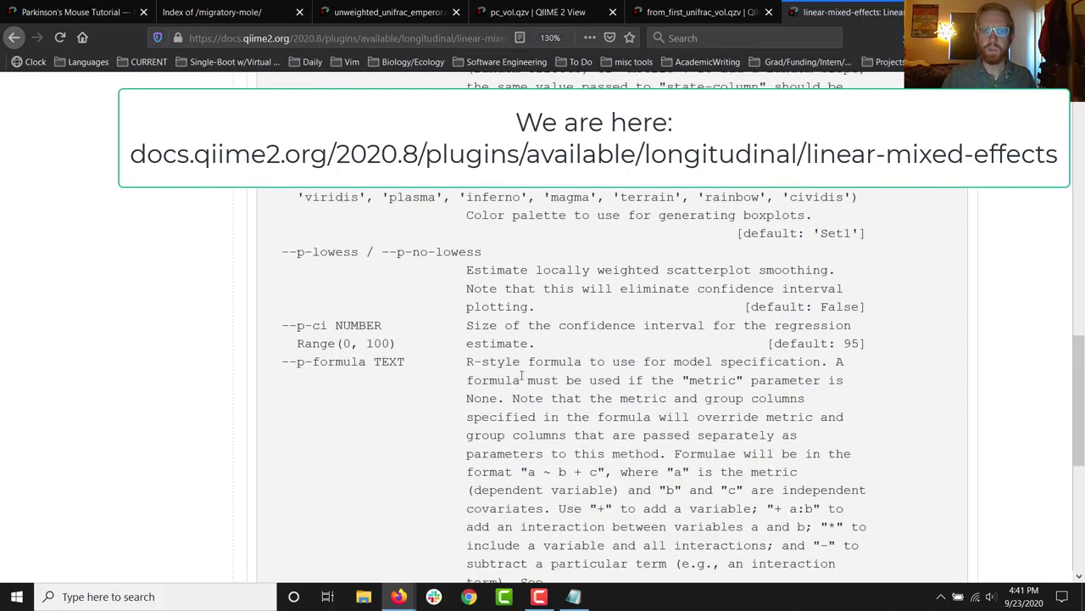
left_click_drag(471, 368, 731, 564)
left_click(731, 563)
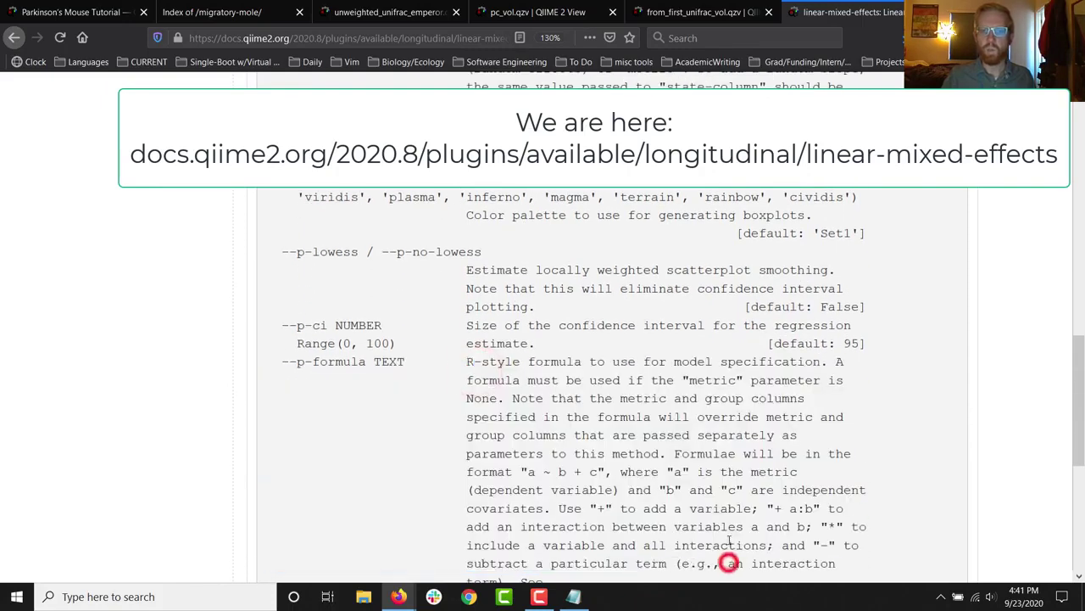
scroll(848, 424, "down", 3)
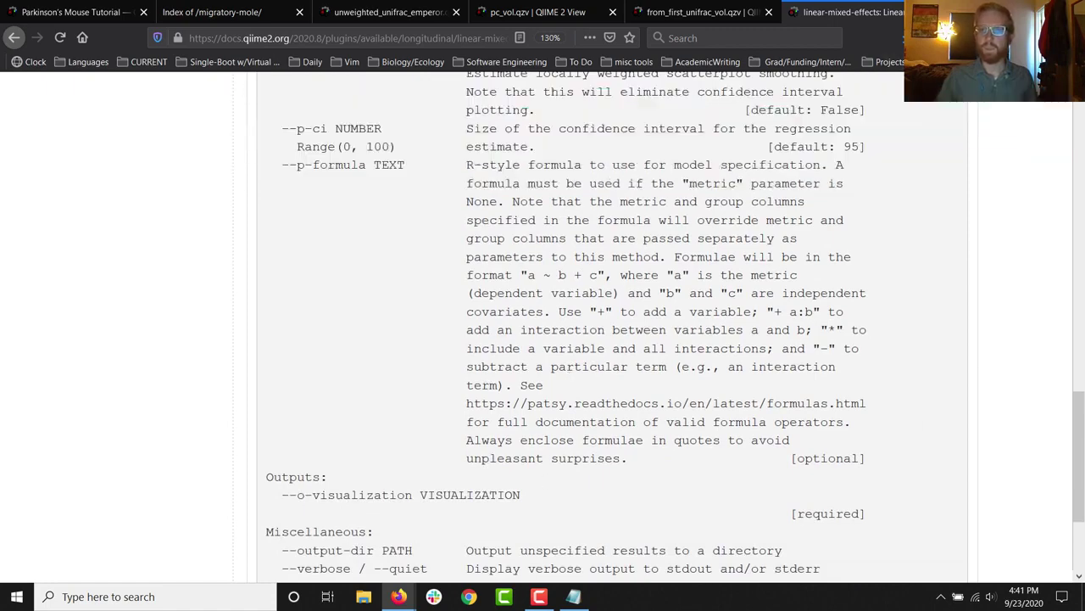
key("ctrl+w")
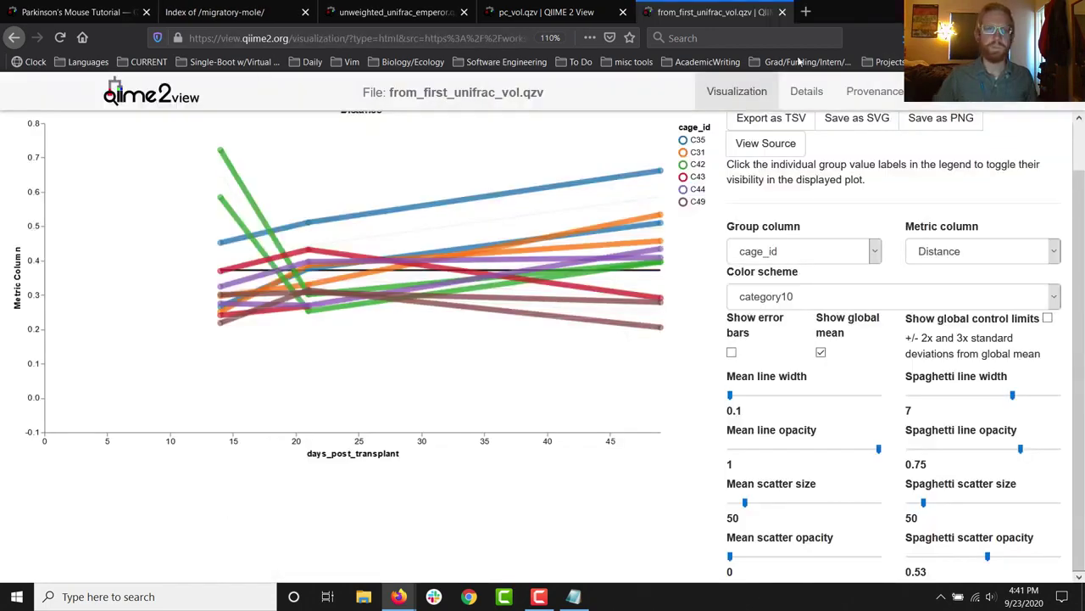
Close the from_first_unifrac_vol, pc_vol and unweighted UniFrac Emperor tabs.
left_click(782, 12)
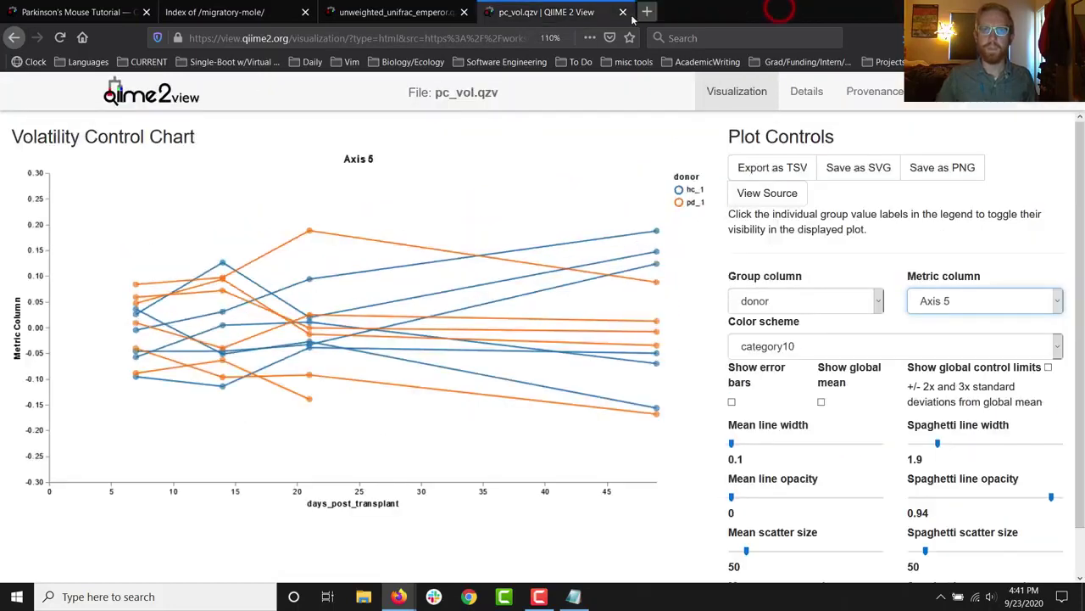
left_click(623, 12)
left_click(464, 12)
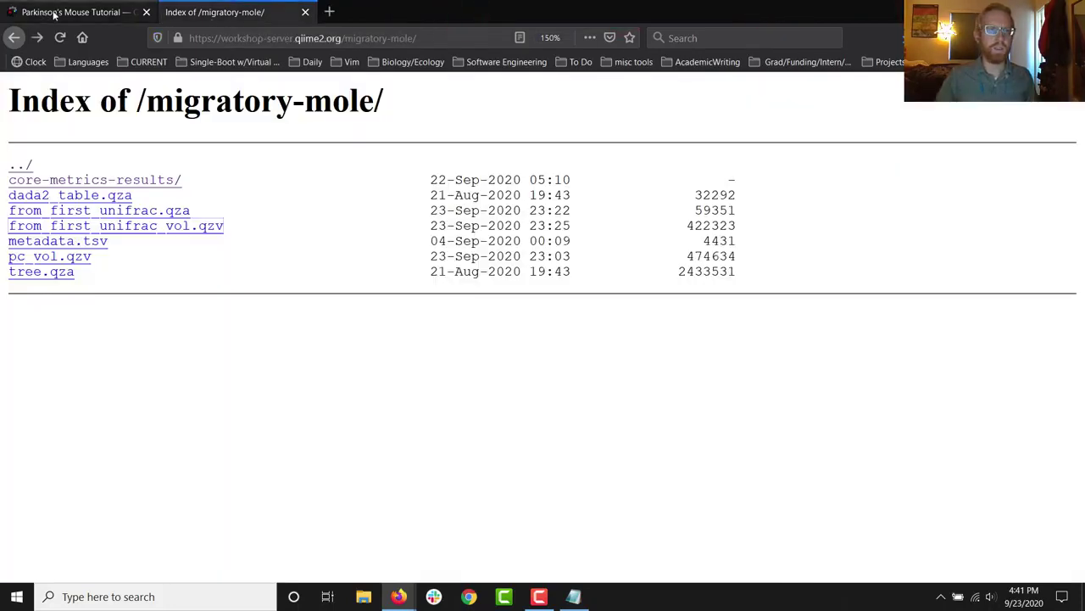
left_click(185, 12)
key("alt+Tab")
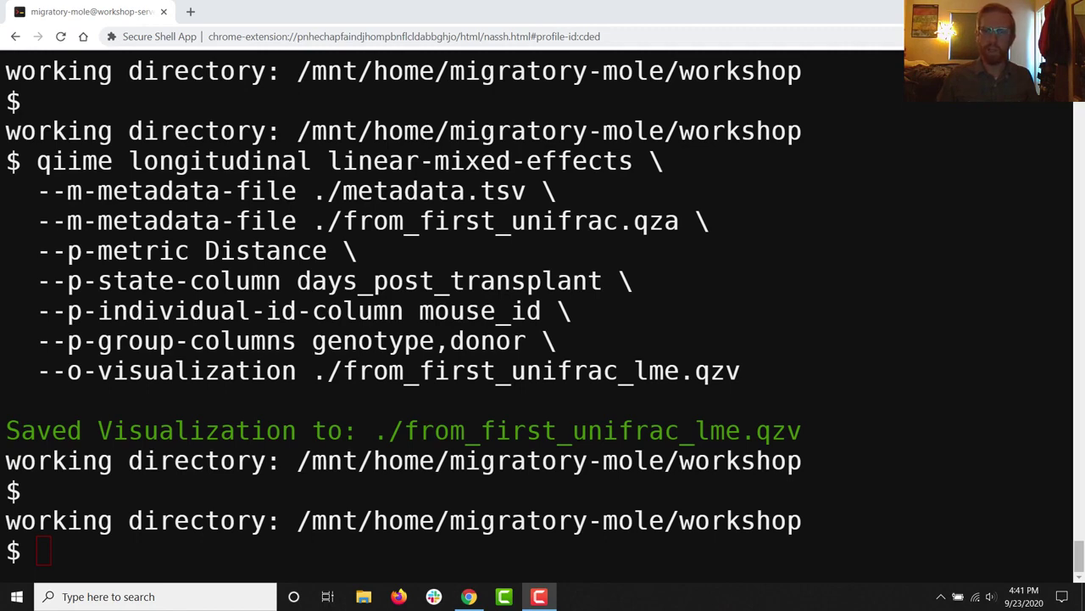
key("alt+Tab")
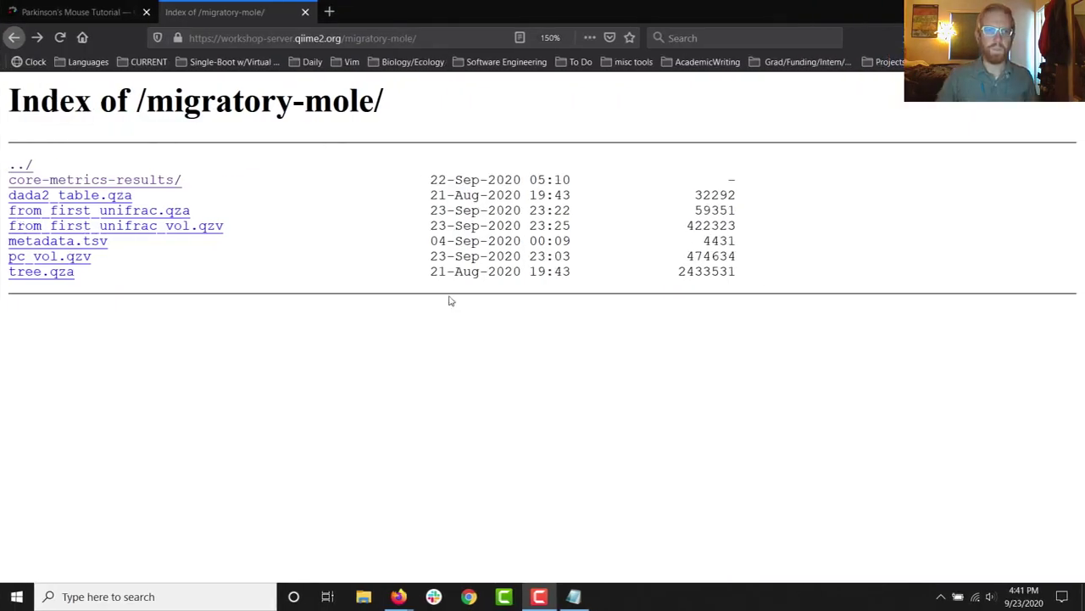
Reload the migratory-mole listing and copy the from_first_unifrac_lme.qzv link.
left_click(63, 38)
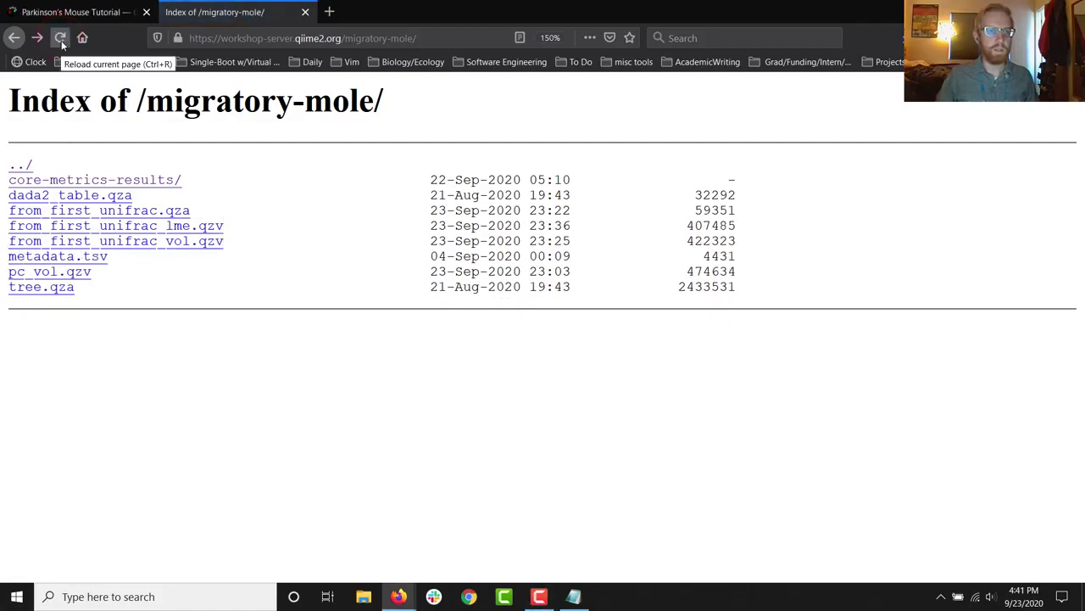
right_click(165, 231)
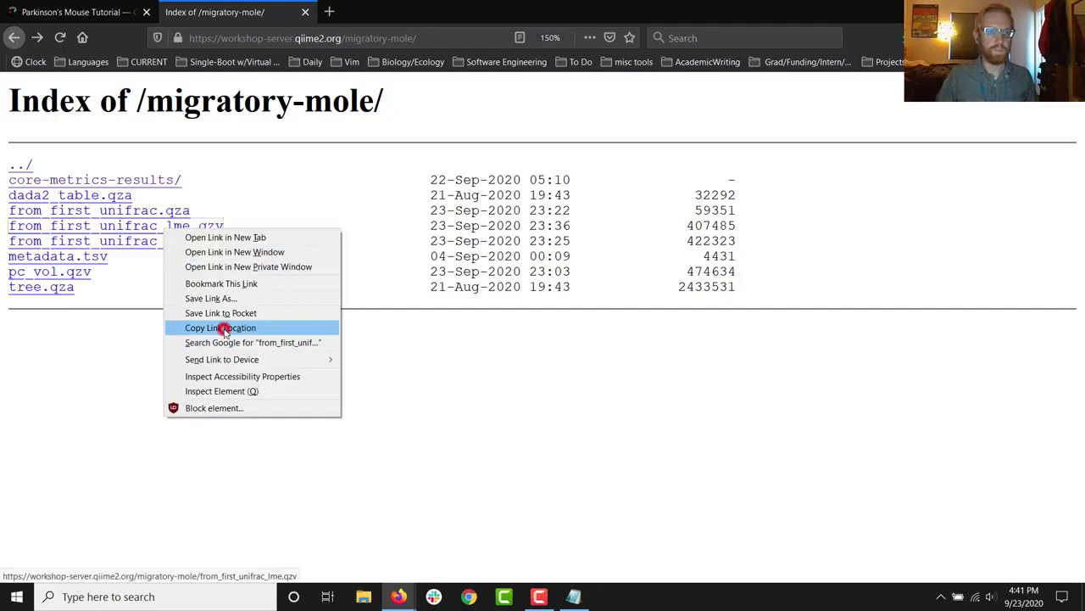
left_click(224, 329)
Load from_first_unifrac_lme.qzv into view.qiime2.org from its web address.
left_click(329, 12)
type("view.qiime2.org/")
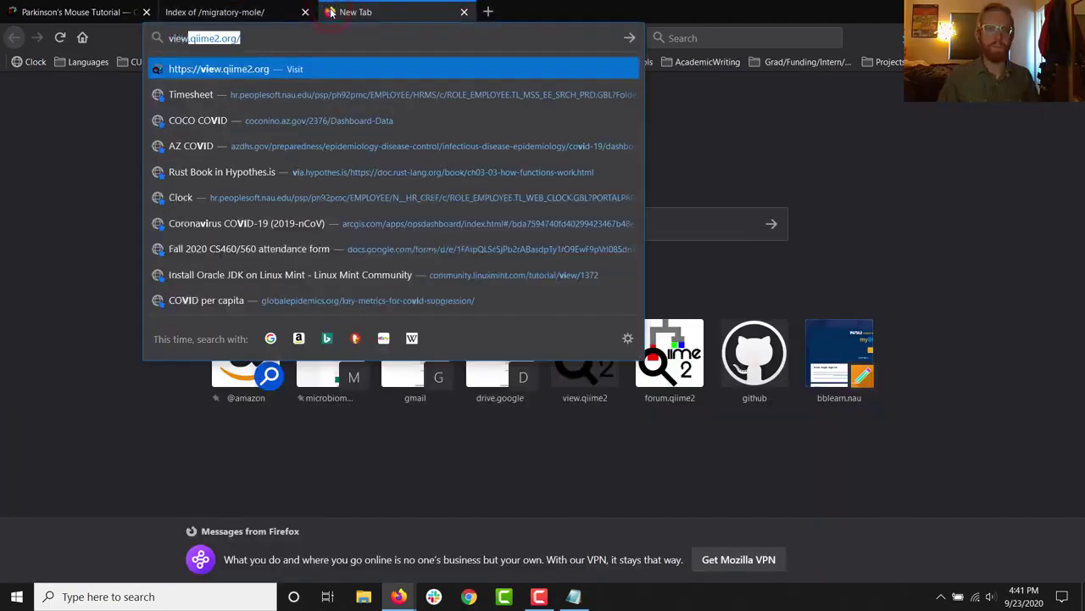
key("Return")
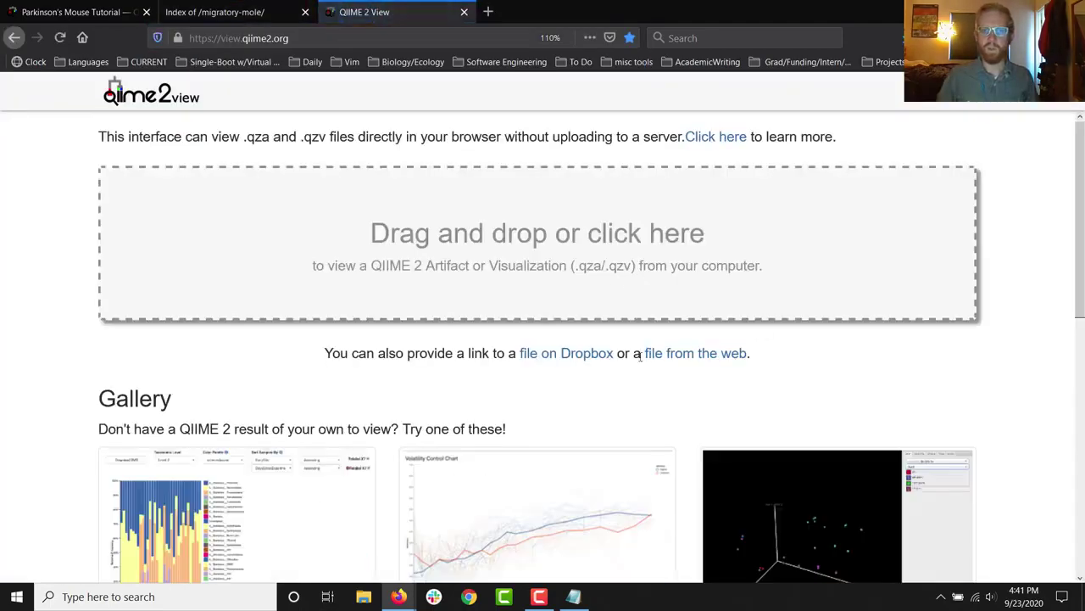
left_click(683, 352)
left_click(632, 368)
key("ctrl+v")
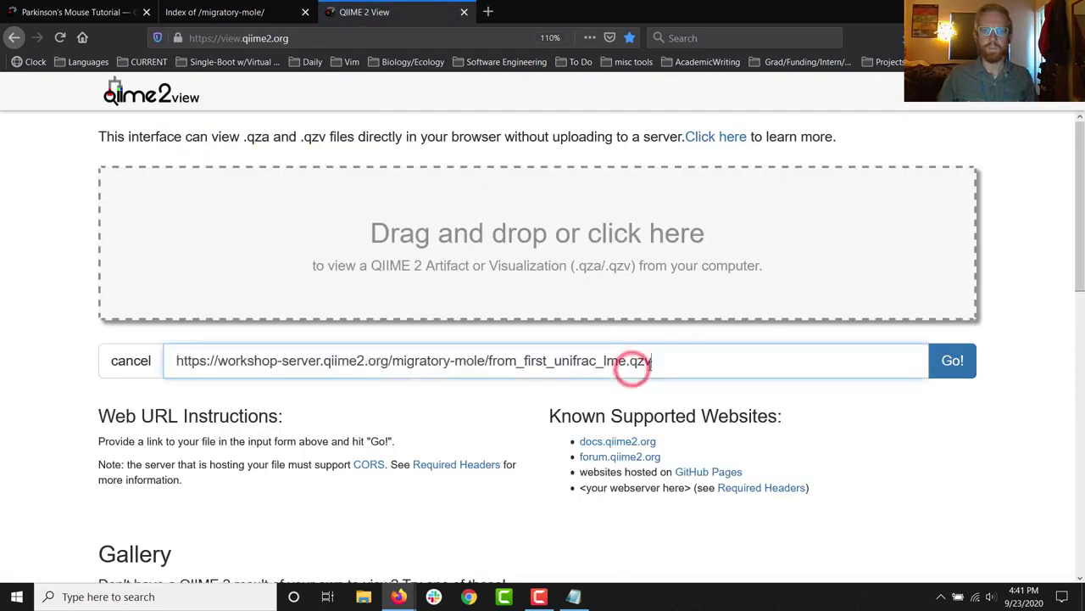
left_click(952, 361)
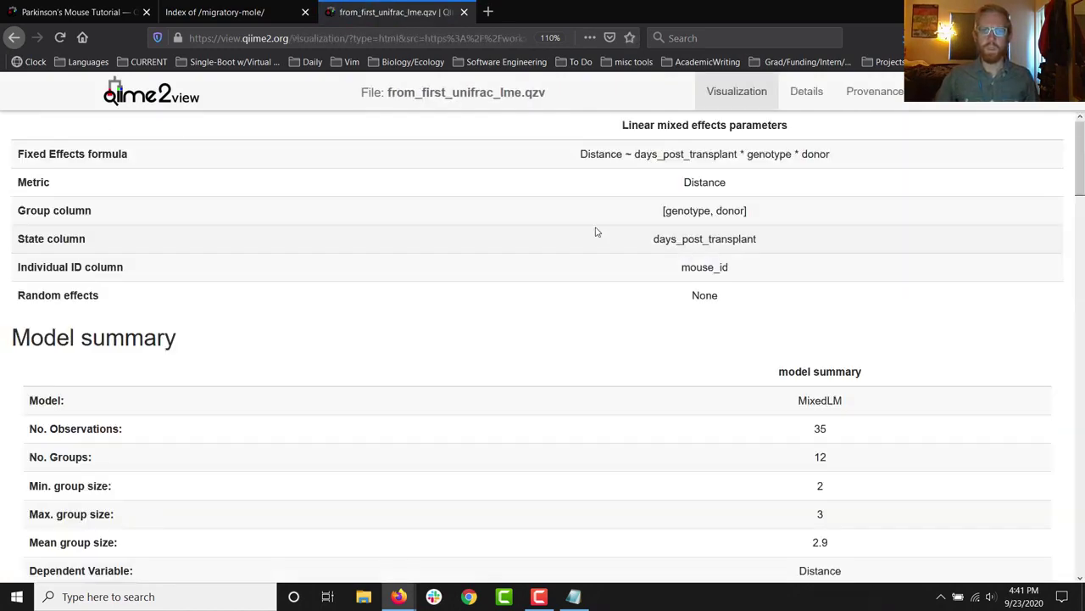
scroll(578, 443, "down", 1)
scroll(577, 443, "up", 1)
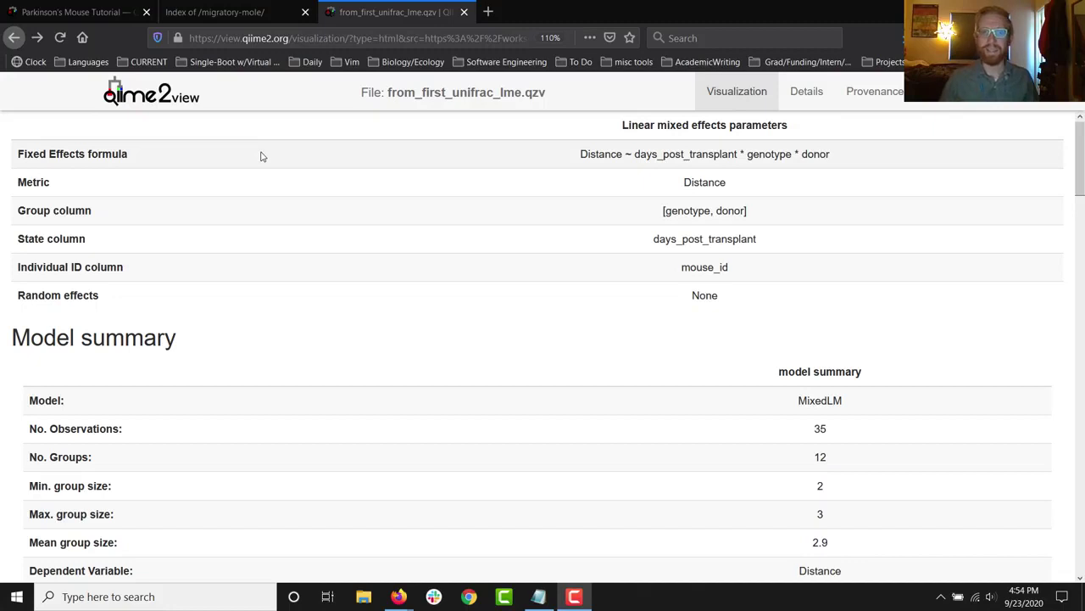
left_click_drag(569, 159, 835, 159)
left_click(834, 156)
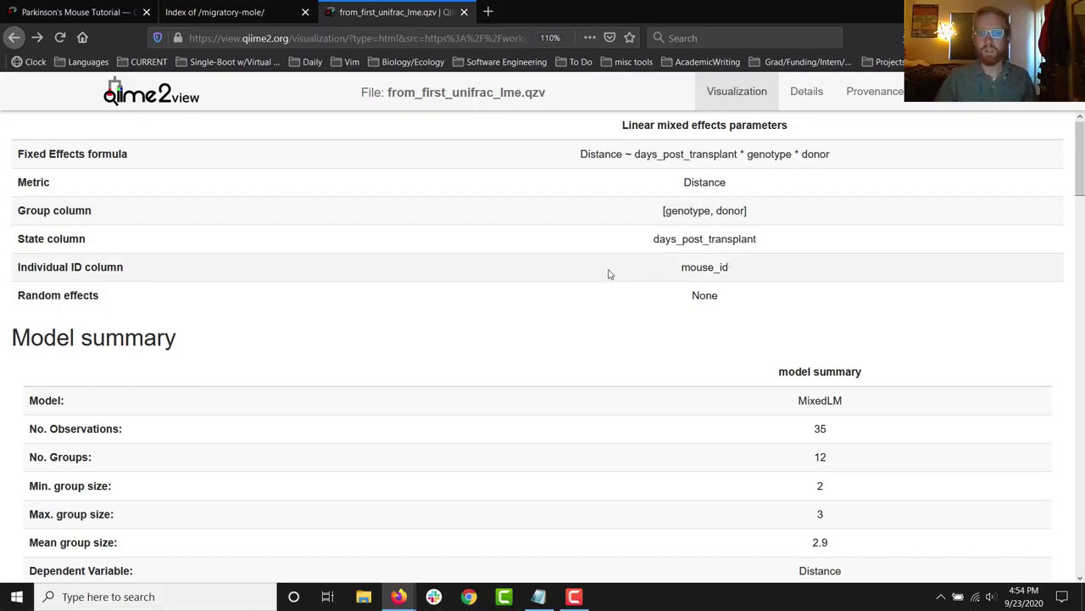
scroll(608, 274, "down", 3)
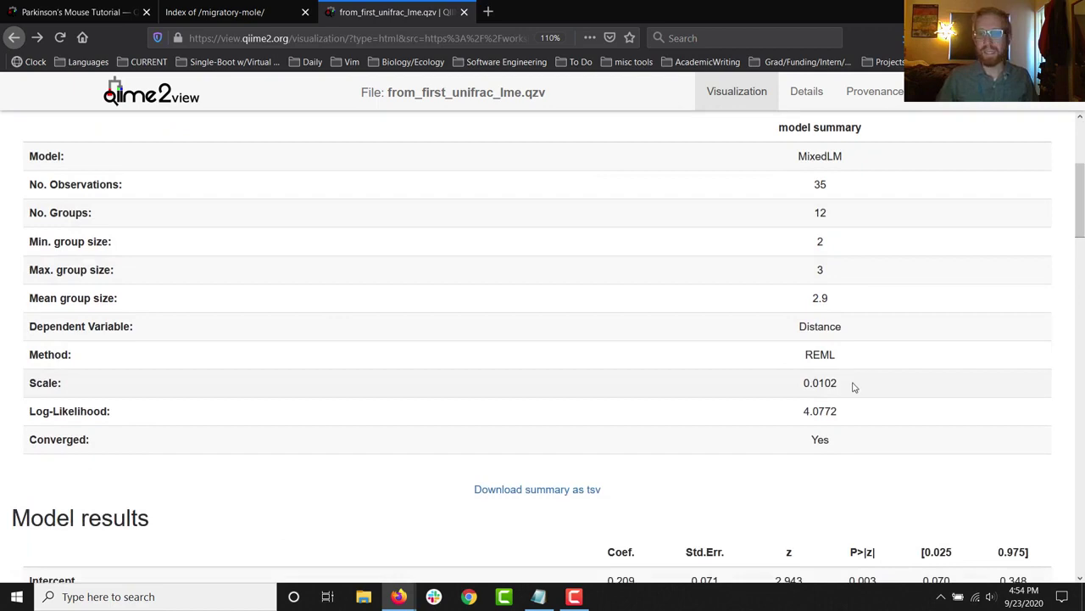
left_click_drag(853, 384, 770, 385)
left_click(768, 383)
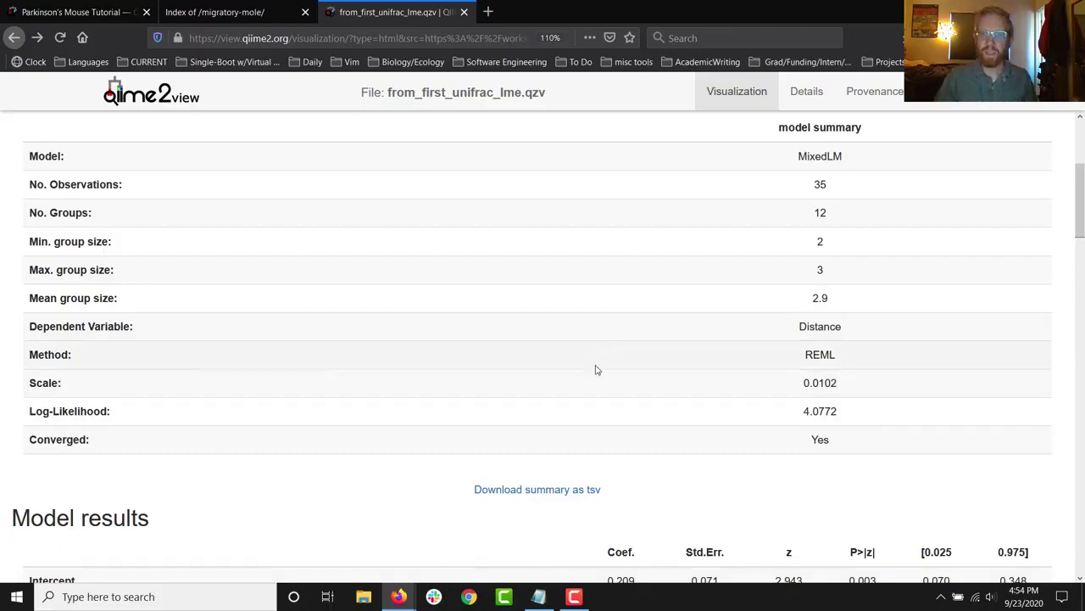
left_click_drag(863, 384, 725, 393)
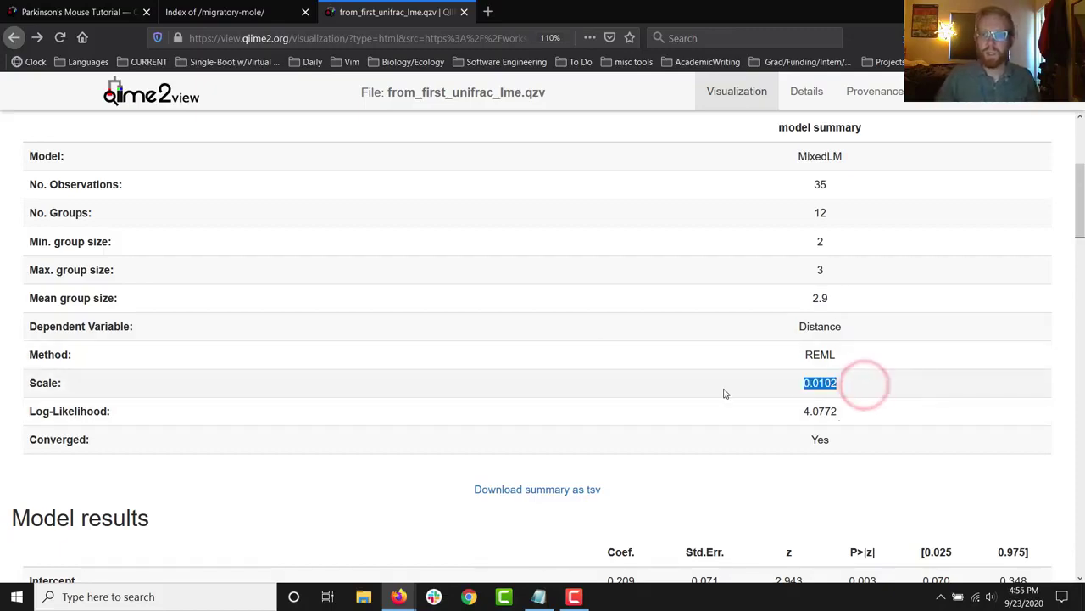
left_click(672, 382)
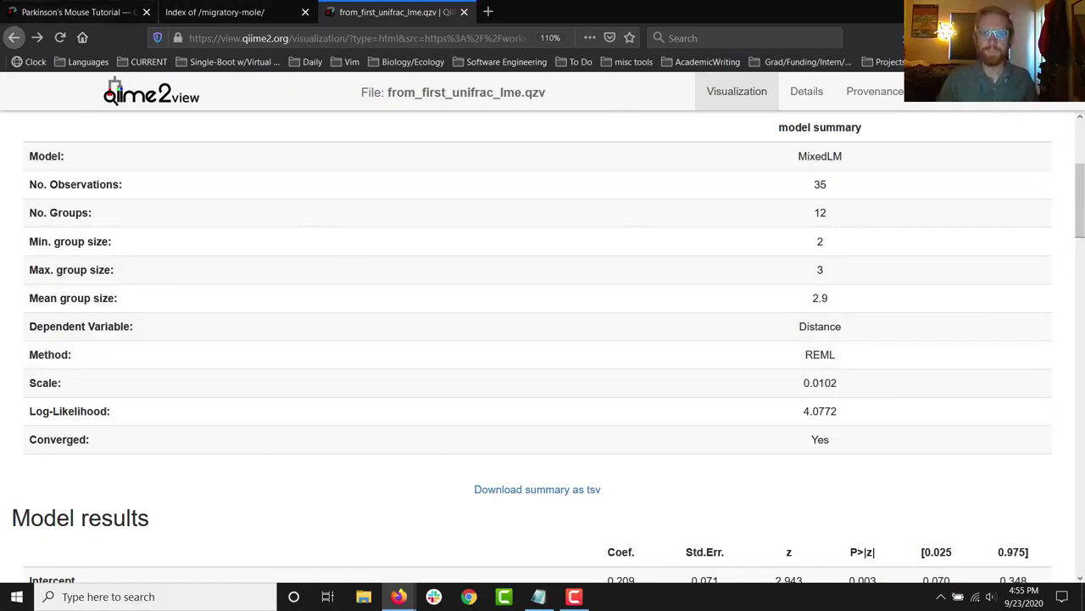
key("F10")
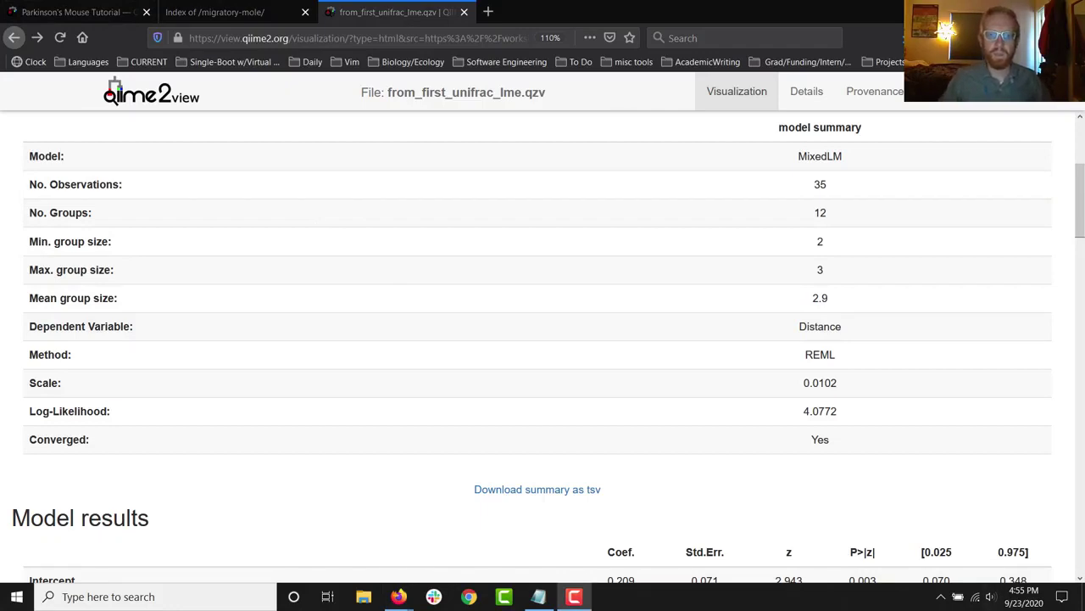
scroll(139, 263, "down", 5)
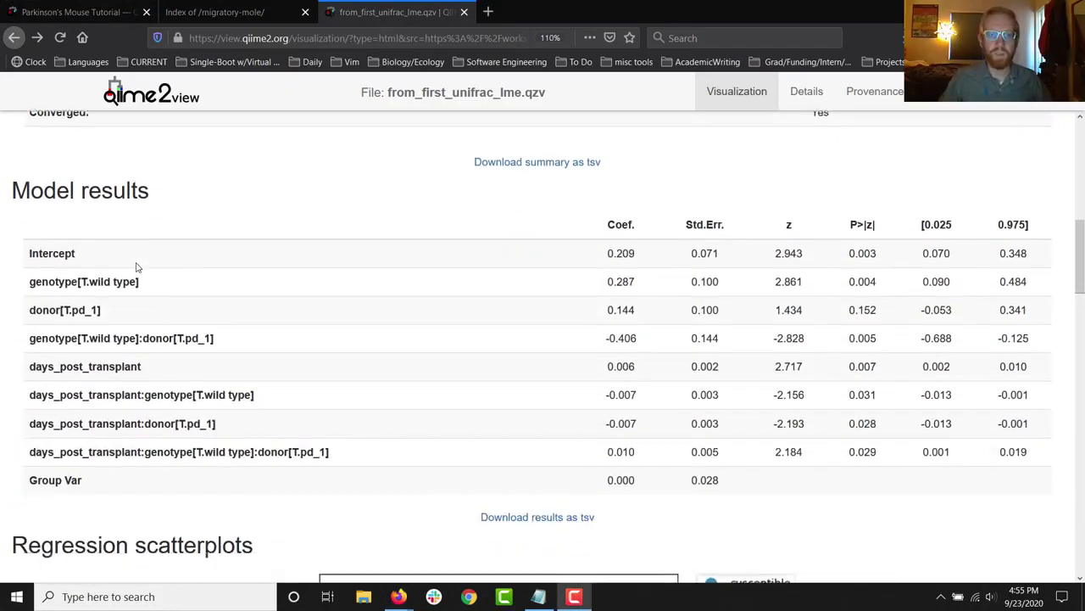
scroll(138, 262, "up", 1)
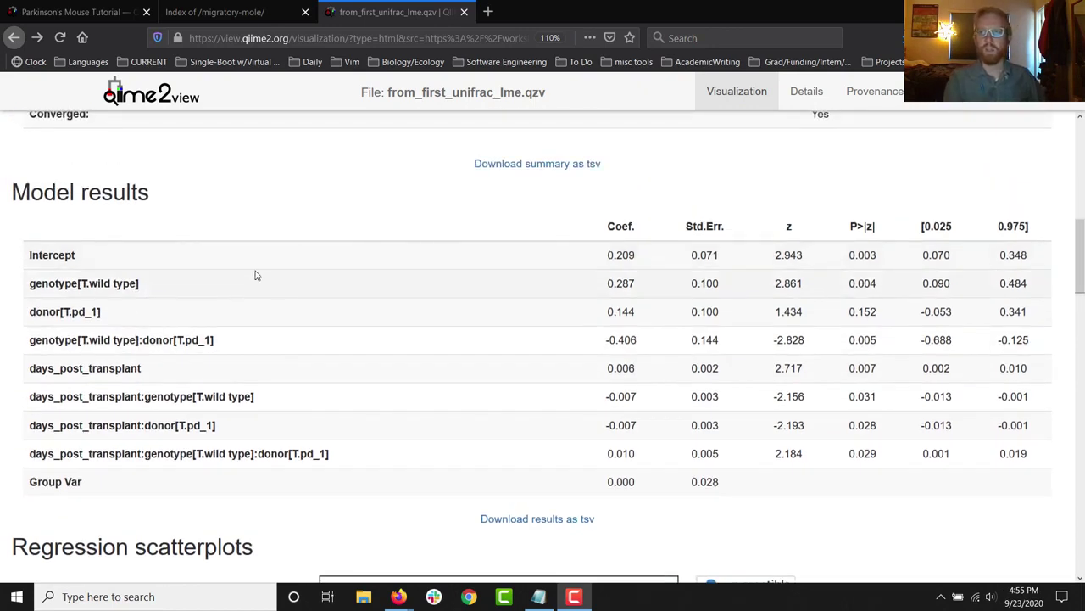
triple_click(139, 284)
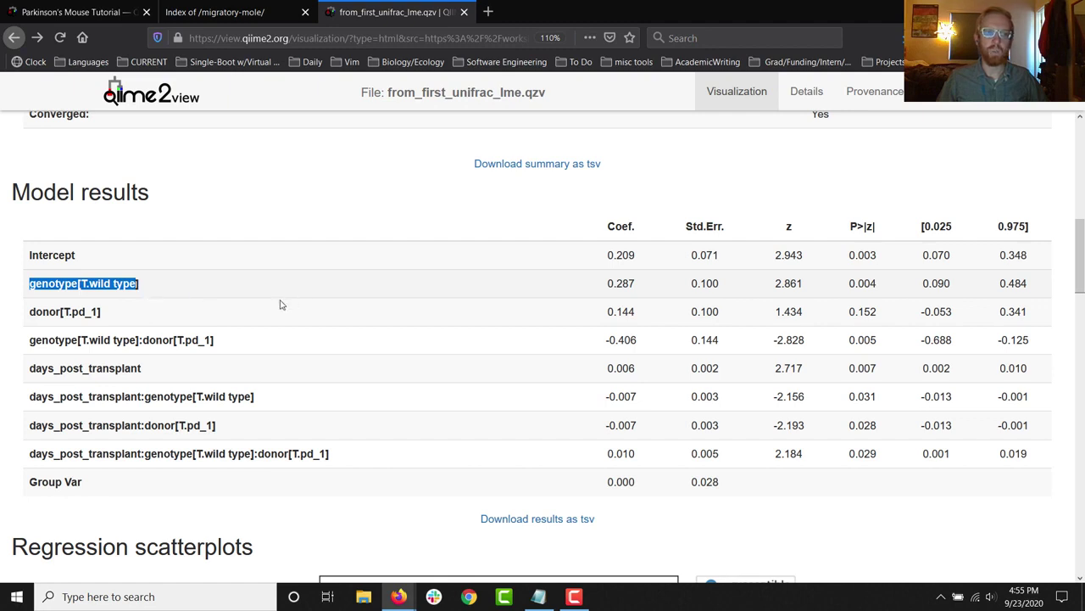
triple_click(202, 311)
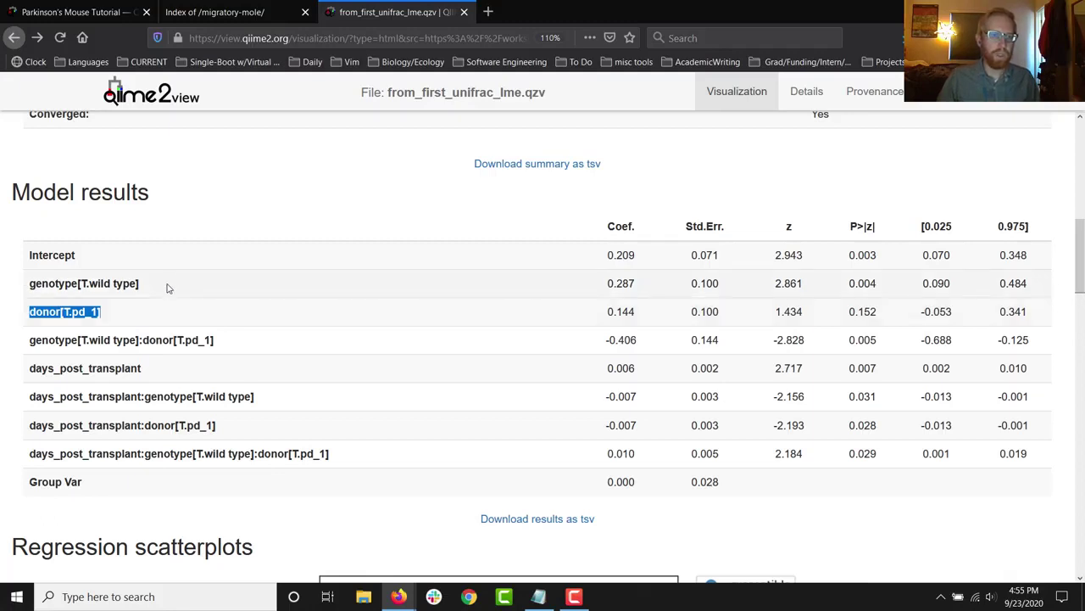
left_click_drag(169, 283, 30, 287)
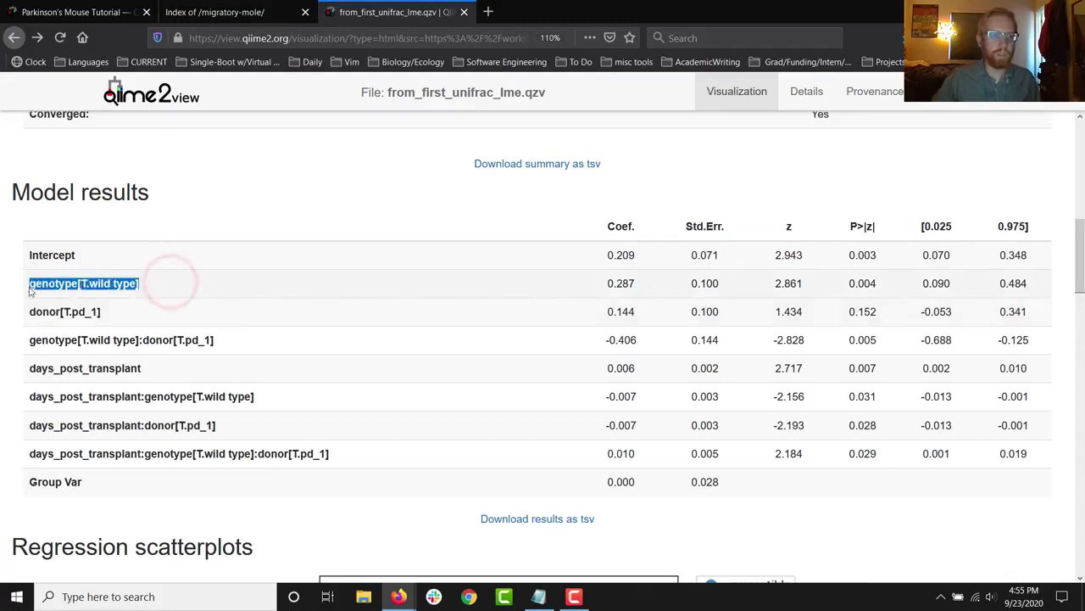
left_click(172, 290)
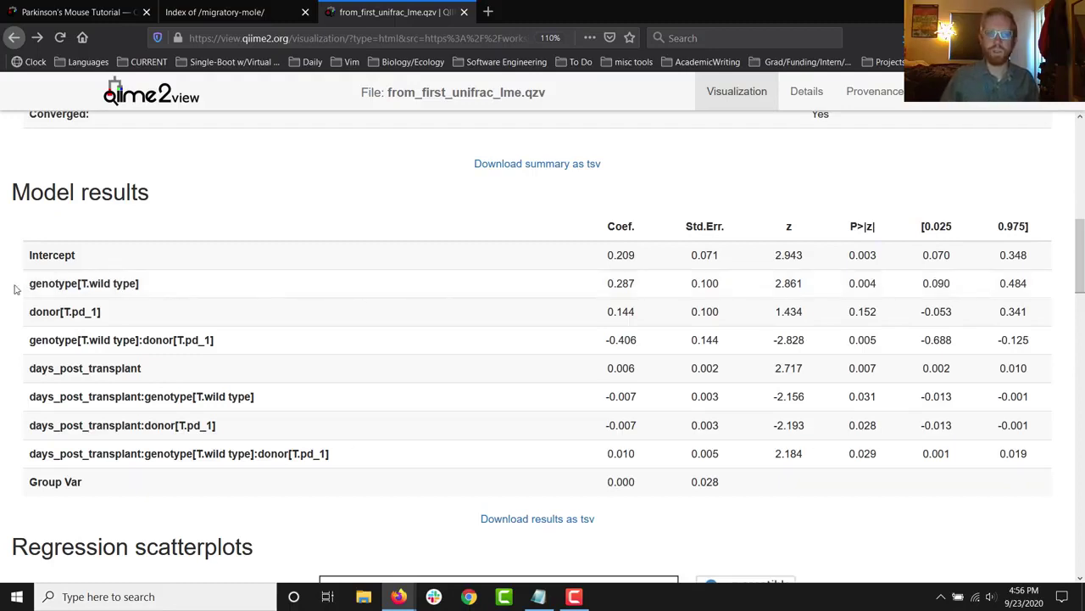
left_click_drag(167, 283, 36, 284)
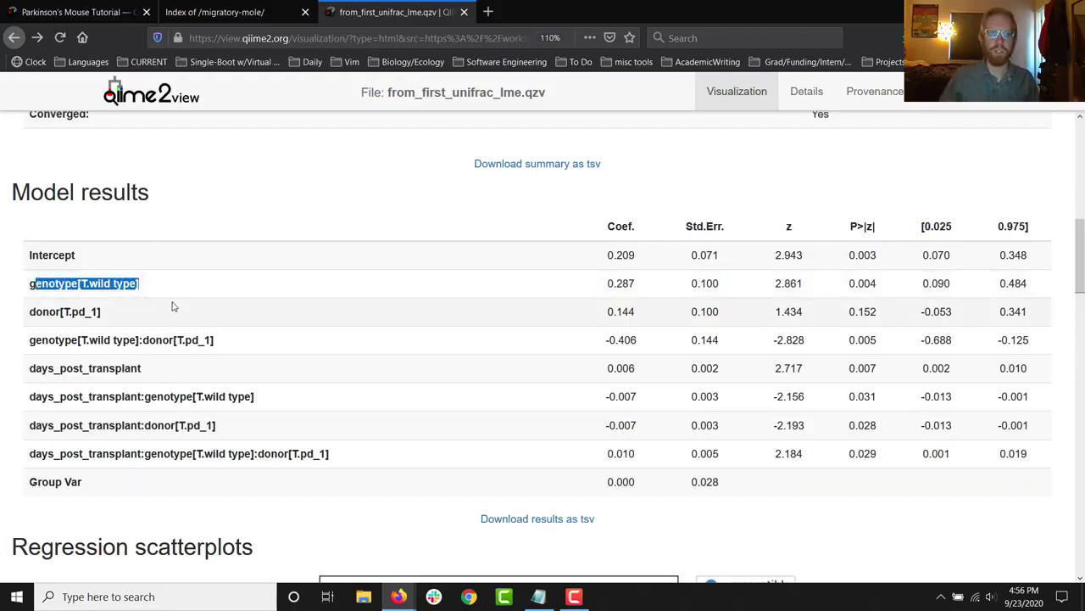
left_click(151, 315)
left_click_drag(163, 321, 16, 319)
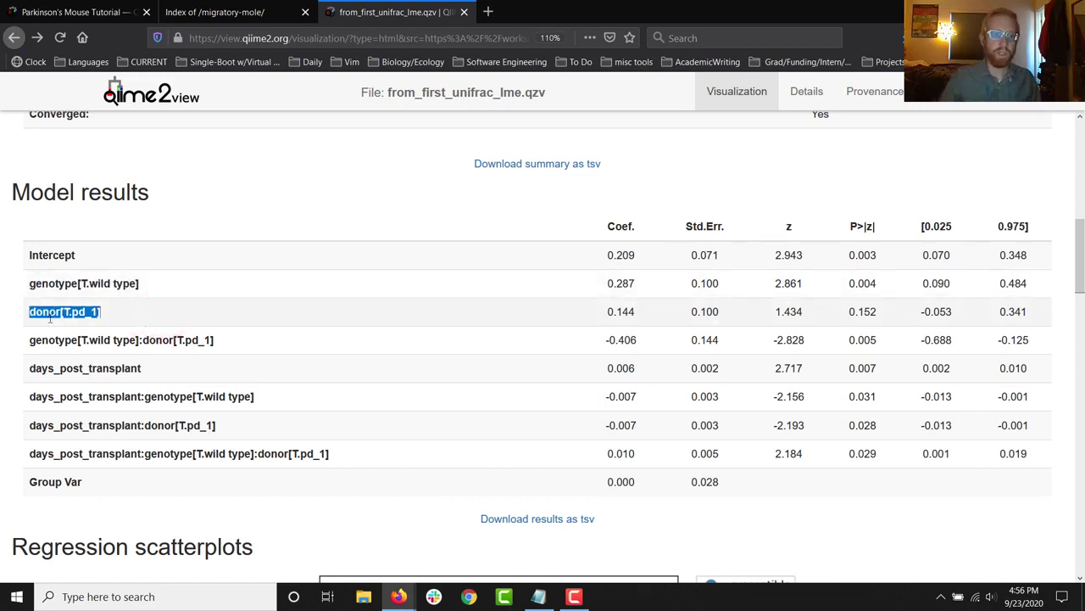
left_click_drag(143, 340, 136, 340)
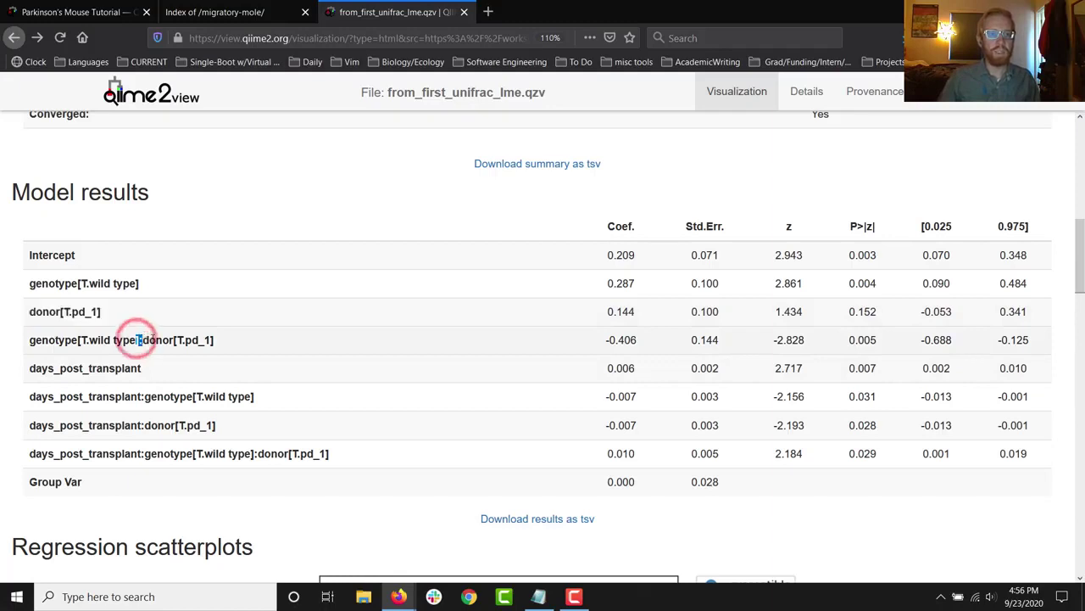
left_click(267, 340)
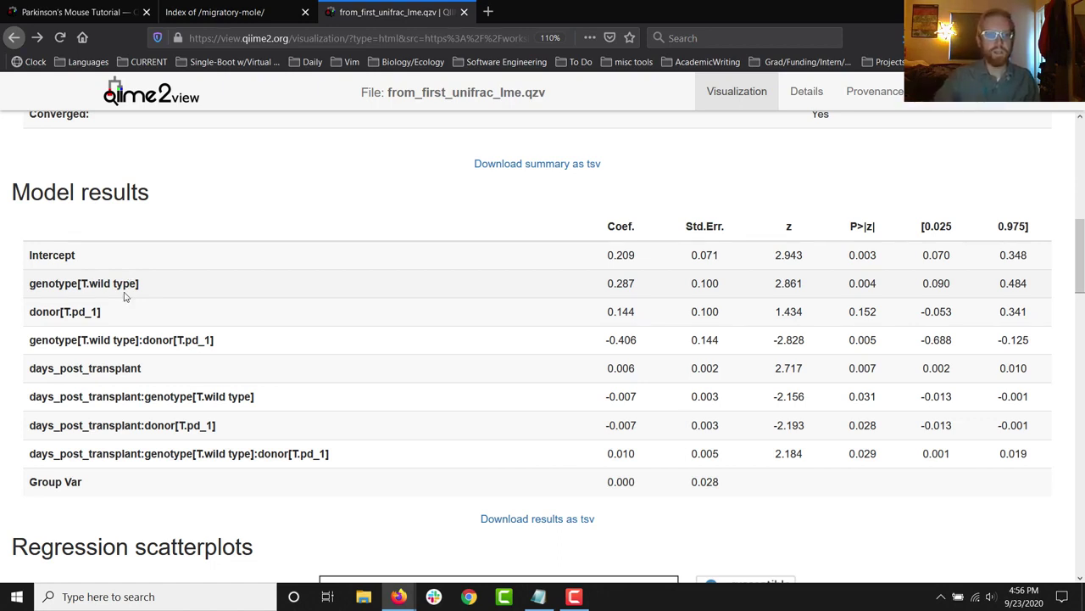
left_click_drag(104, 248, 27, 257)
left_click(111, 257)
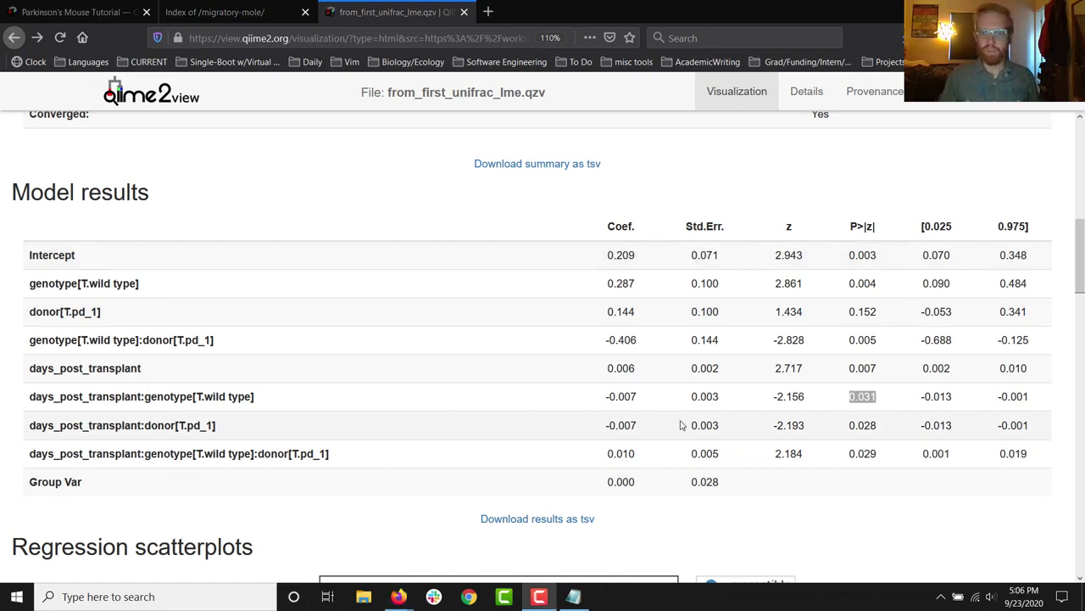
key("alt+Tab")
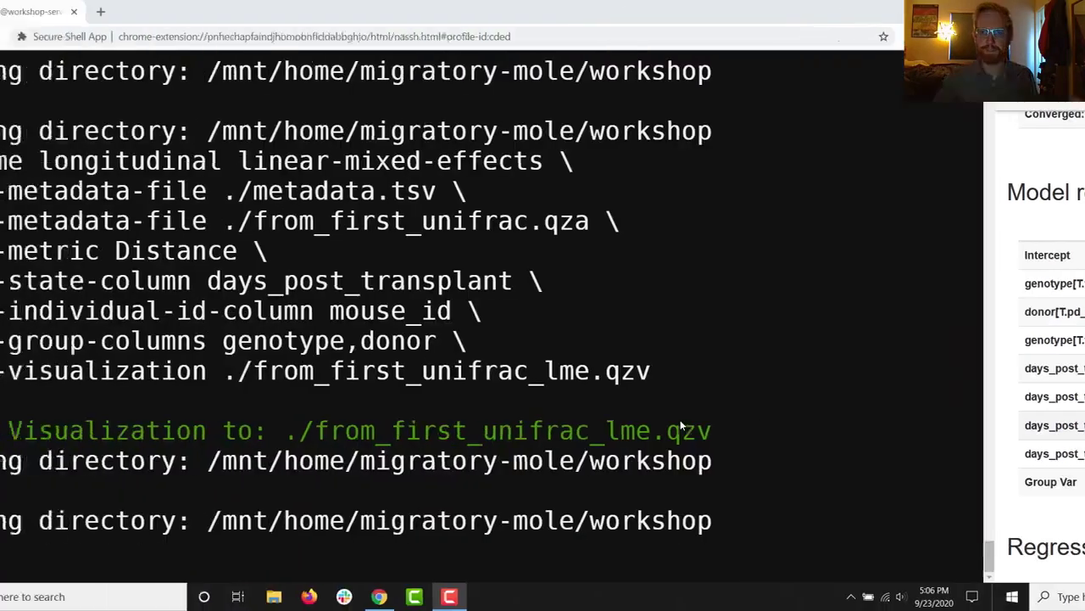
key("alt+Tab")
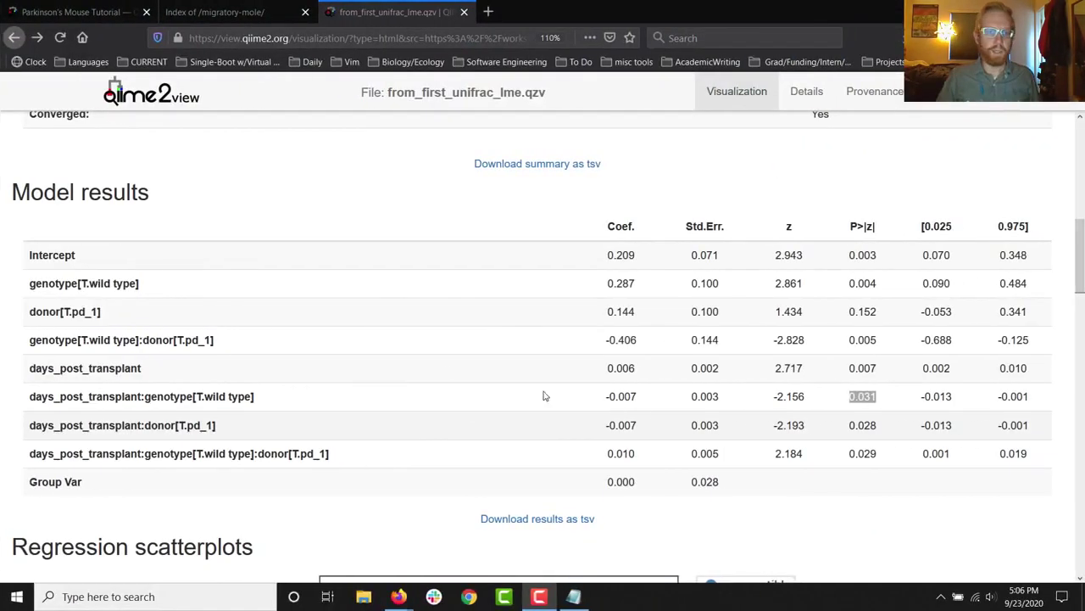
left_click(65, 19)
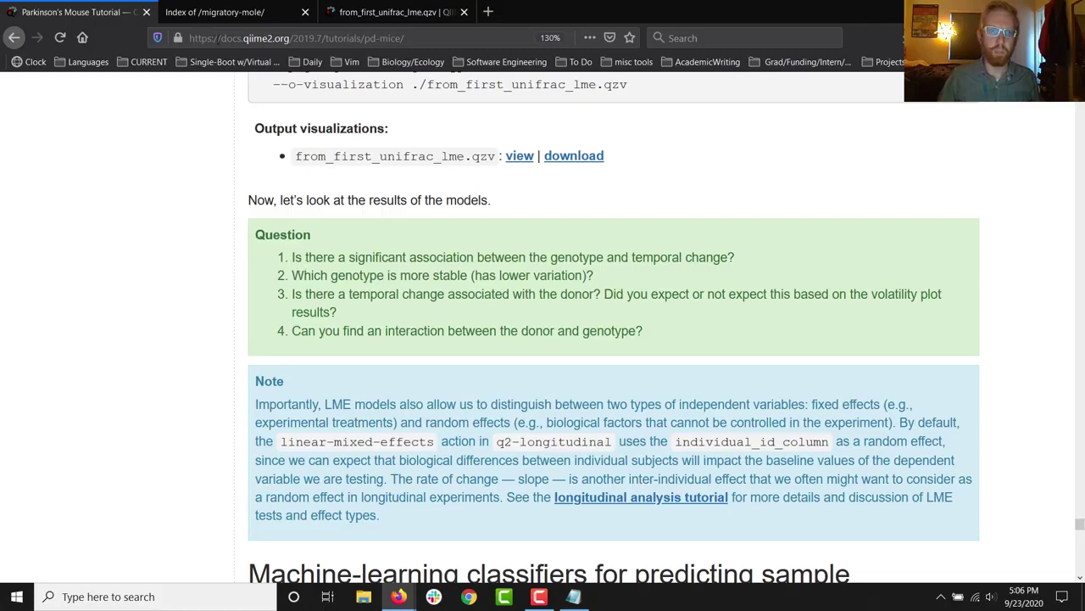
left_click(345, 20)
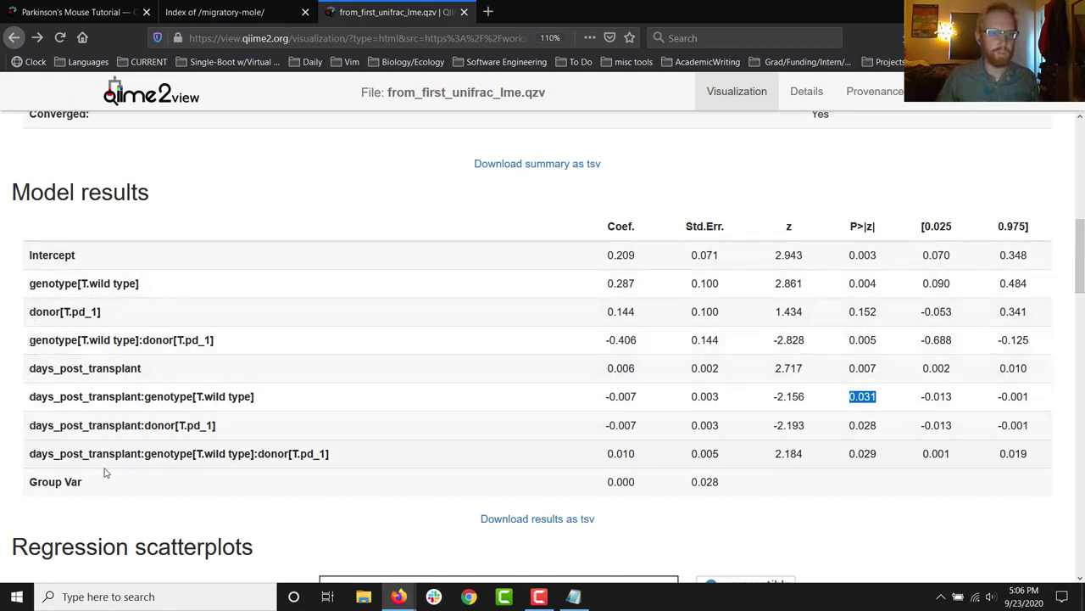
left_click_drag(48, 401, 338, 401)
left_click(351, 397)
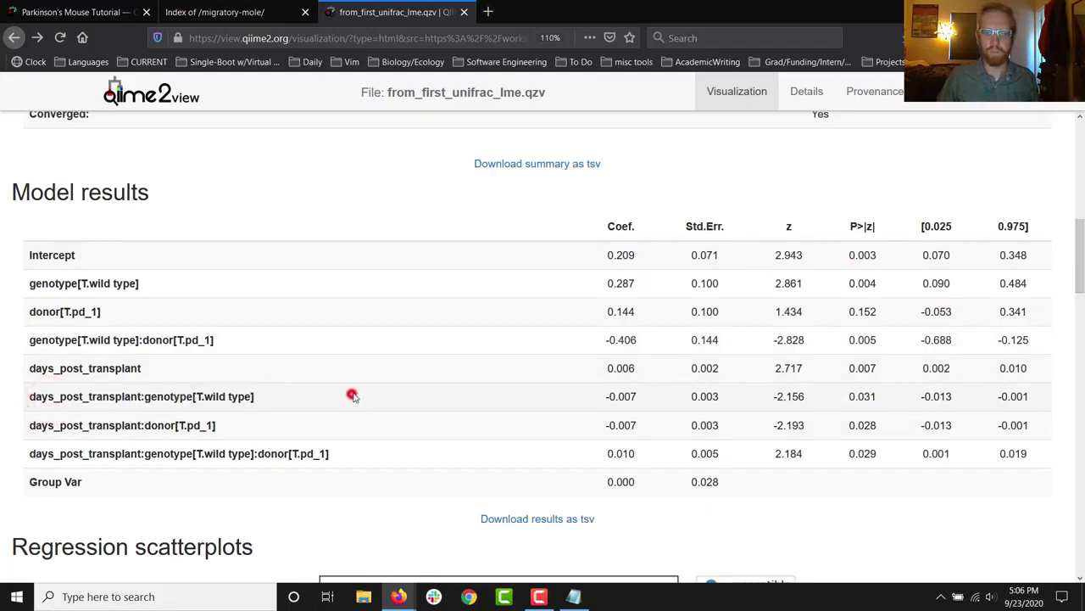
left_click(640, 405)
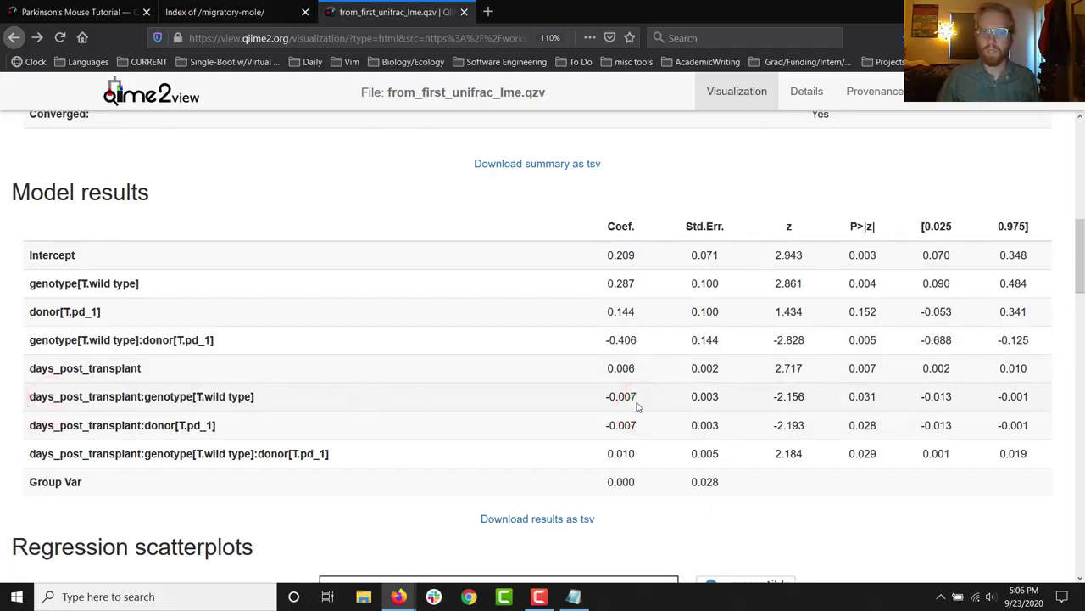
left_click(641, 399)
double_click(641, 399)
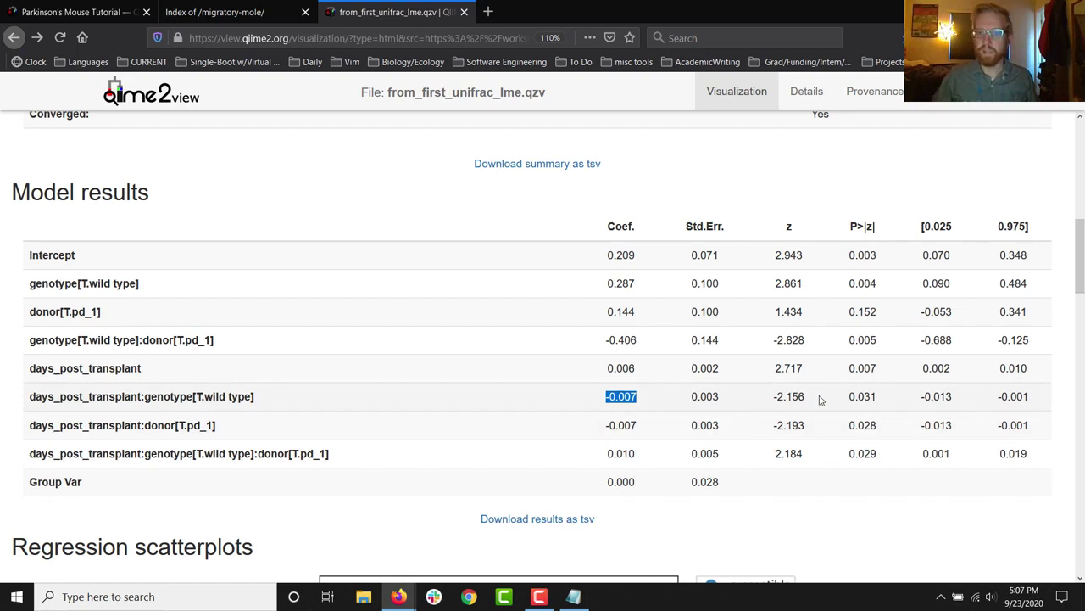
left_click_drag(837, 396, 894, 397)
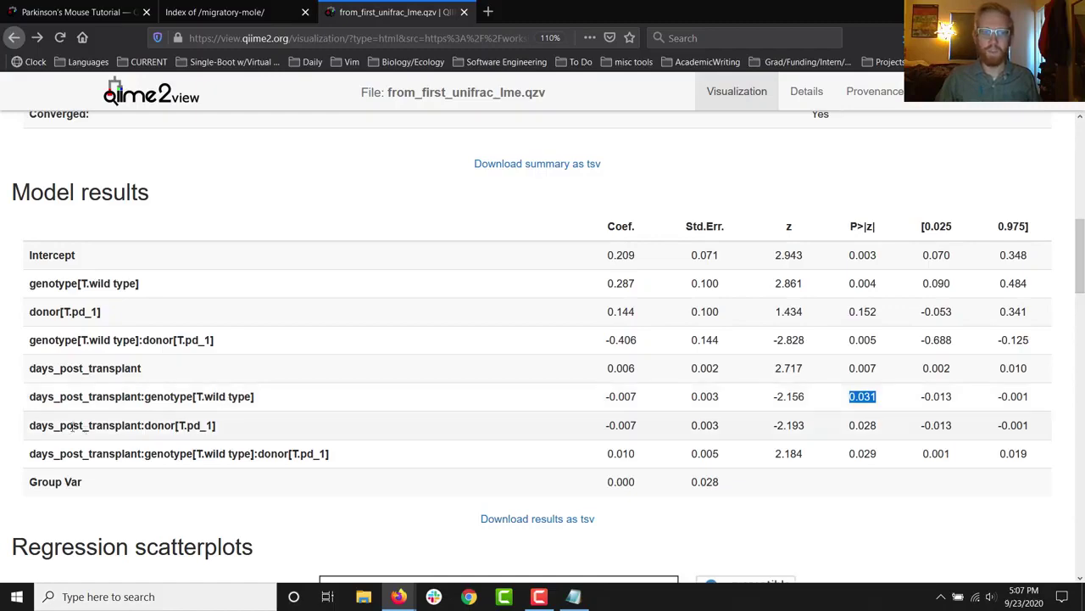
left_click(52, 13)
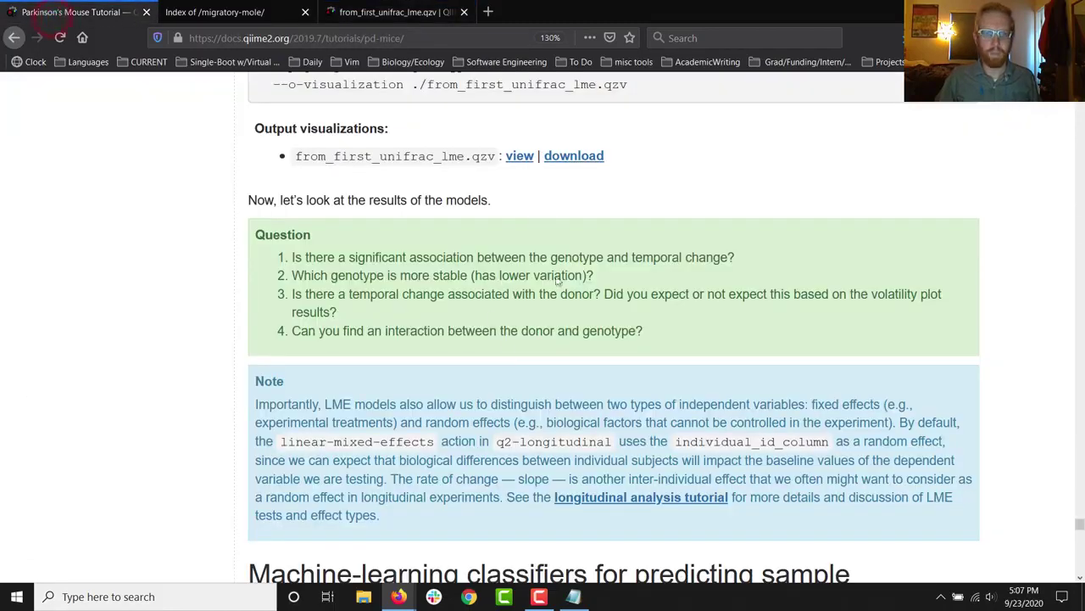
left_click(347, 11)
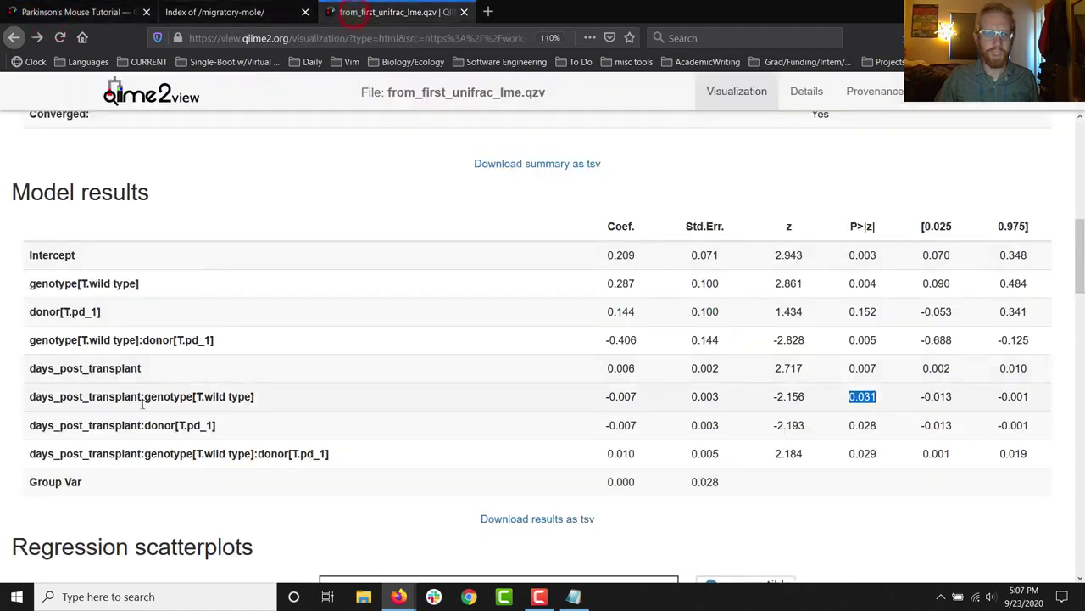
double_click(886, 403)
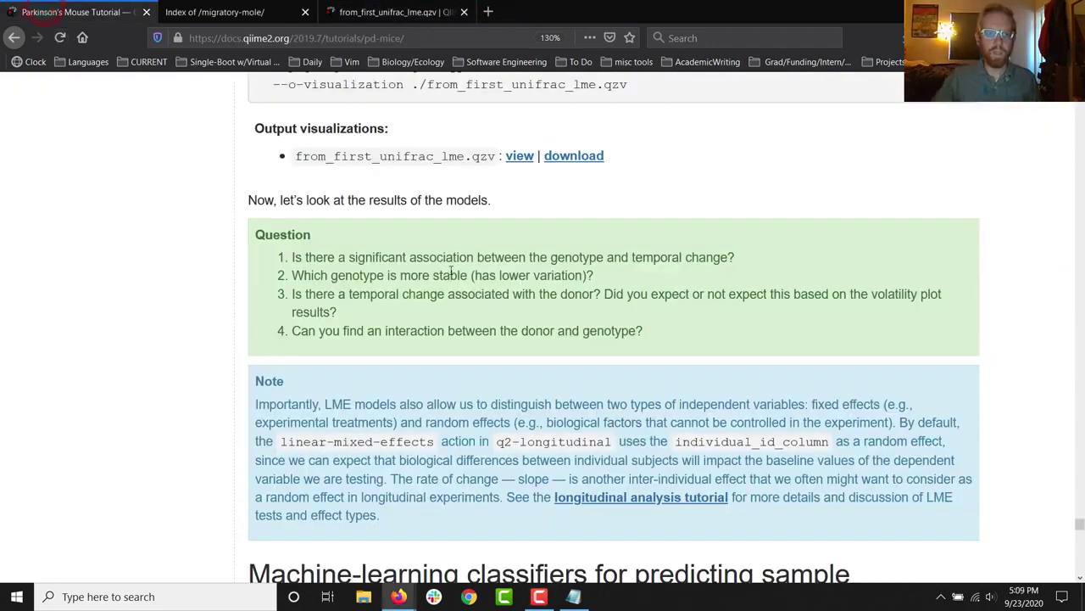
left_click_drag(377, 252, 593, 276)
left_click(691, 260)
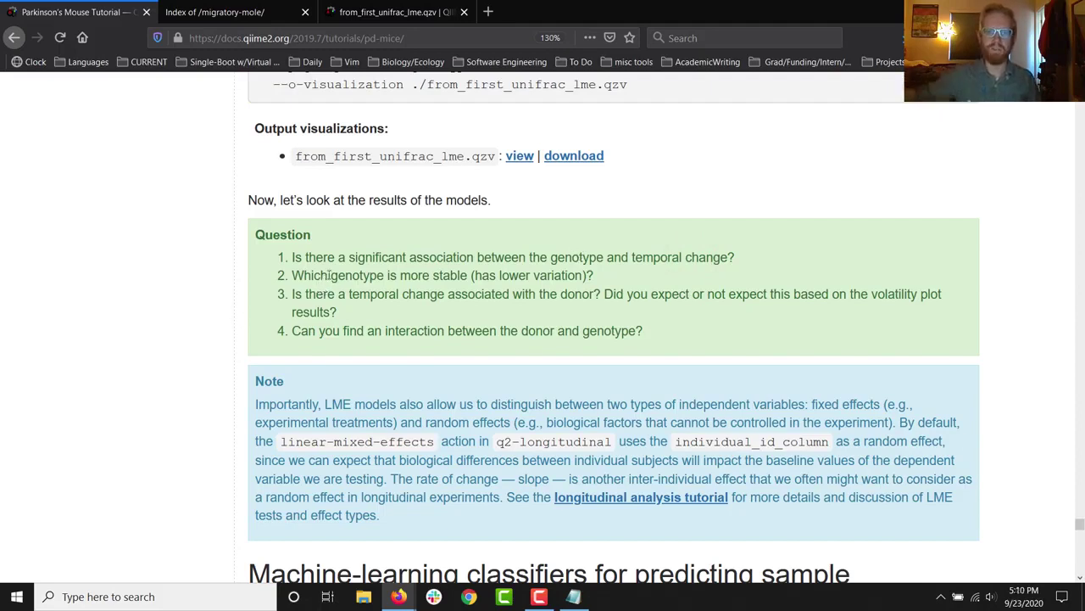
left_click(400, 19)
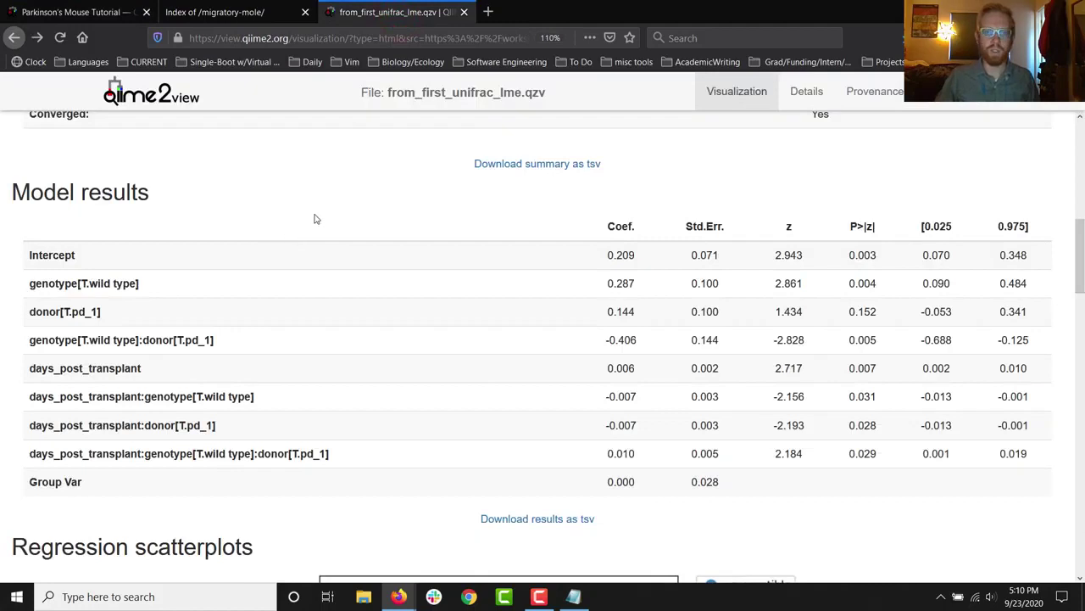
Scroll down to the susceptible versus wild type Distance-over-days_post_transplant regression scatterplot.
scroll(315, 218, "down", 2)
scroll(314, 219, "down", 6)
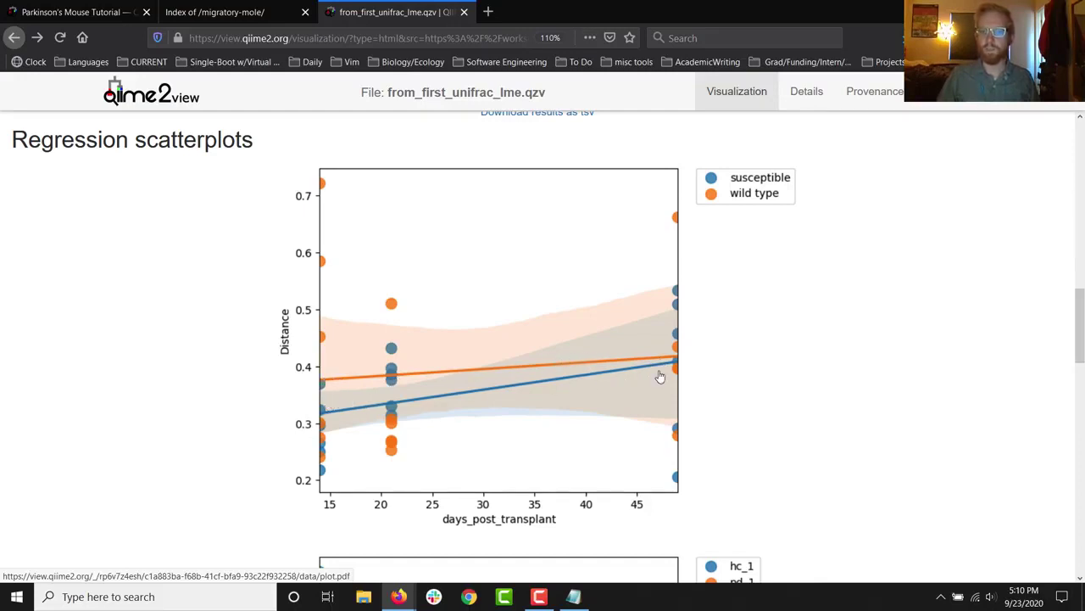
View the genotype scatterplot as a full PDF, then return to the regression scatterplots page.
left_click(773, 194)
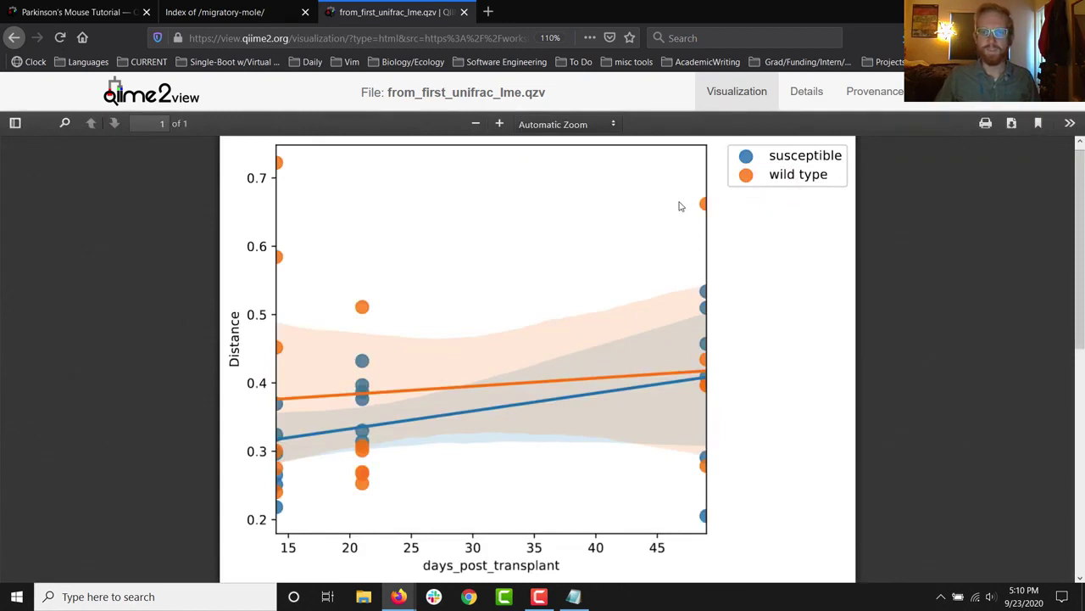
key("alt+Left")
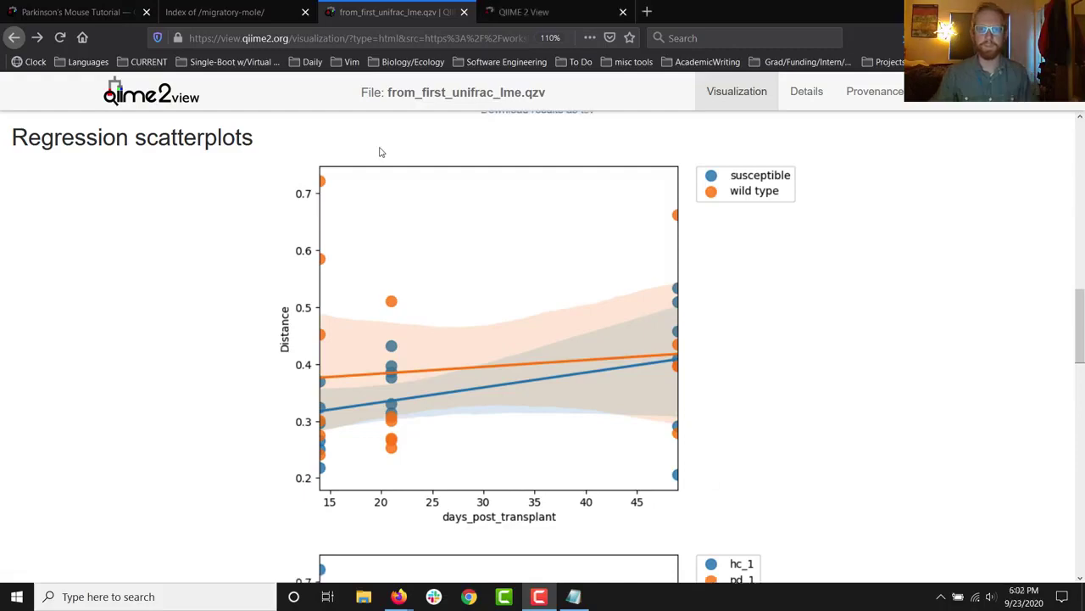
Review tutorial question 3 on donor temporal change, then bring up the workshop server's file listing.
left_click(76, 12)
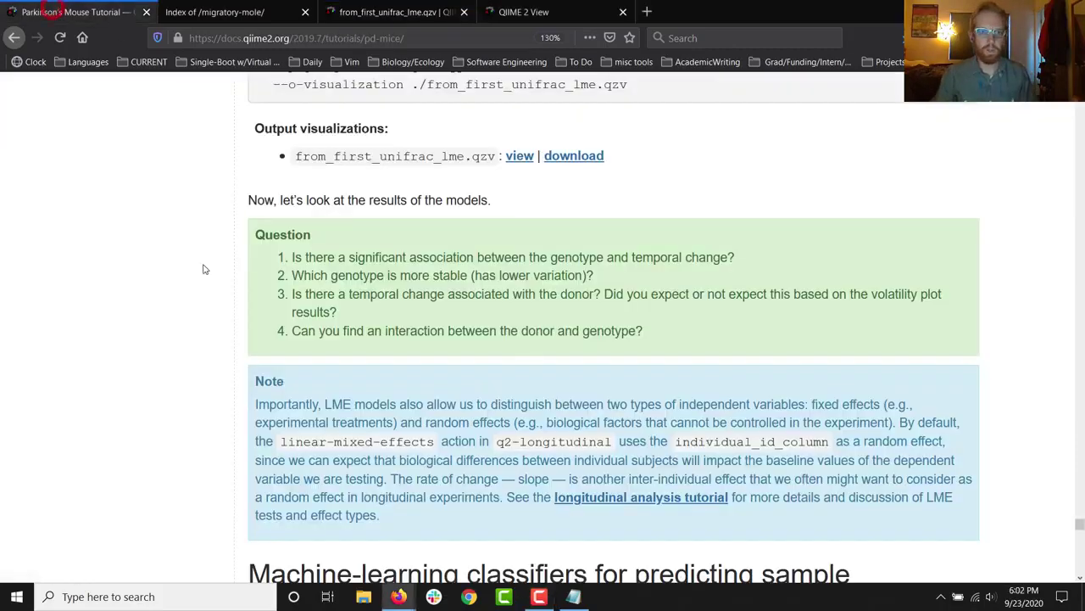
left_click_drag(302, 295, 583, 294)
left_click(582, 295)
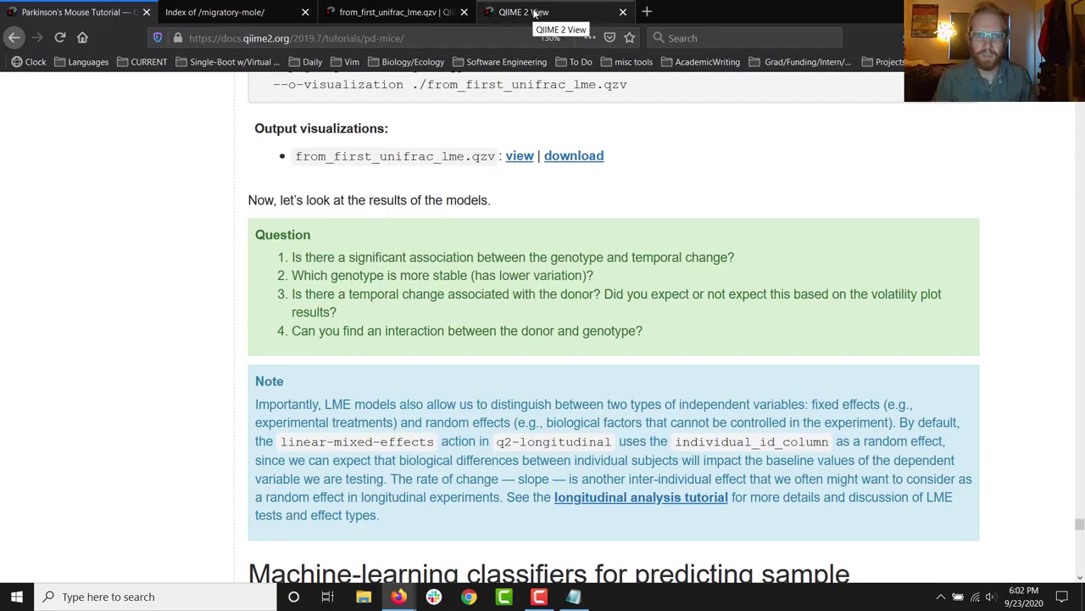
left_click(231, 13)
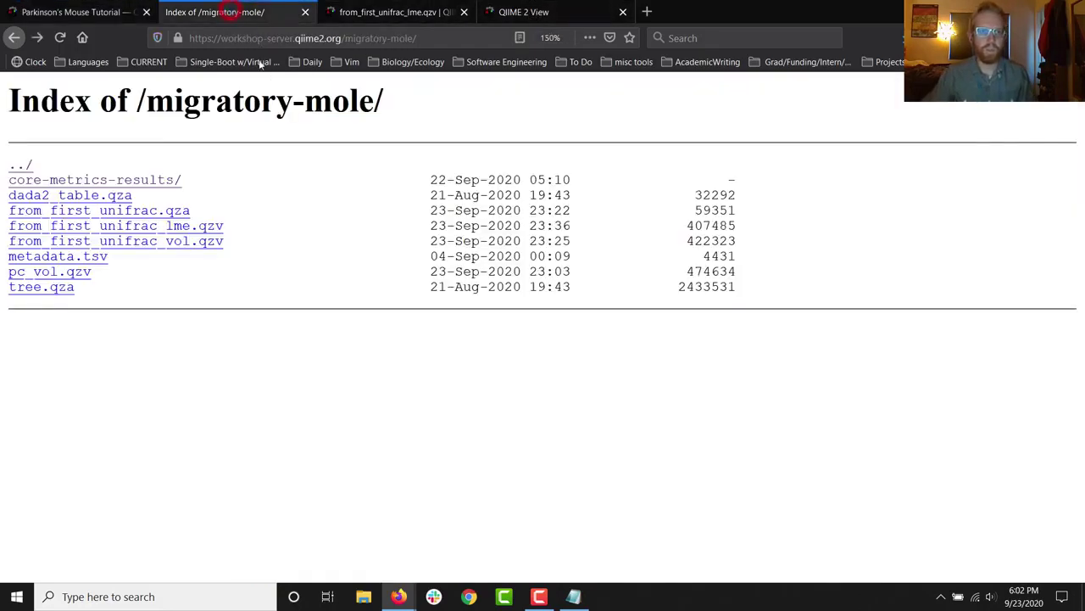
Load pc_vol.qzv in QIIME 2 View by pasting its server link into the URL field.
right_click(68, 272)
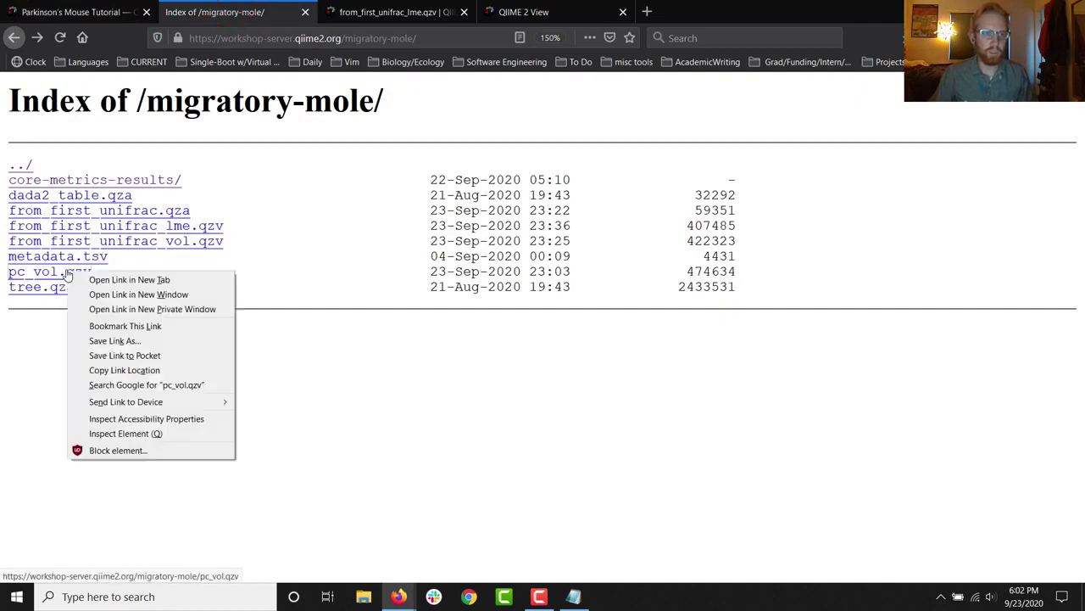
left_click(124, 371)
left_click(513, 15)
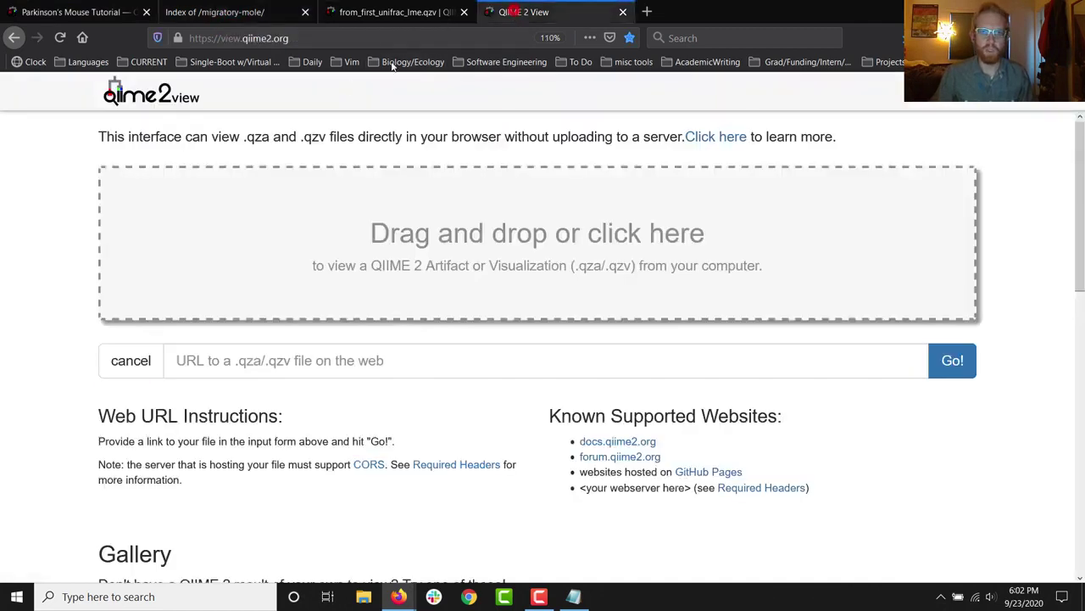
right_click(607, 366)
left_click(580, 363)
right_click(580, 366)
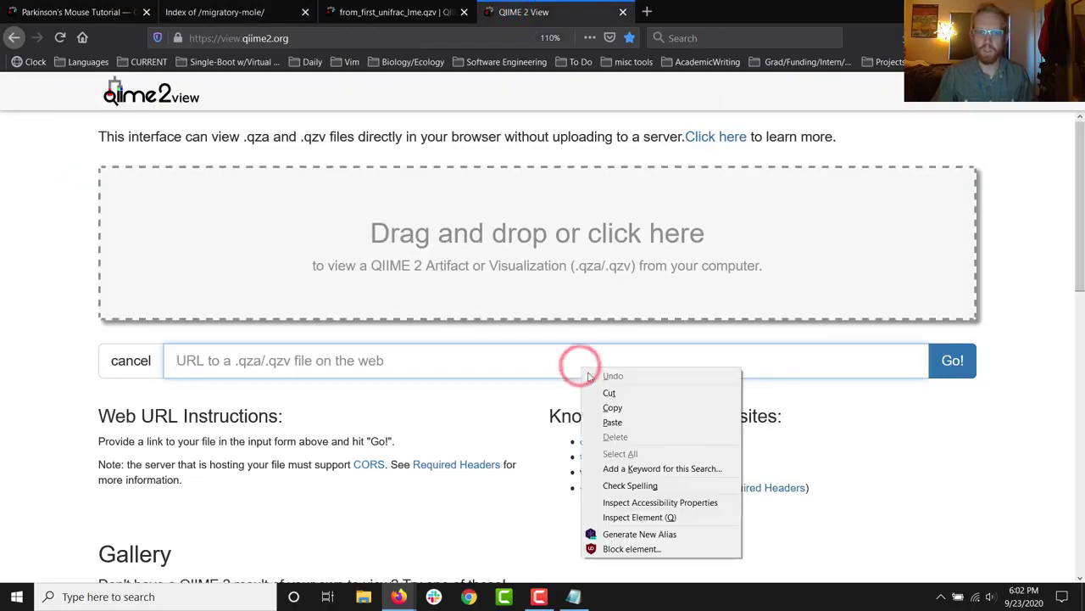
left_click(612, 422)
left_click(952, 360)
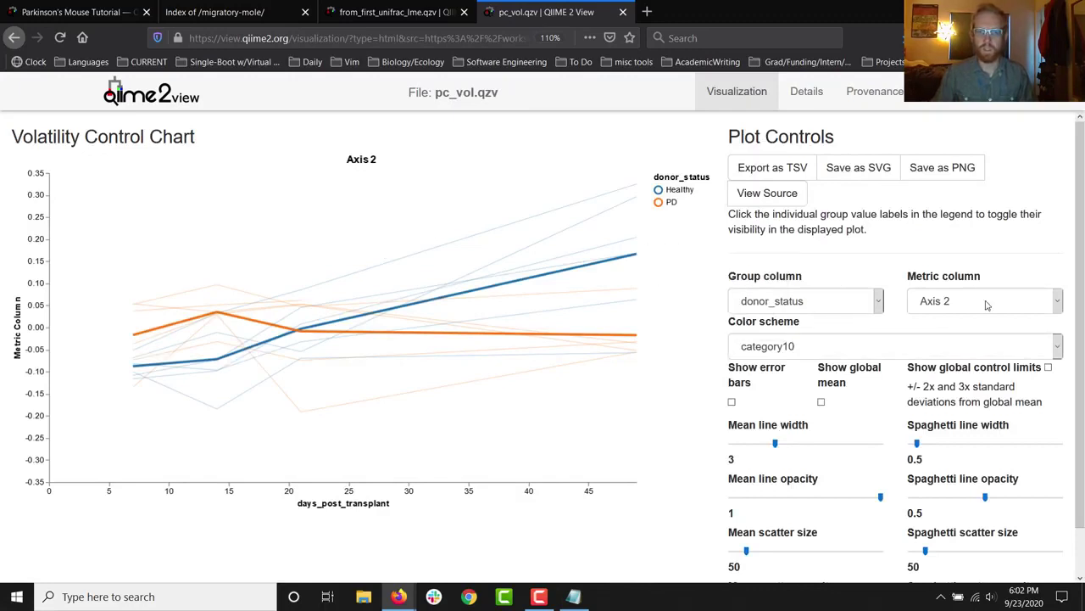
Check the tutorial questions, then return to the hc_1 versus pd_1 LME scatterplot.
left_click(77, 14)
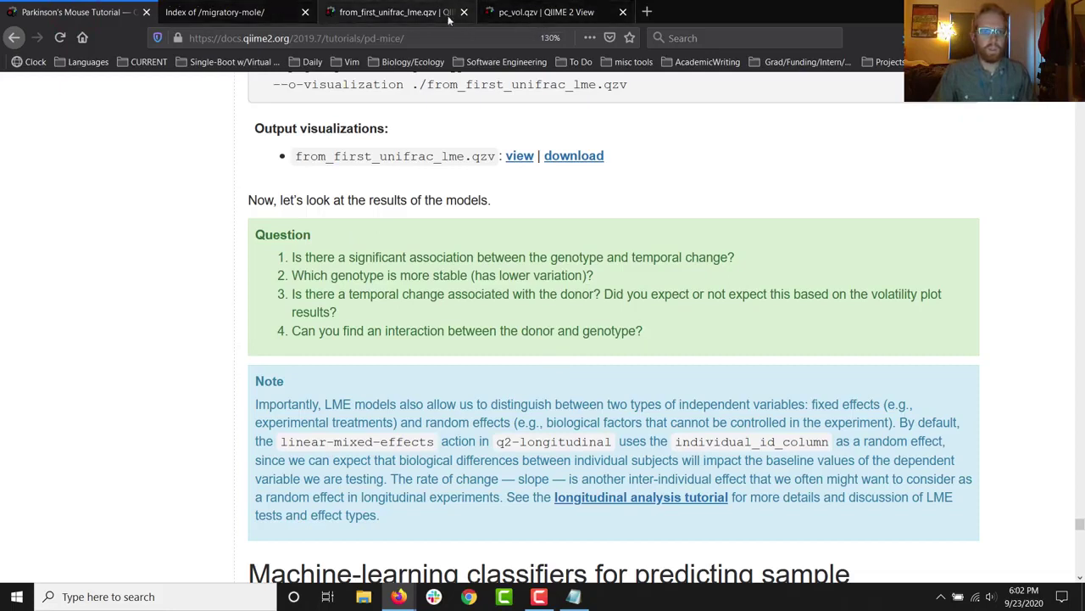
left_click(370, 17)
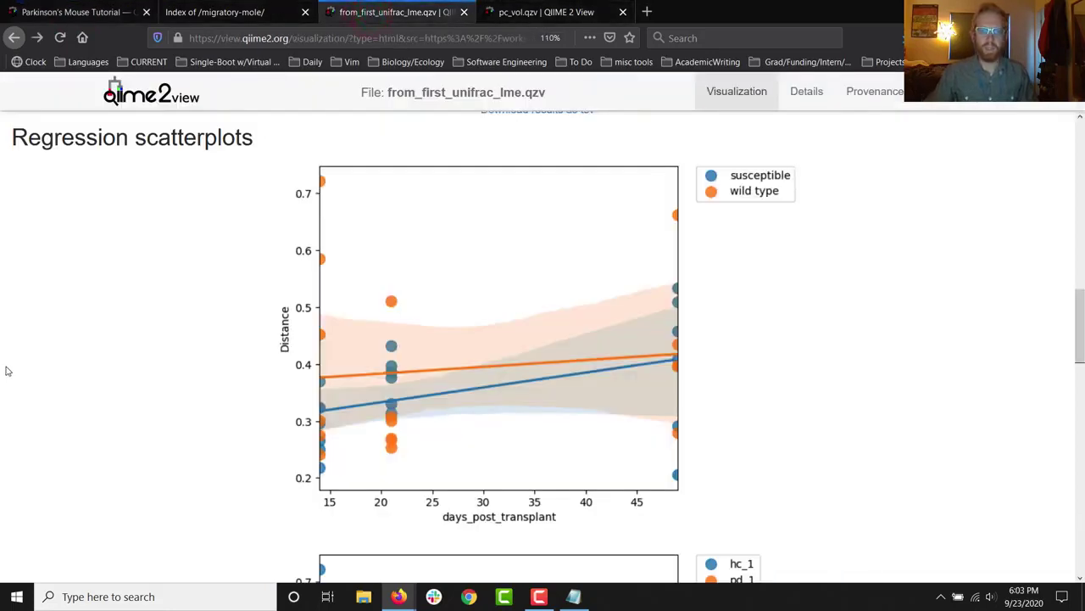
scroll(767, 299, "down", 5)
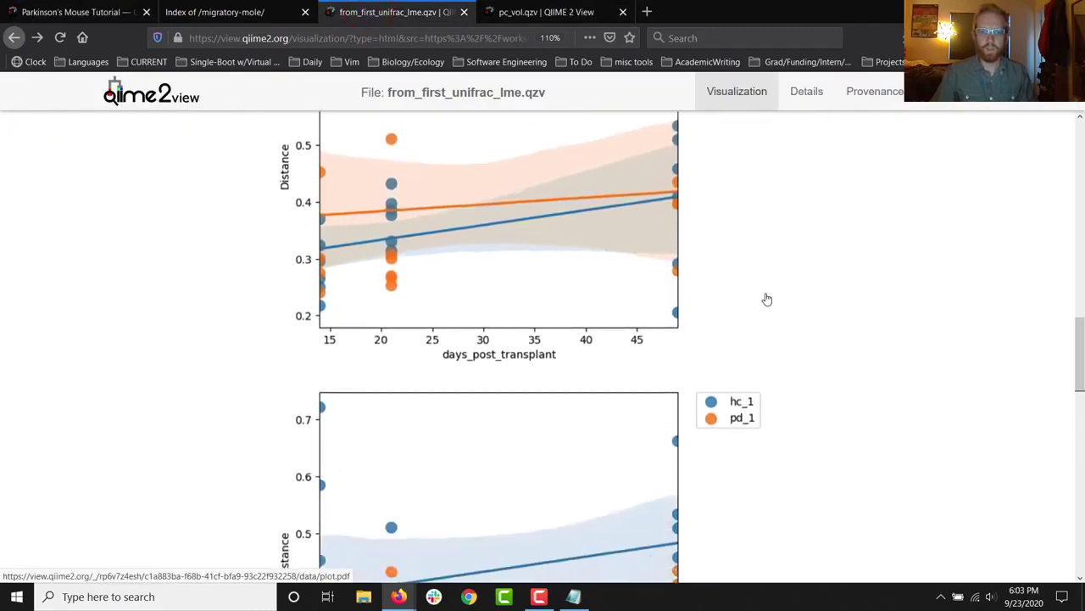
scroll(766, 299, "up", 1)
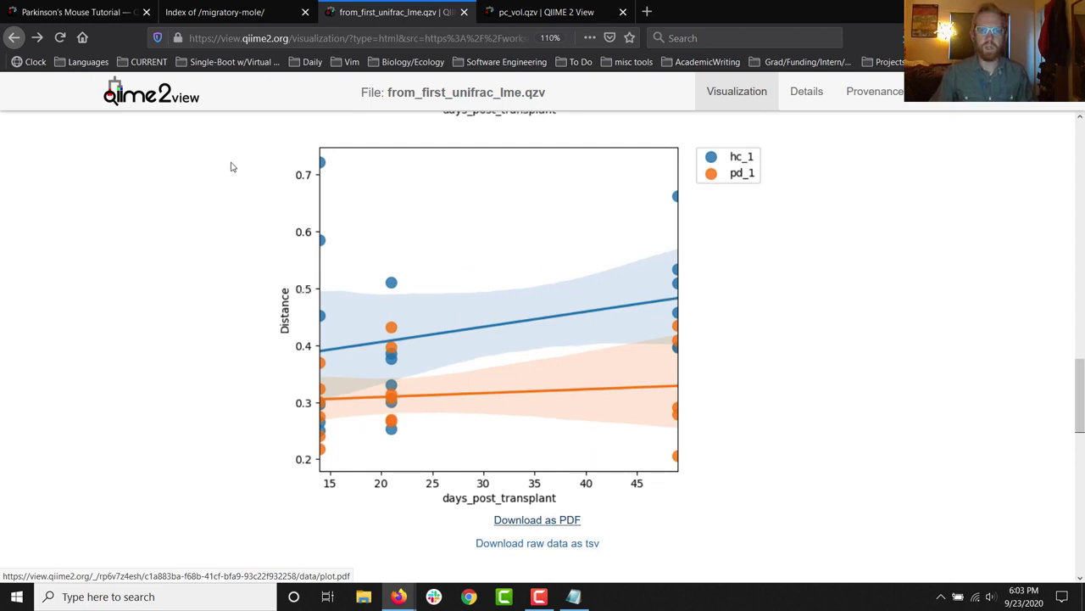
Compare the hc_1 versus pd_1 LME scatterplot with the pc_vol volatility chart and tutorial questions, ending on the LME results.
left_click(35, 12)
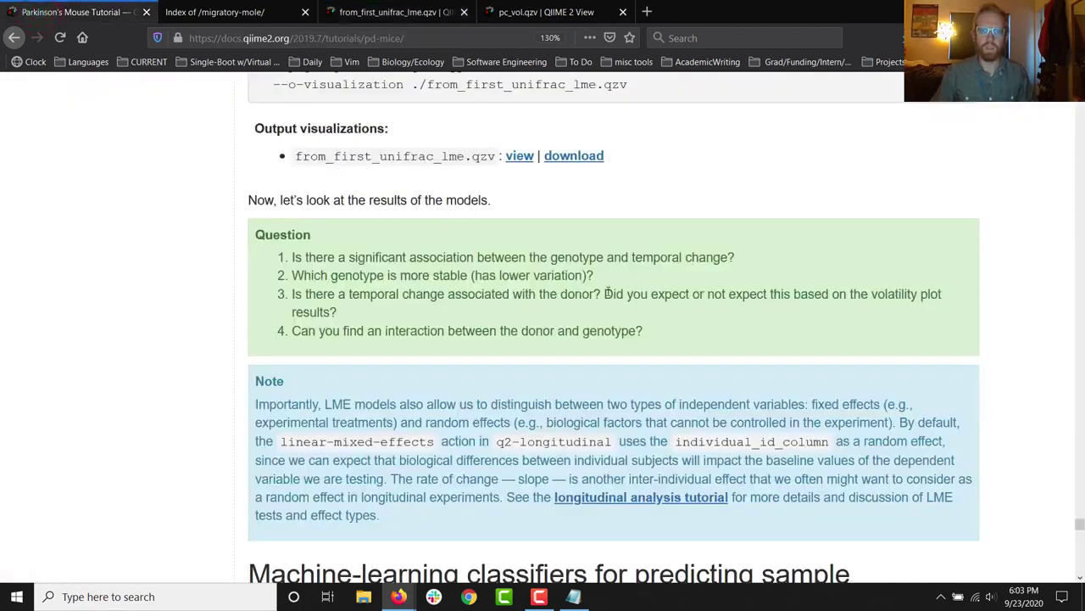
left_click(363, 14)
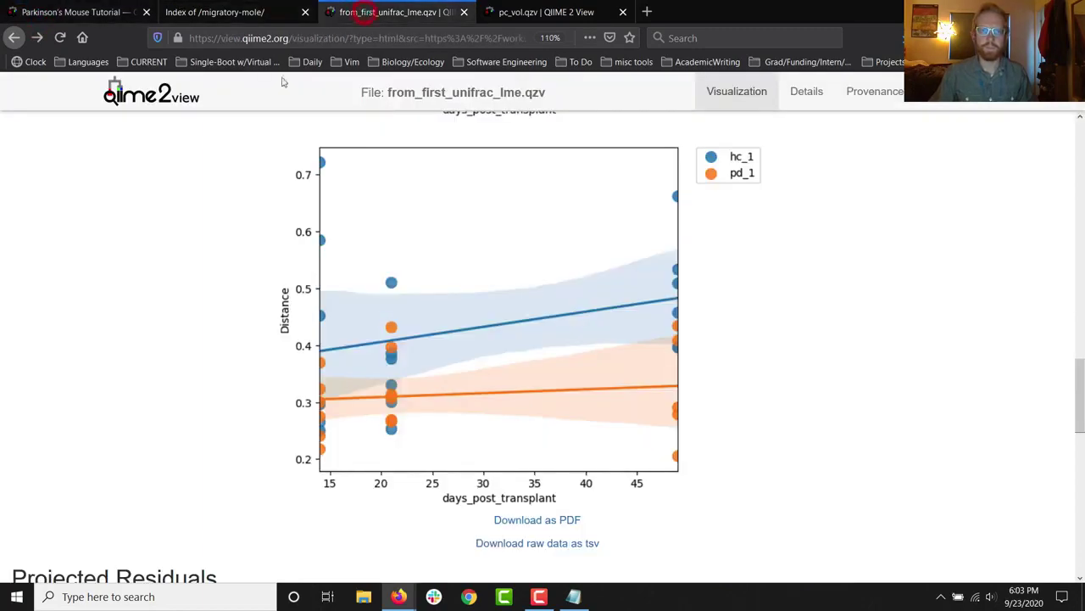
left_click(575, 12)
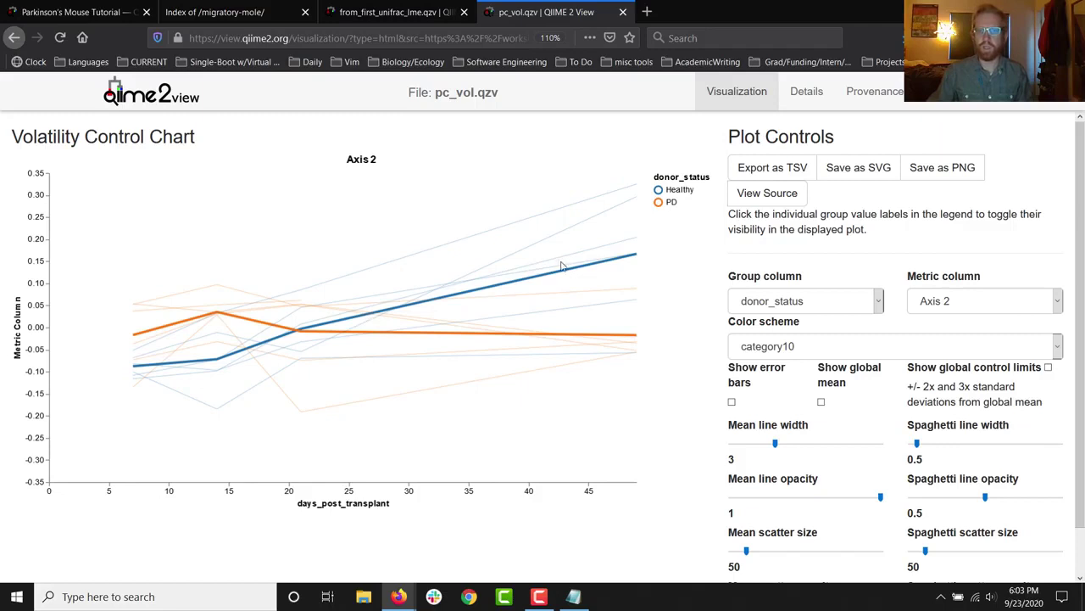
left_click(403, 12)
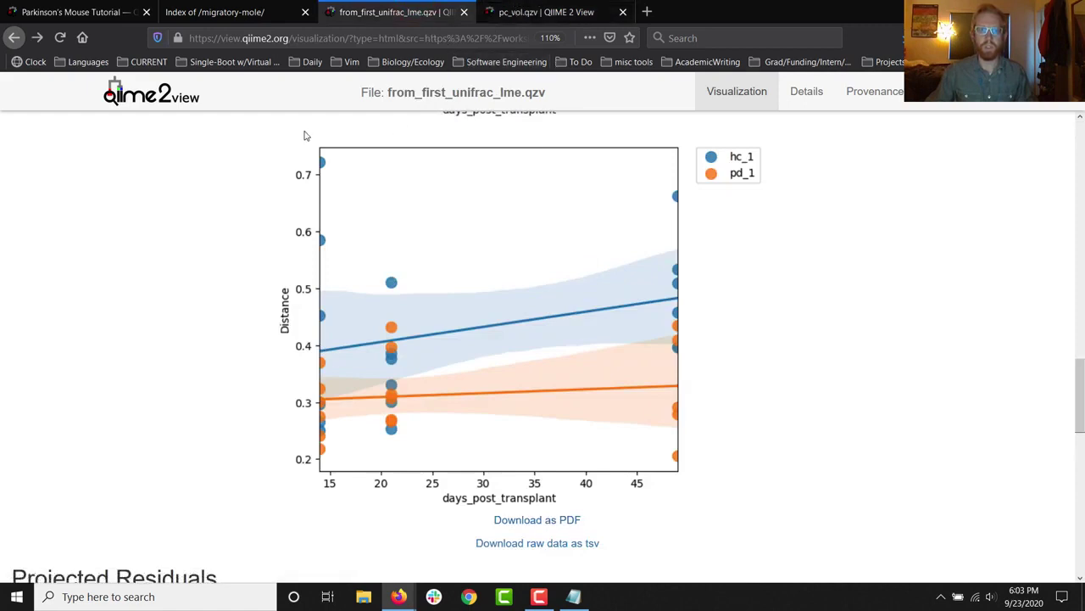
left_click(546, 14)
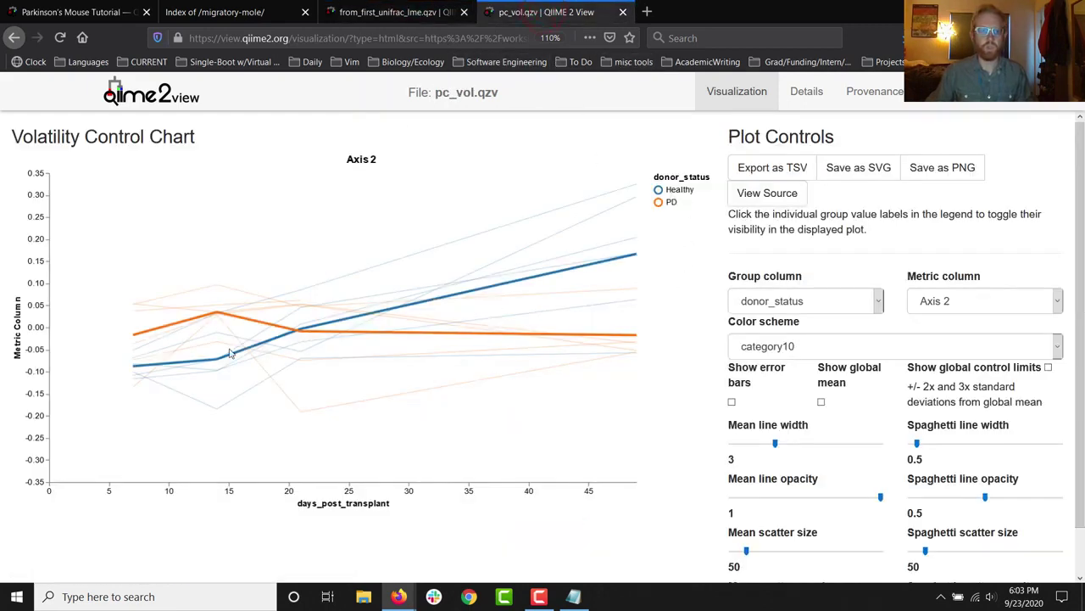
left_click(398, 13)
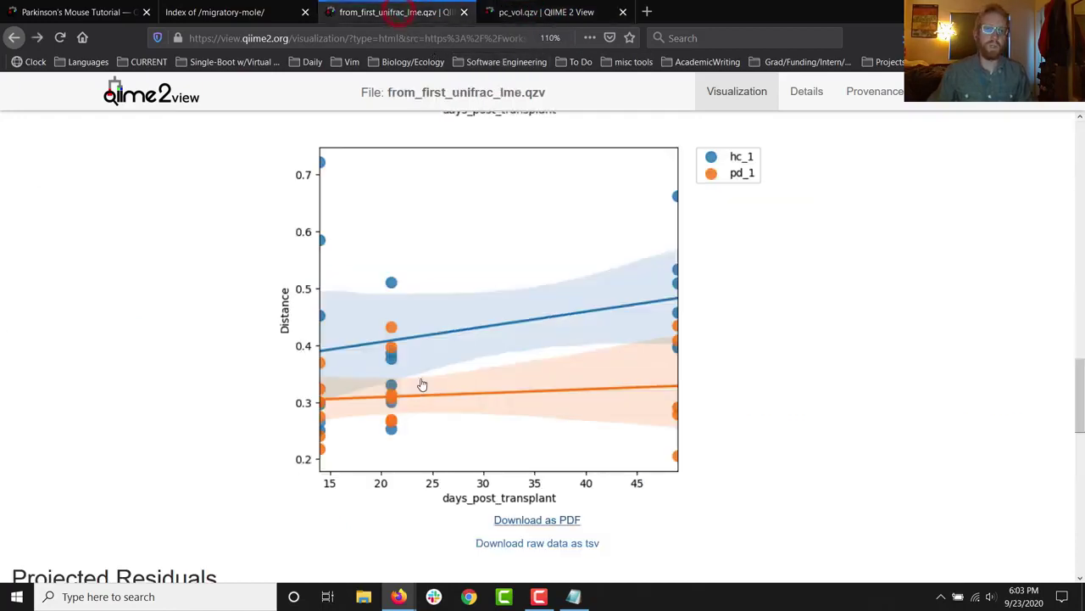
left_click(107, 17)
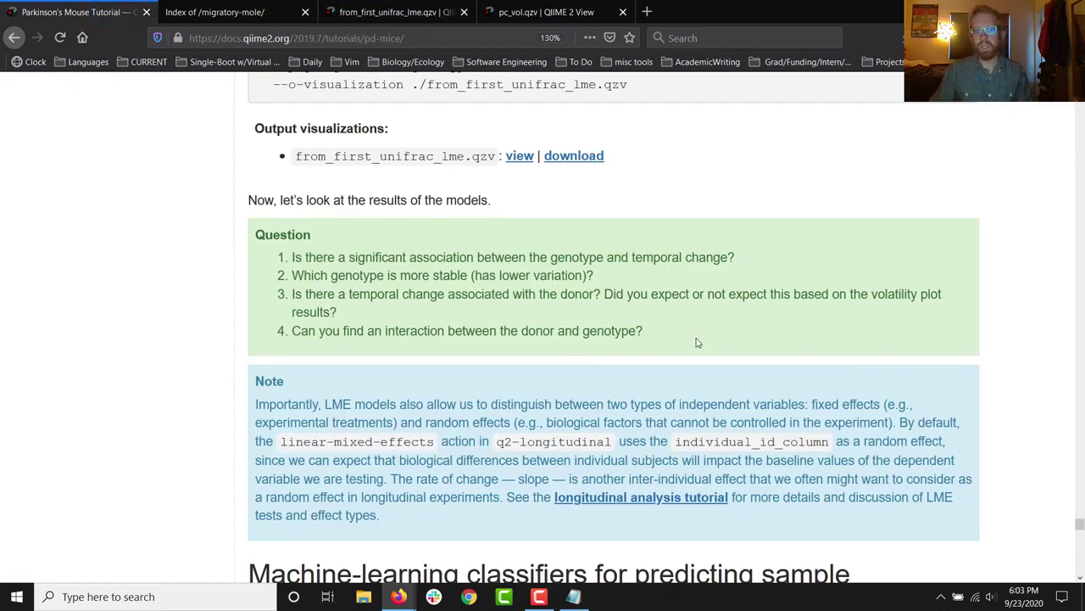
left_click(411, 16)
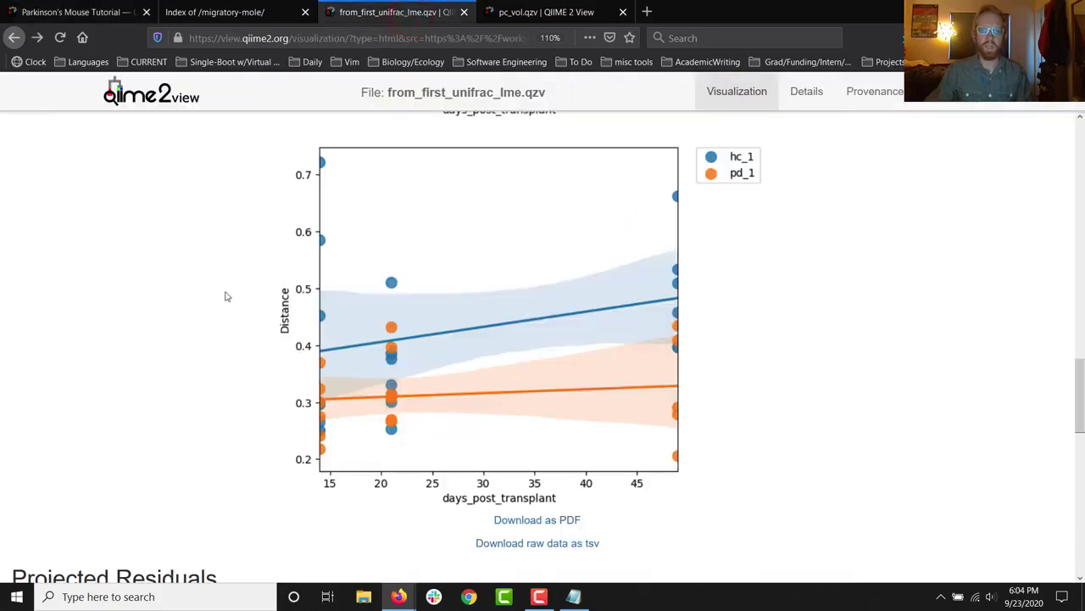
scroll(225, 295, "up", 5)
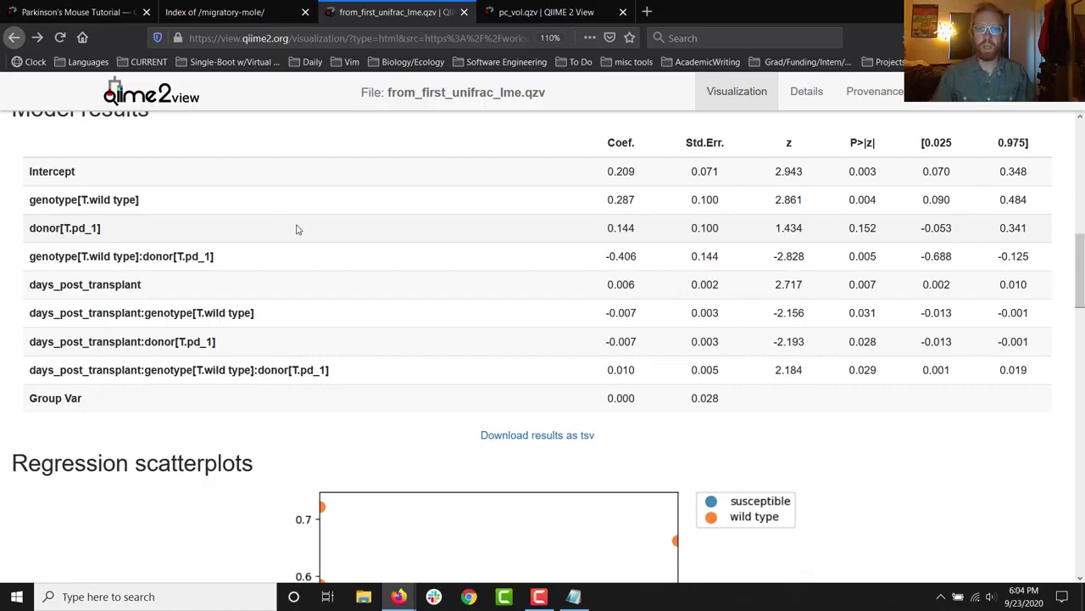
scroll(297, 229, "down", 8)
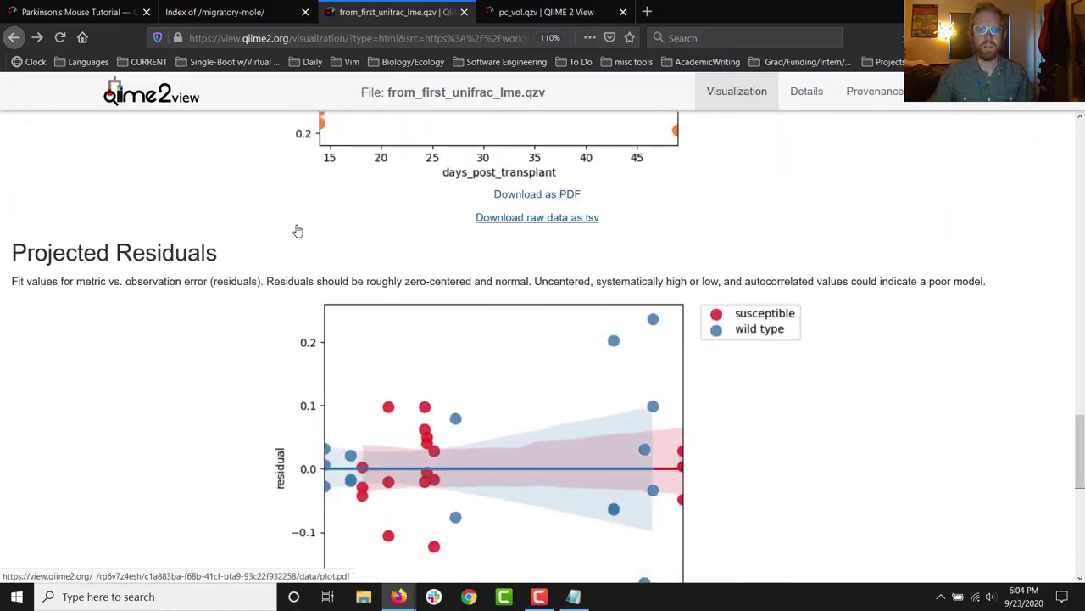
scroll(297, 239, "down", 2)
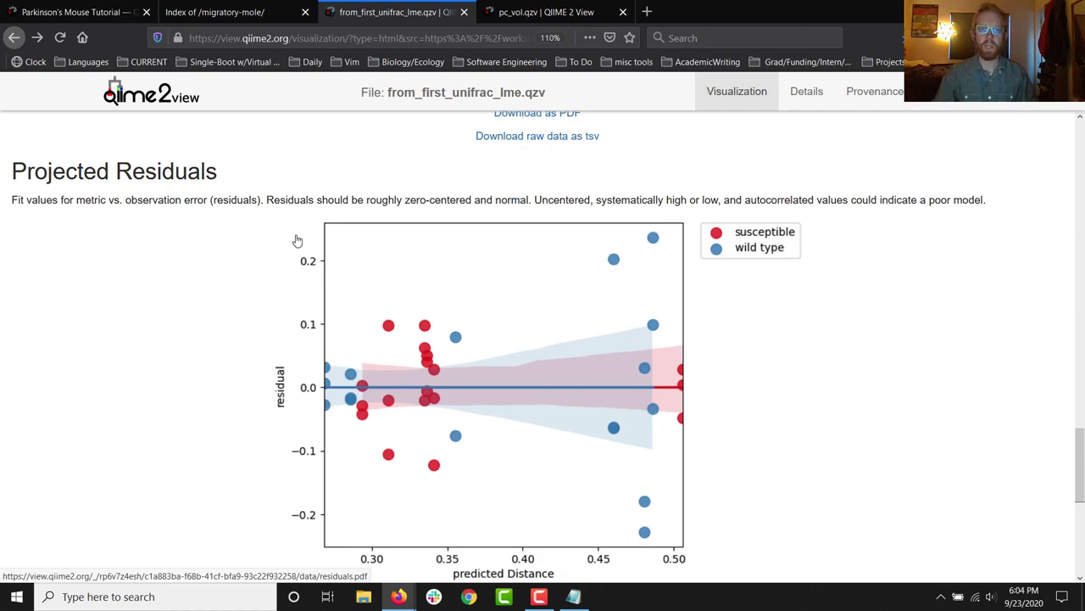
scroll(298, 240, "up", 10)
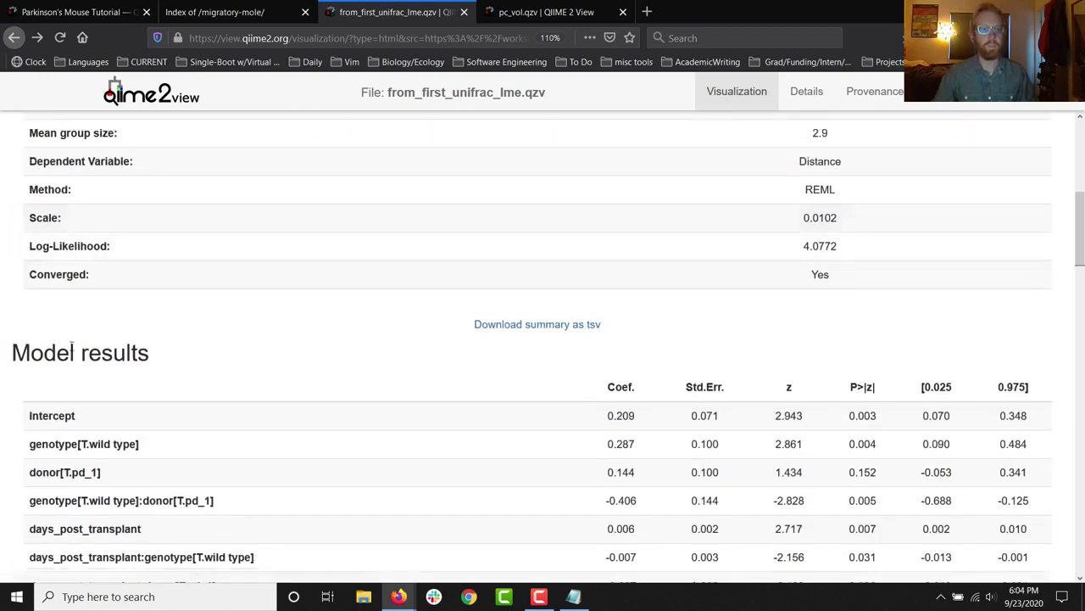
scroll(285, 323, "up", 4)
scroll(159, 223, "up", 4)
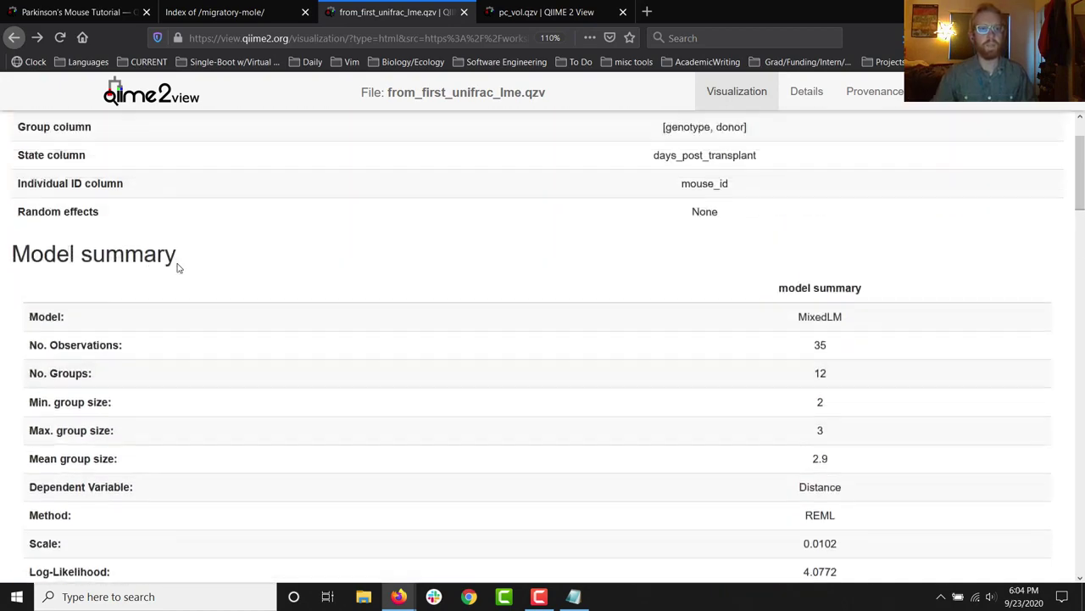
scroll(314, 270, "down", 20)
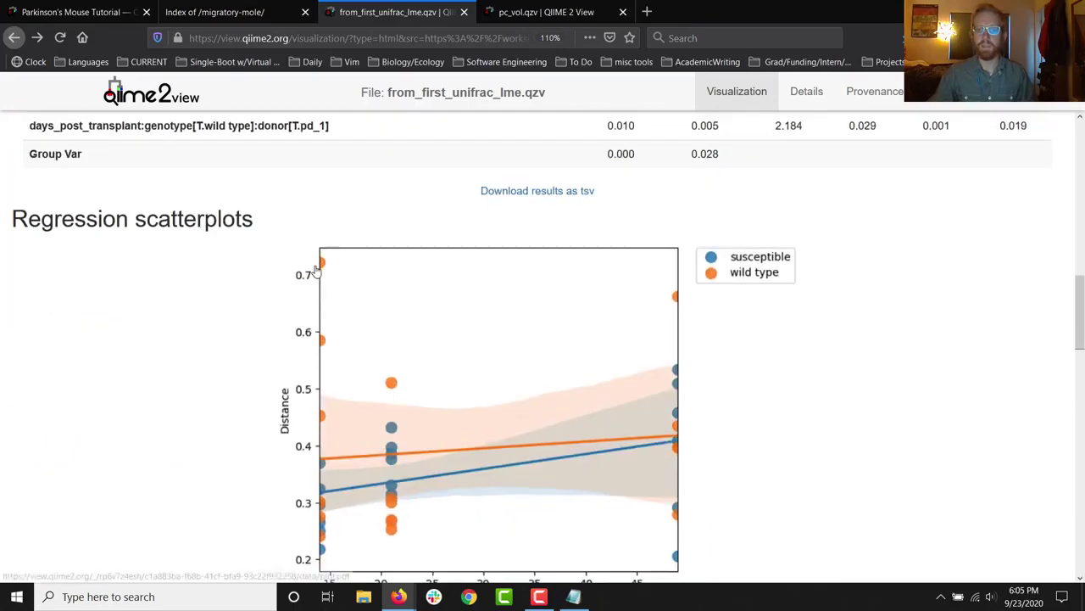
scroll(312, 277, "up", 2)
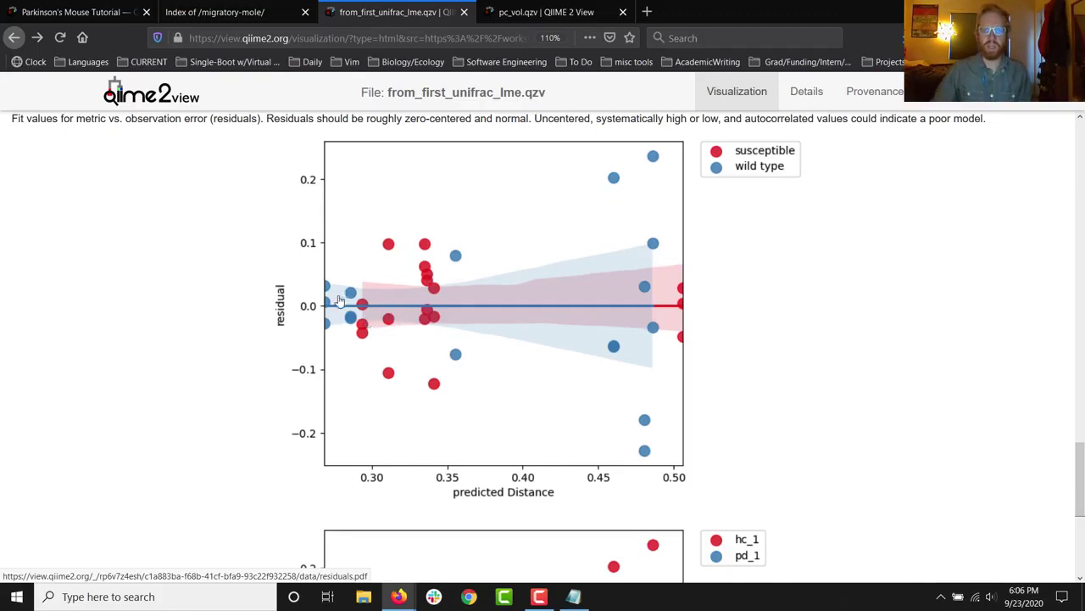
scroll(608, 301, "down", 4)
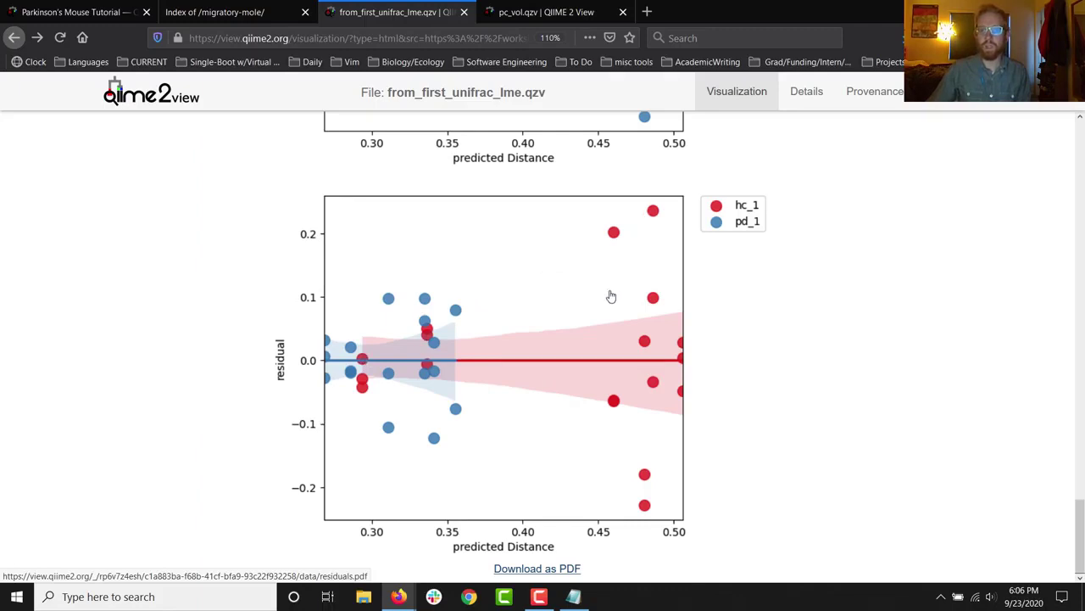
scroll(643, 270, "up", 5)
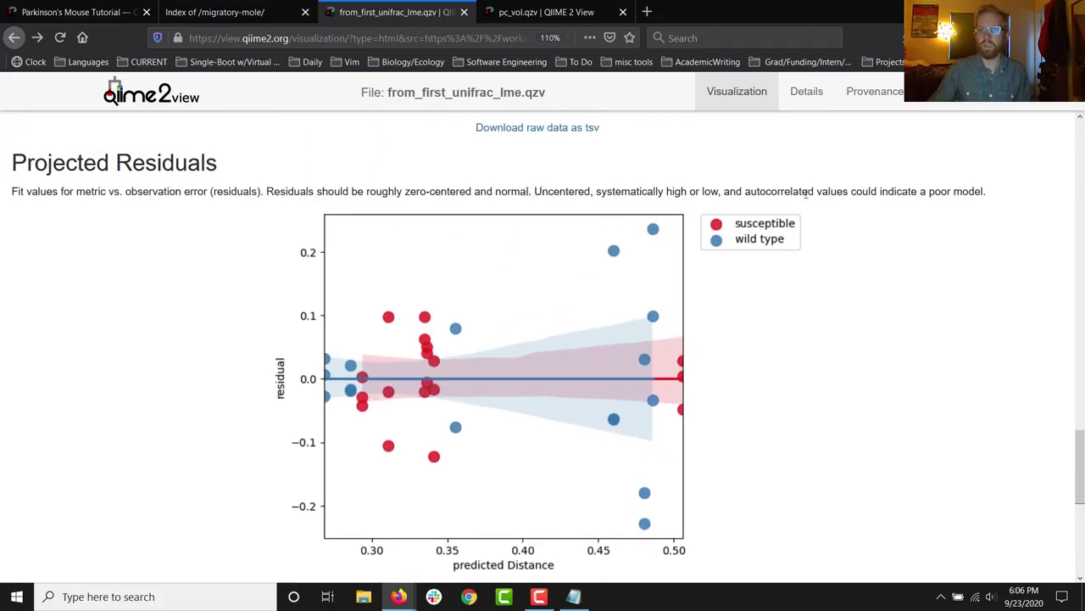
left_click_drag(984, 190, 917, 303)
scroll(918, 303, "down", 1)
left_click(920, 159)
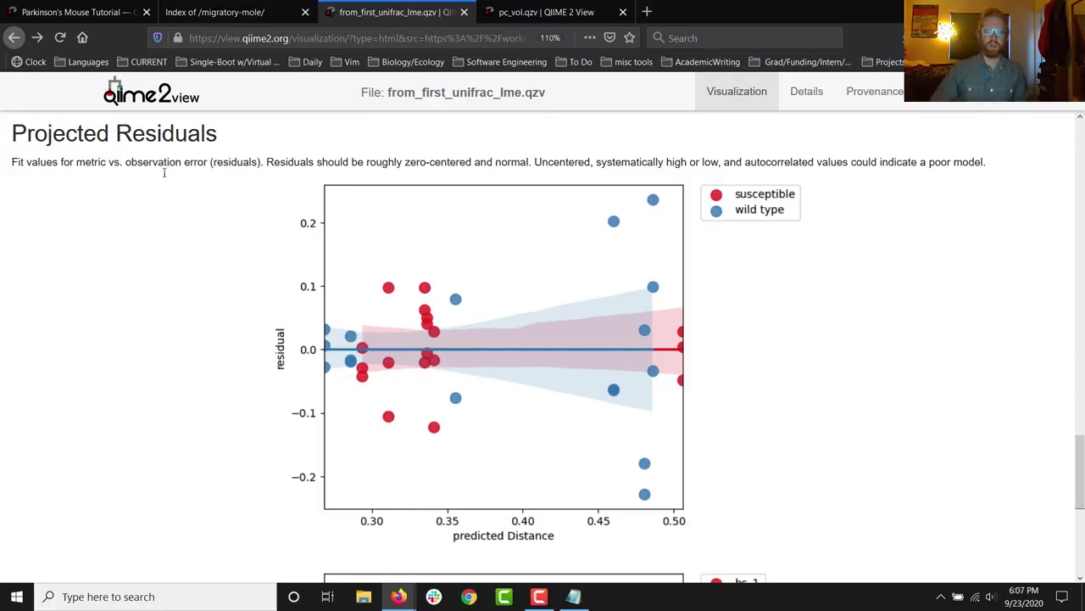
scroll(161, 262, "up", 8)
scroll(201, 245, "up", 5)
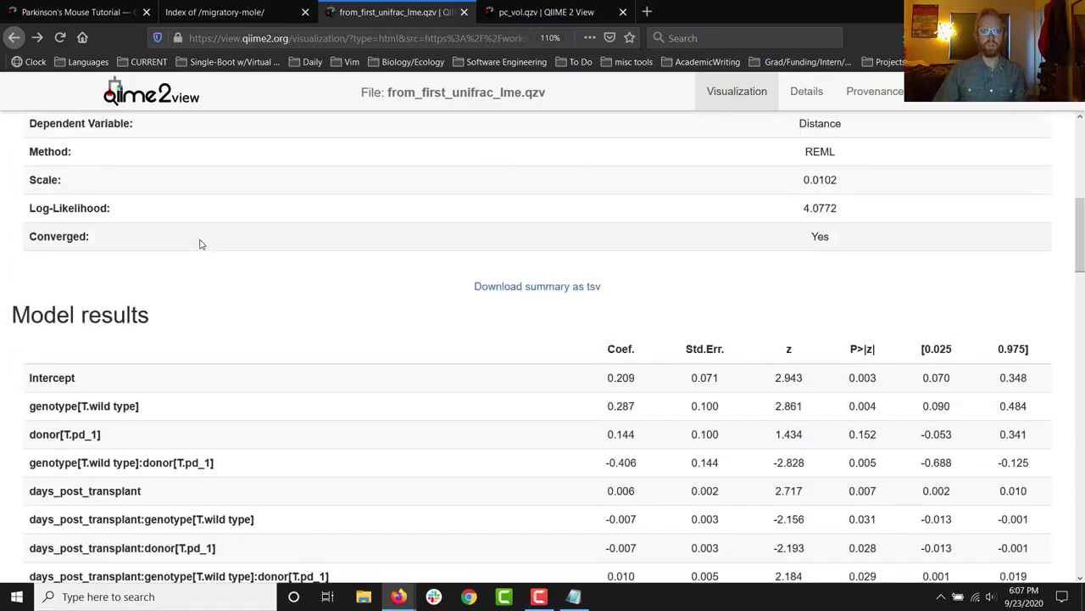
scroll(206, 245, "down", 2)
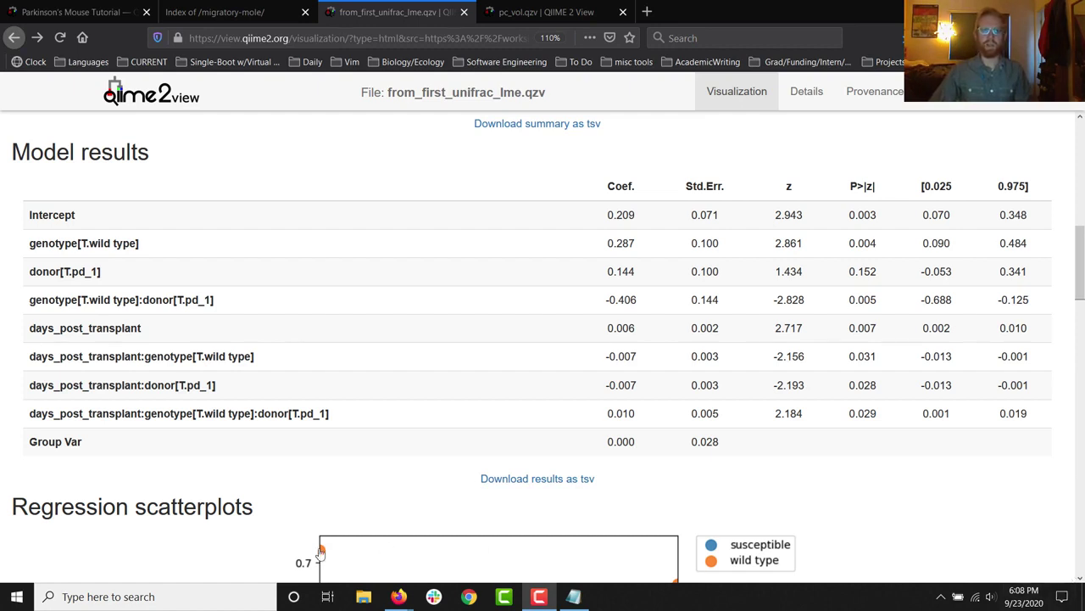
scroll(213, 452, "up", 5)
scroll(214, 452, "up", 2)
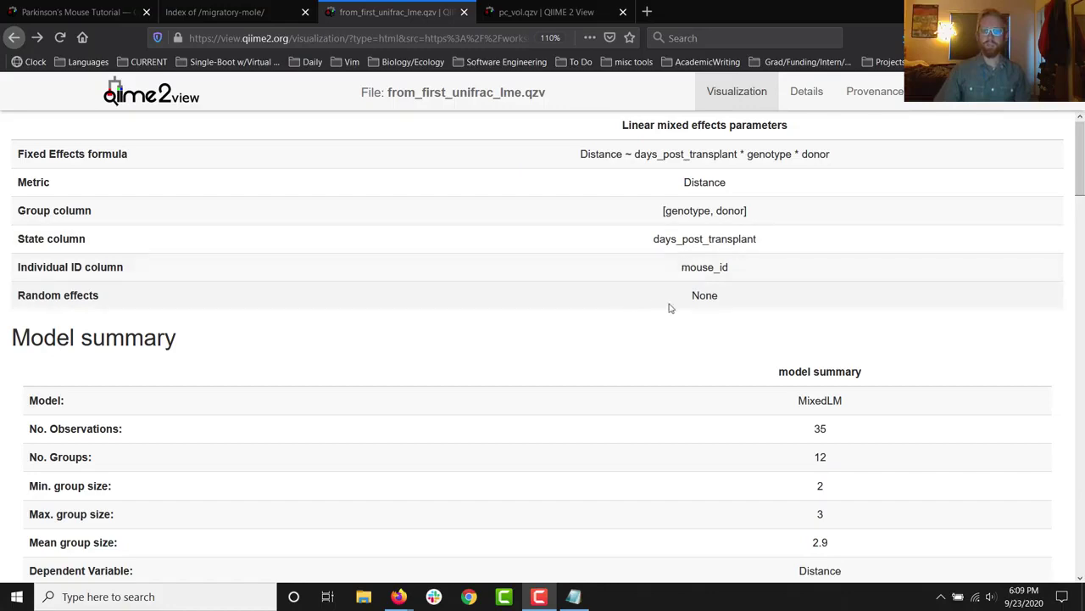
left_click_drag(739, 271, 787, 286)
scroll(736, 270, "down", 15)
scroll(790, 274, "up", 10)
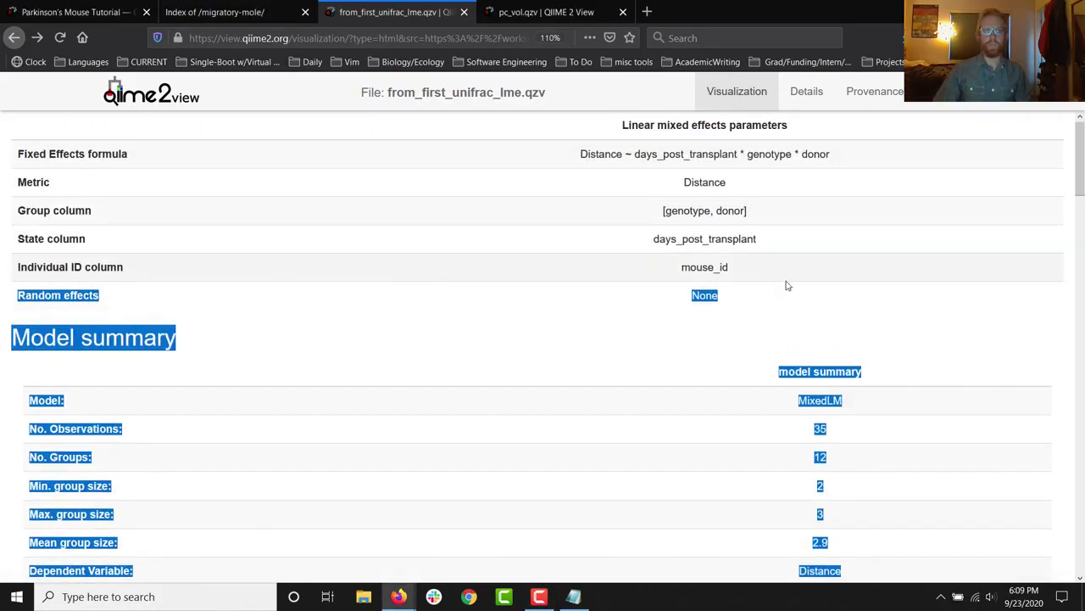
left_click(788, 289)
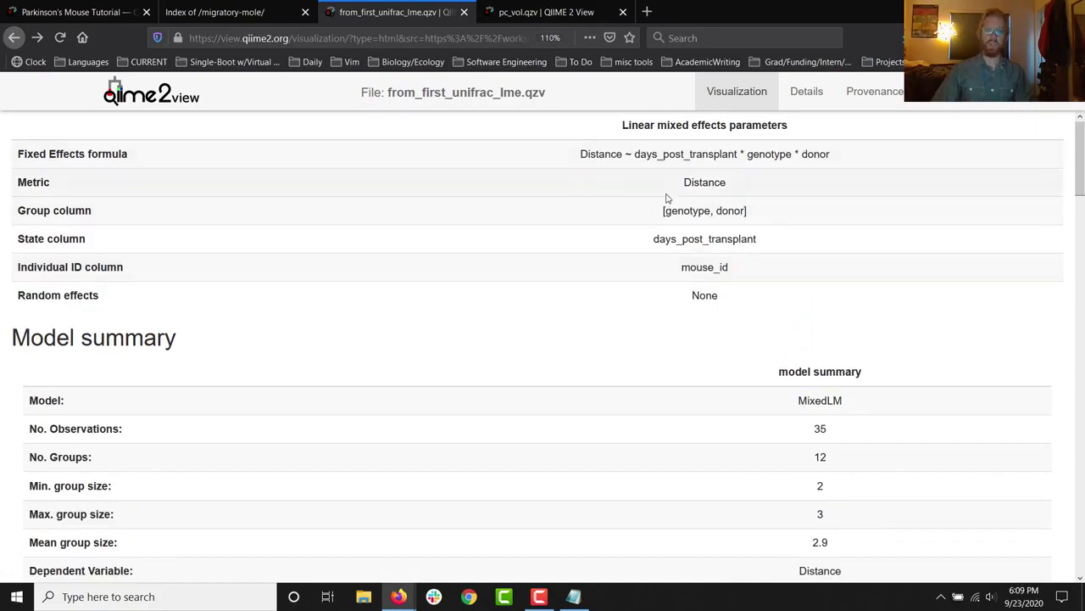
scroll(642, 165, "down", 3)
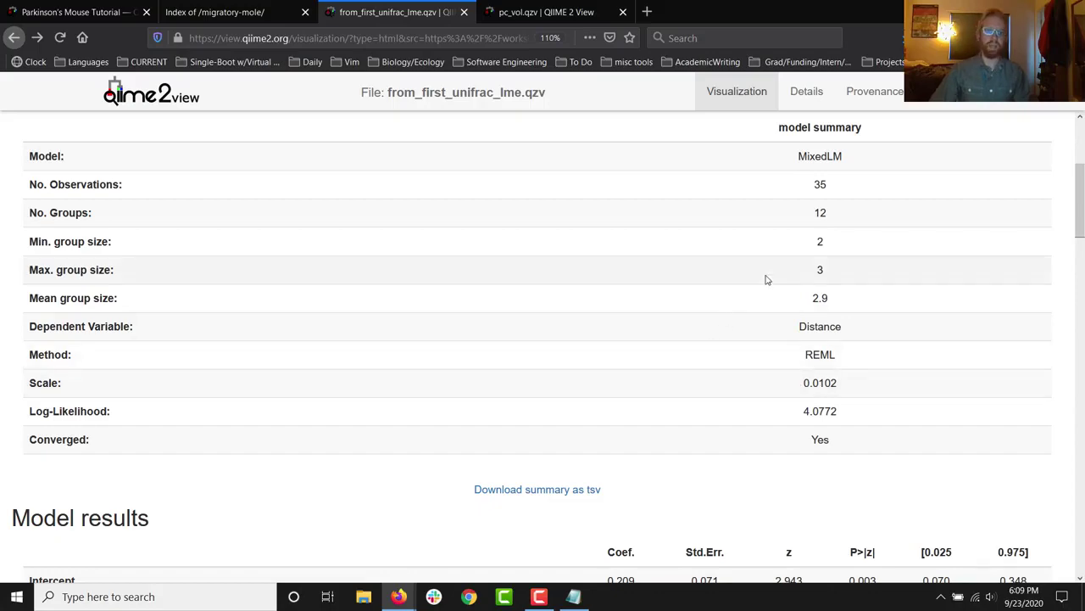
scroll(766, 279, "down", 1)
scroll(812, 254, "down", 10)
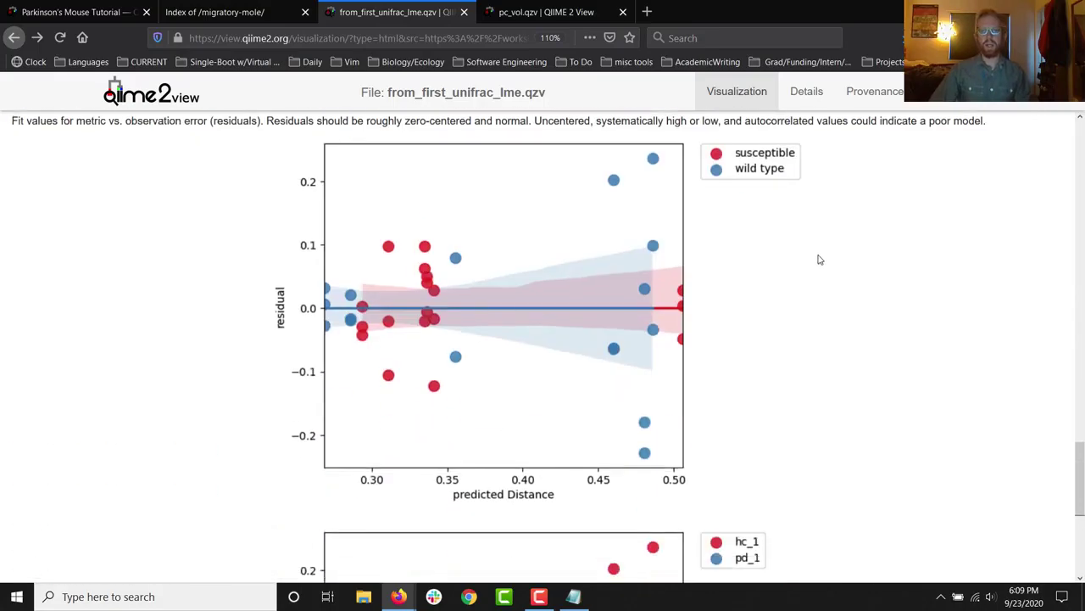
Scroll back up through the UniFrac LME results, then return to the Parkinson's Mouse Tutorial's four LME questions.
scroll(836, 257, "down", 2)
scroll(819, 256, "up", 2)
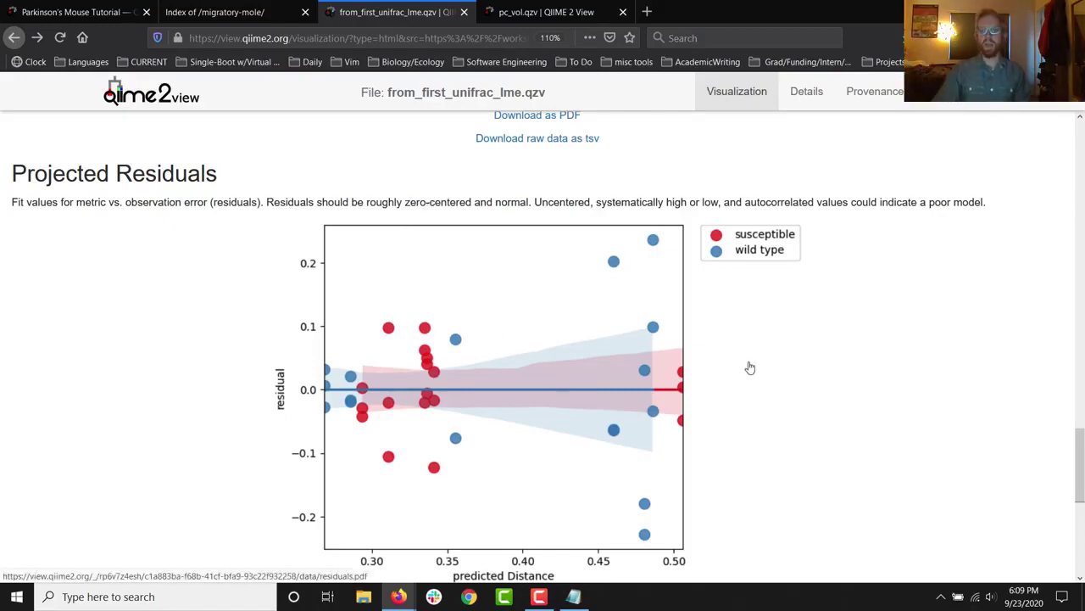
scroll(744, 369, "up", 5)
scroll(744, 367, "up", 4)
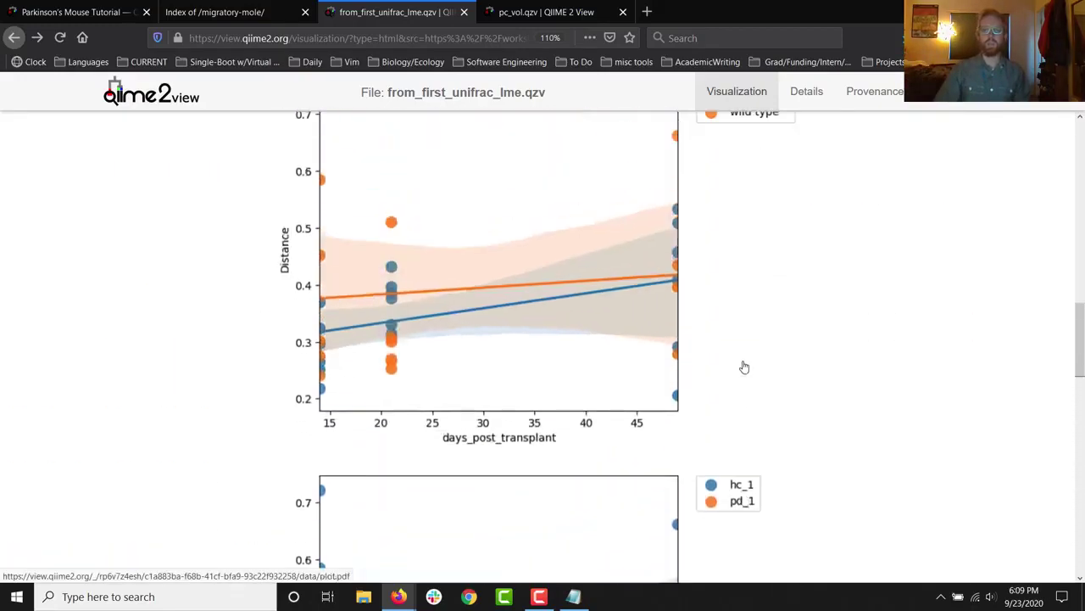
scroll(744, 367, "up", 6)
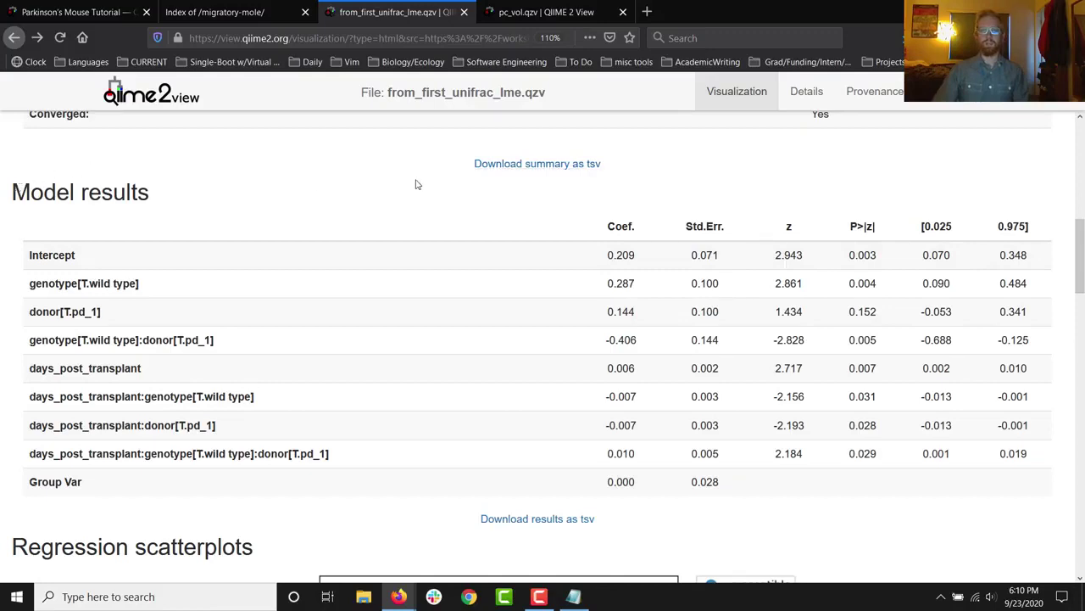
left_click(109, 14)
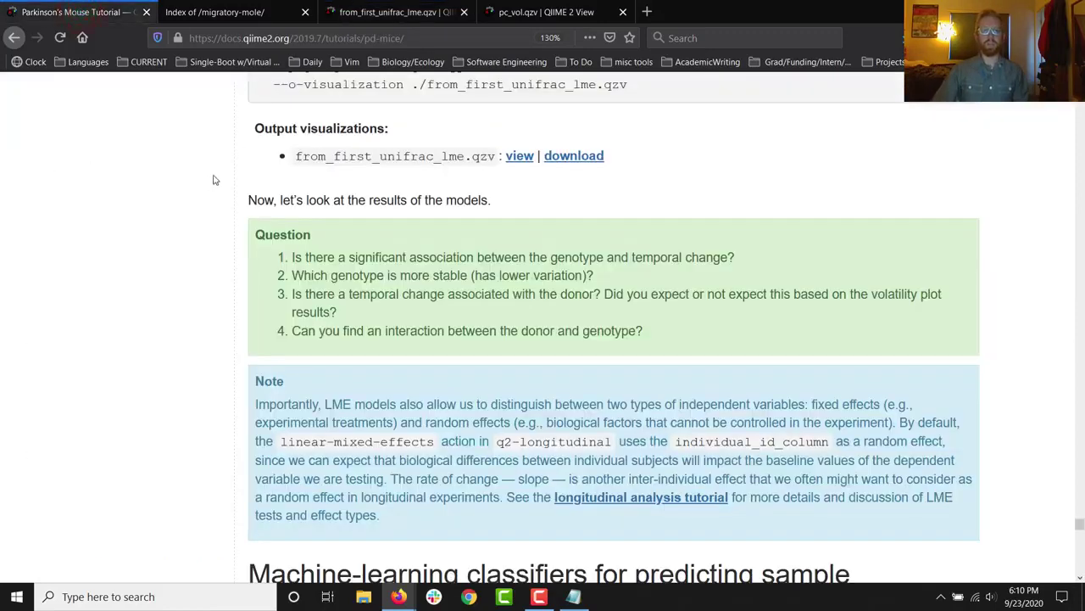